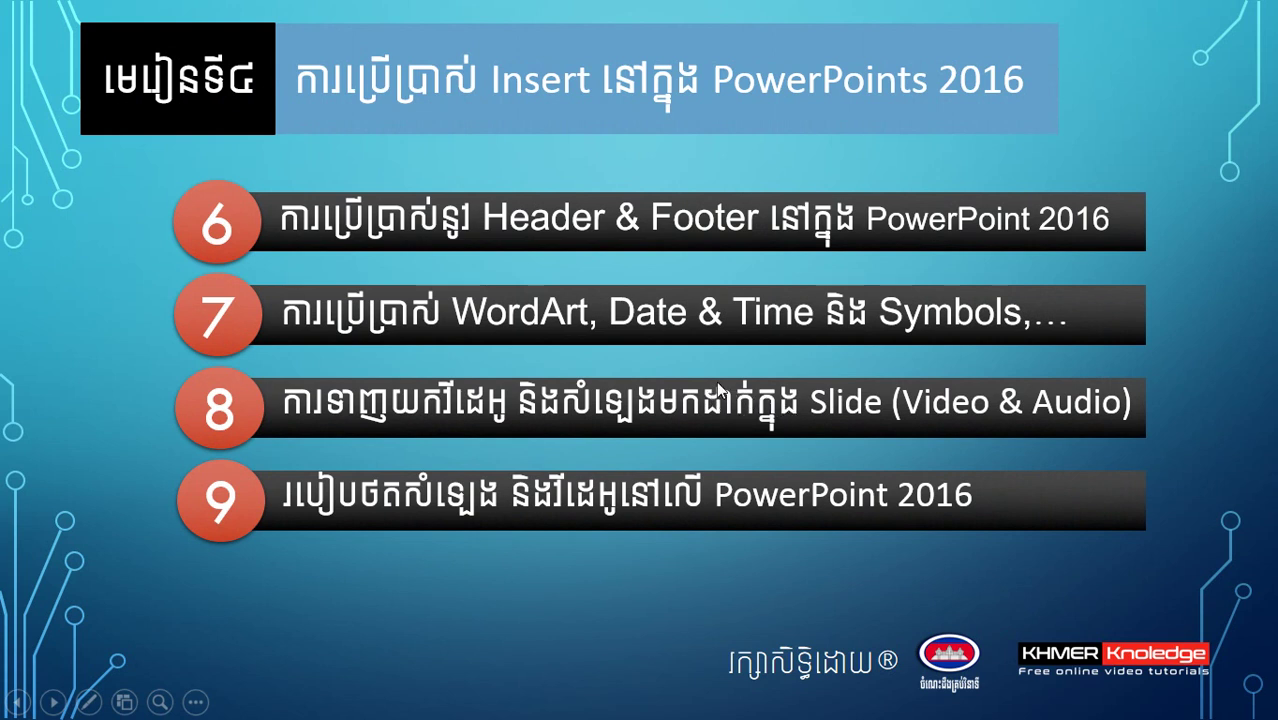
- Advance the slide show through the FILE and HOME lesson slides to the Insert overview slide
click(651, 353)
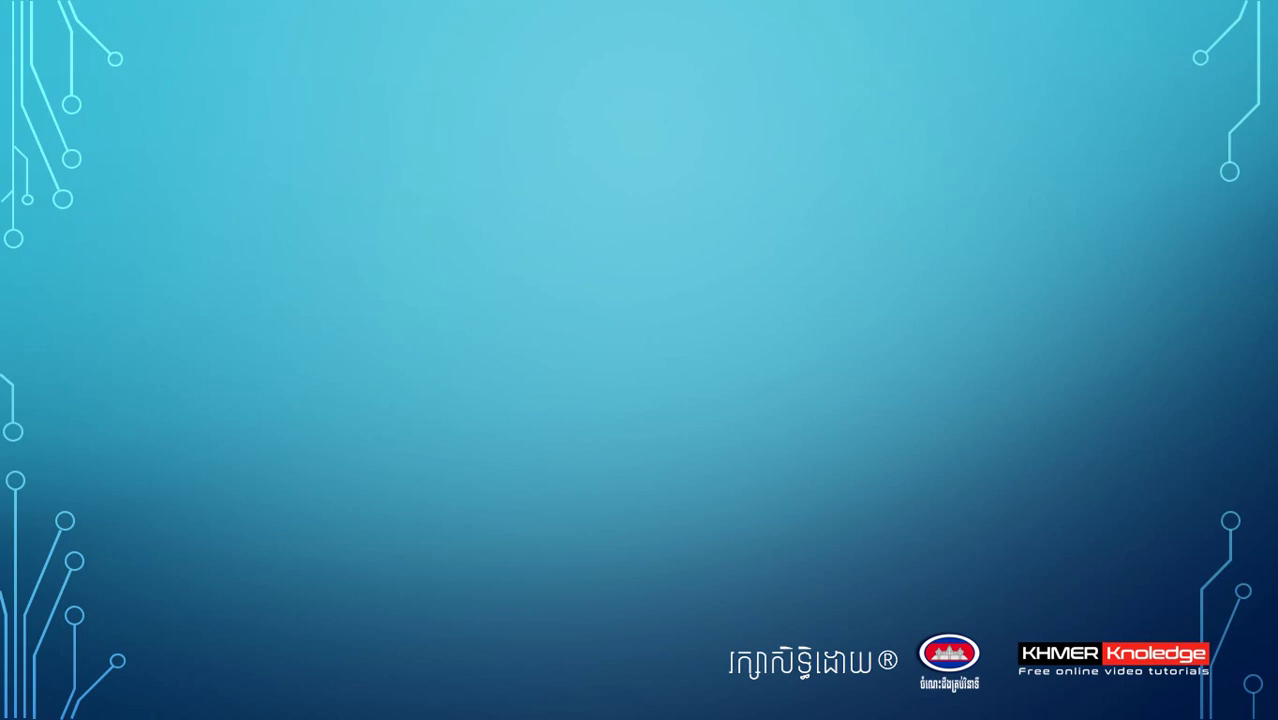
click(620, 292)
click(608, 289)
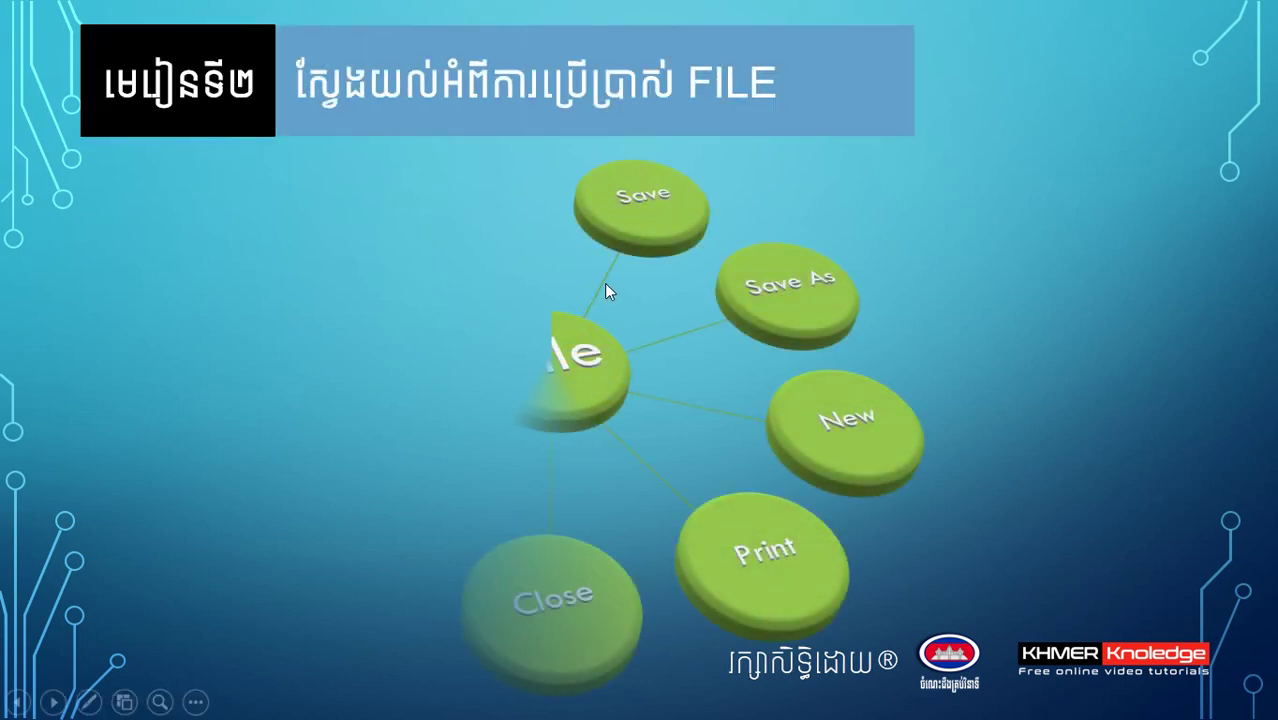
click(606, 284)
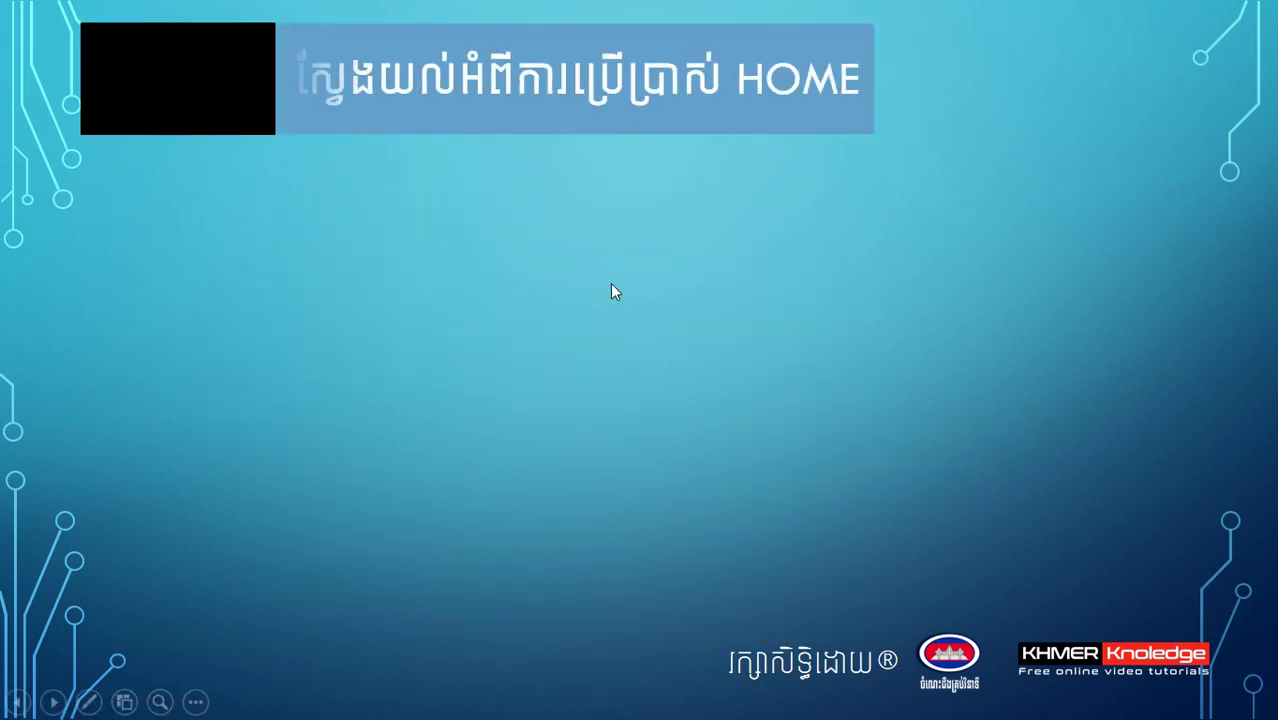
click(613, 290)
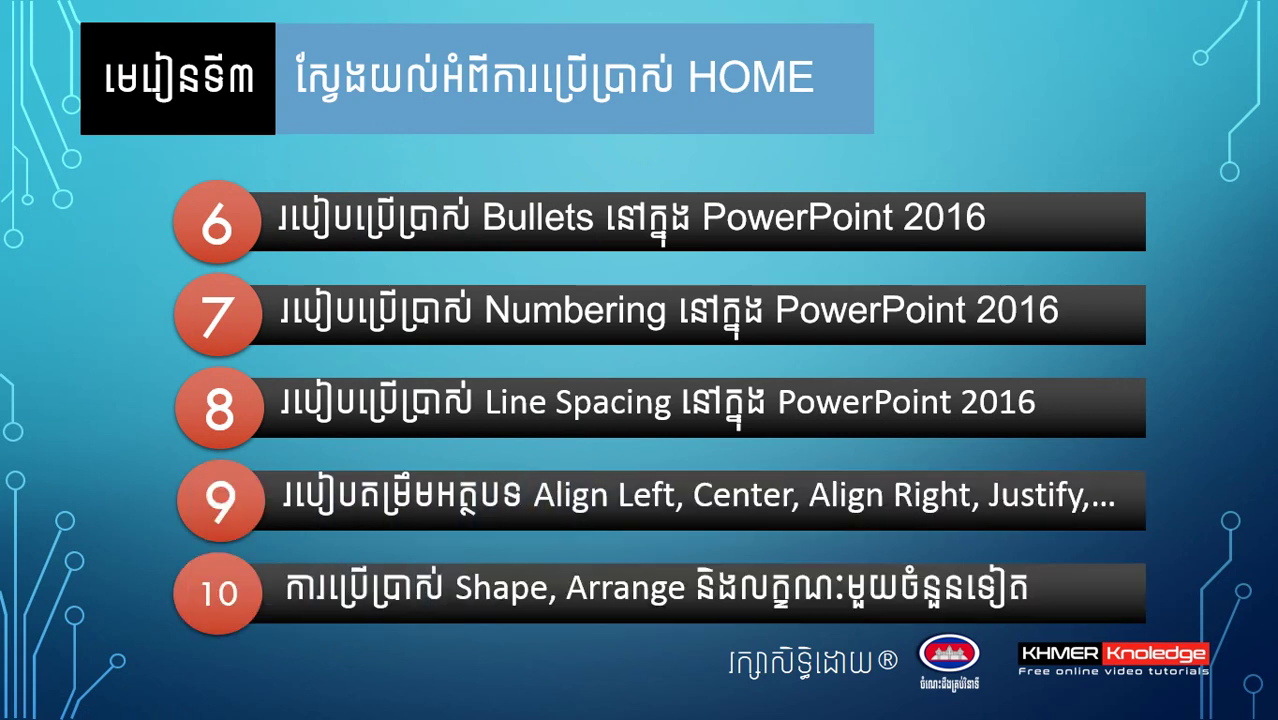
click(615, 290)
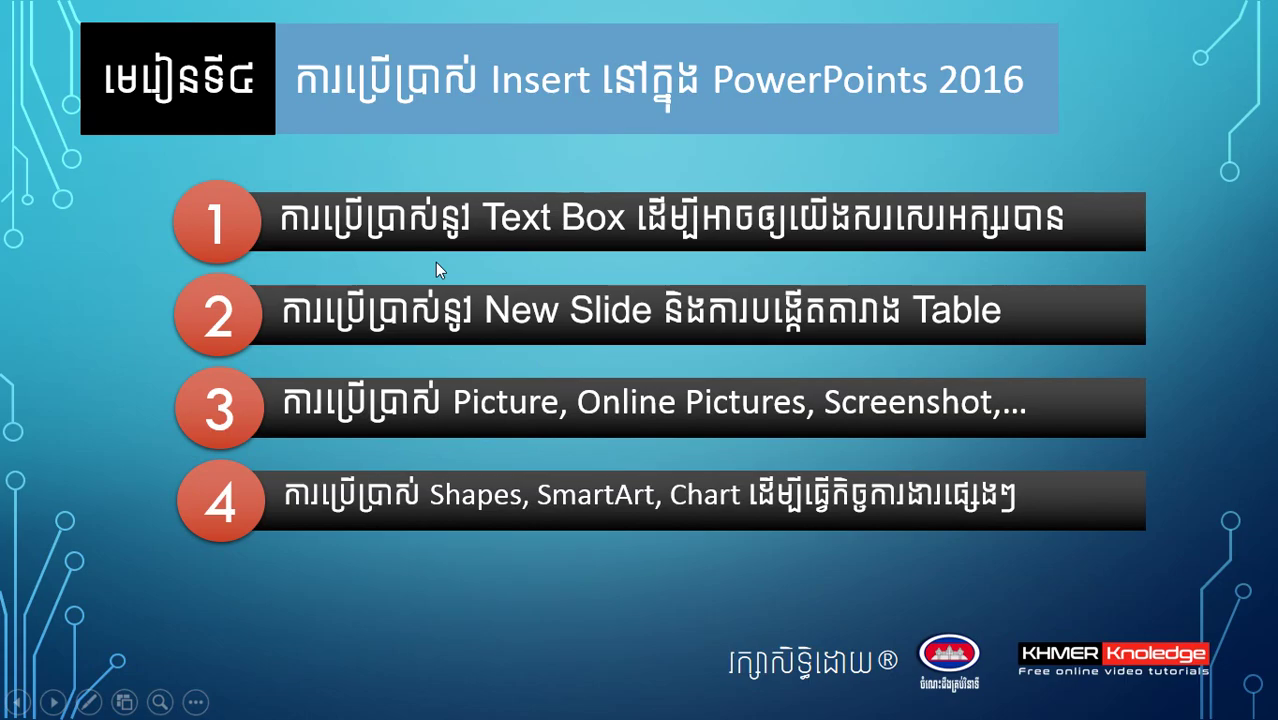
- End the slide show and insert a new slide right after slide 6
key(Escape)
click(170, 380)
click(172, 242)
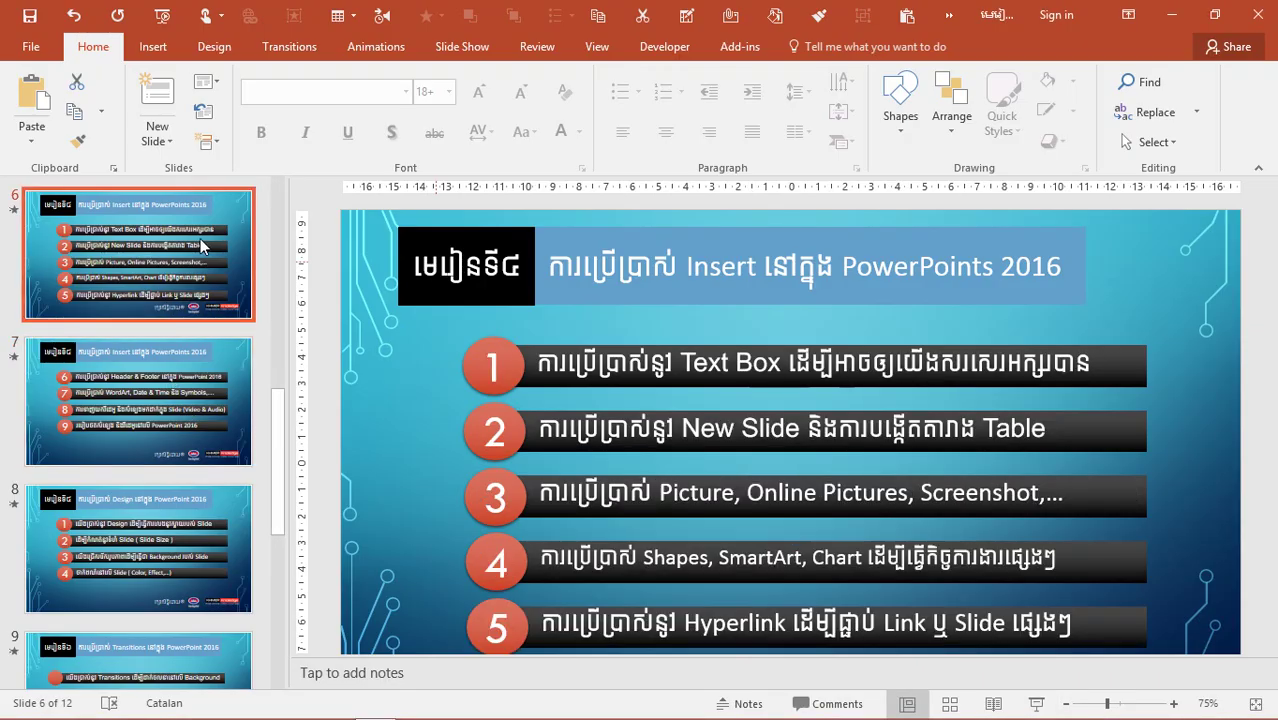
right_click(172, 242)
click(226, 347)
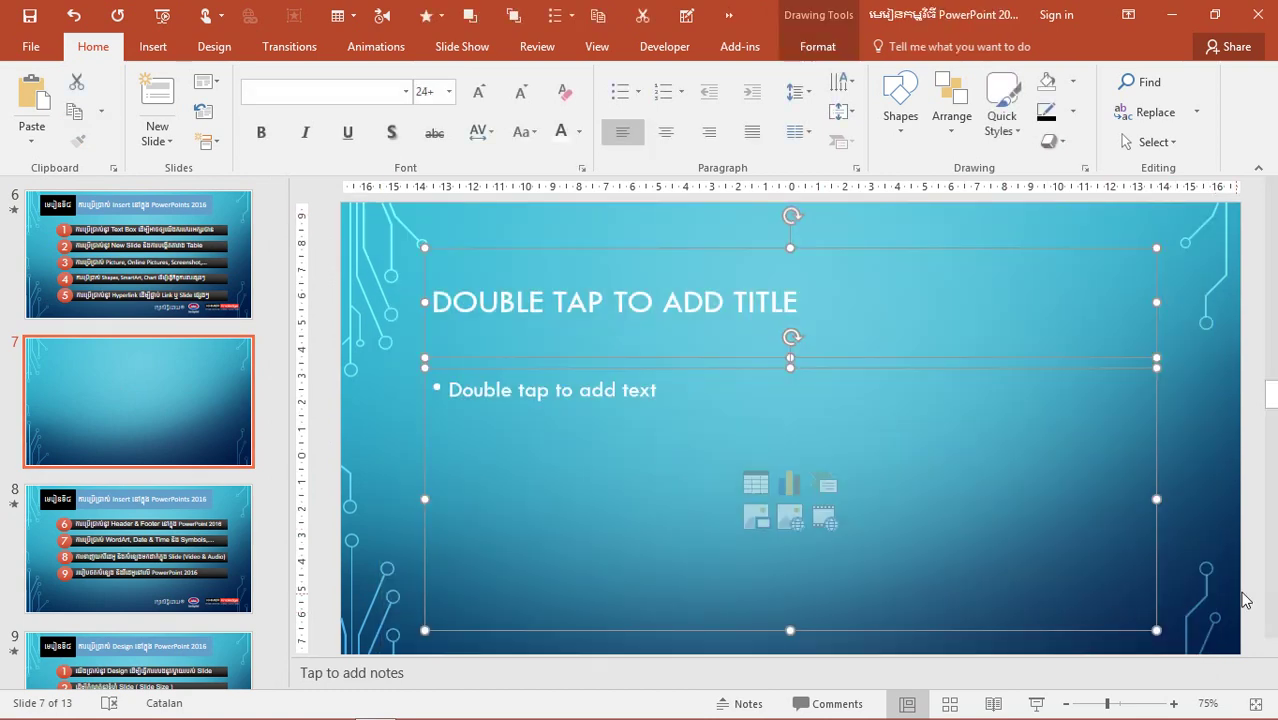
- Zoom in on the new slide 7 and back out with Ctrl+scroll
click(1248, 598)
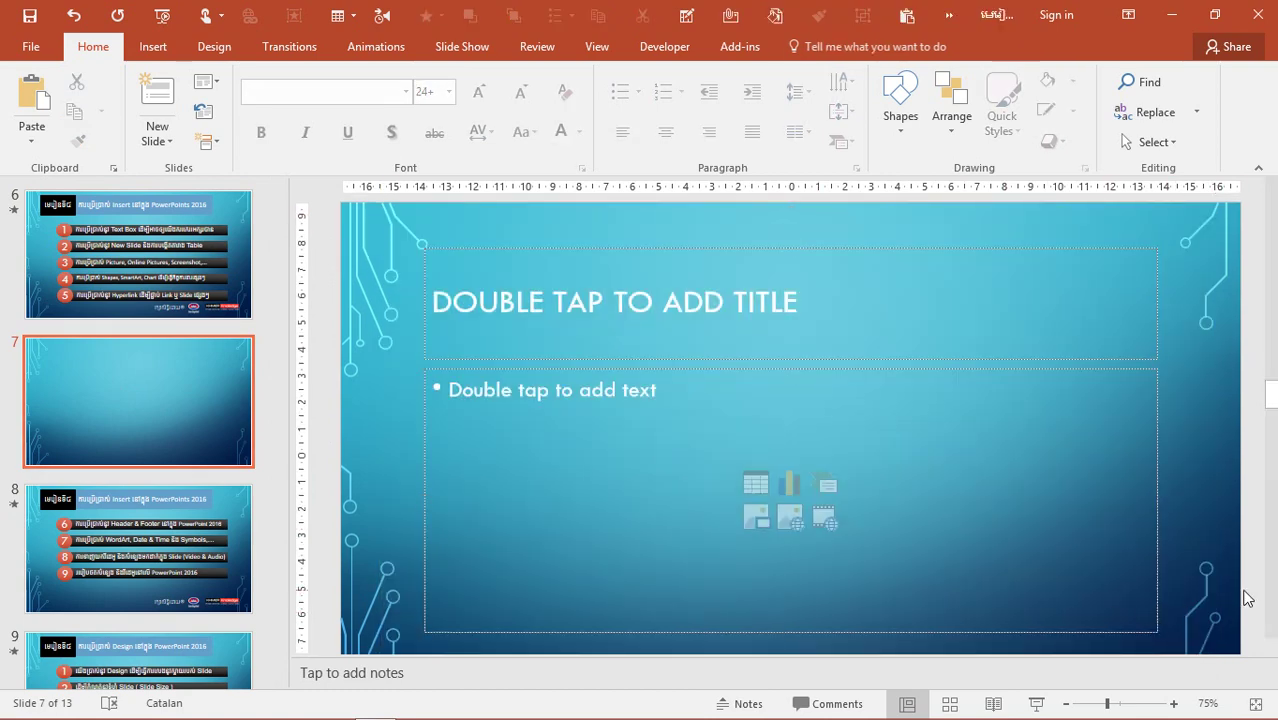
scroll(1248, 598, up, 3)
scroll(1248, 598, up, 2)
scroll(1248, 598, up, 2)
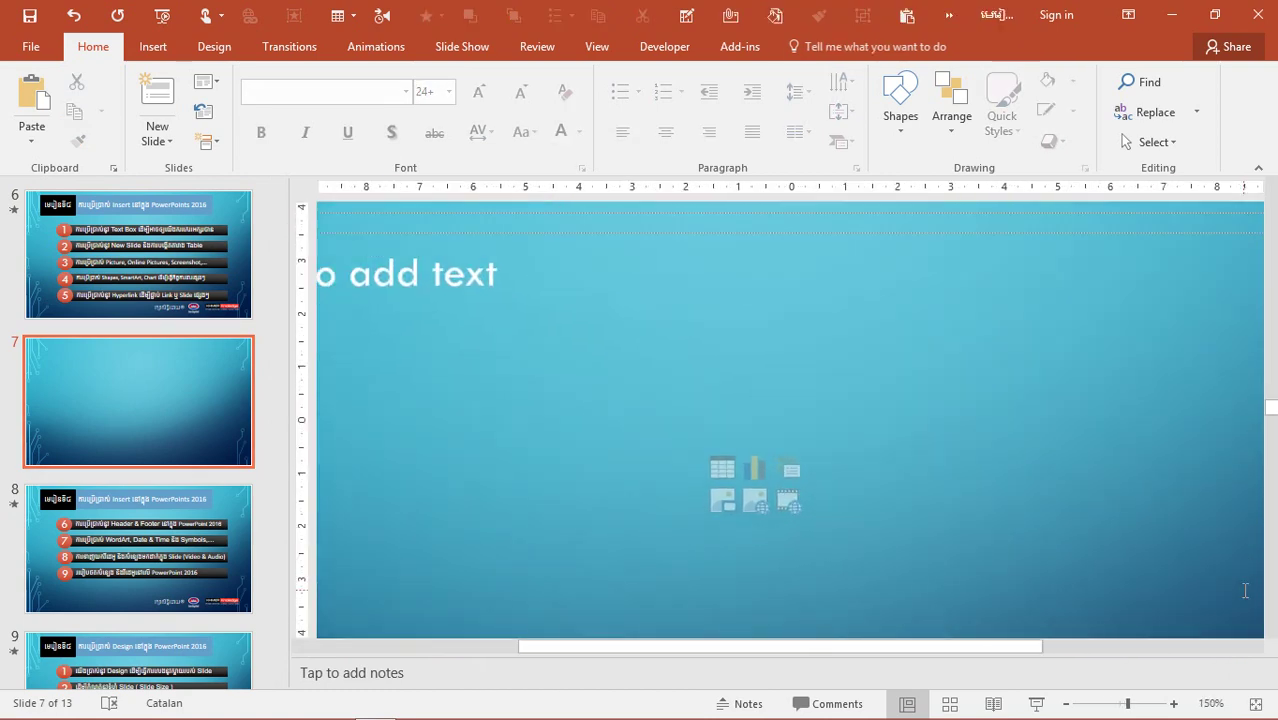
scroll(1062, 565, up, 1)
scroll(903, 565, down, 5)
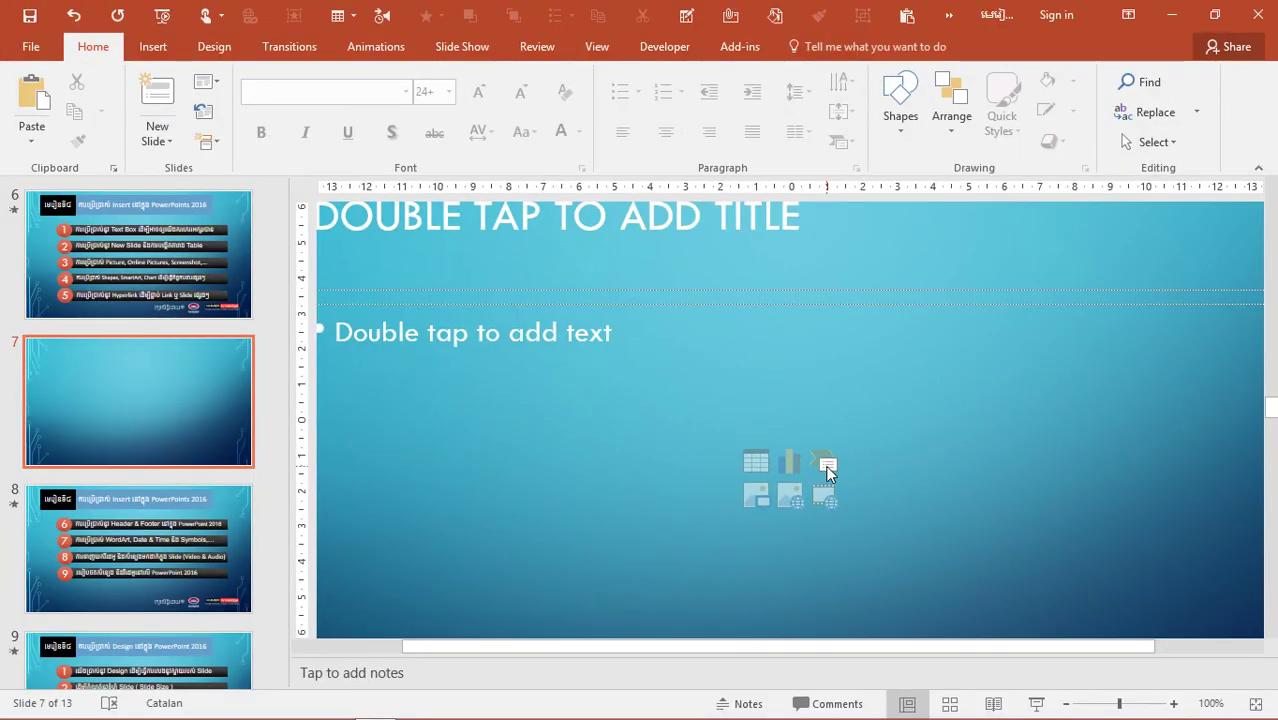
- Open the SmartArt chooser from the placeholder, dismiss it, then reopen it via Insert > SmartArt
click(826, 466)
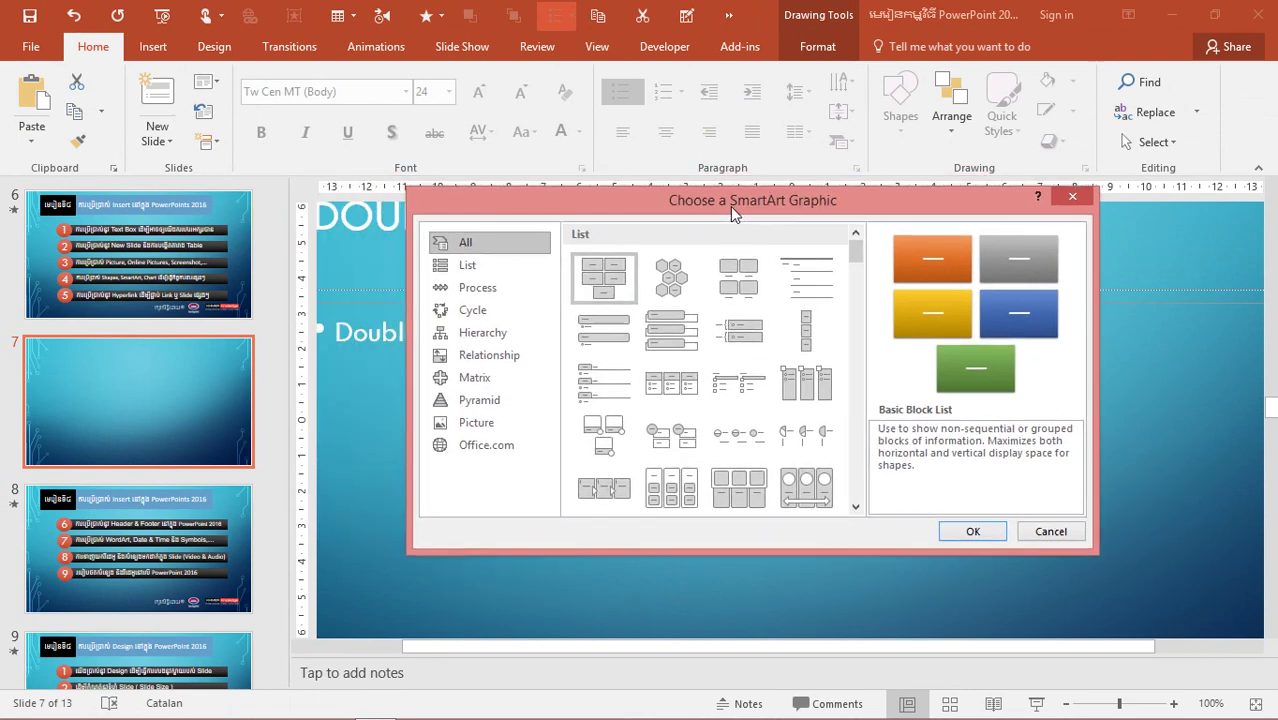
drag(614, 206, 654, 173)
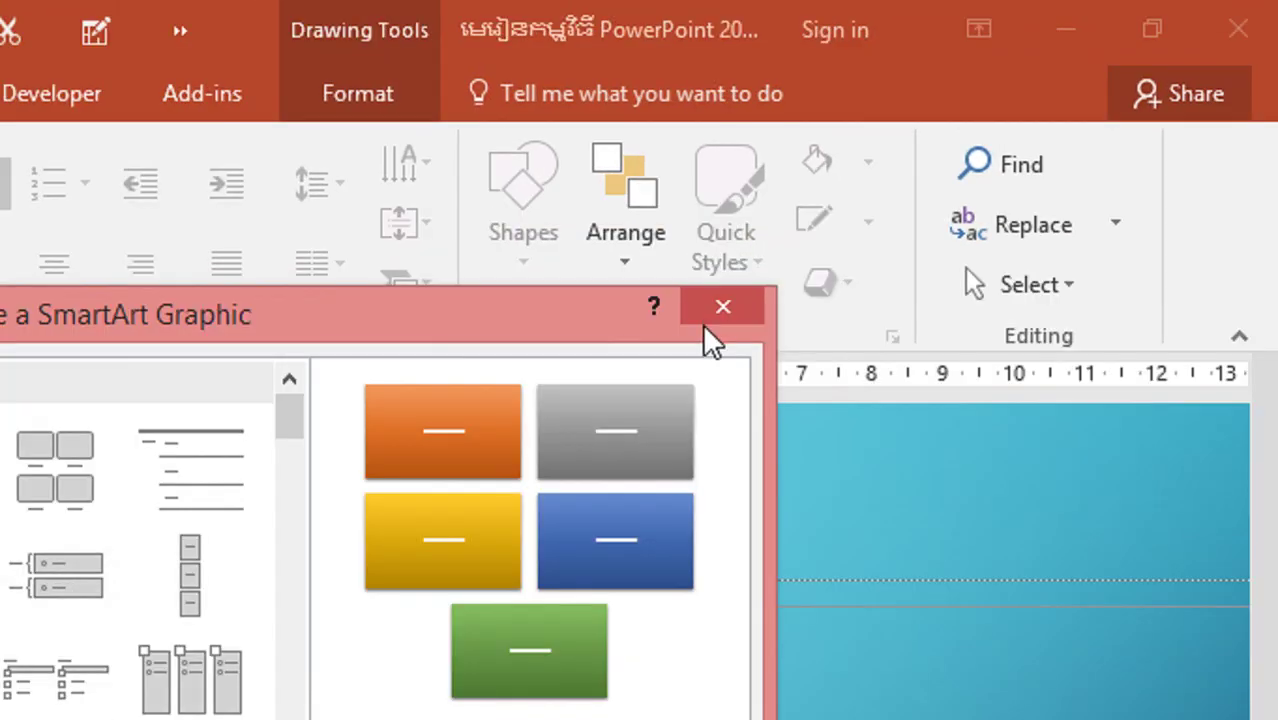
click(996, 156)
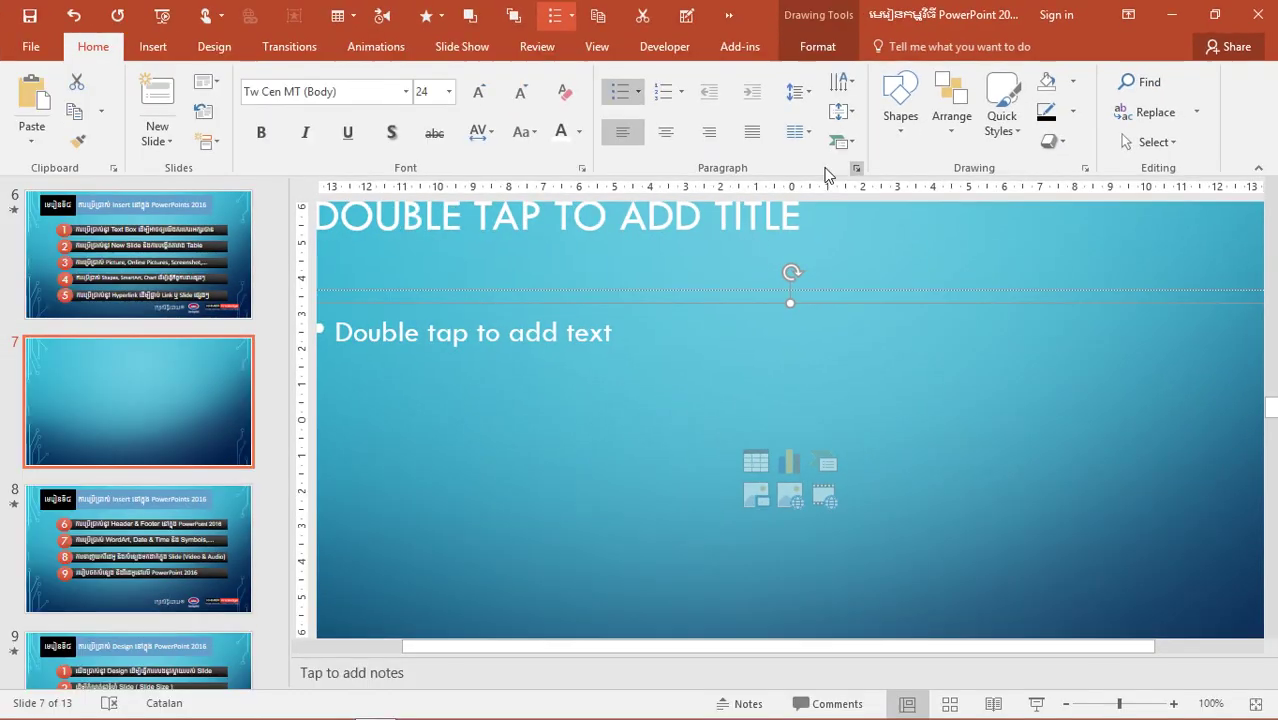
click(152, 46)
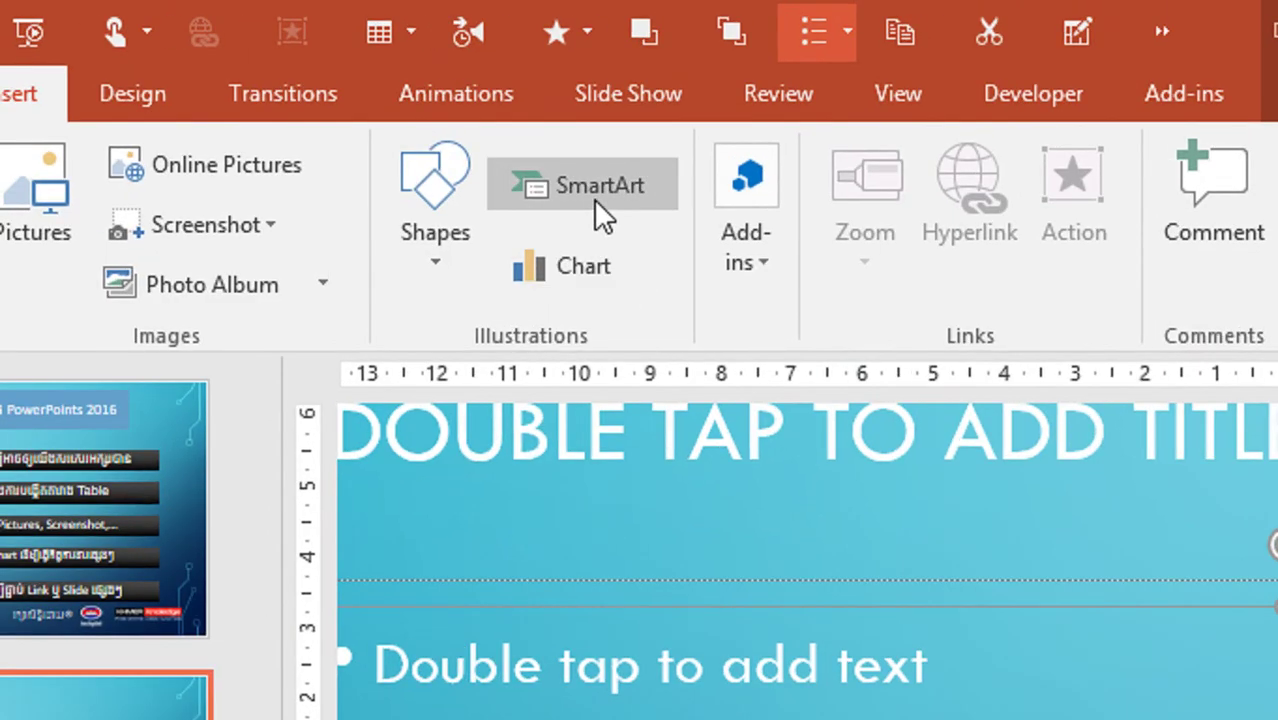
click(596, 200)
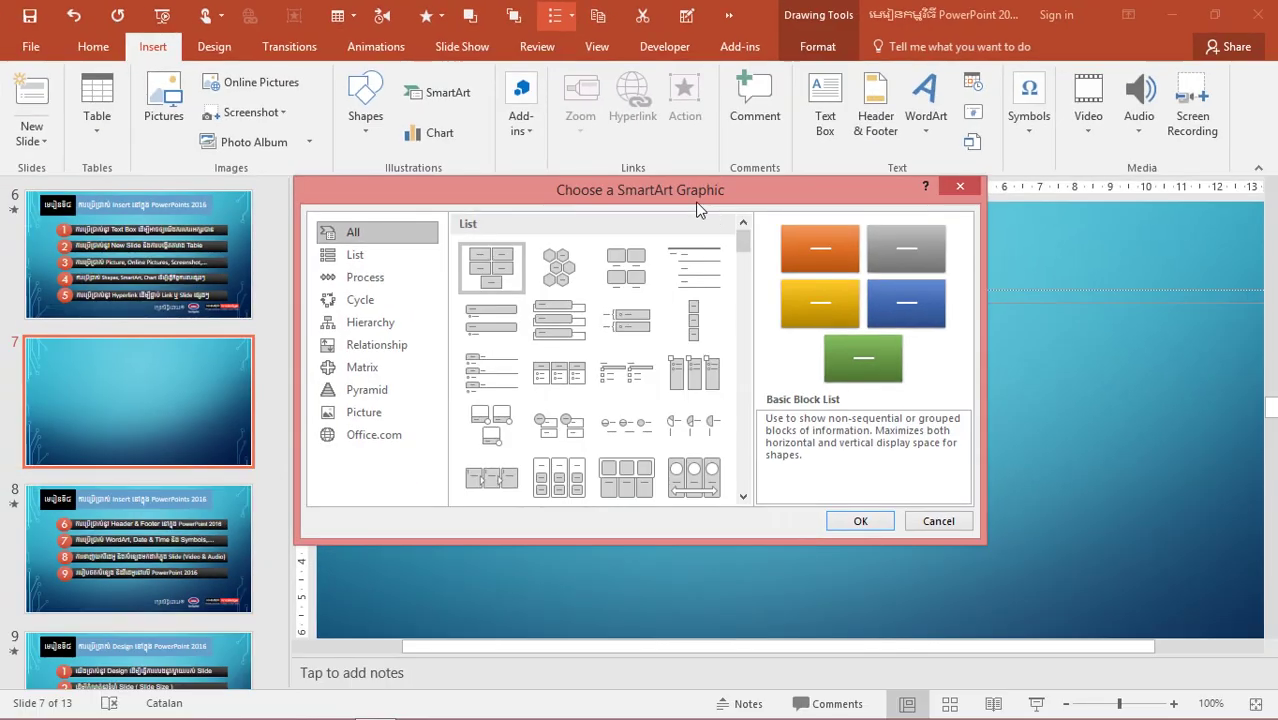
drag(654, 179, 648, 157)
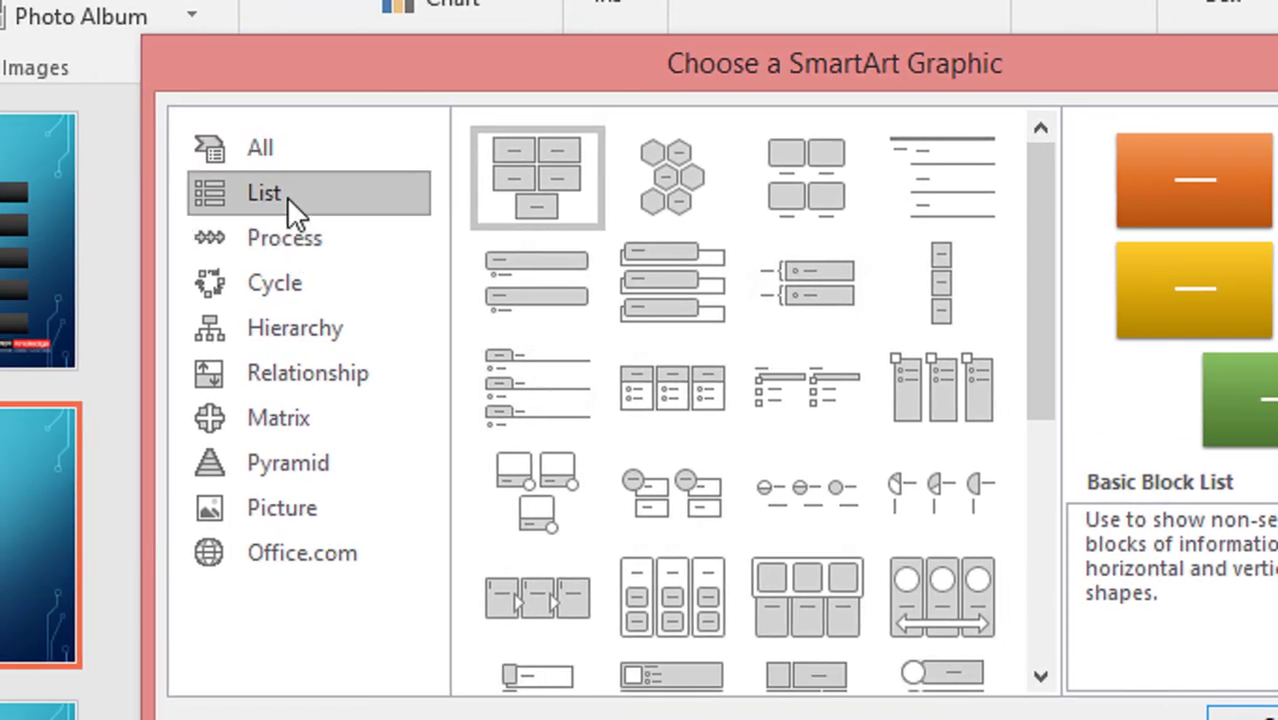
- Browse the Process and Cycle categories, then insert the Circle Process layout on slide 7
click(319, 245)
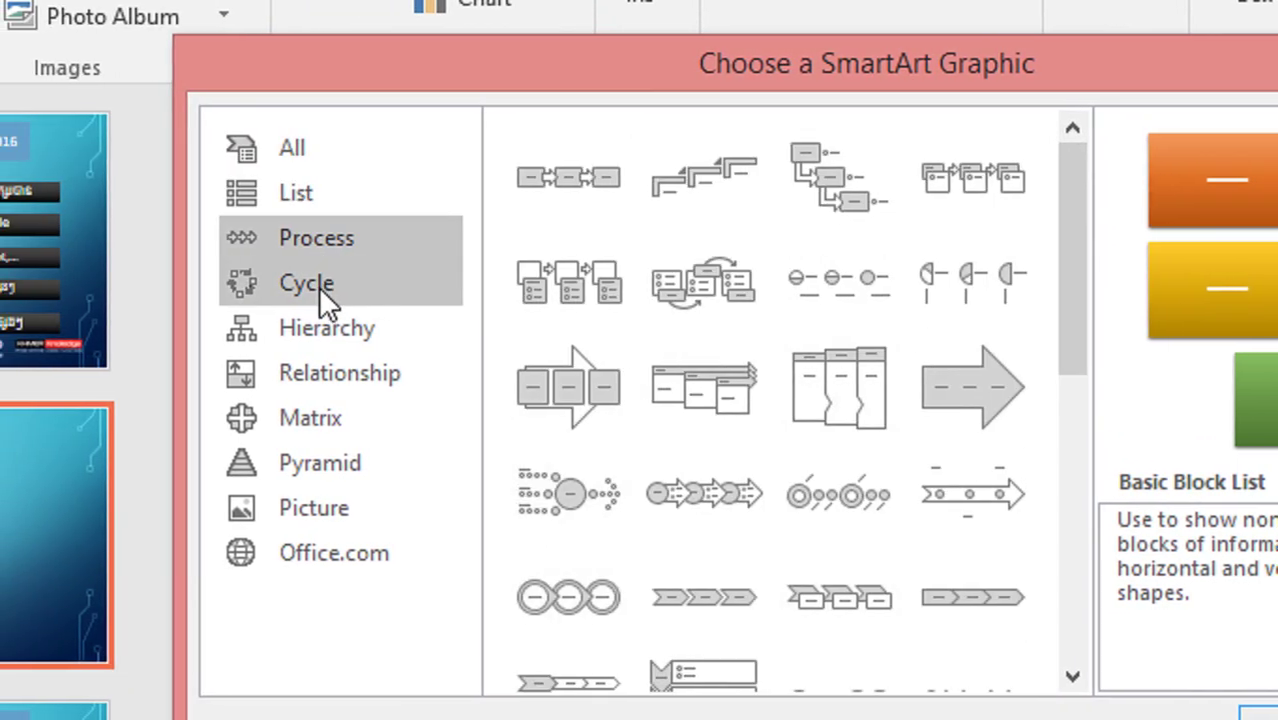
click(319, 286)
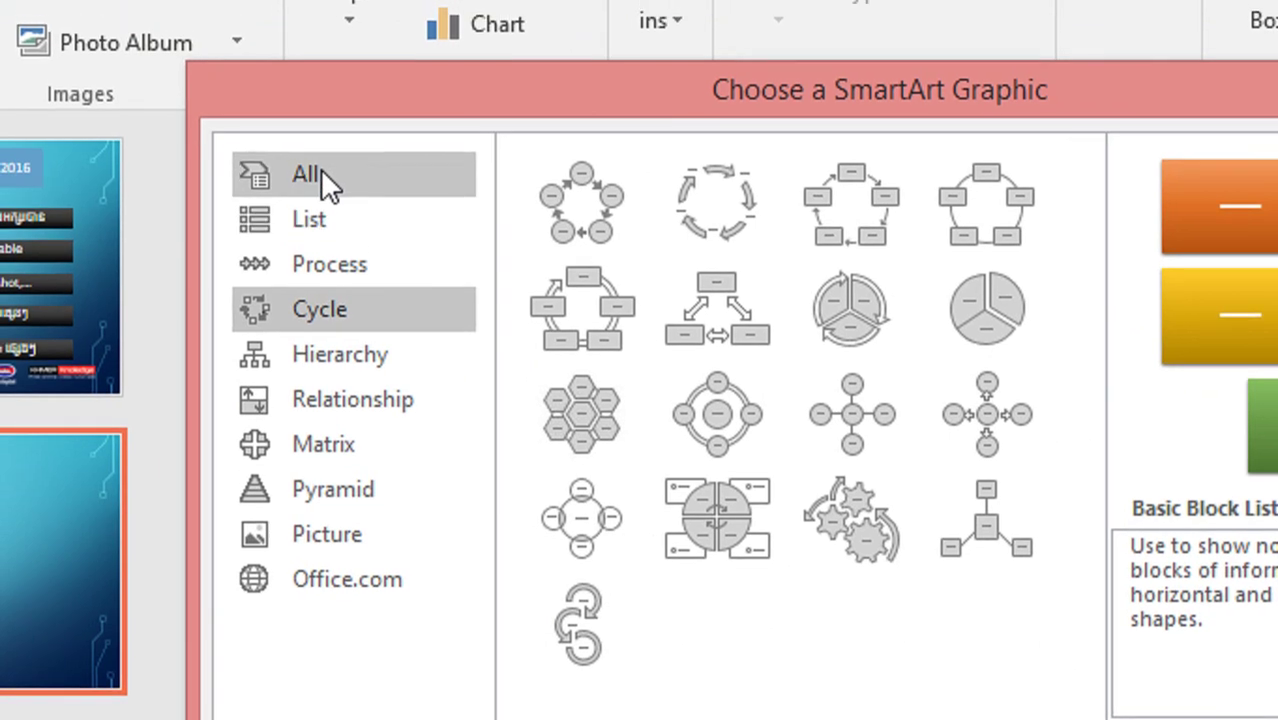
click(310, 150)
drag(964, 214, 955, 322)
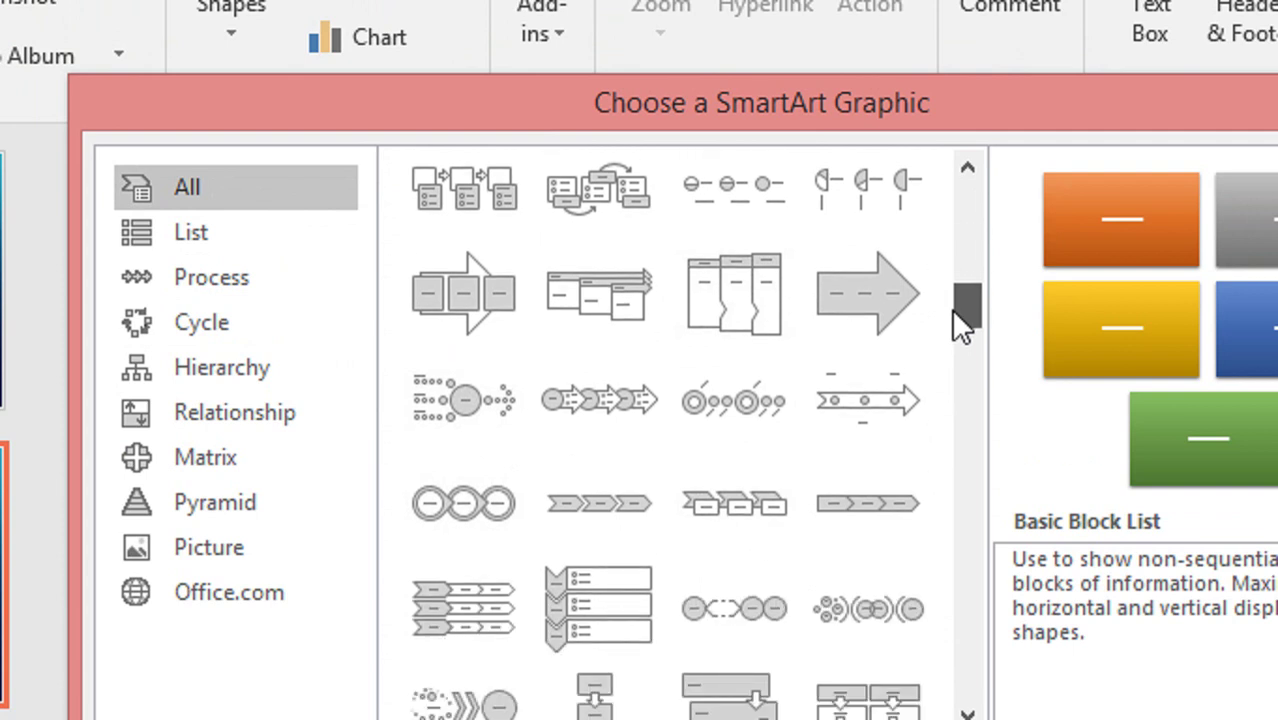
click(489, 525)
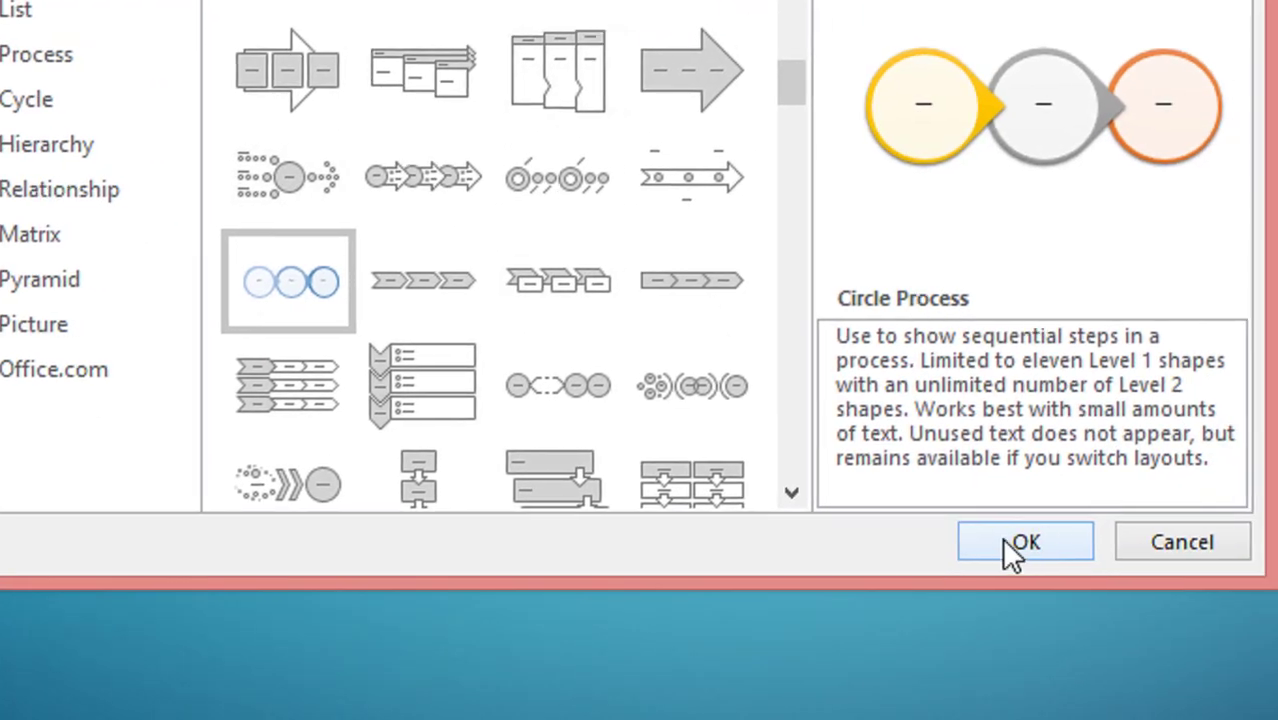
click(1016, 538)
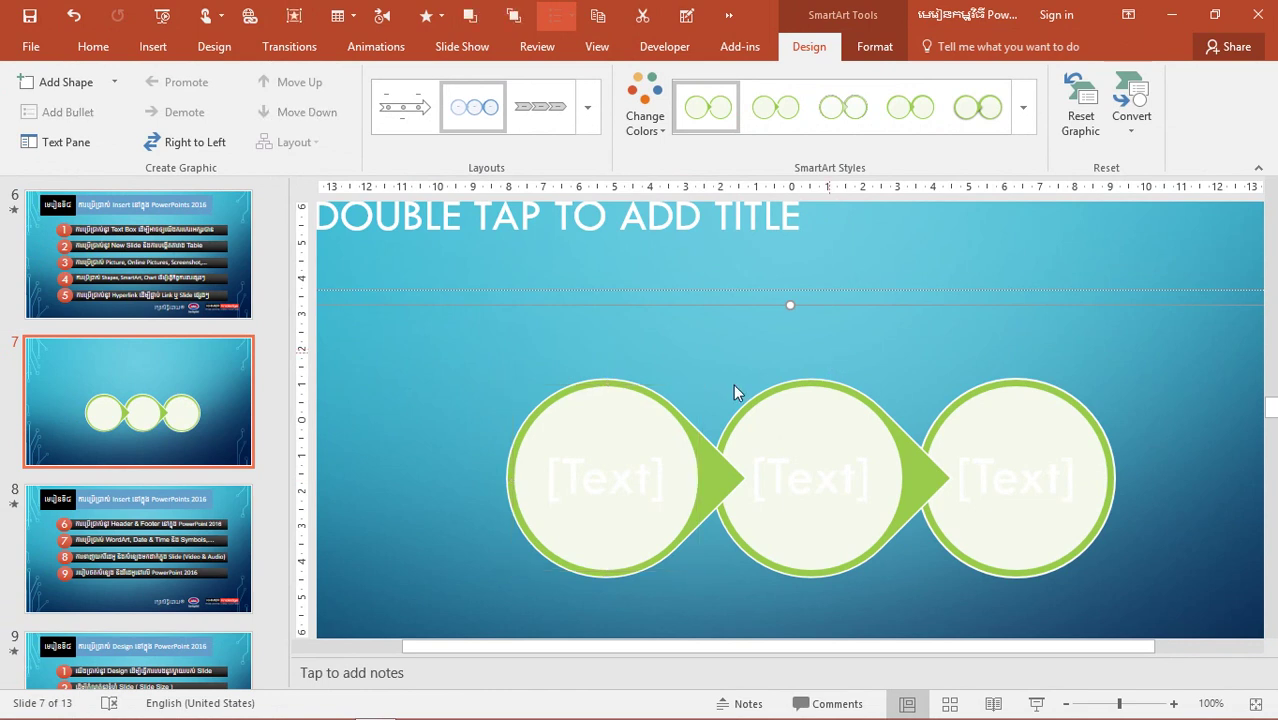
- Make the first circle's text black and type the Khmer label កំណត់គោល into it
click(627, 468)
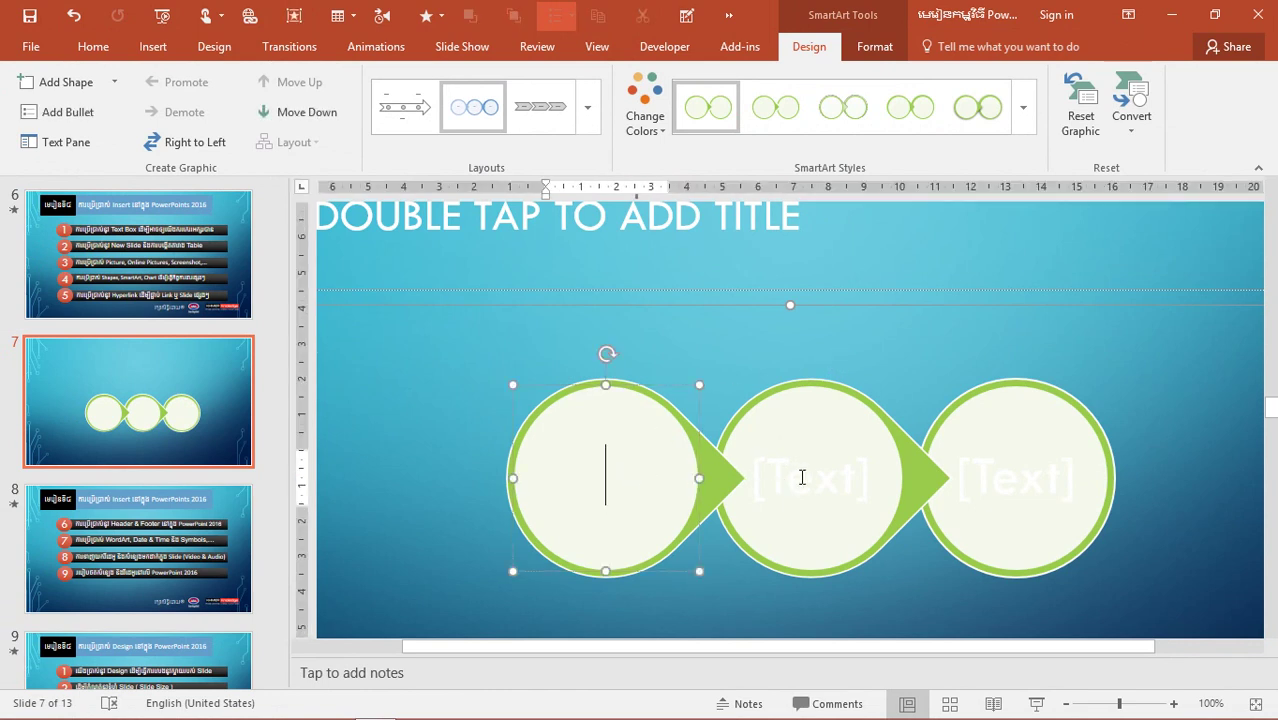
click(803, 477)
click(996, 476)
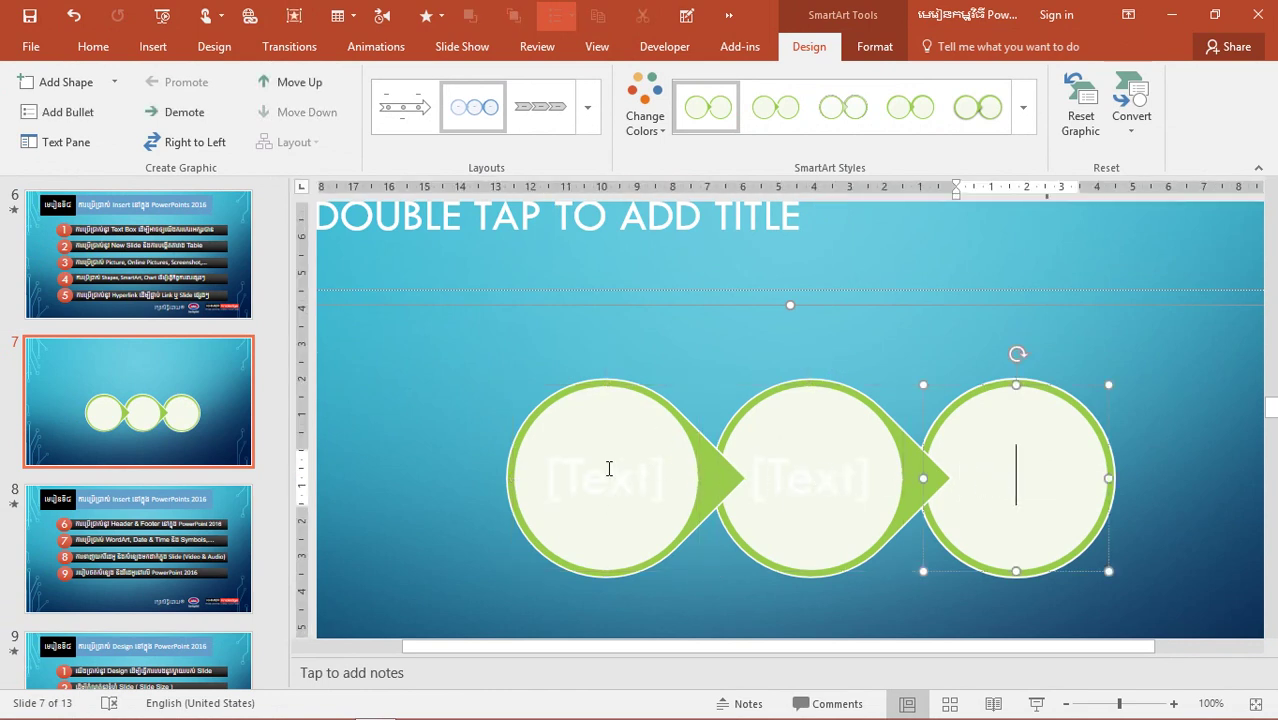
click(607, 468)
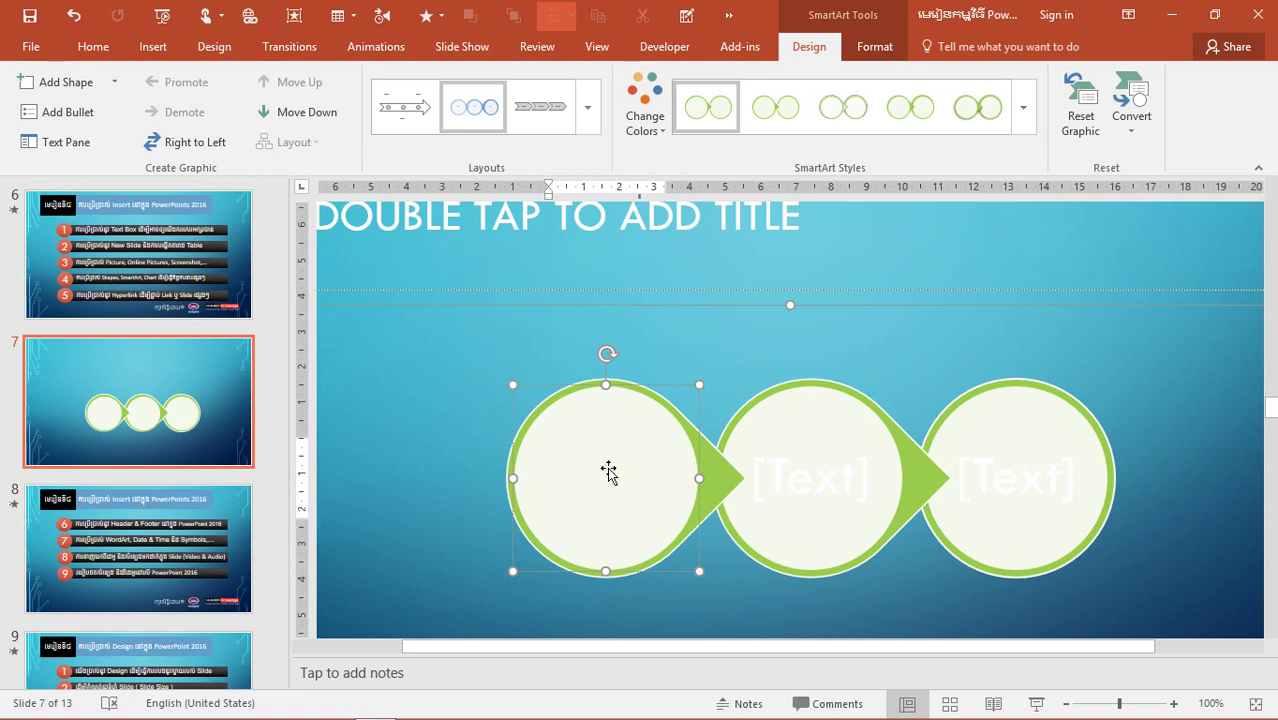
text(T)
double_click(610, 470)
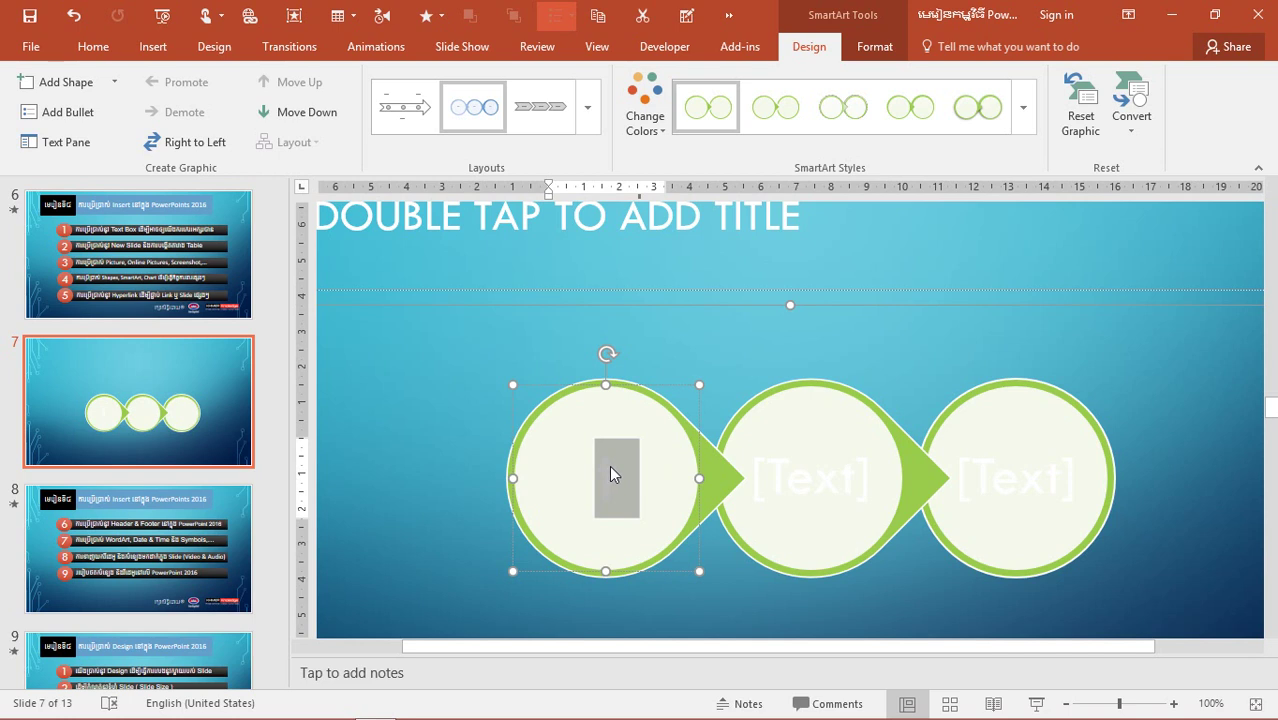
click(93, 47)
click(579, 131)
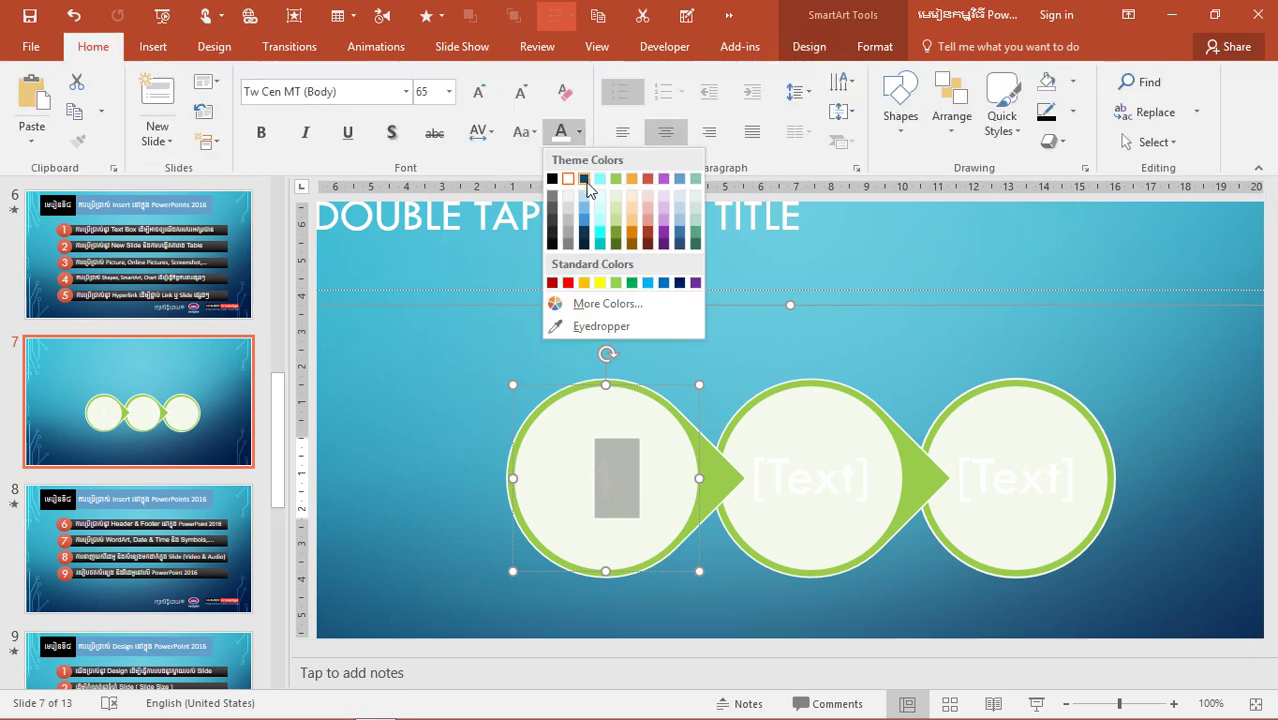
click(563, 178)
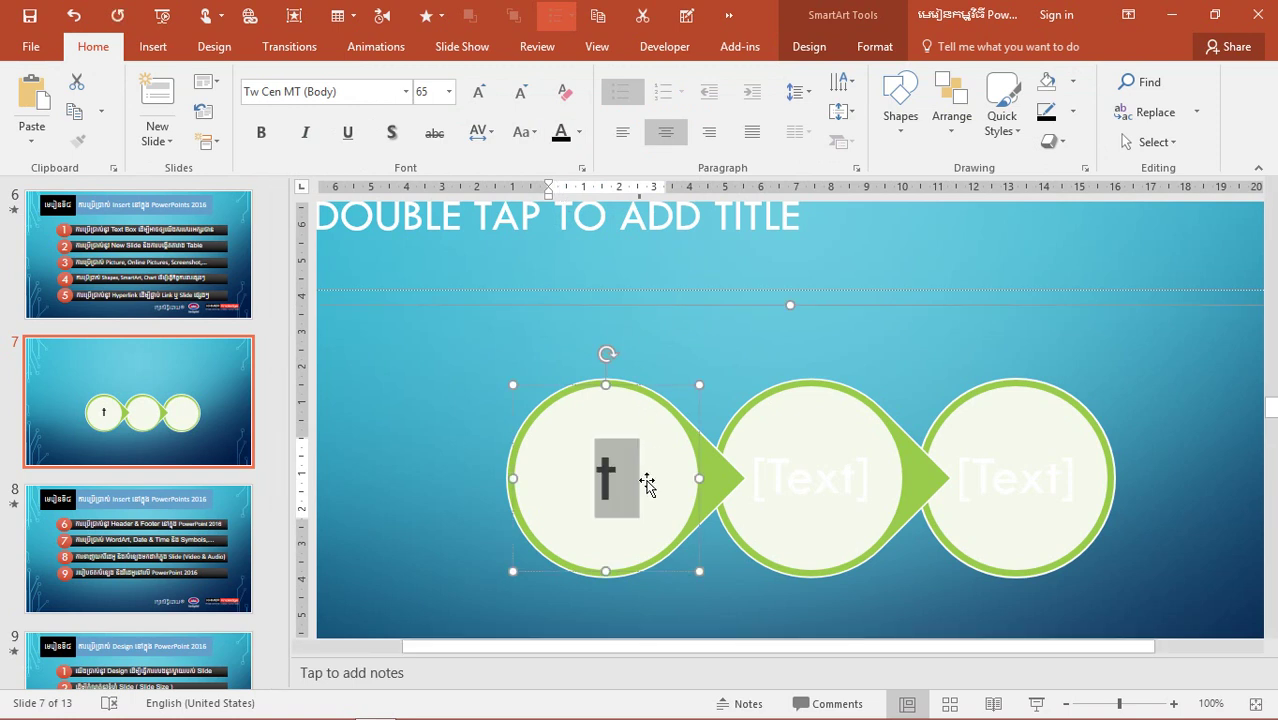
text(ក)
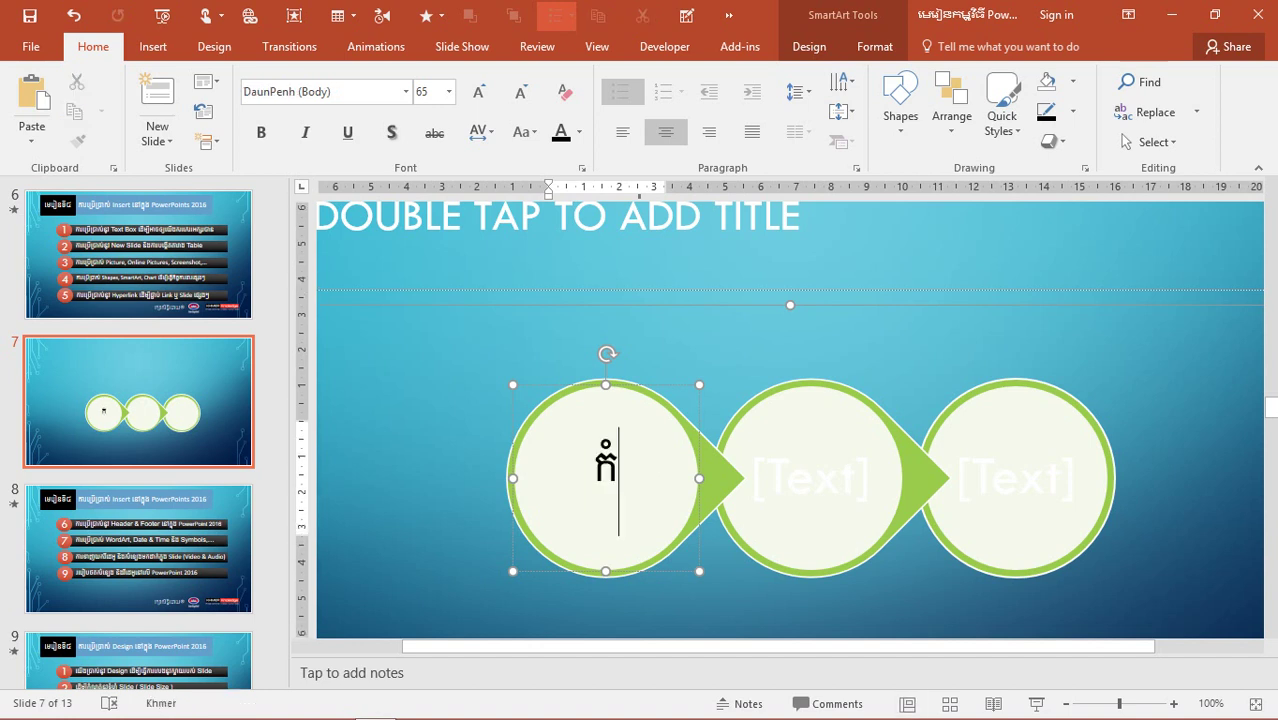
text(ំណត់)
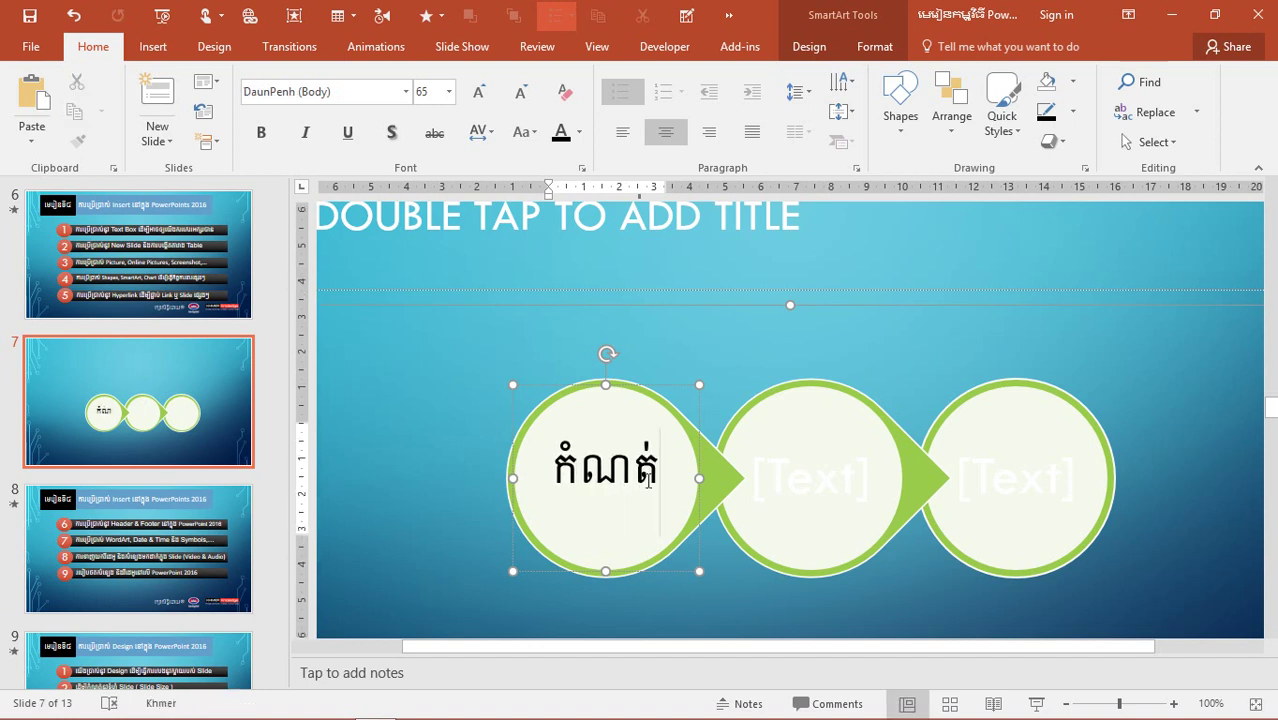
text(គោល)
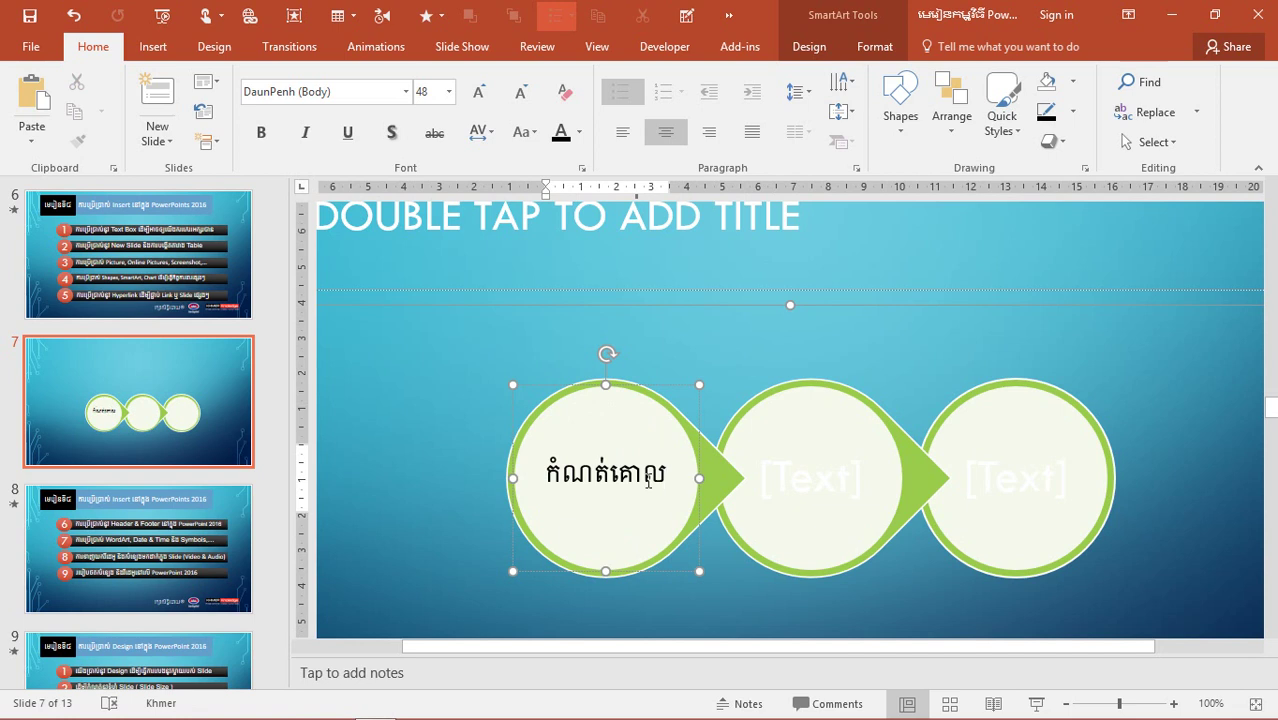
click(804, 489)
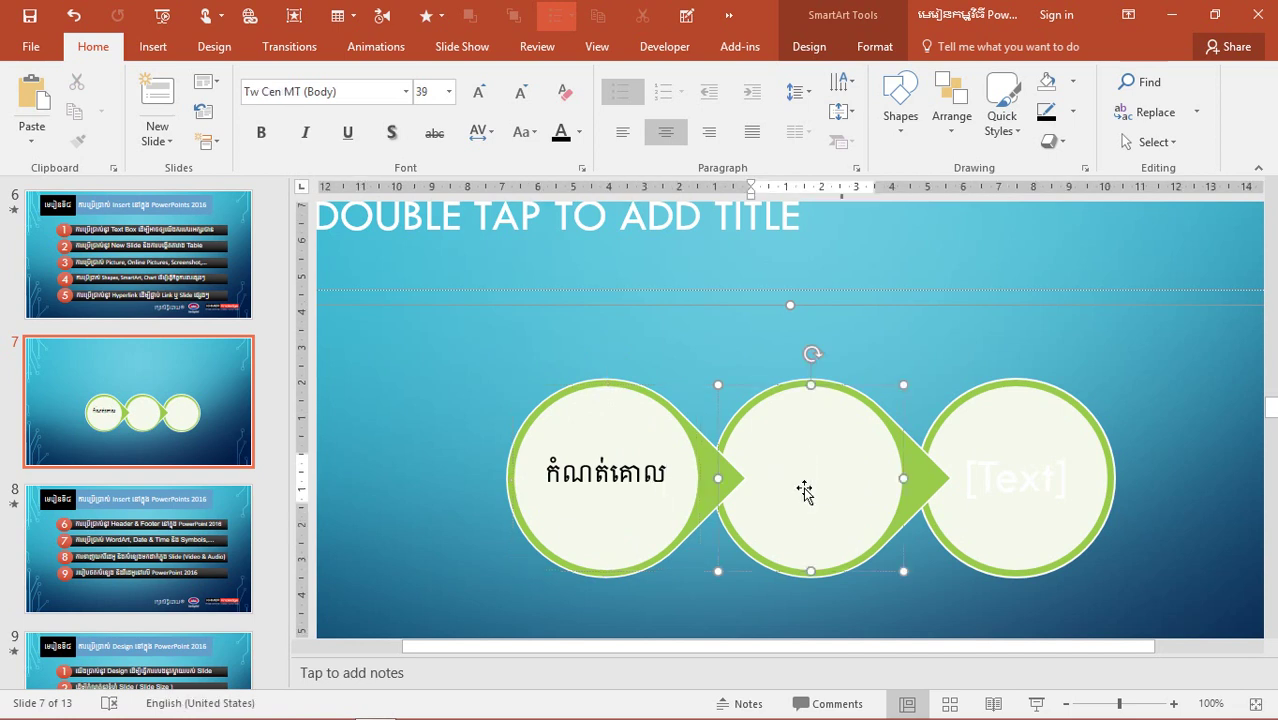
- Label the second circle សរសេរគោល in Khmer and make its text black
key(alt+shift)
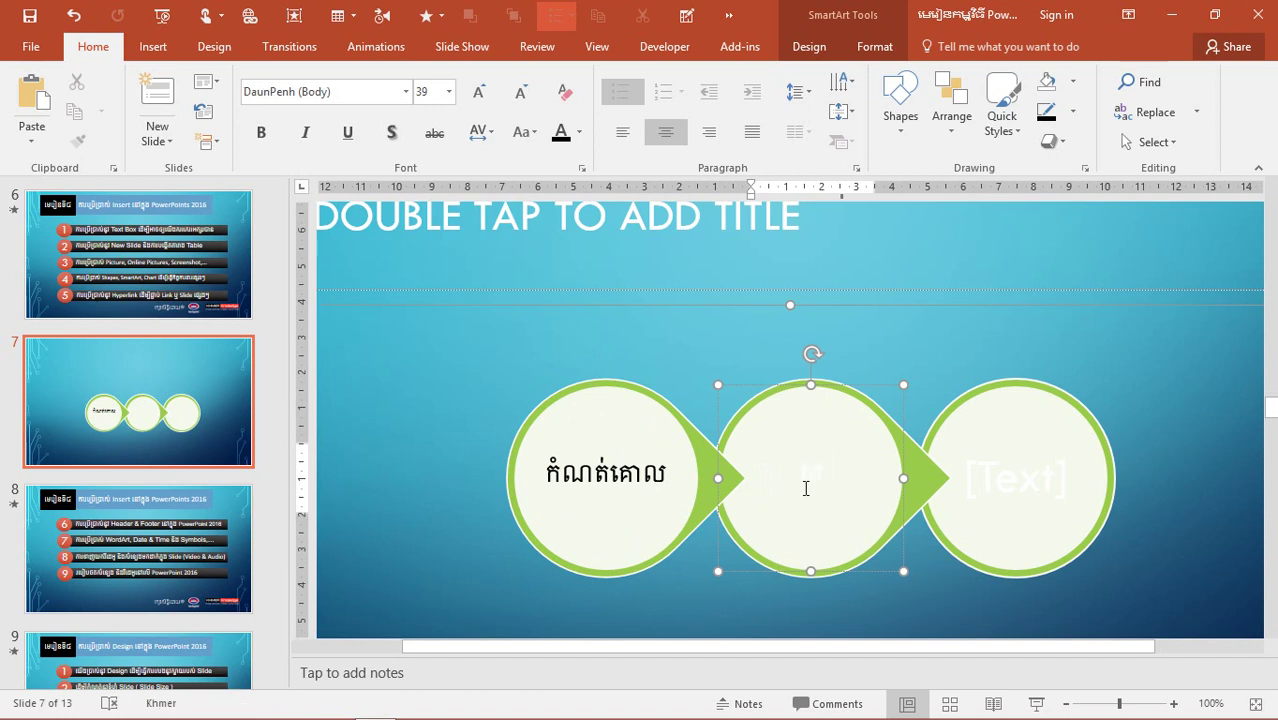
text(ការងារ)
text(គោល)
double_click(805, 488)
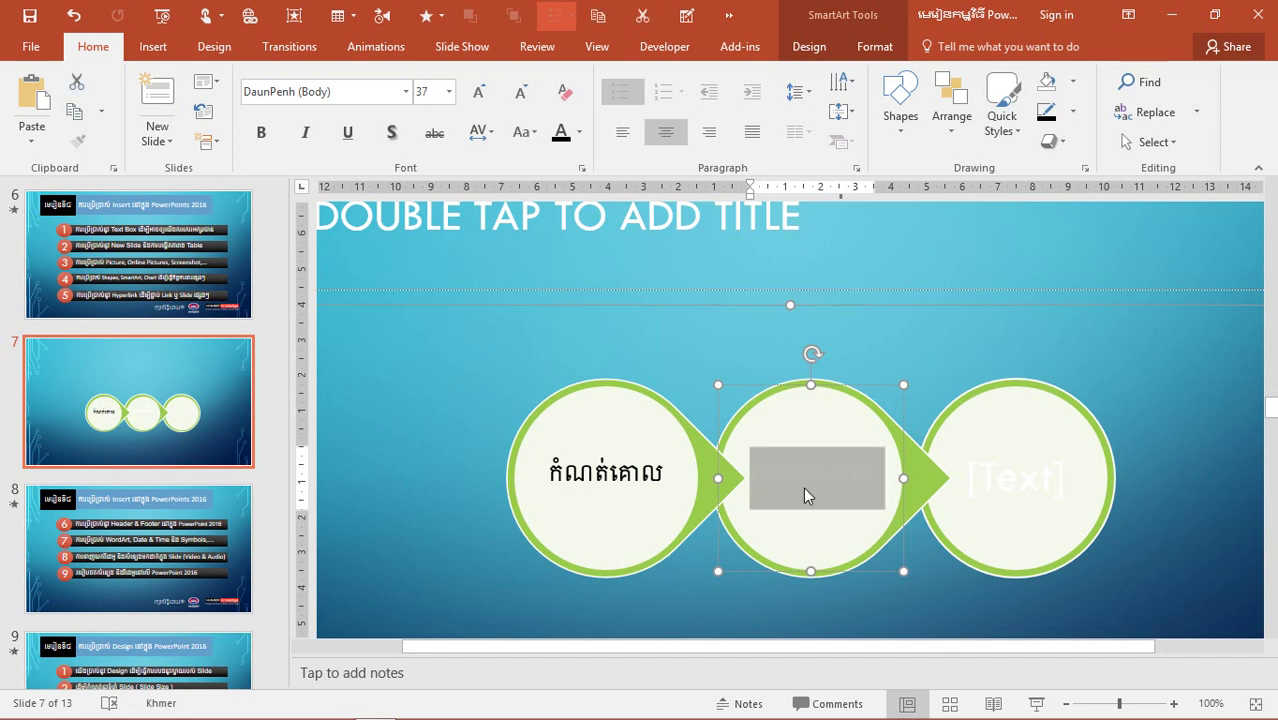
click(561, 131)
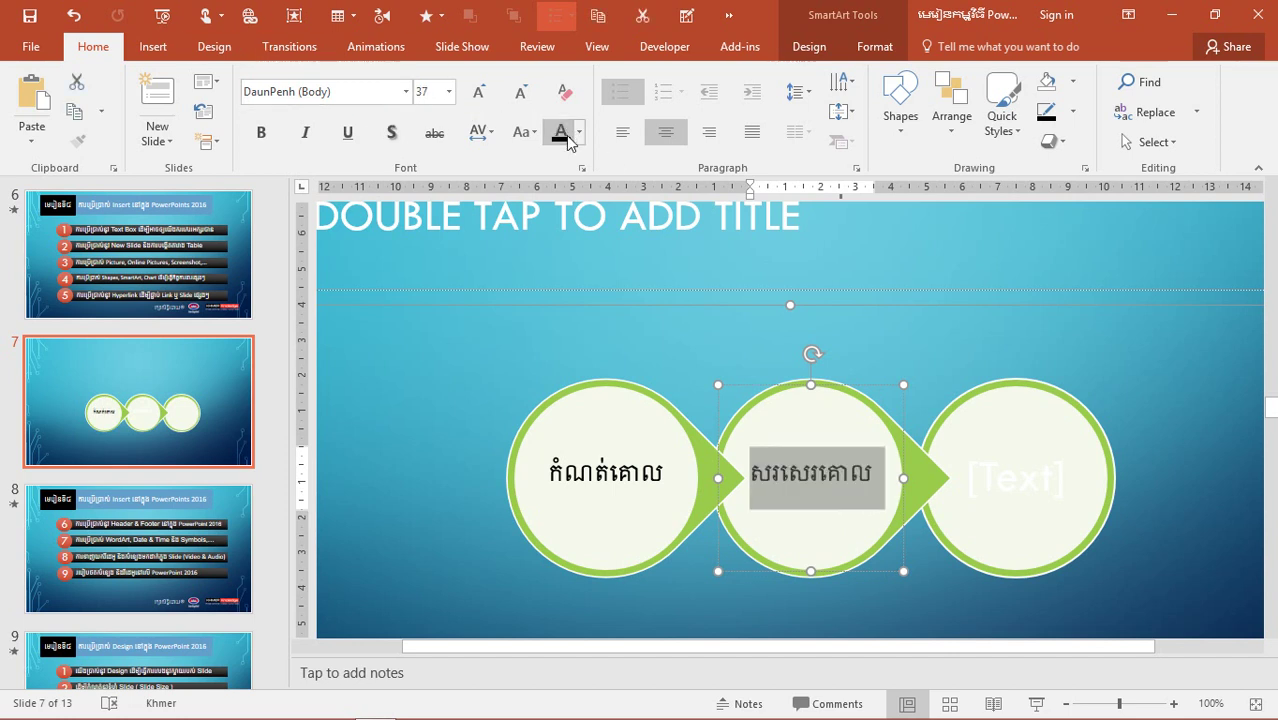
click(780, 490)
- Label the third circle ធ្វើសកម្មភាព in Khmer and make its text black
click(988, 490)
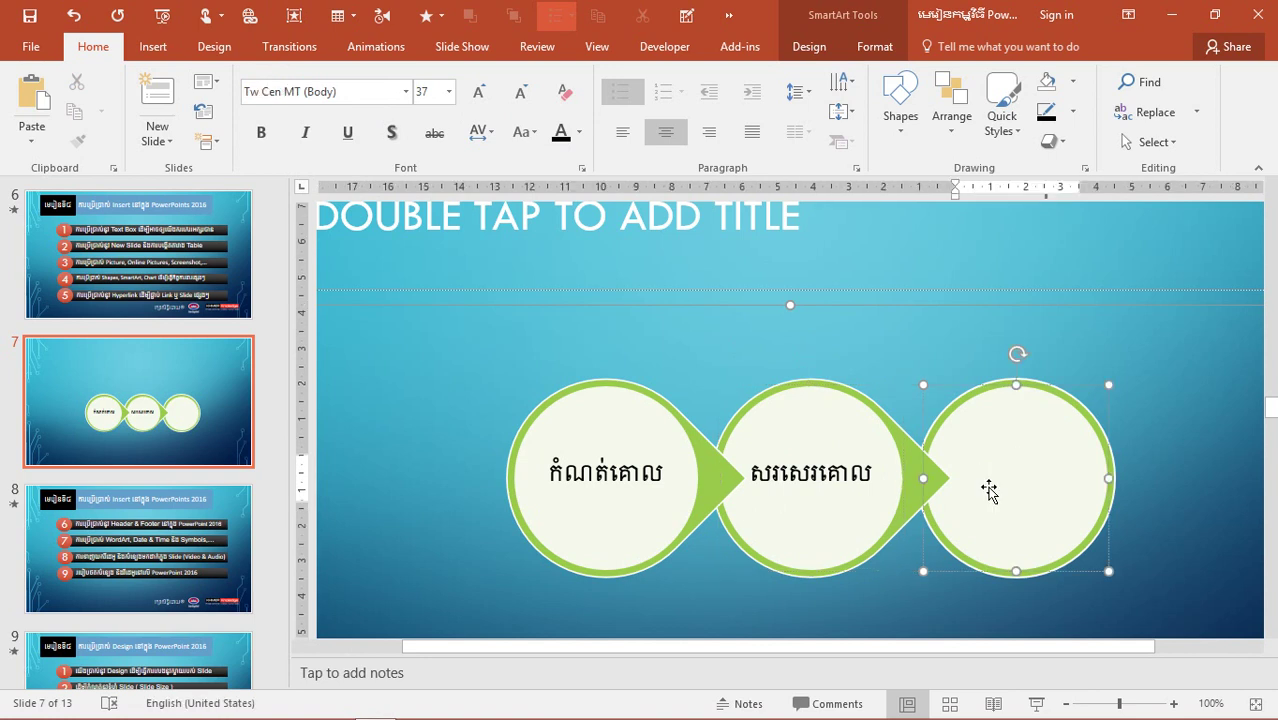
key(alt+shift)
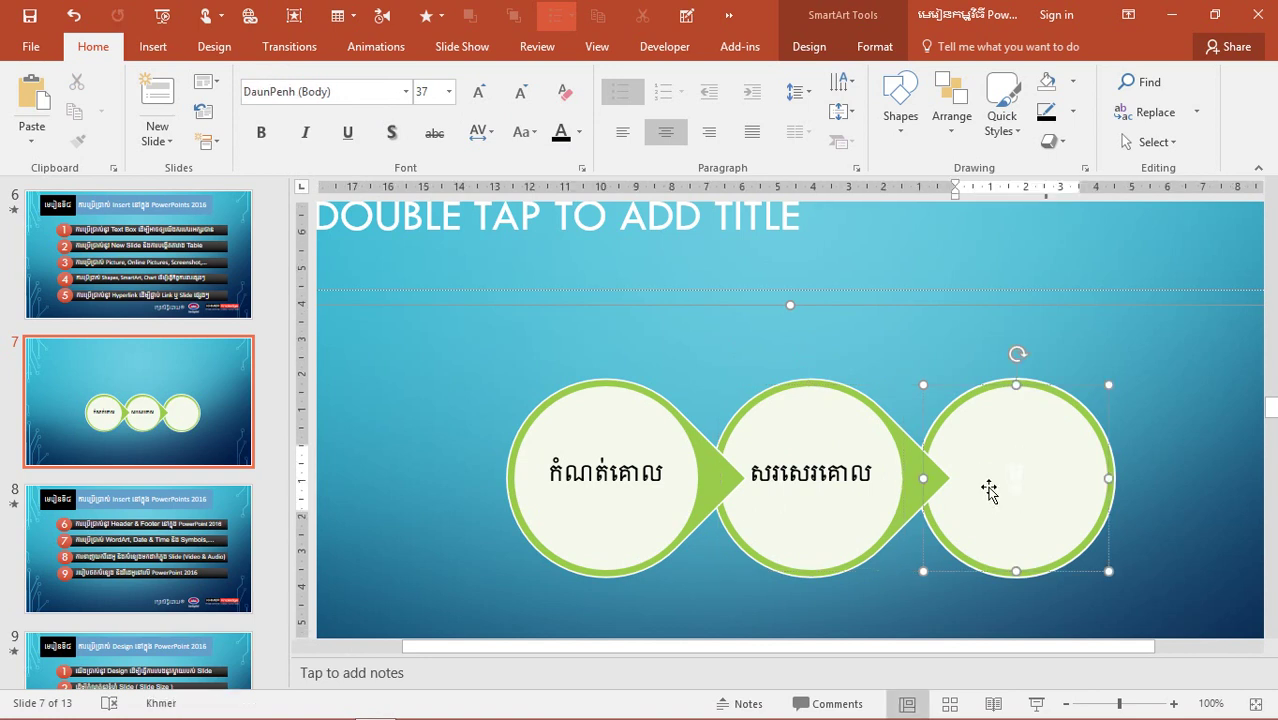
text(ធ្វើការ)
text(បុ)
text(ភាព)
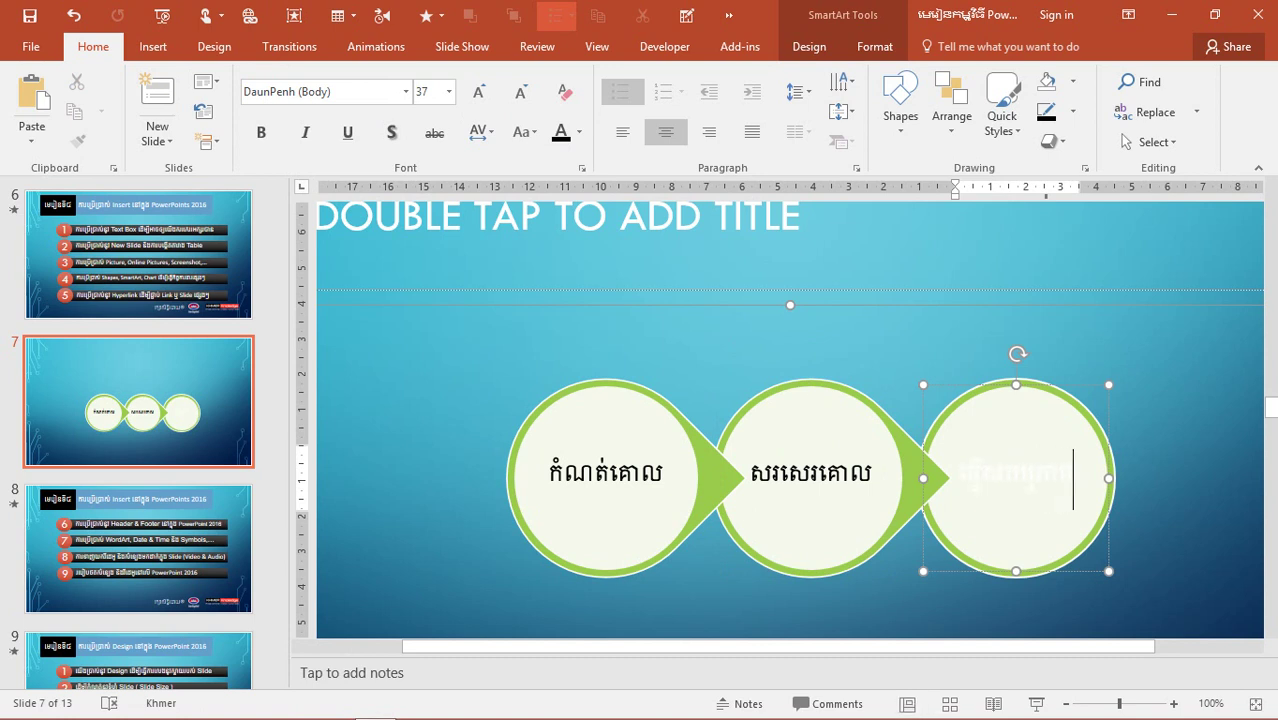
triple_click(990, 494)
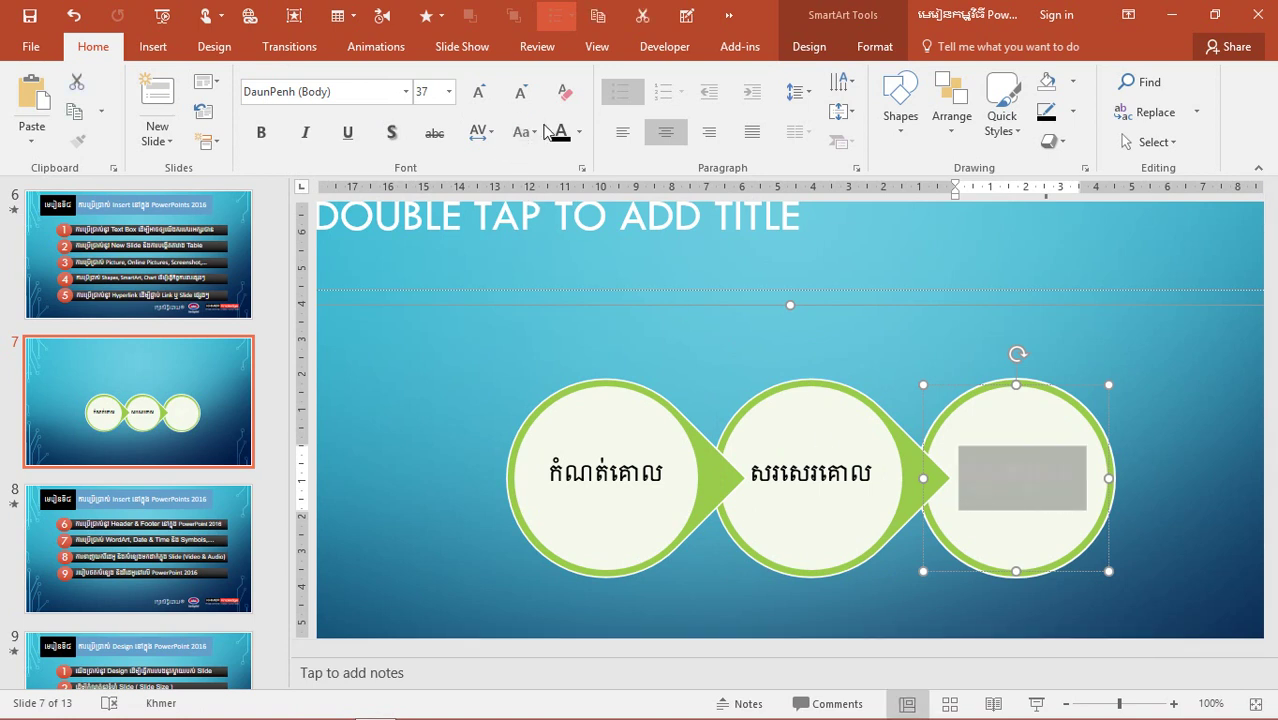
click(561, 132)
- Check the labels of all three circles
click(760, 490)
click(594, 478)
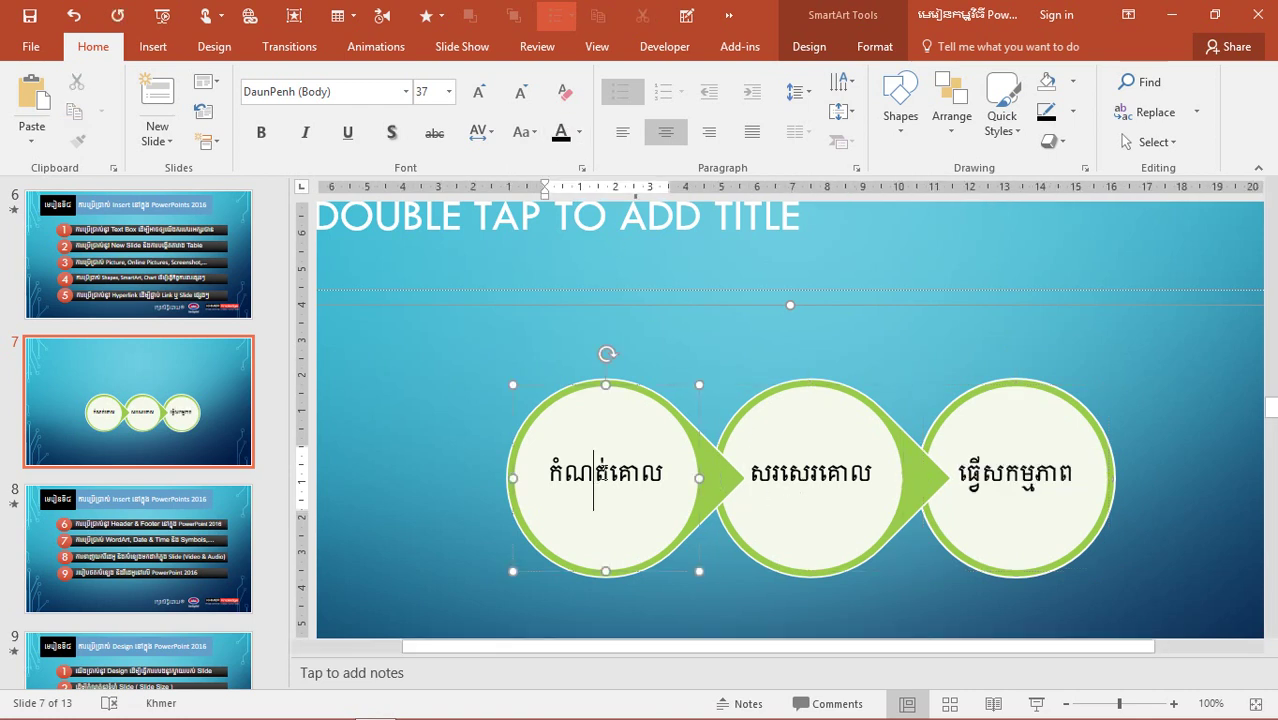
click(868, 476)
click(1018, 462)
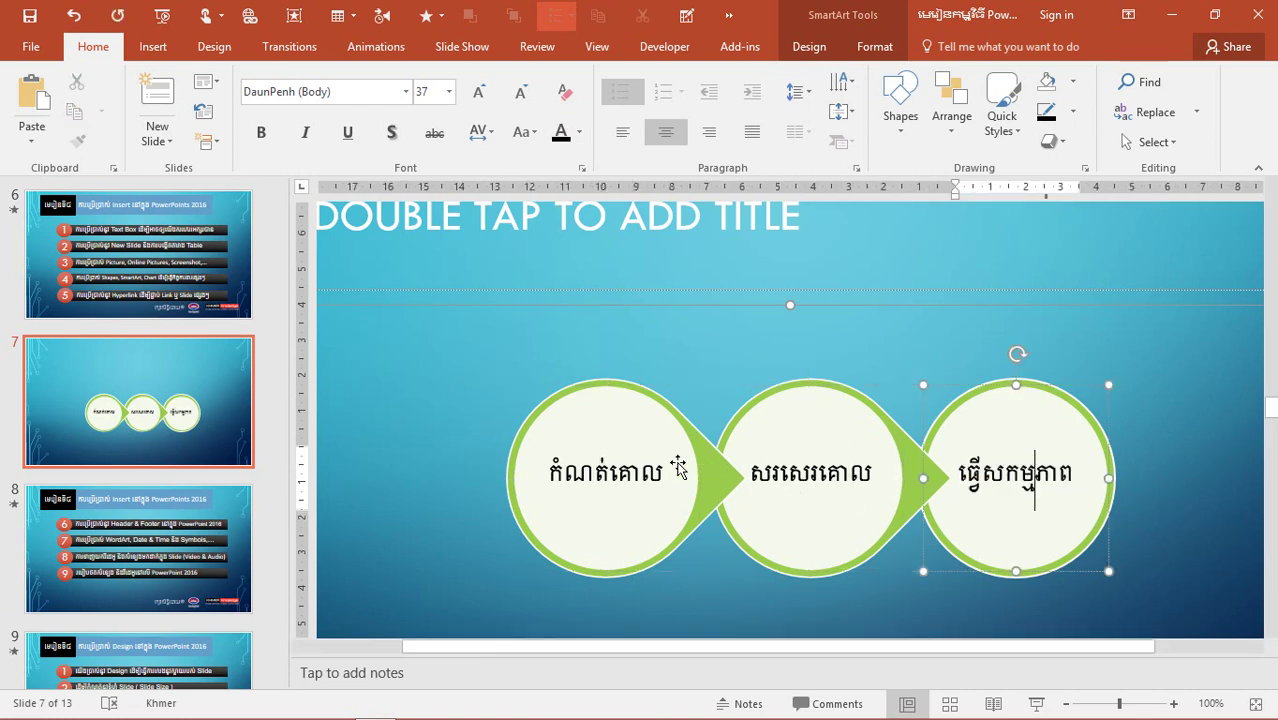
click(642, 470)
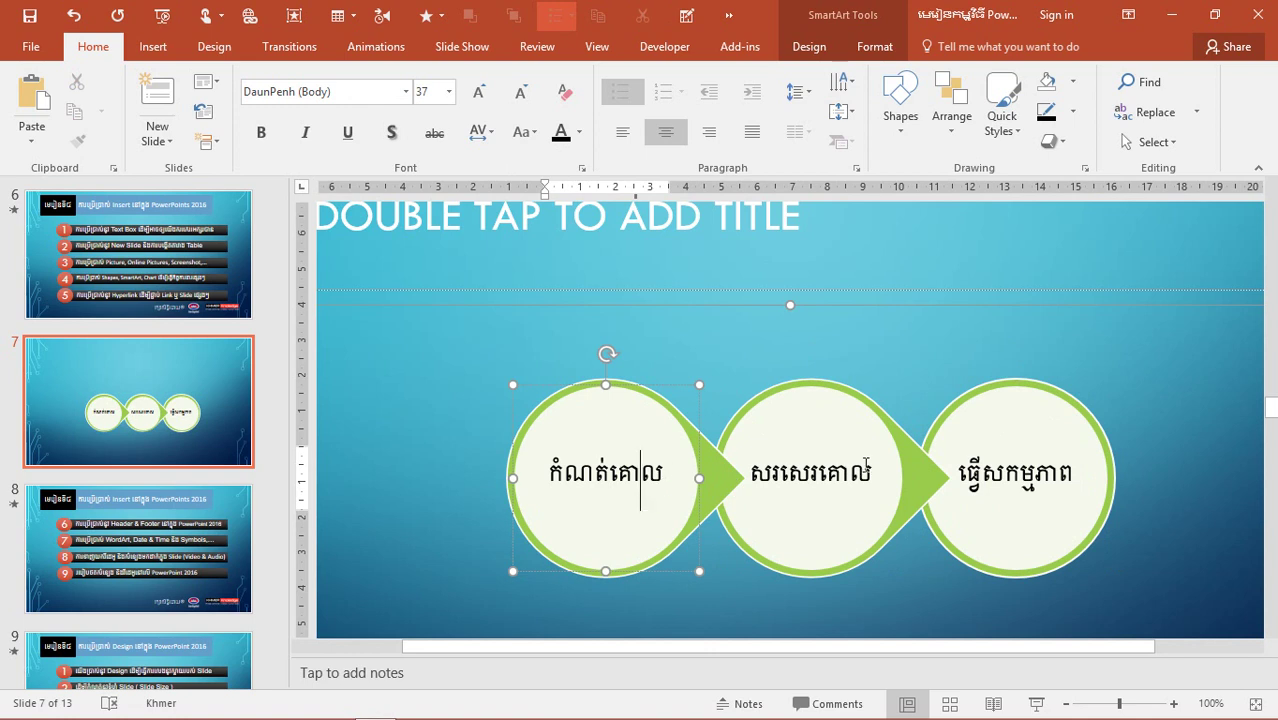
click(781, 478)
click(643, 462)
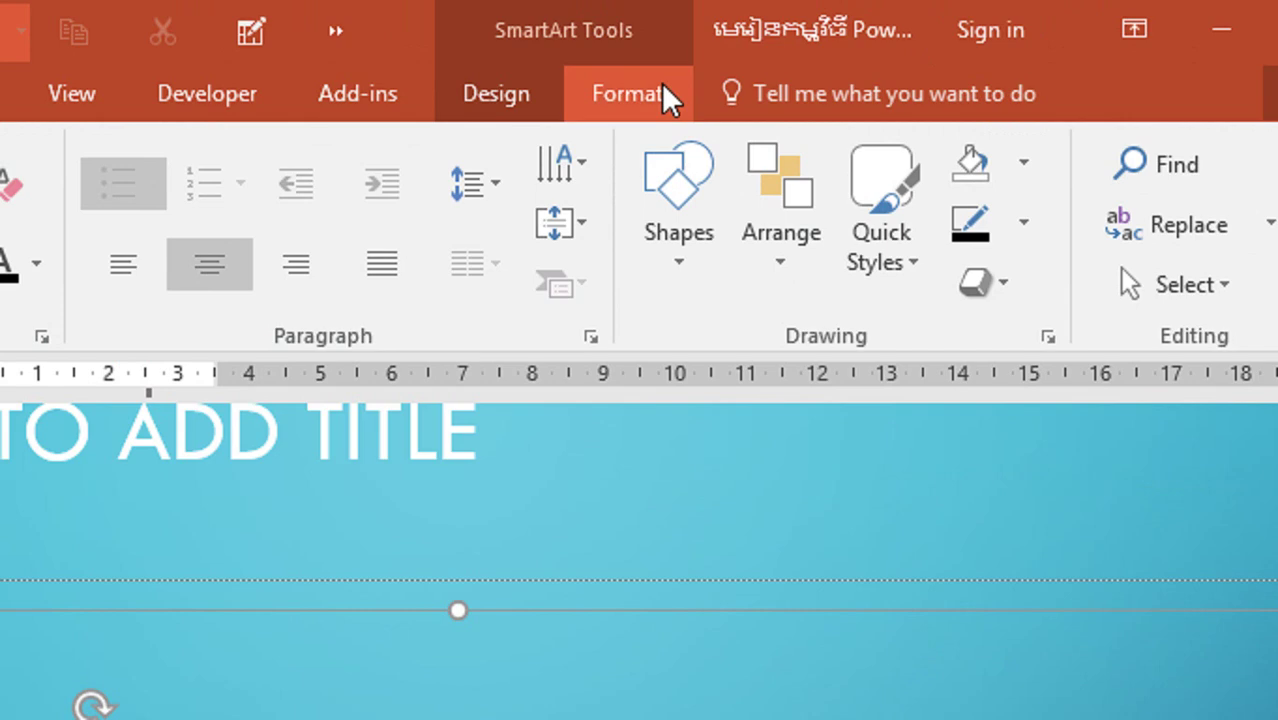
- Open the SmartArt Text Pane from the SmartArt Tools Design tab
click(888, 47)
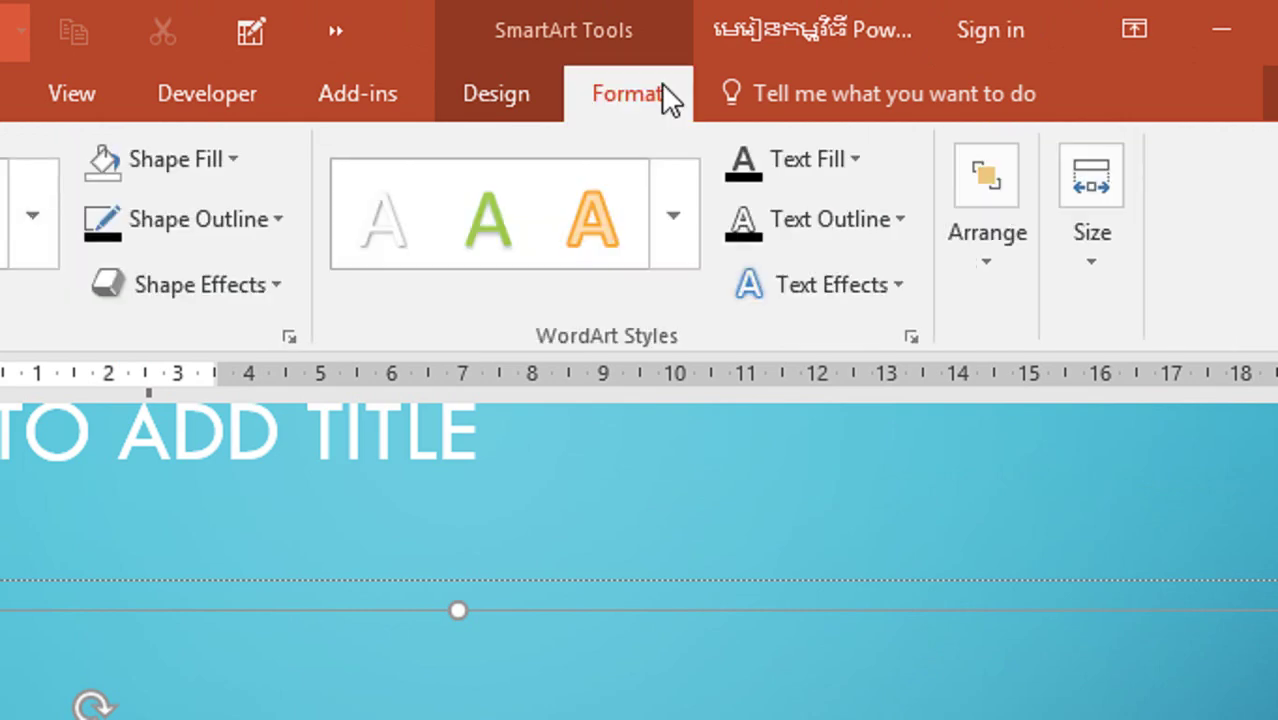
click(487, 104)
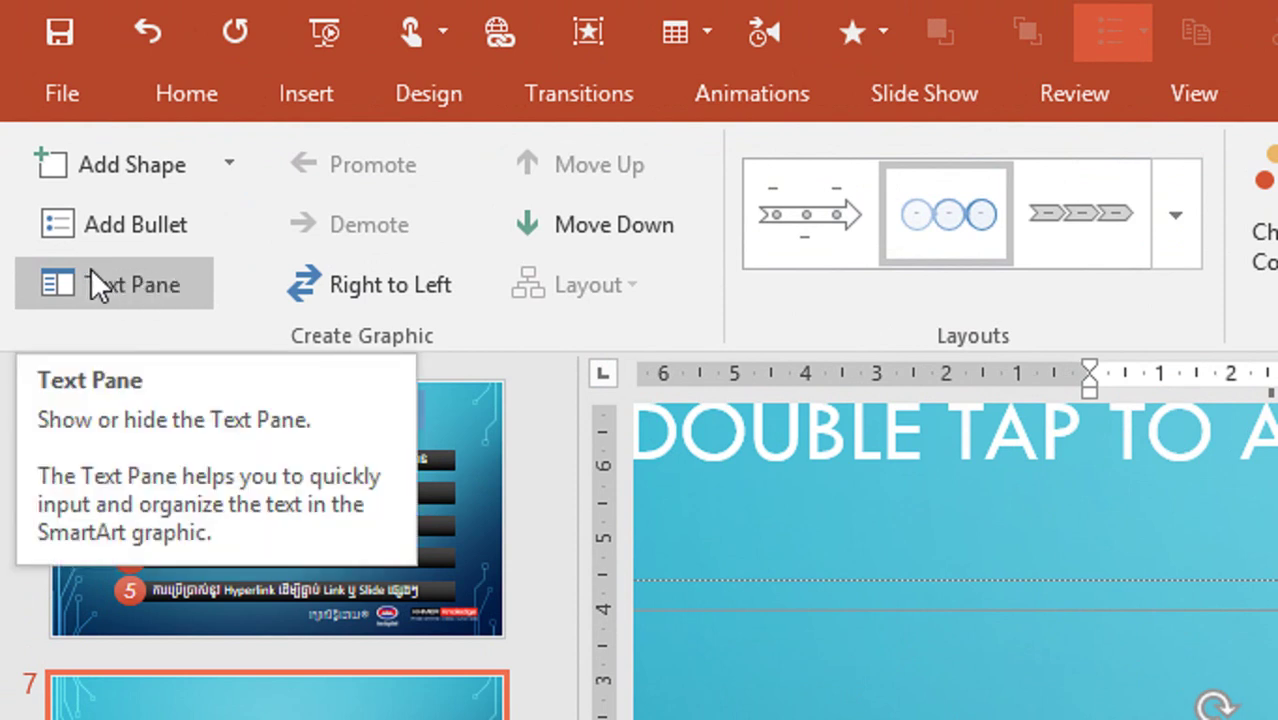
click(120, 298)
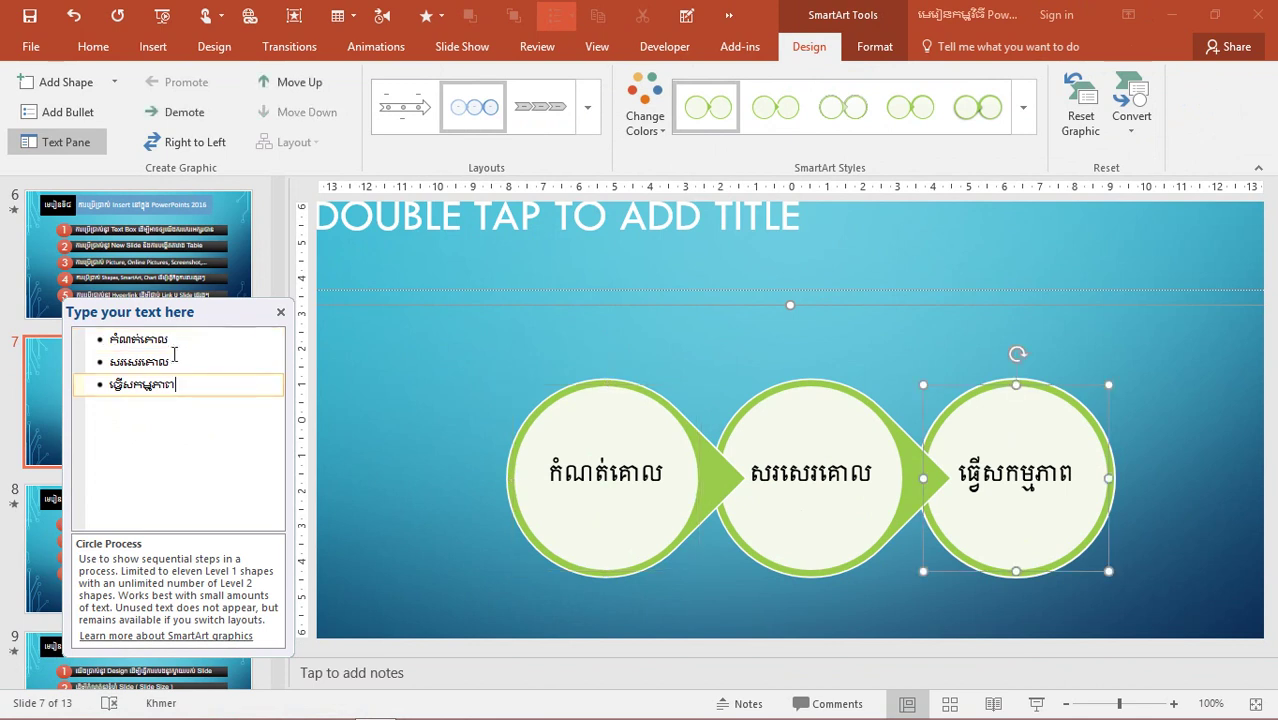
- Move the text pane right over the slide and step through its three entries
click(179, 346)
click(187, 378)
click(180, 360)
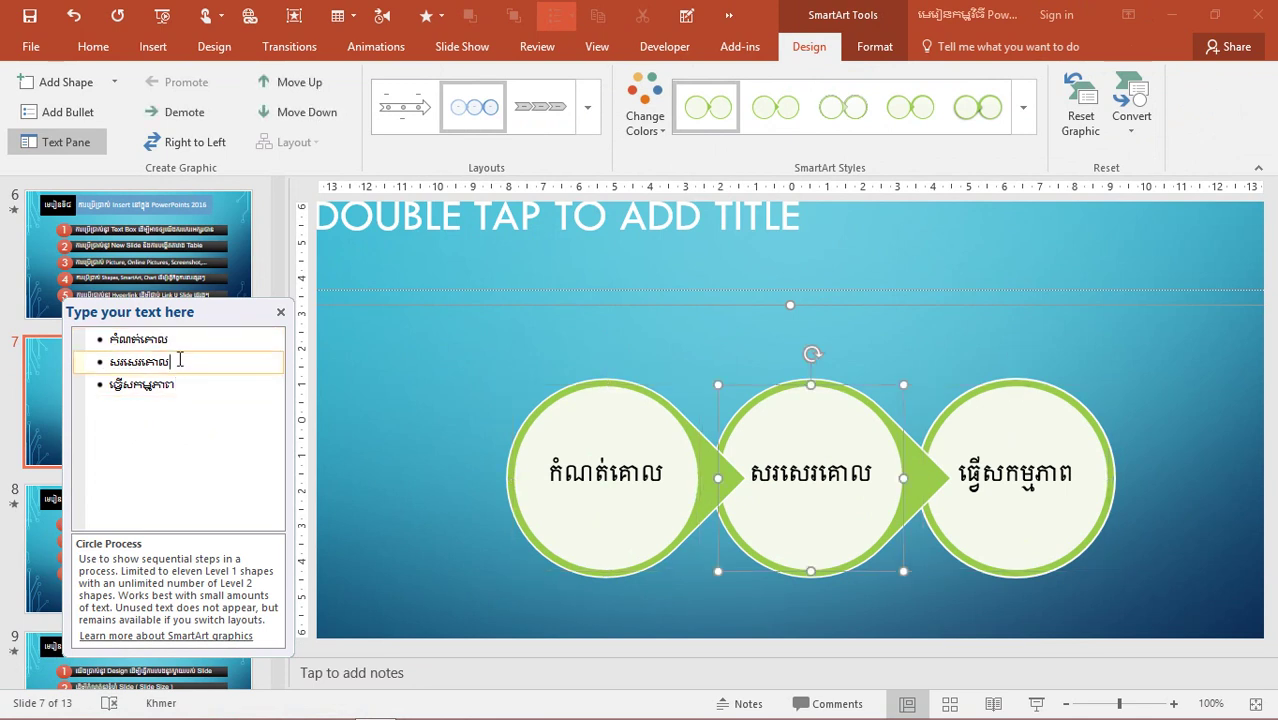
drag(199, 323, 418, 309)
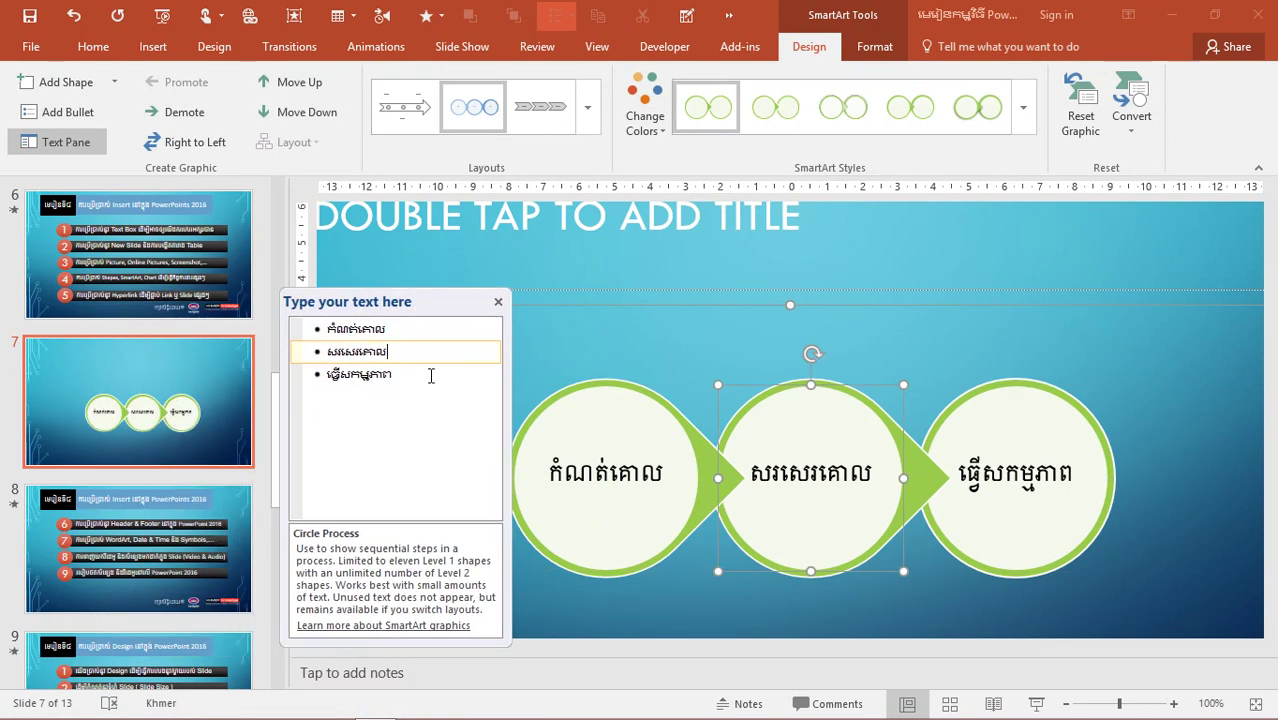
click(431, 376)
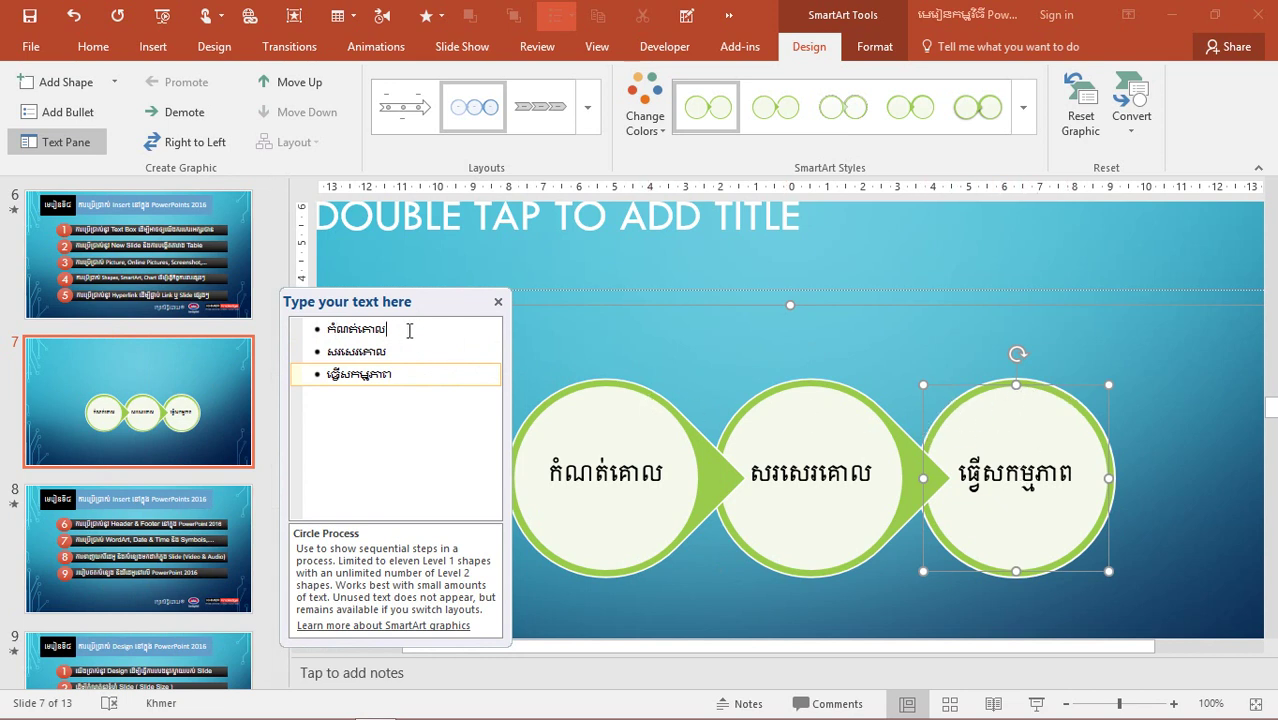
click(407, 332)
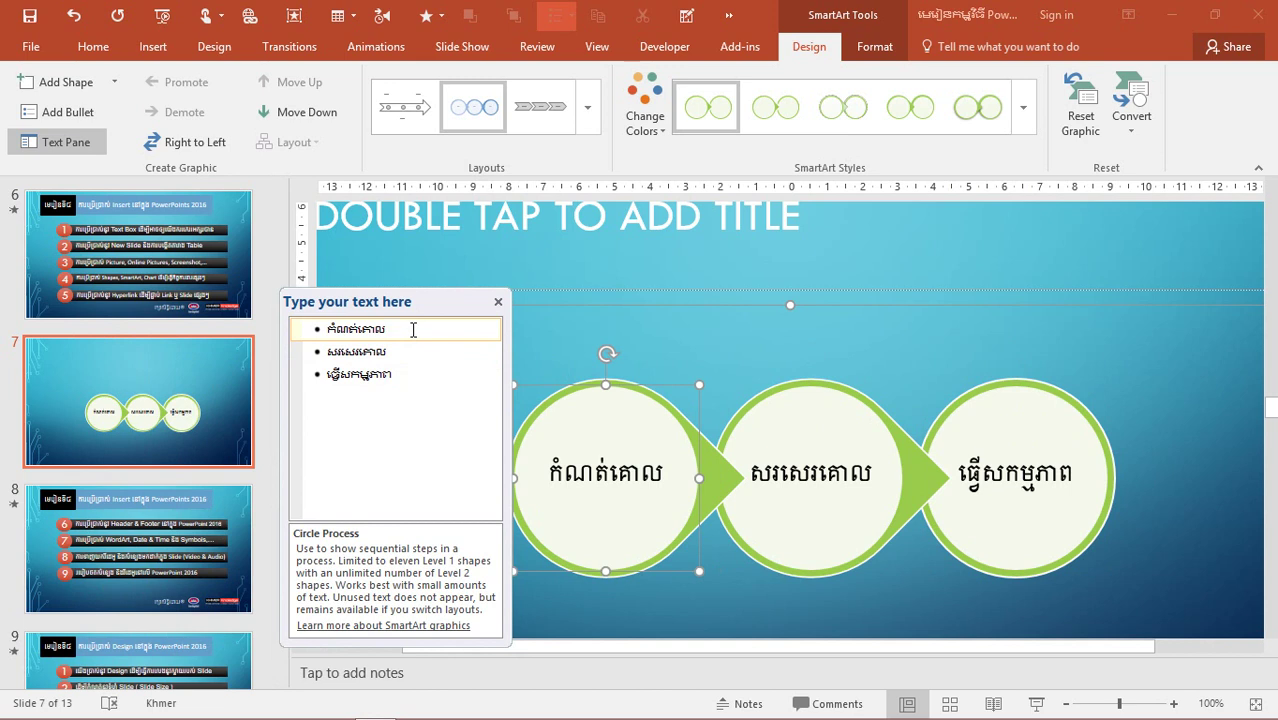
click(409, 355)
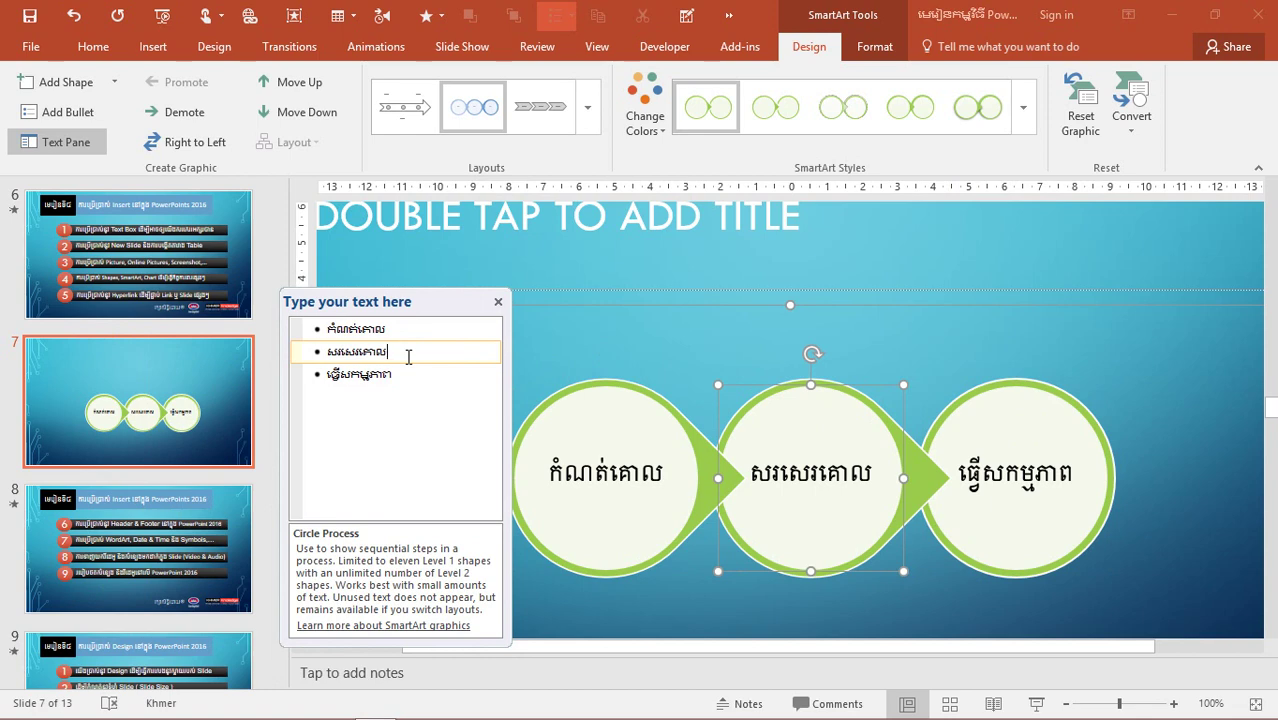
- Add a new entry after the second bullet labelled ត្រួតពិនិត្យគោលដៅ
key(Return)
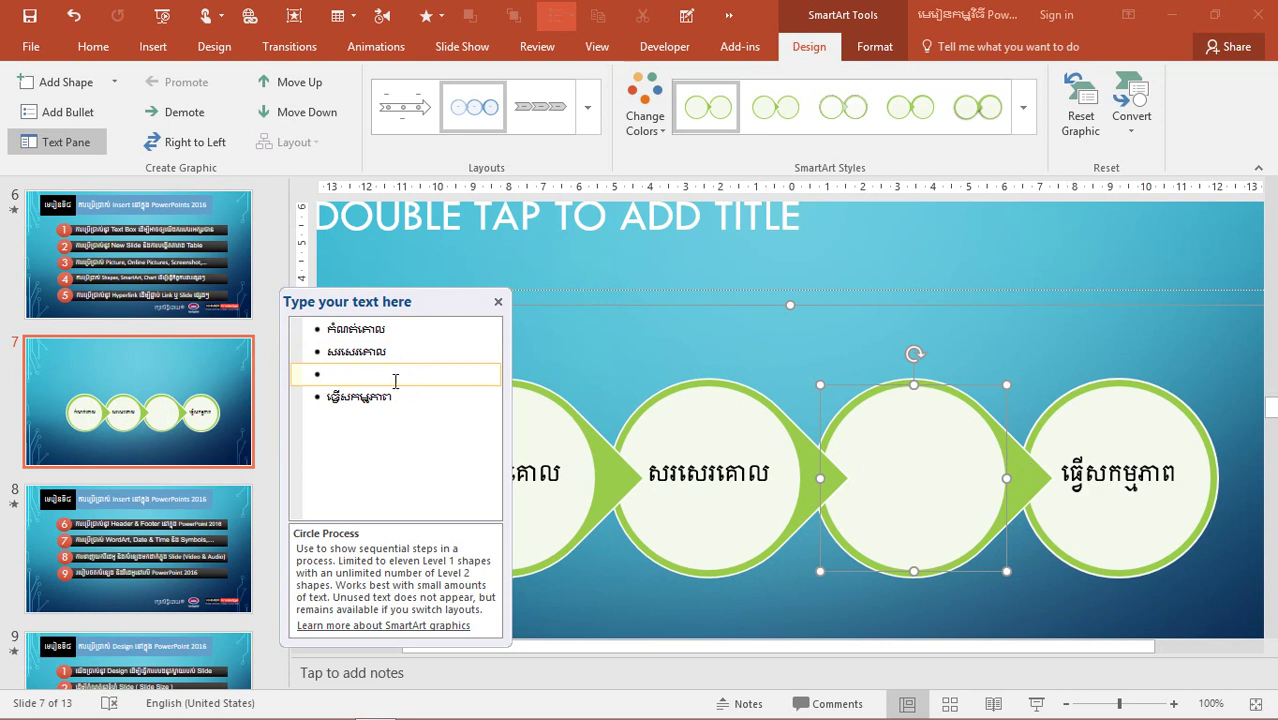
text(tj)
key(BackSpace)
key(BackSpace)
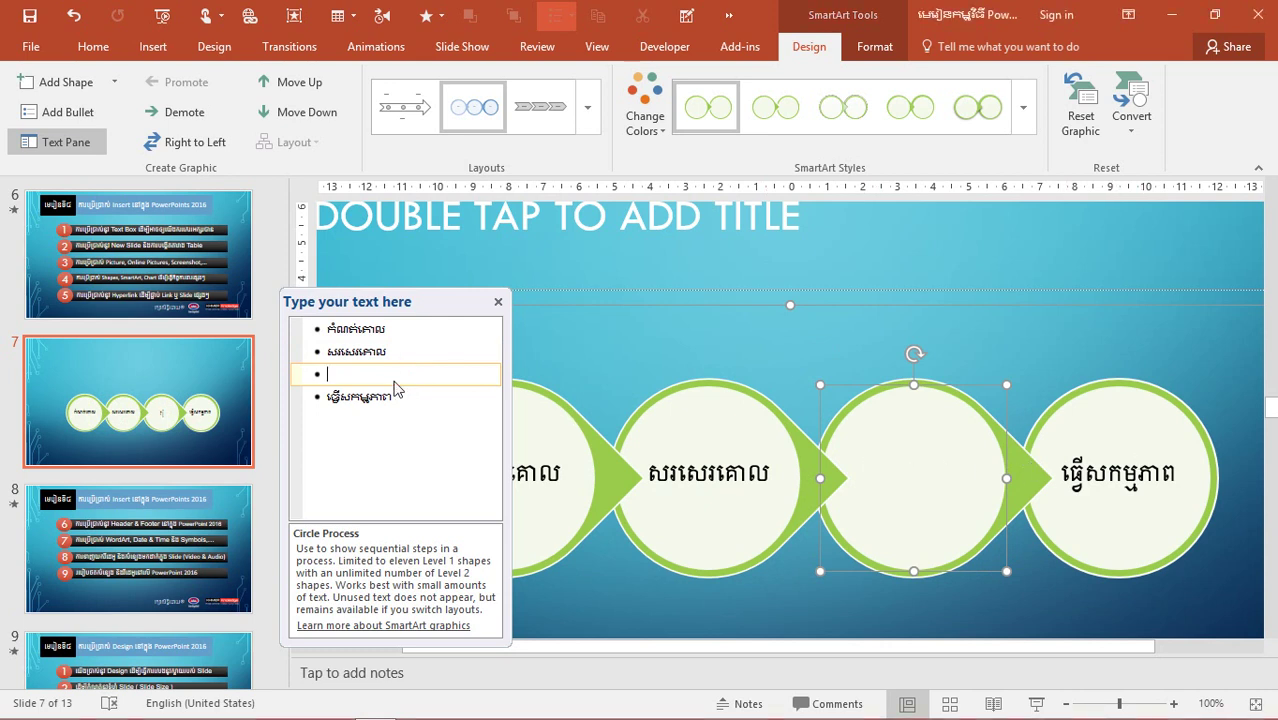
text(ត្រ)
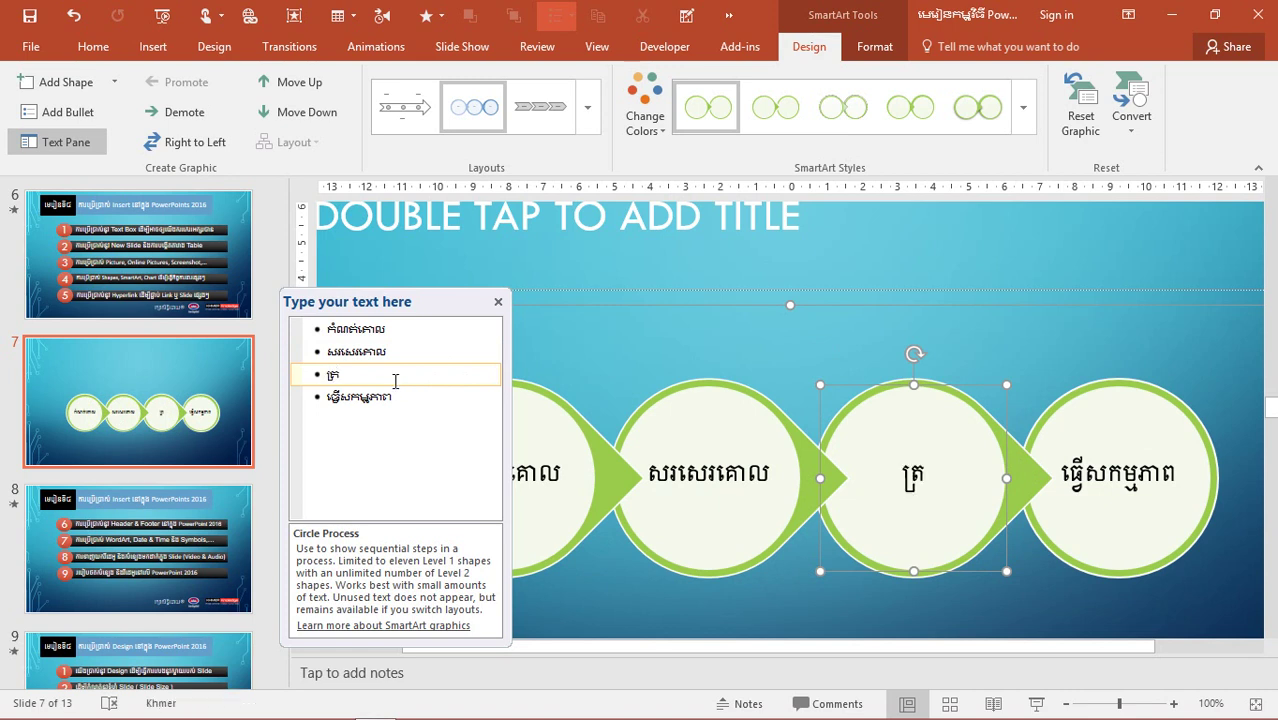
text(ូ)
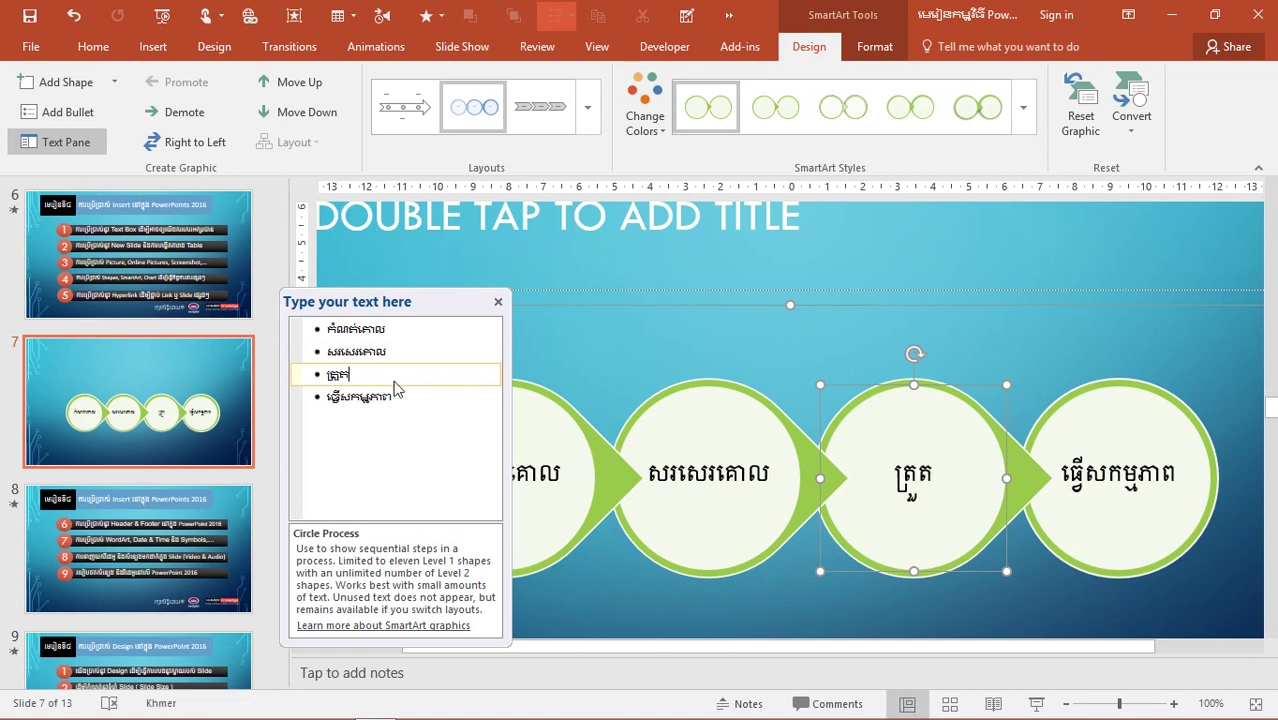
text(តពិនិត្យ)
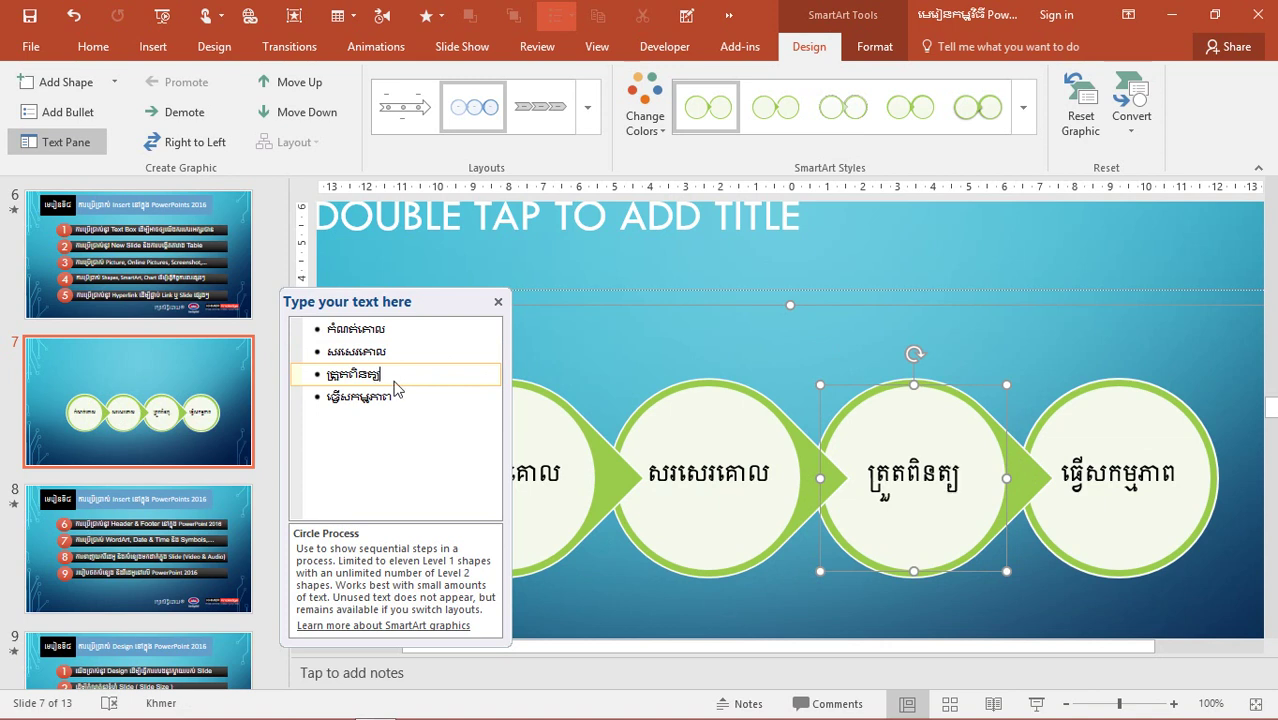
text(គោលដៅ)
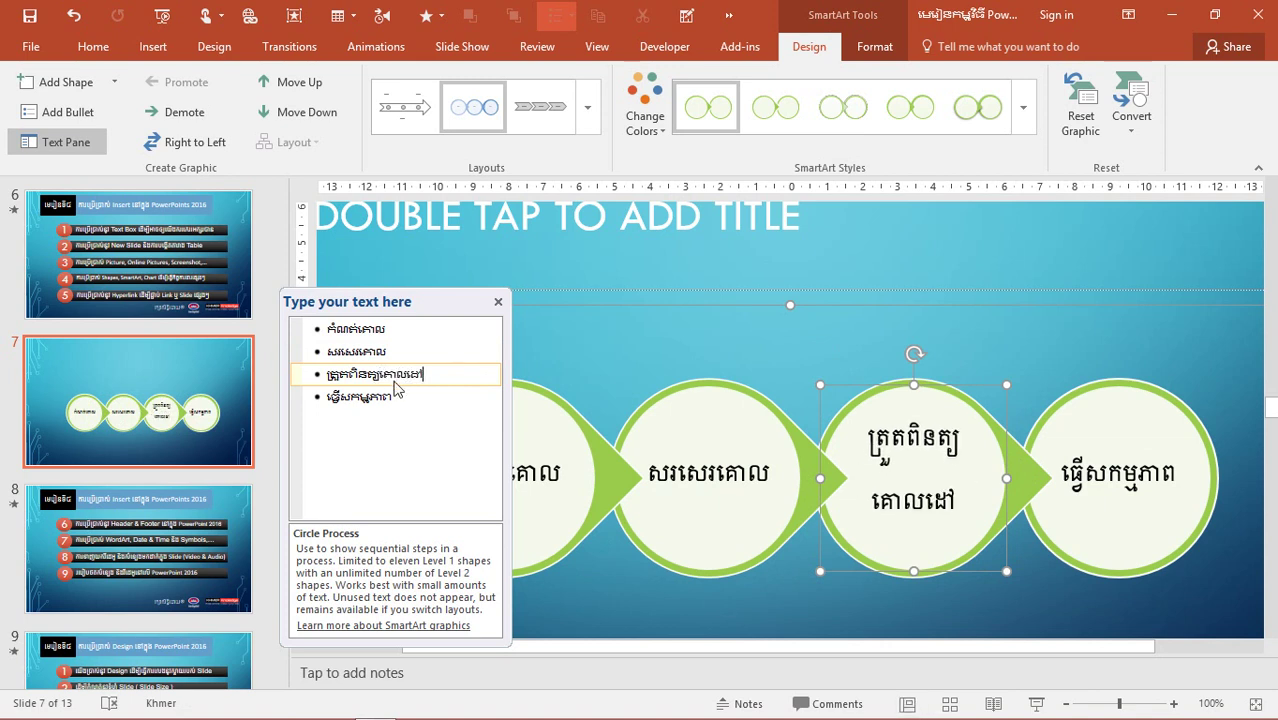
click(899, 478)
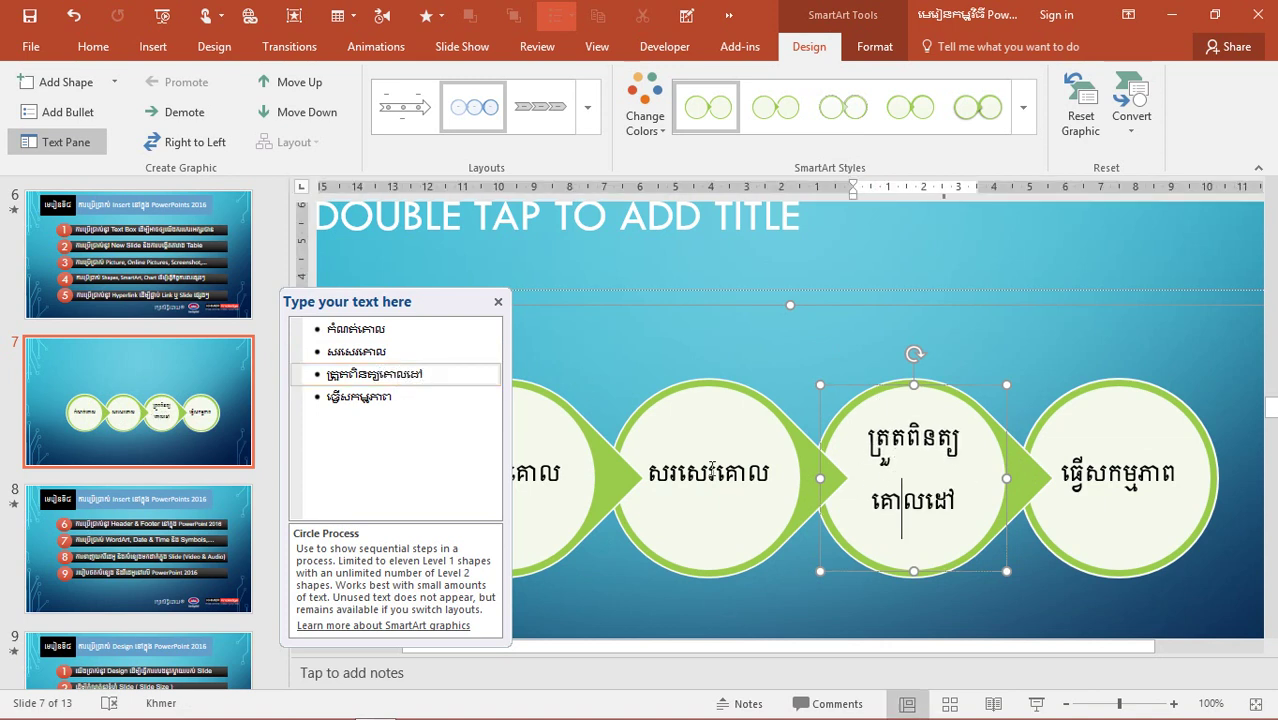
- Close the text pane, select the whole four-circle graphic, and show its SmartArt Design tab
click(498, 302)
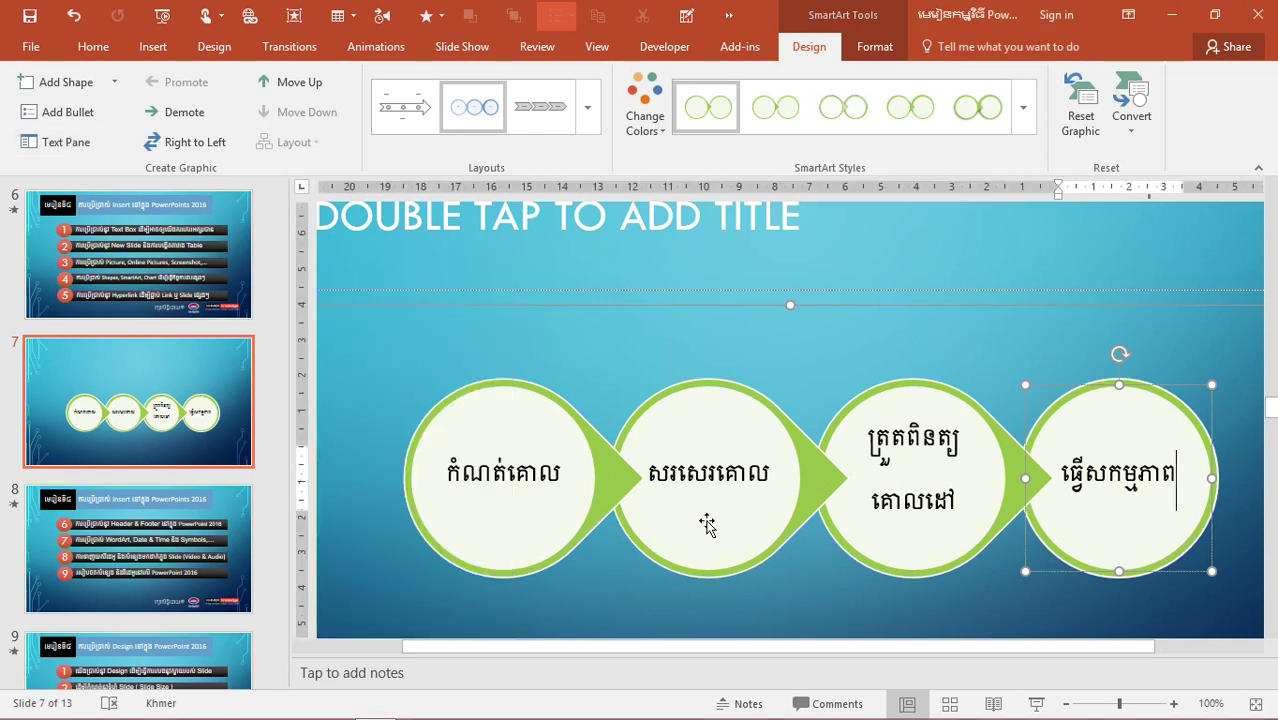
click(812, 604)
ctrl+scroll(817, 595, down, 3)
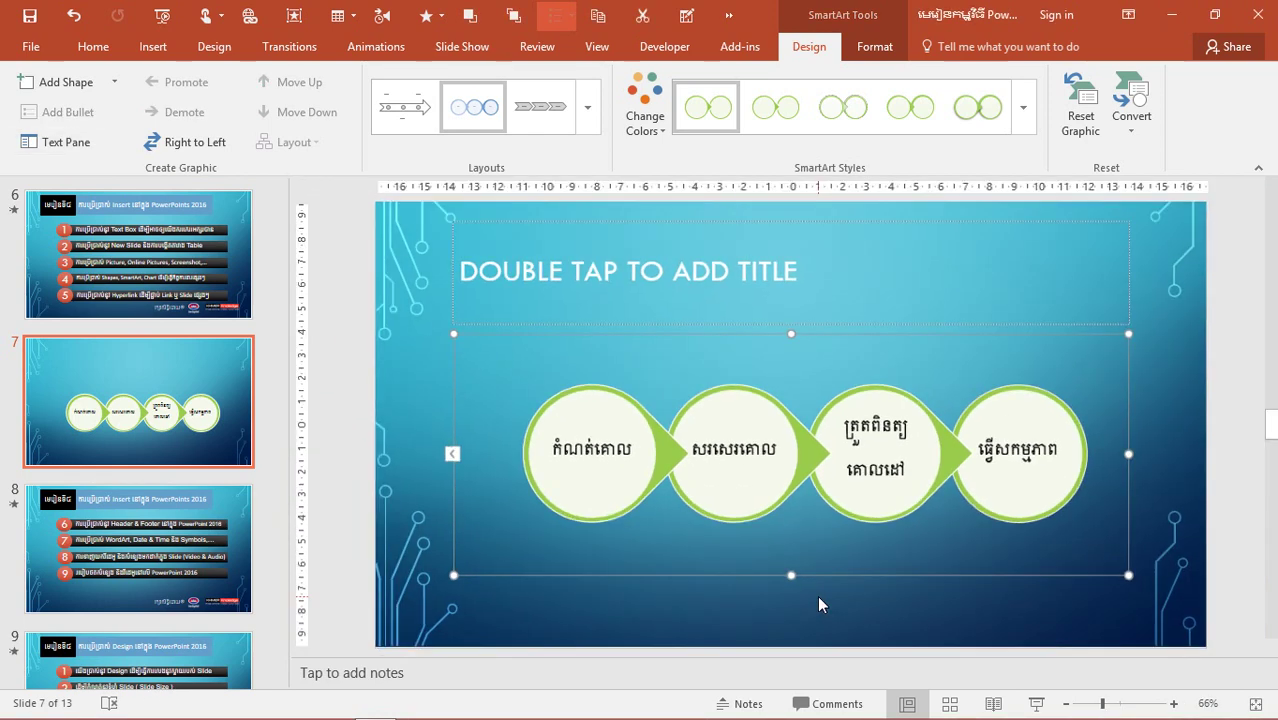
click(1155, 525)
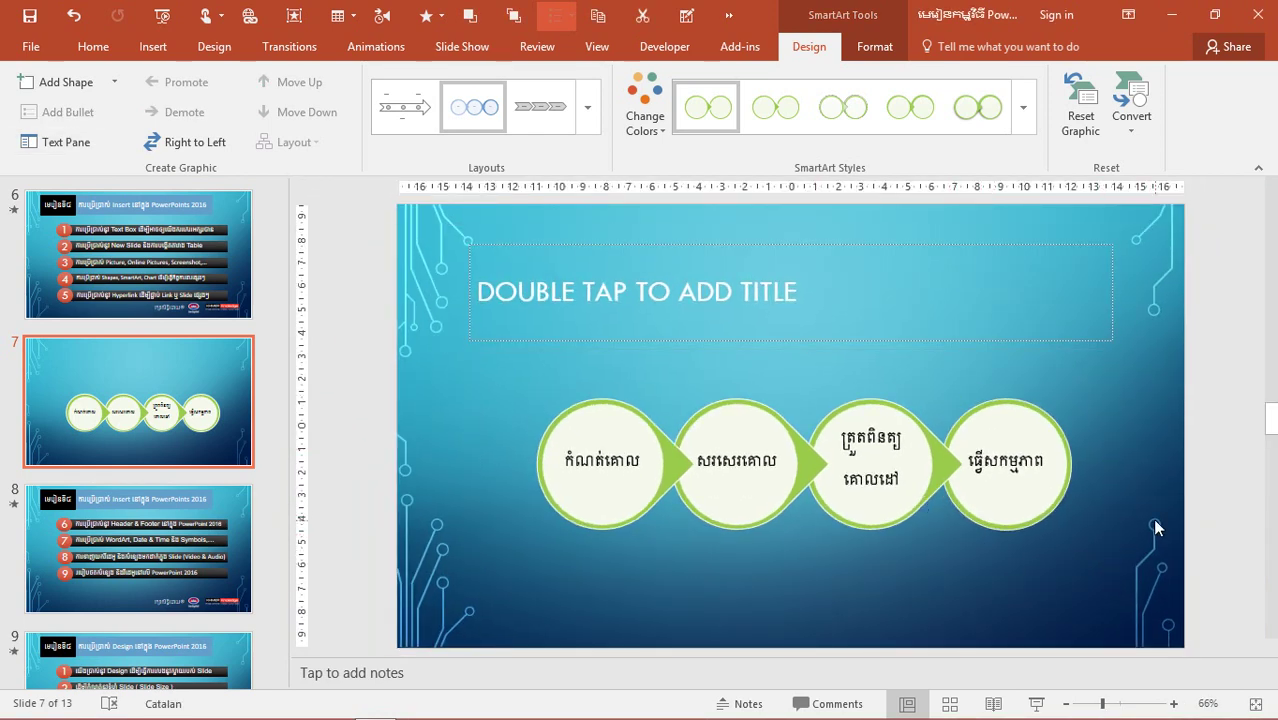
ctrl+scroll(1138, 531, up, 1)
click(753, 464)
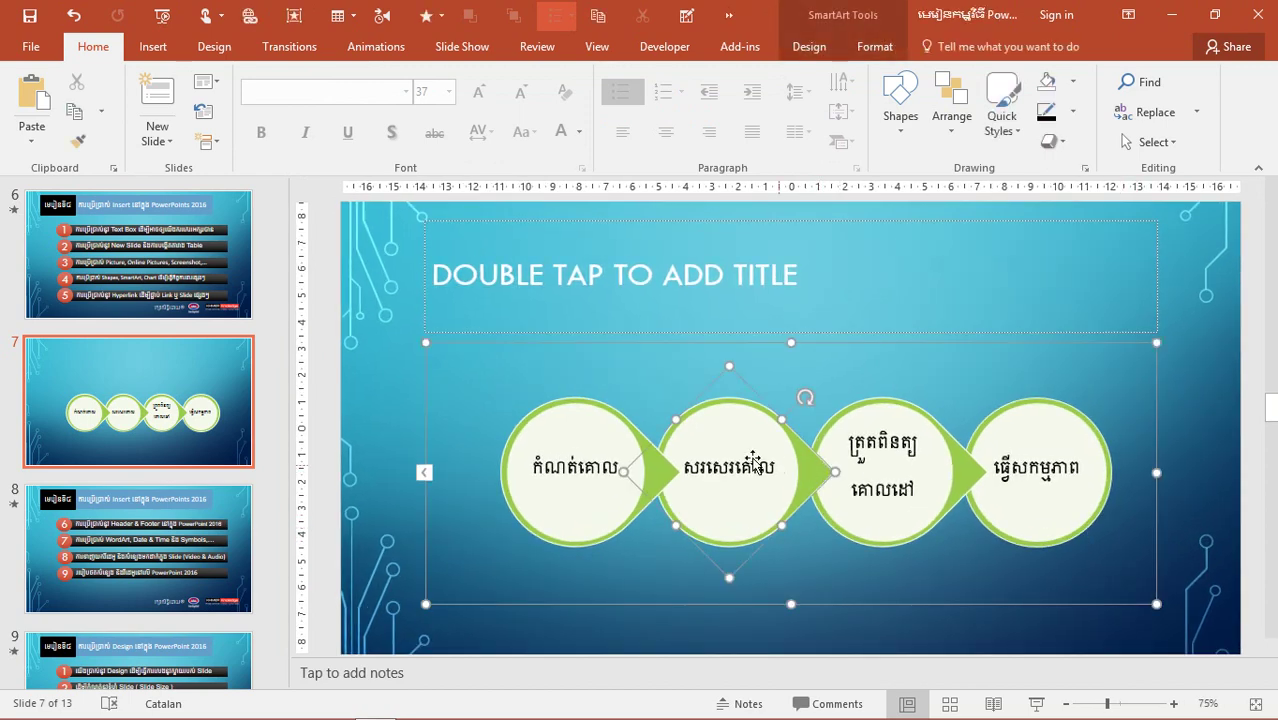
click(578, 445)
click(465, 343)
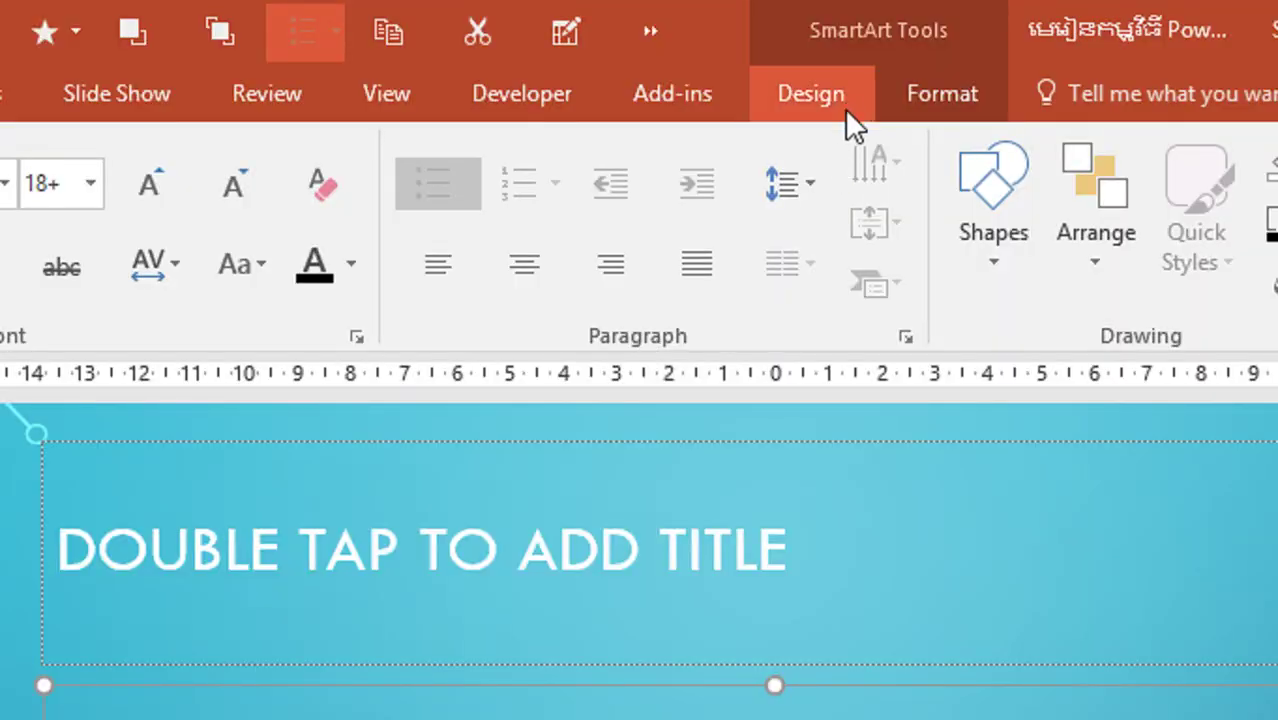
click(818, 50)
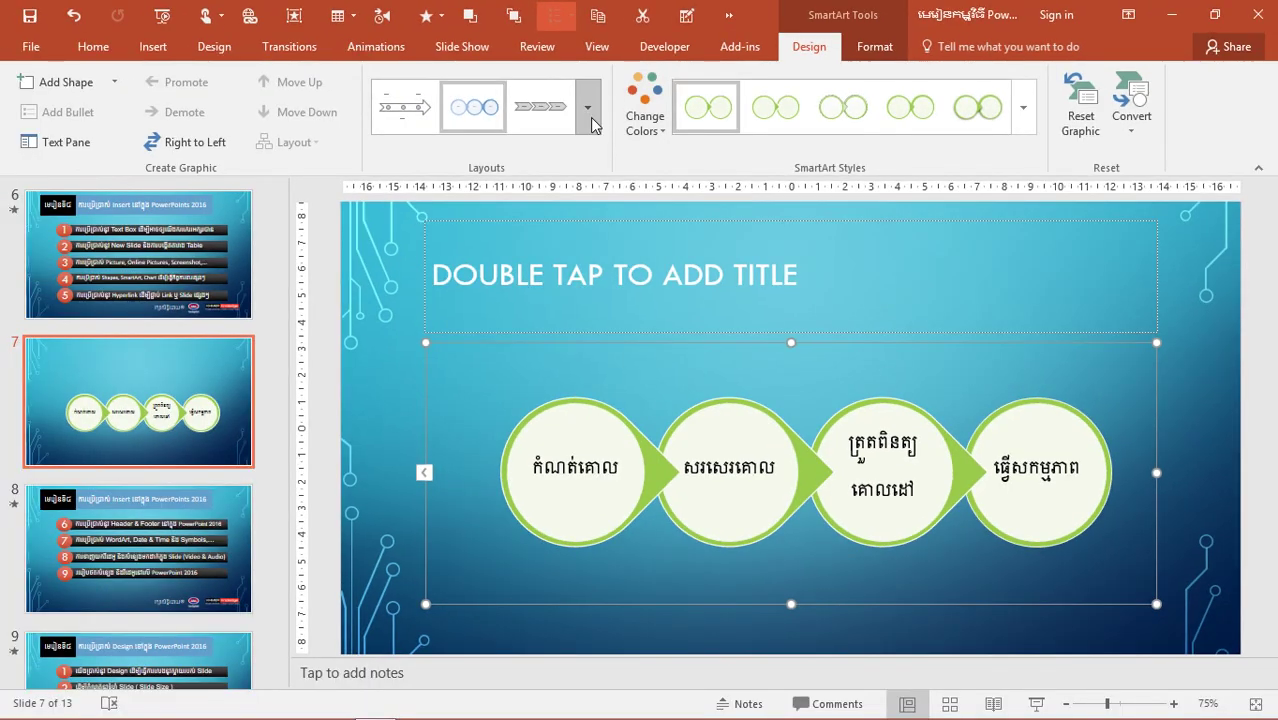
- Try the four-box grid, Basic Bending Process and curved upward arrow layouts
click(594, 124)
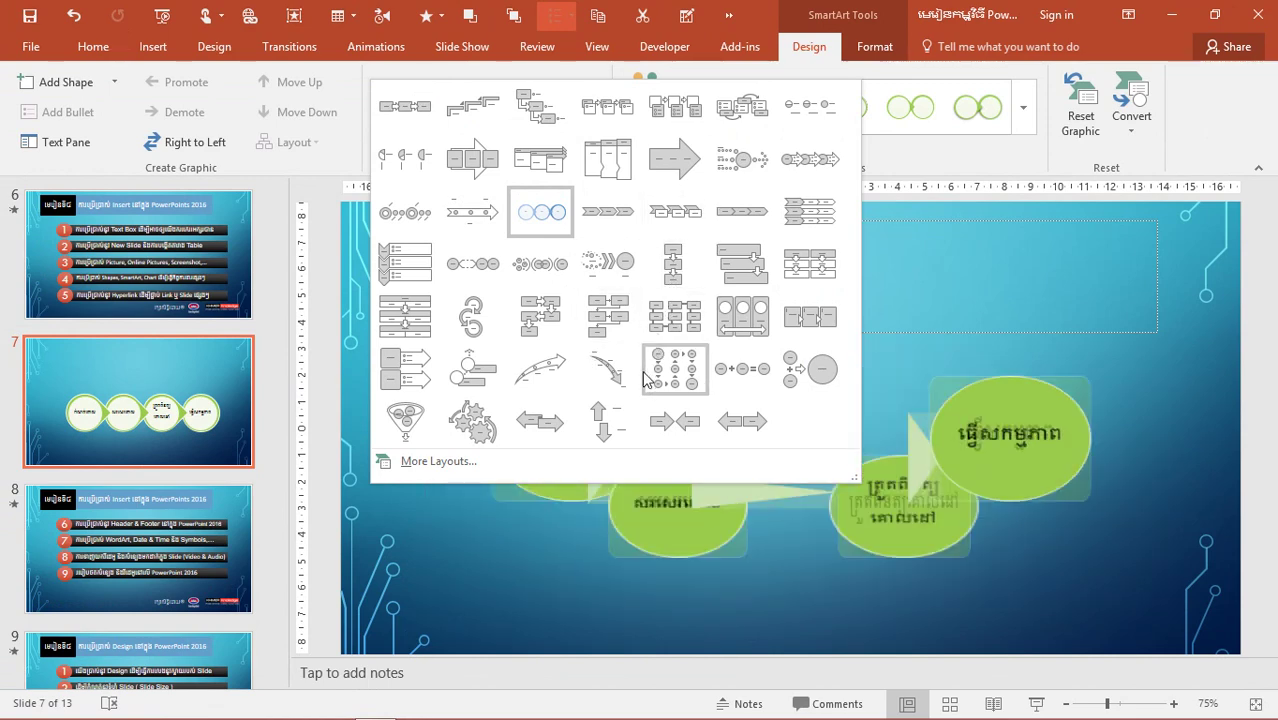
click(688, 320)
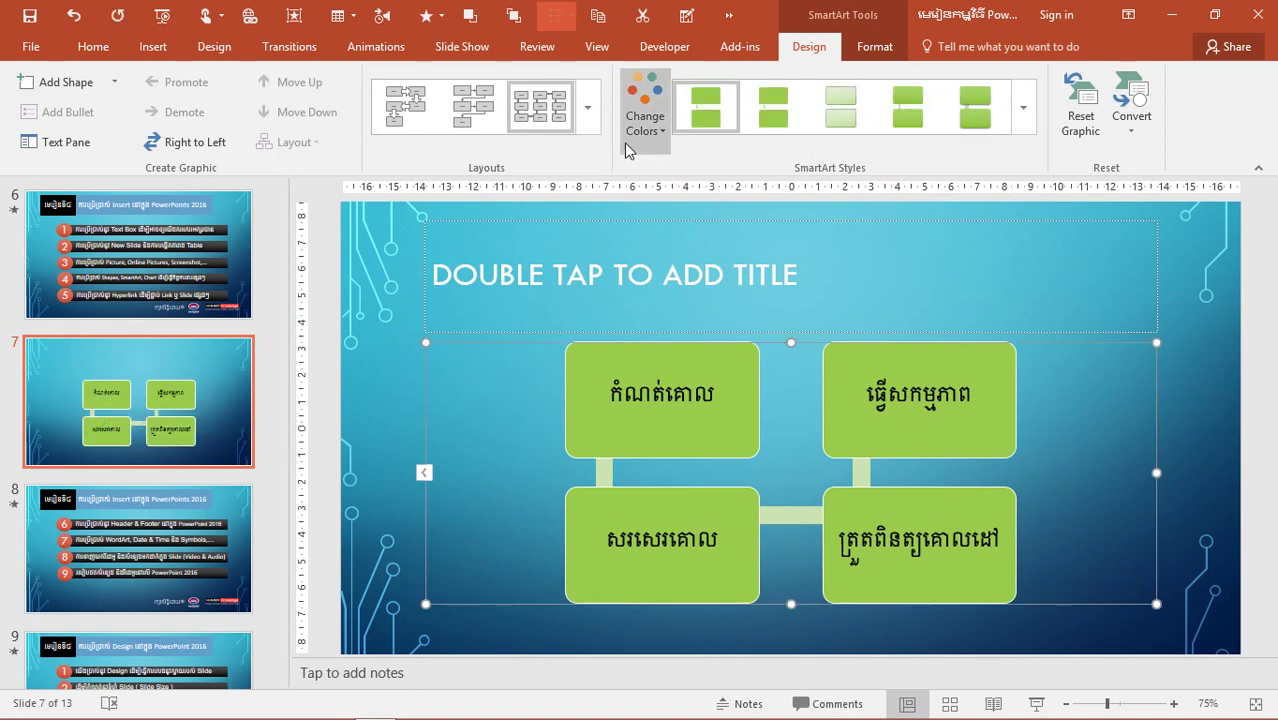
click(588, 107)
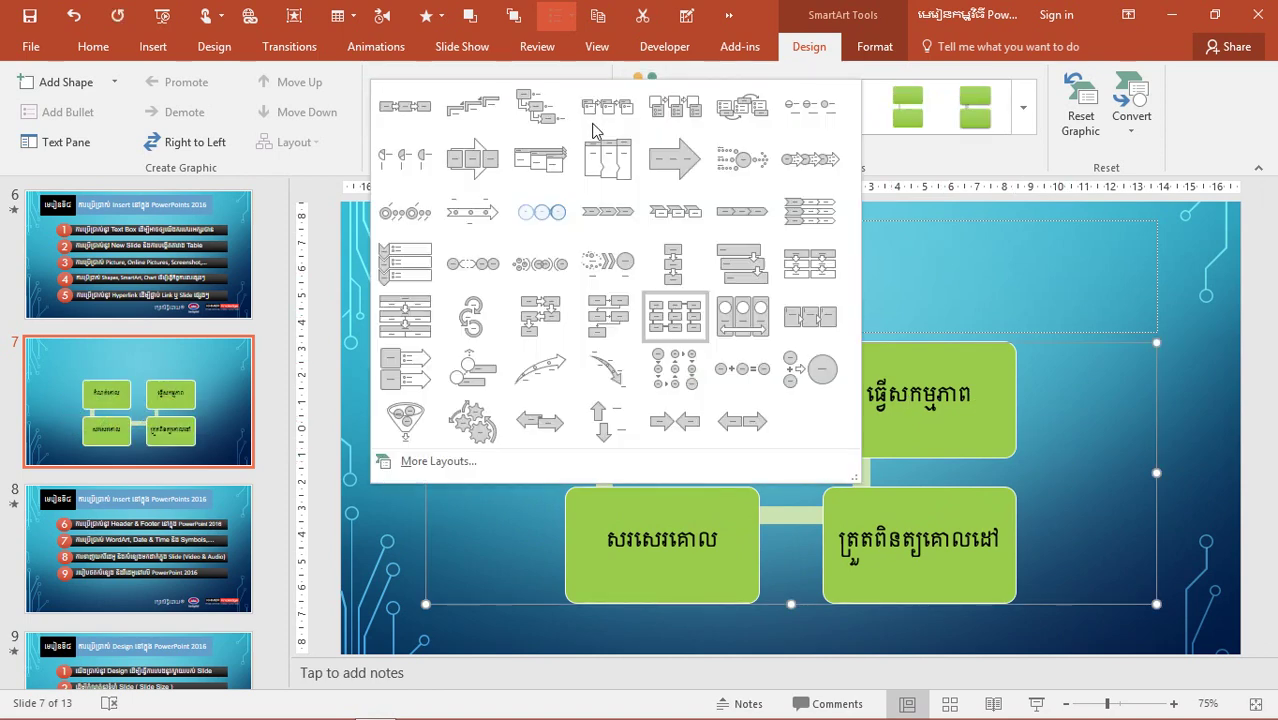
click(541, 315)
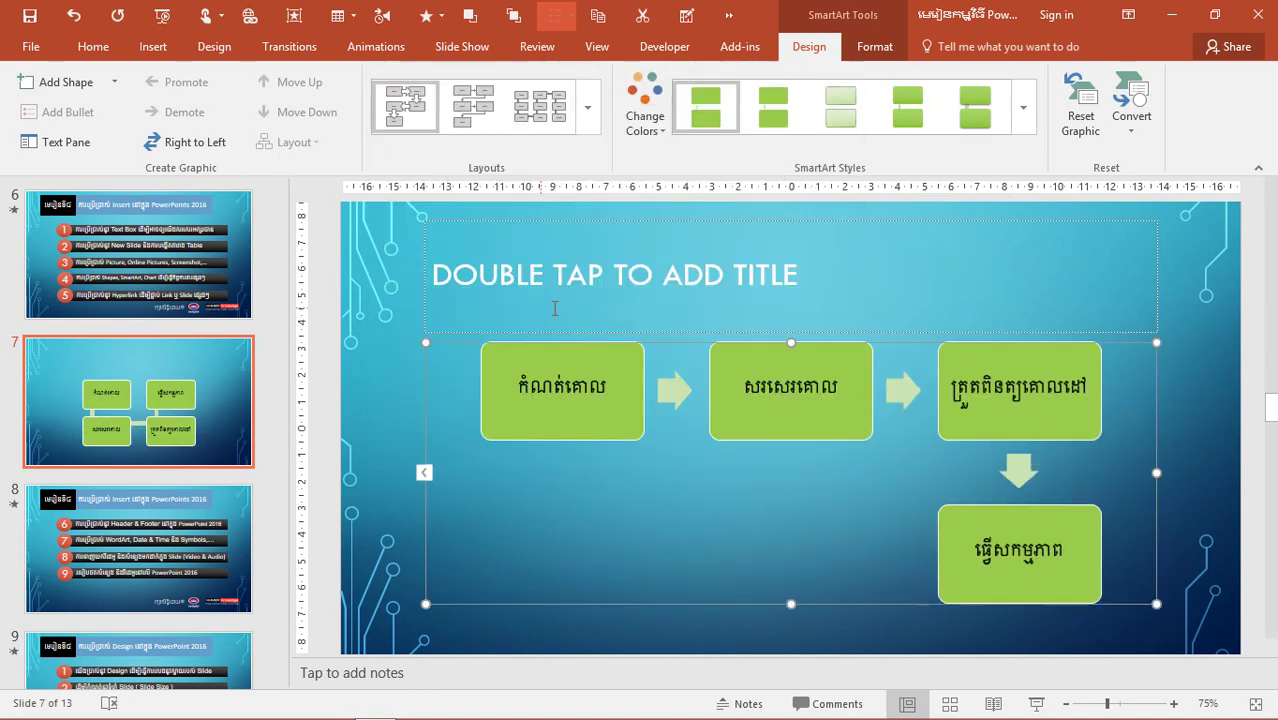
click(588, 107)
click(548, 360)
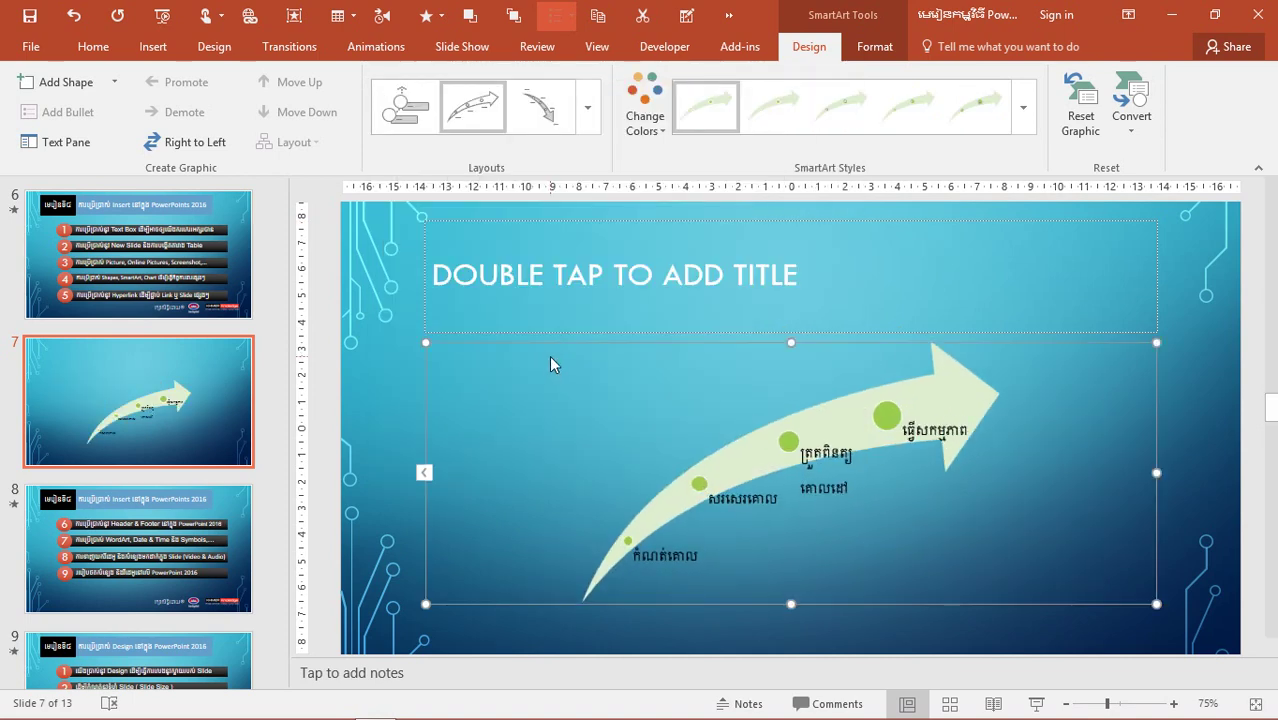
- Apply the Gear layout, undo it, then switch to Diverging Arrows
click(590, 125)
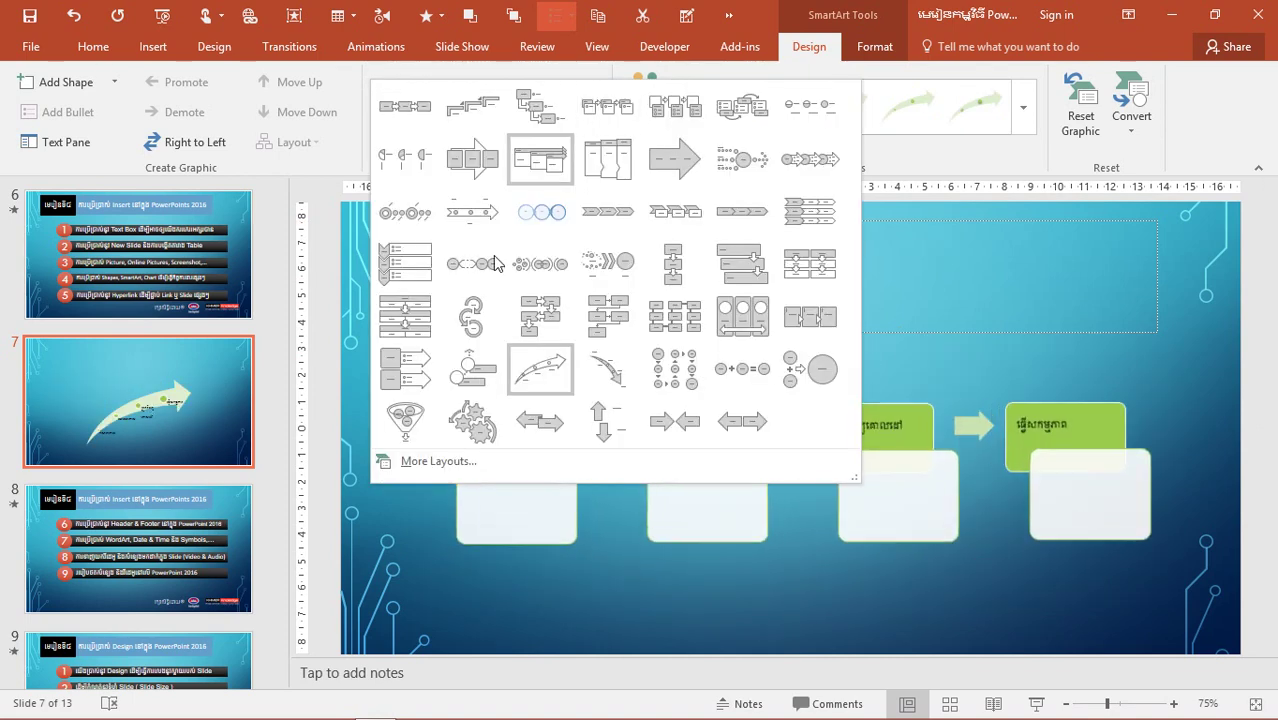
click(472, 420)
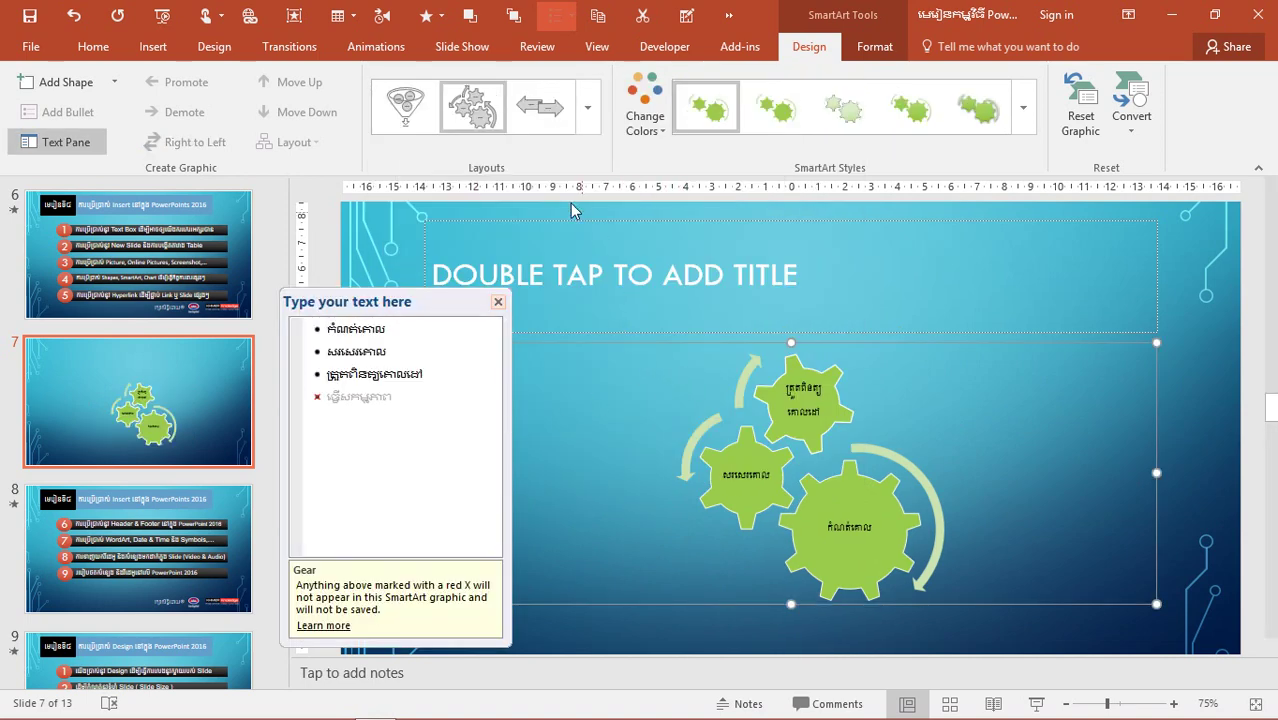
click(74, 16)
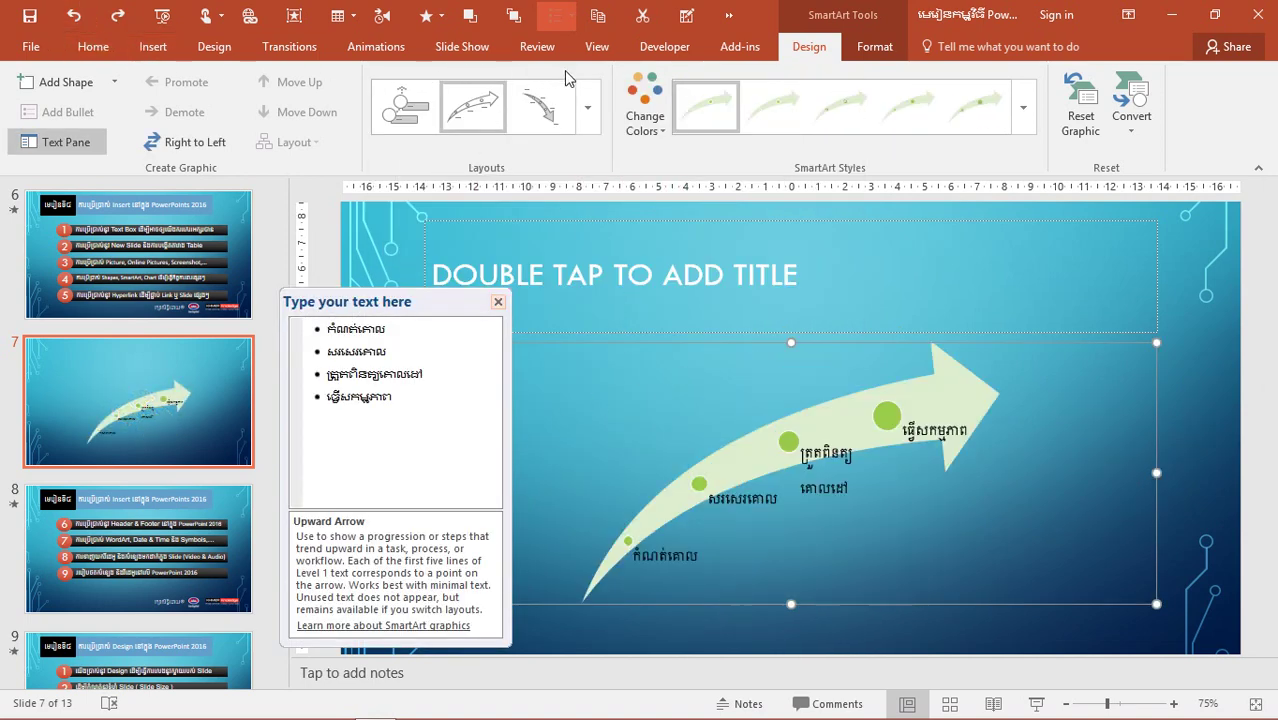
click(588, 107)
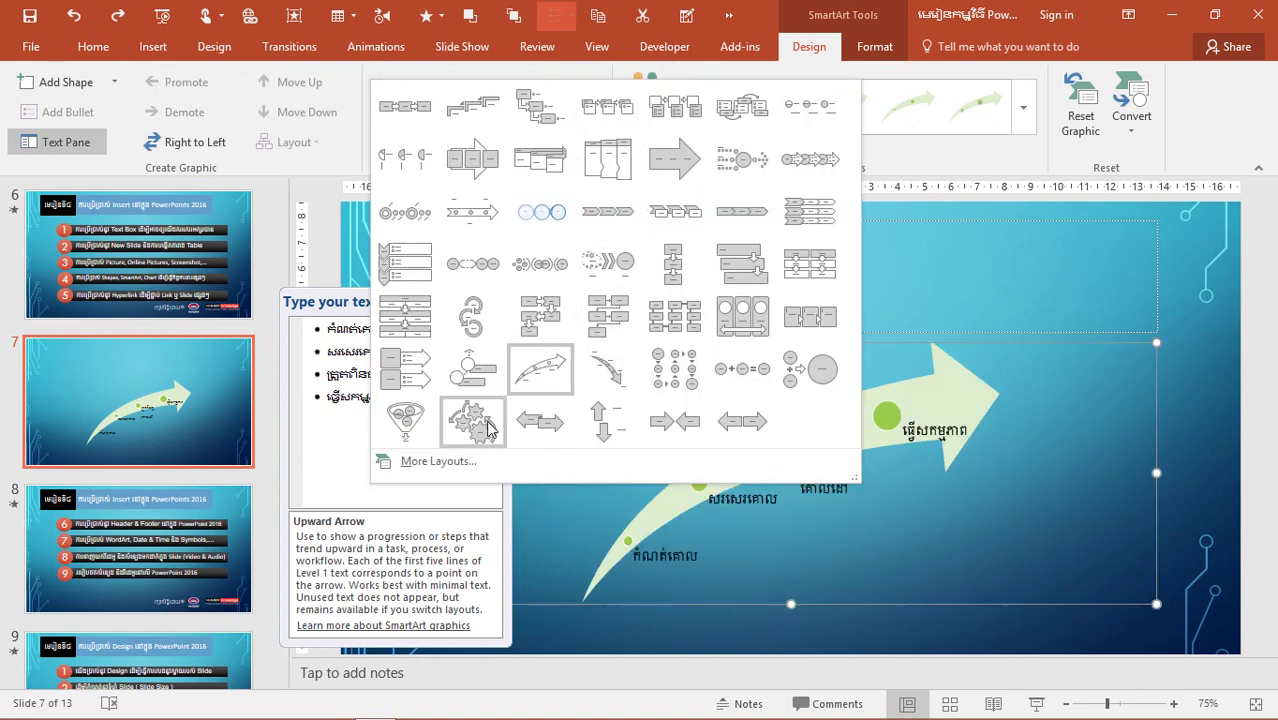
click(731, 430)
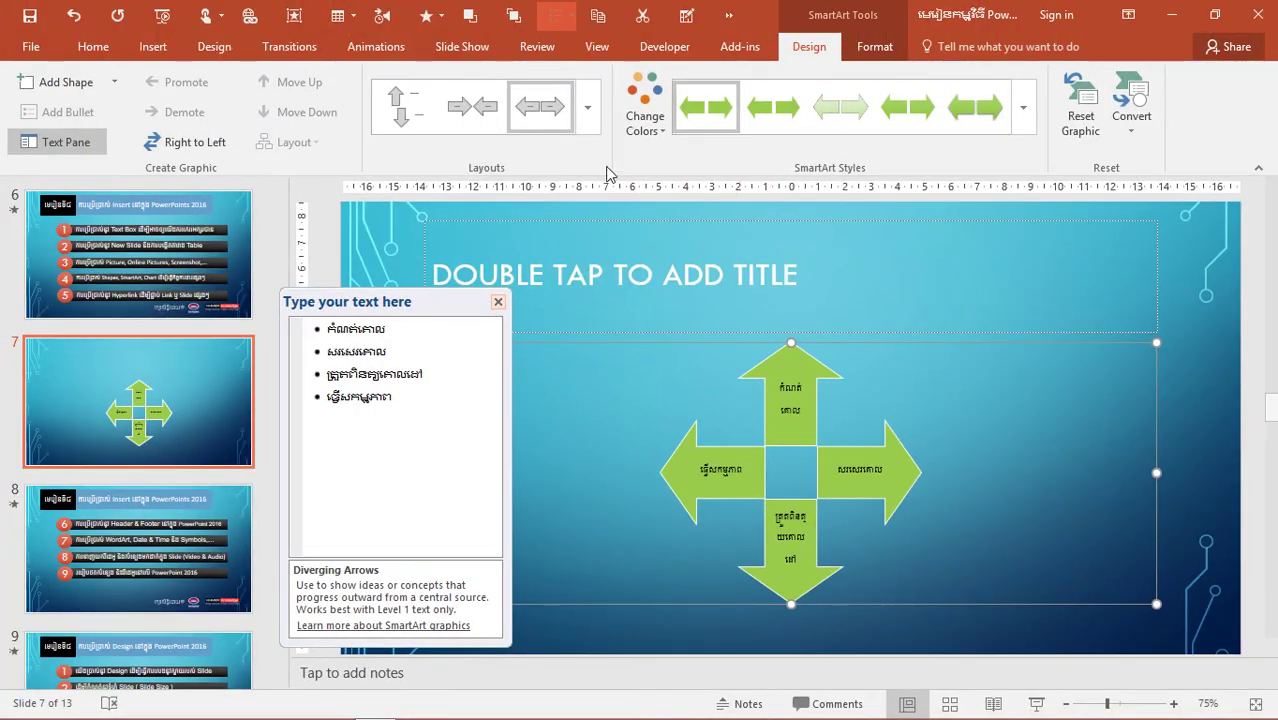
click(589, 126)
- Restore the Circle Process layout and recolour the circles pink with red outlines (Accent 3)
click(541, 211)
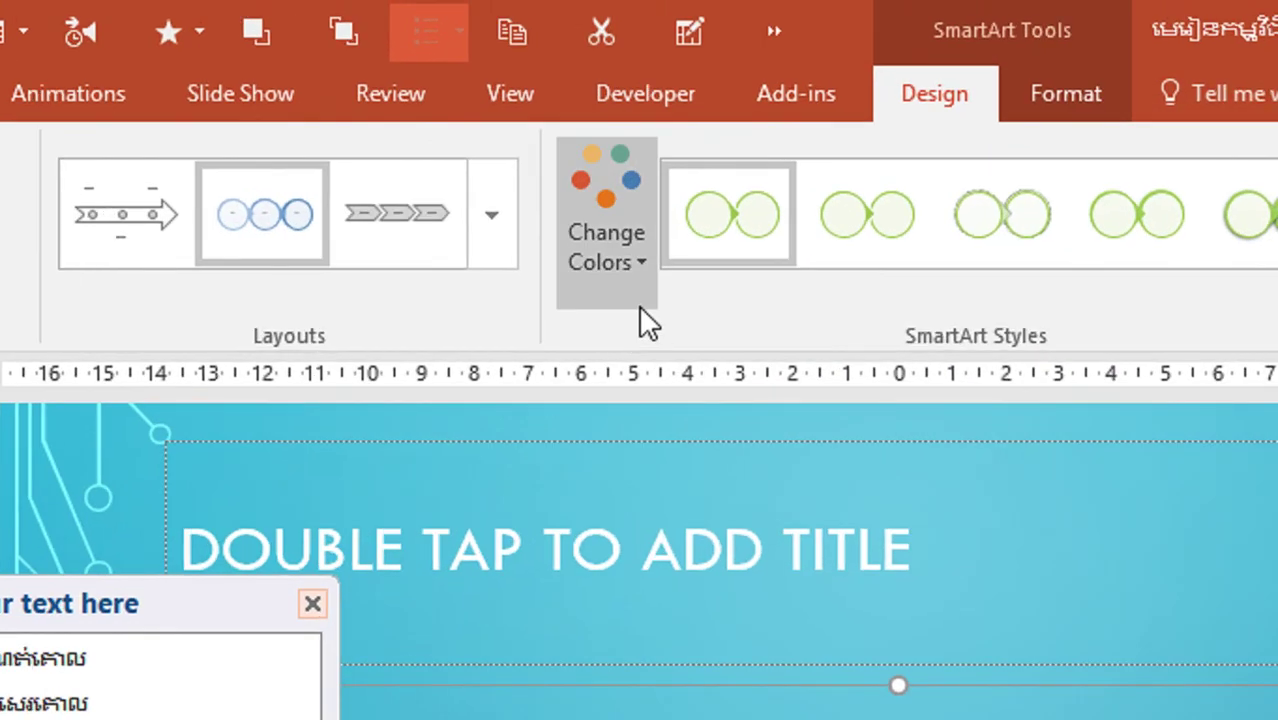
click(666, 141)
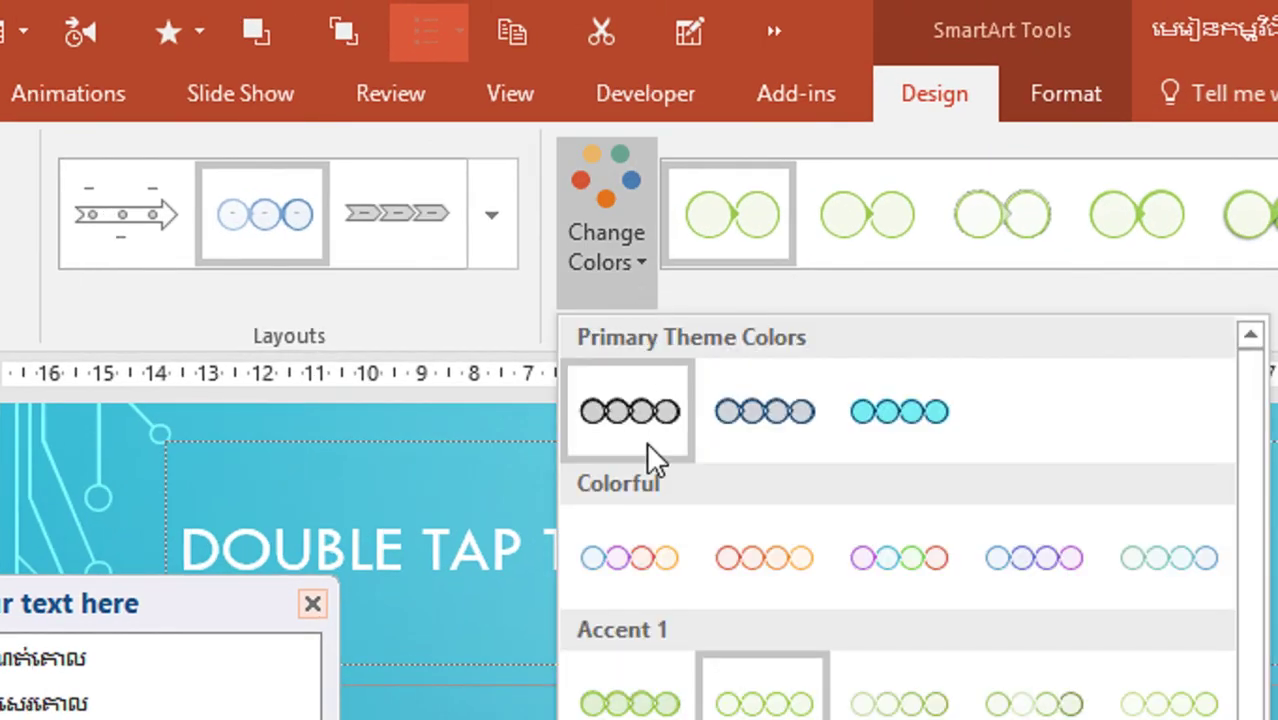
click(638, 444)
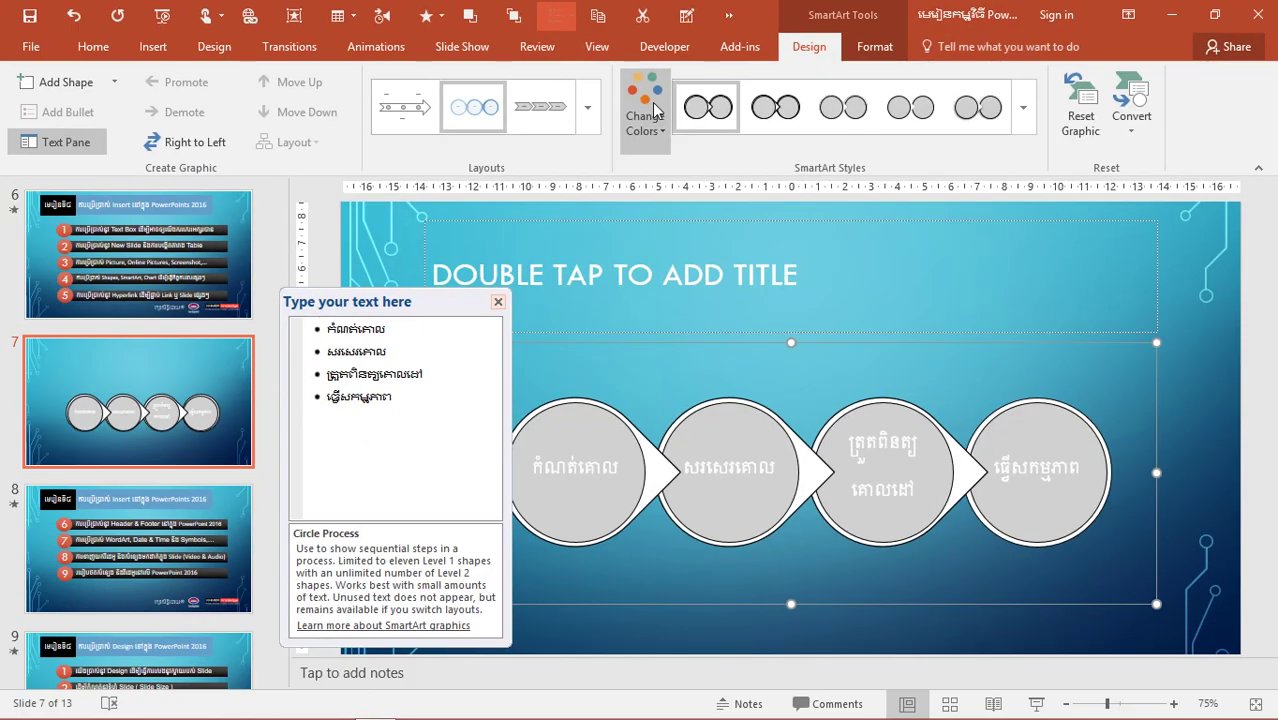
click(648, 110)
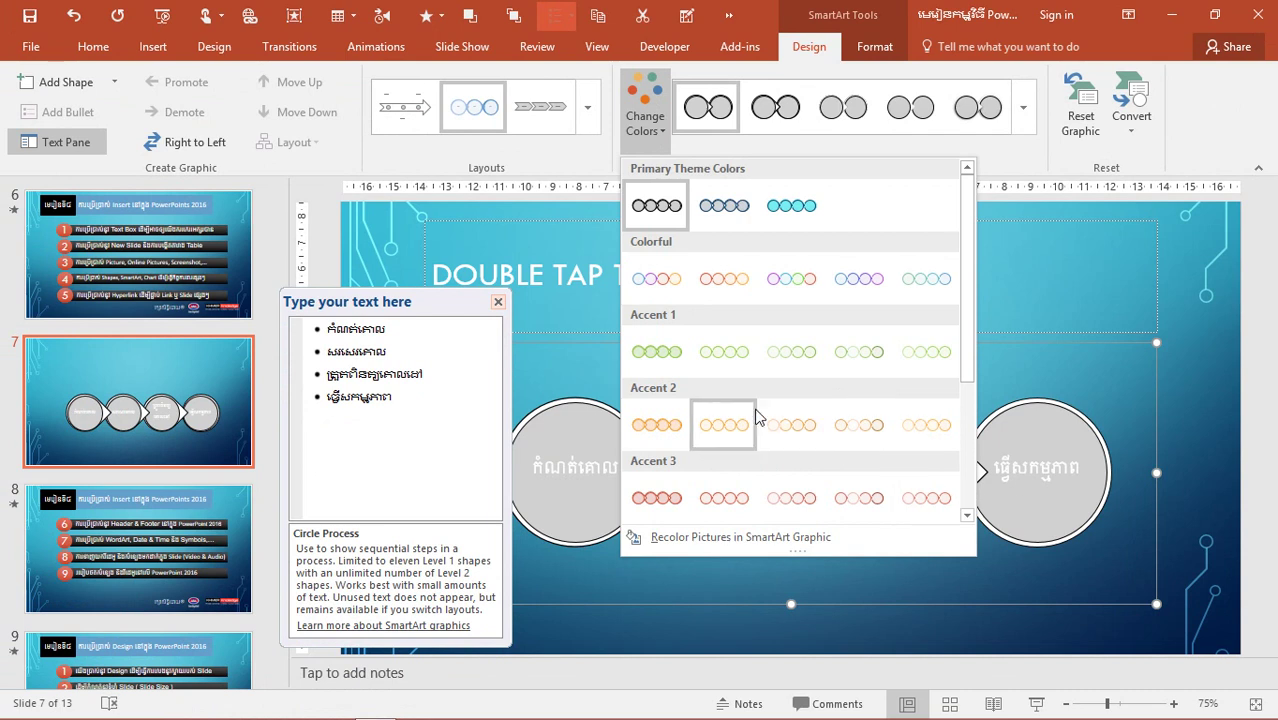
click(724, 497)
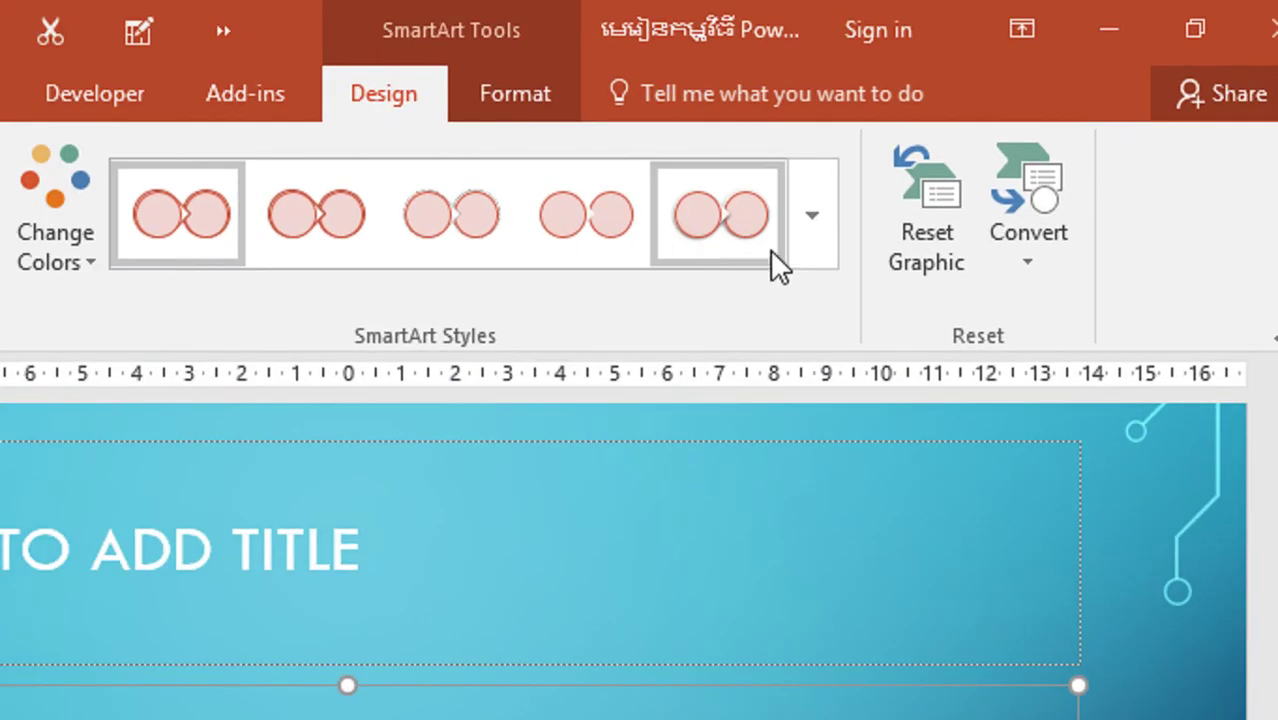
- Apply the 3-D Bird's Eye Scene SmartArt style and move the text pane aside
click(1023, 107)
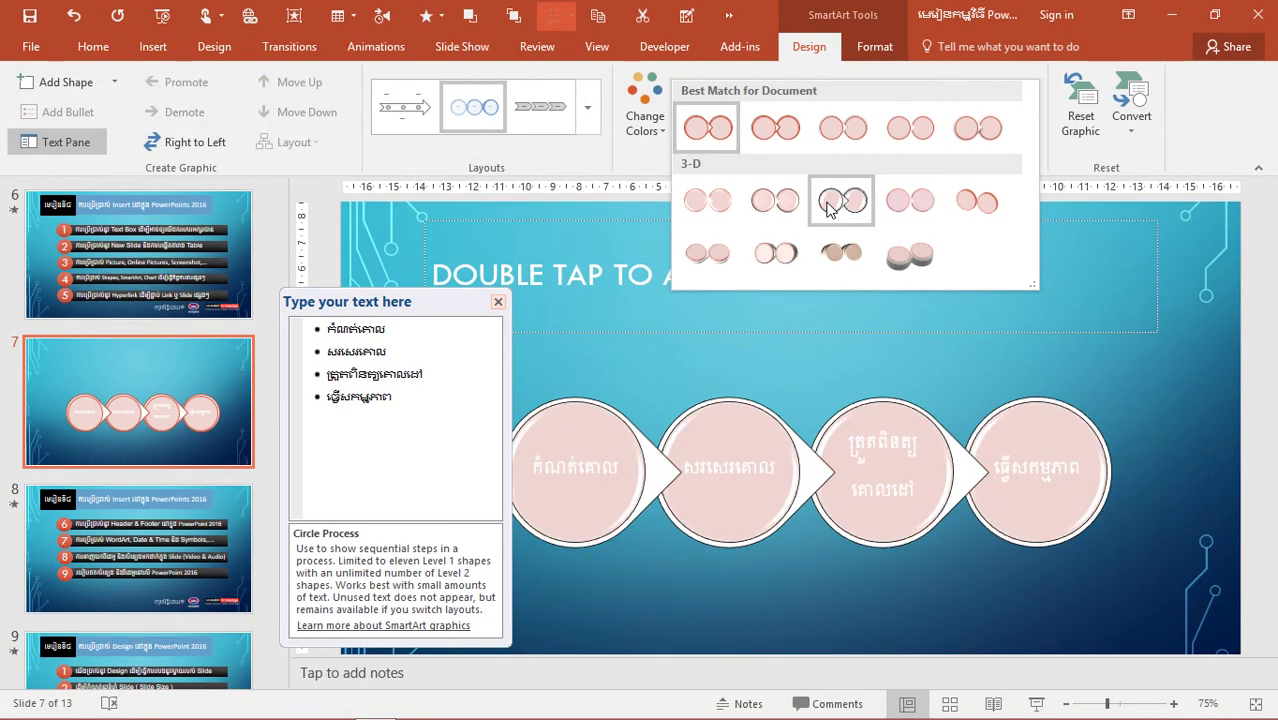
click(895, 259)
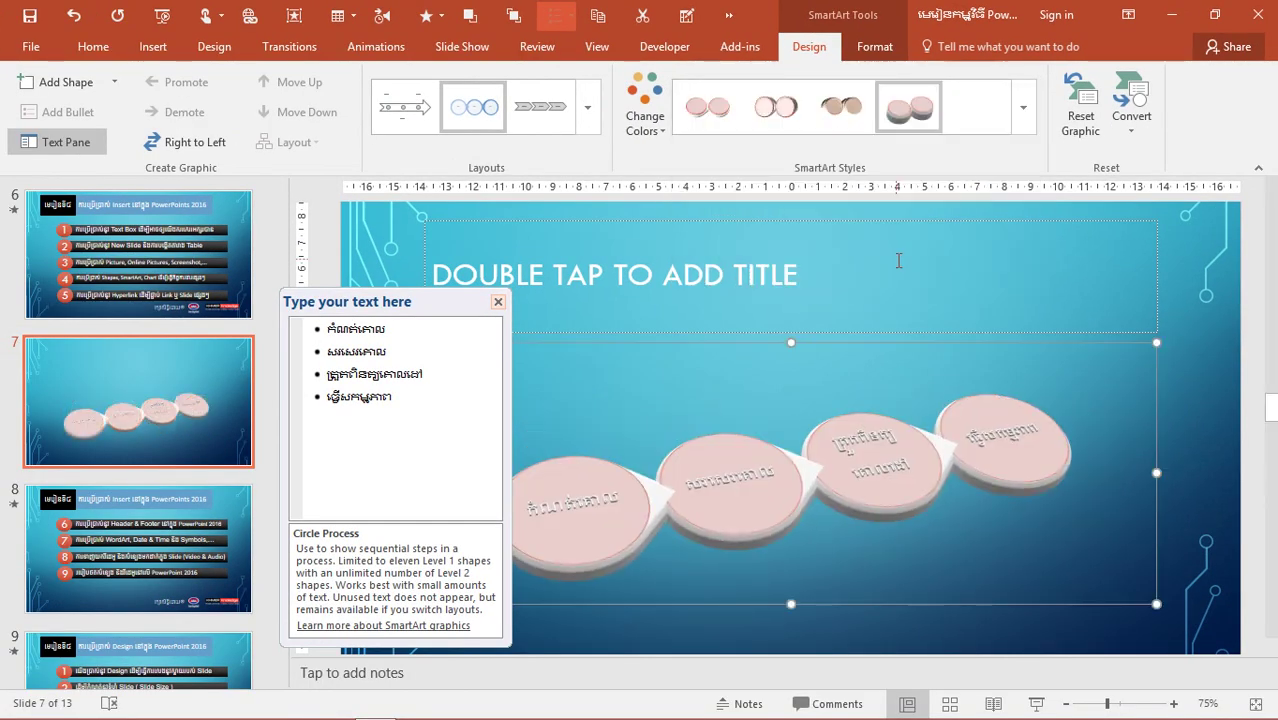
drag(430, 316, 350, 255)
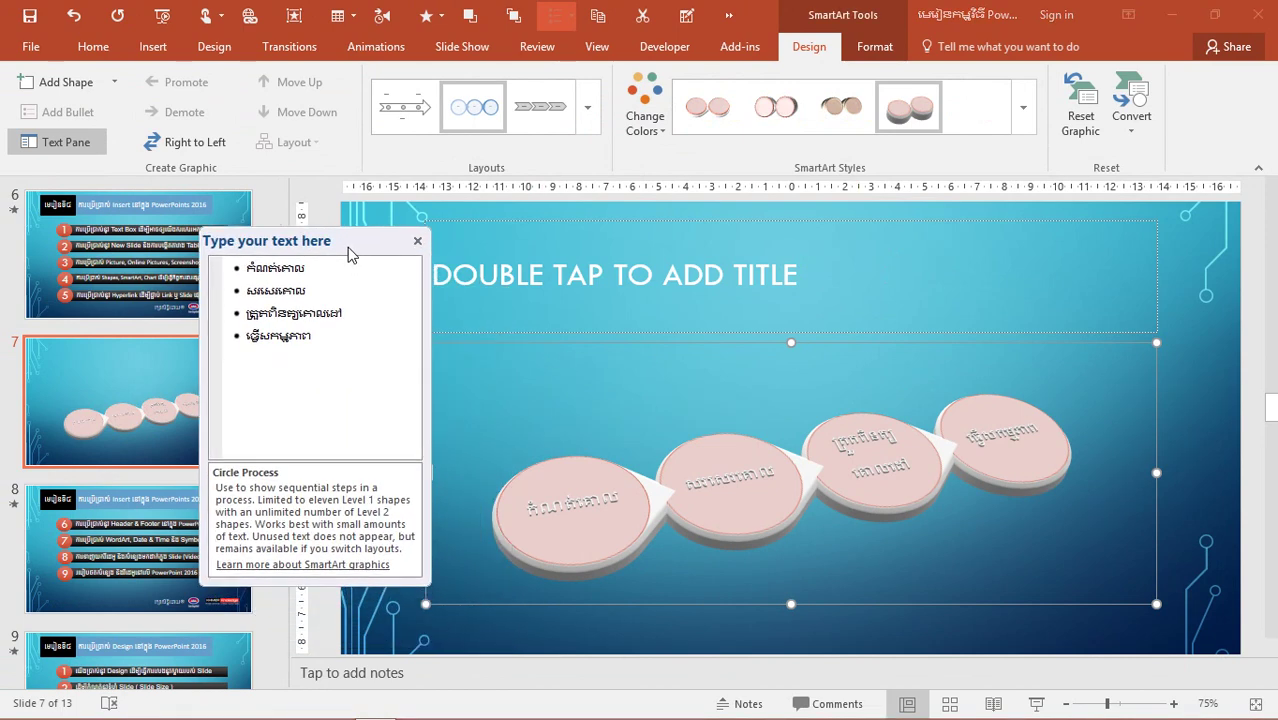
- Select the first circle's label and set its font colour to black
click(1172, 497)
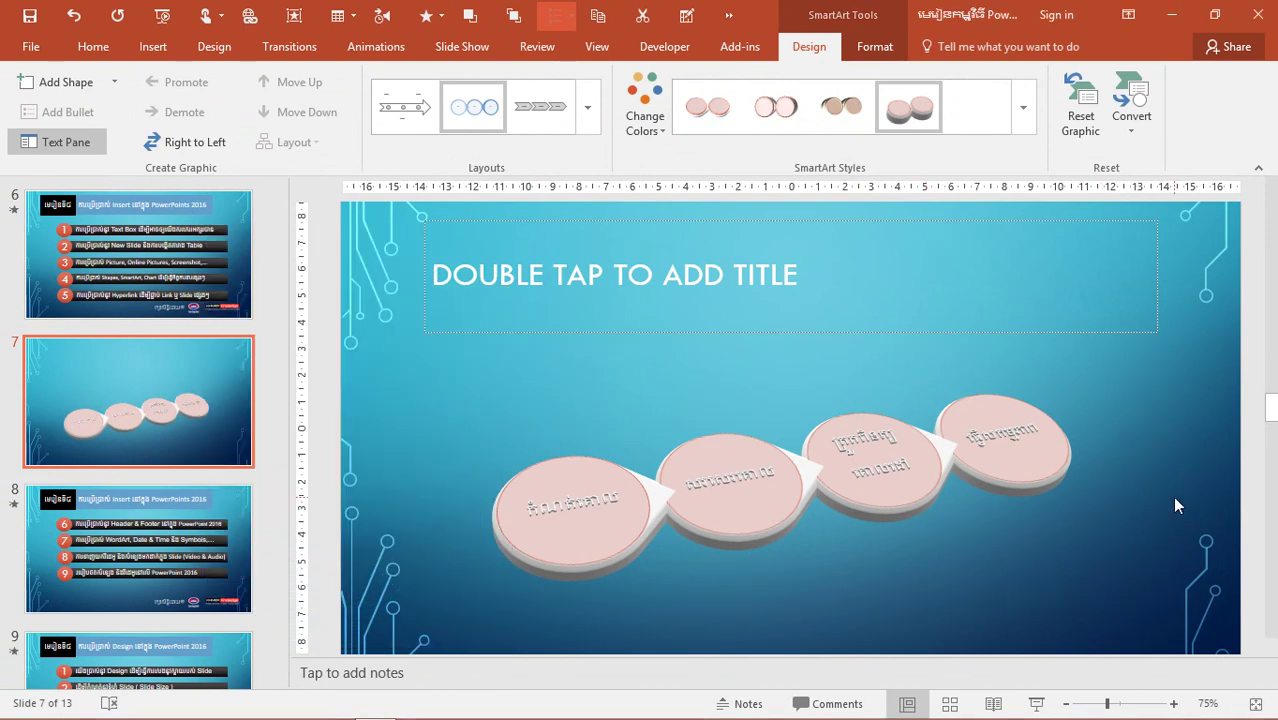
click(920, 471)
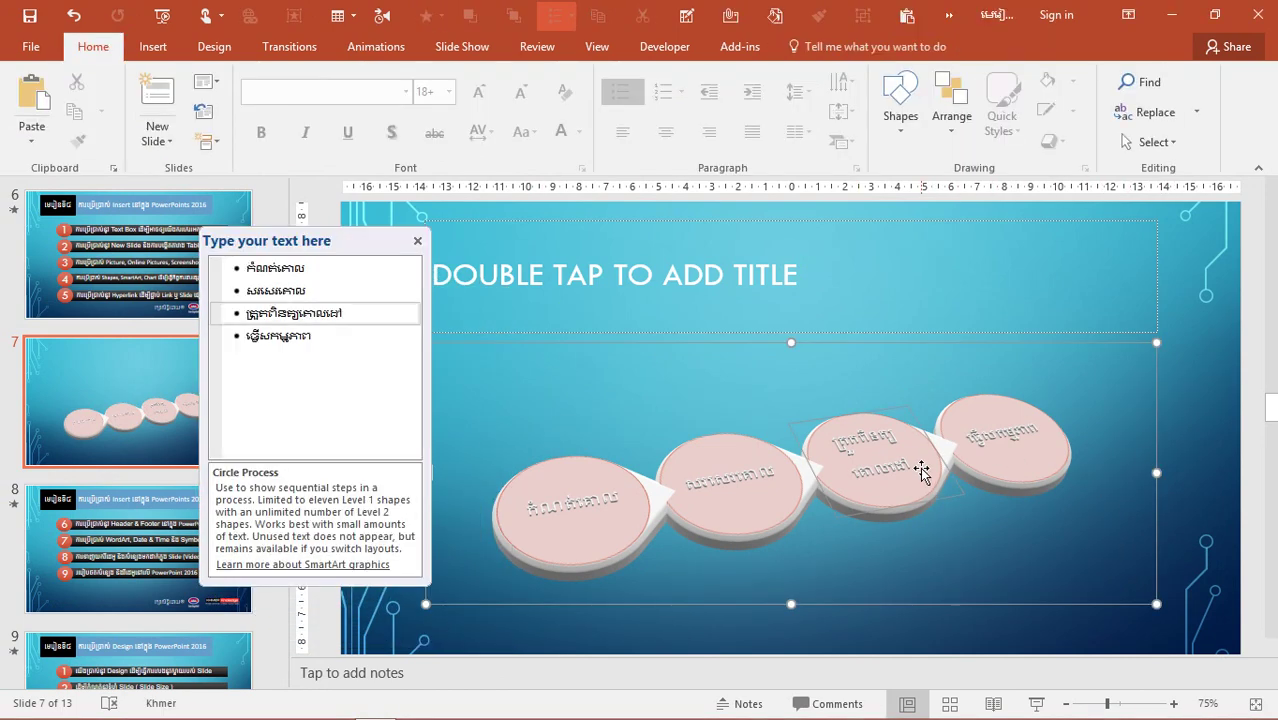
click(1036, 455)
click(757, 516)
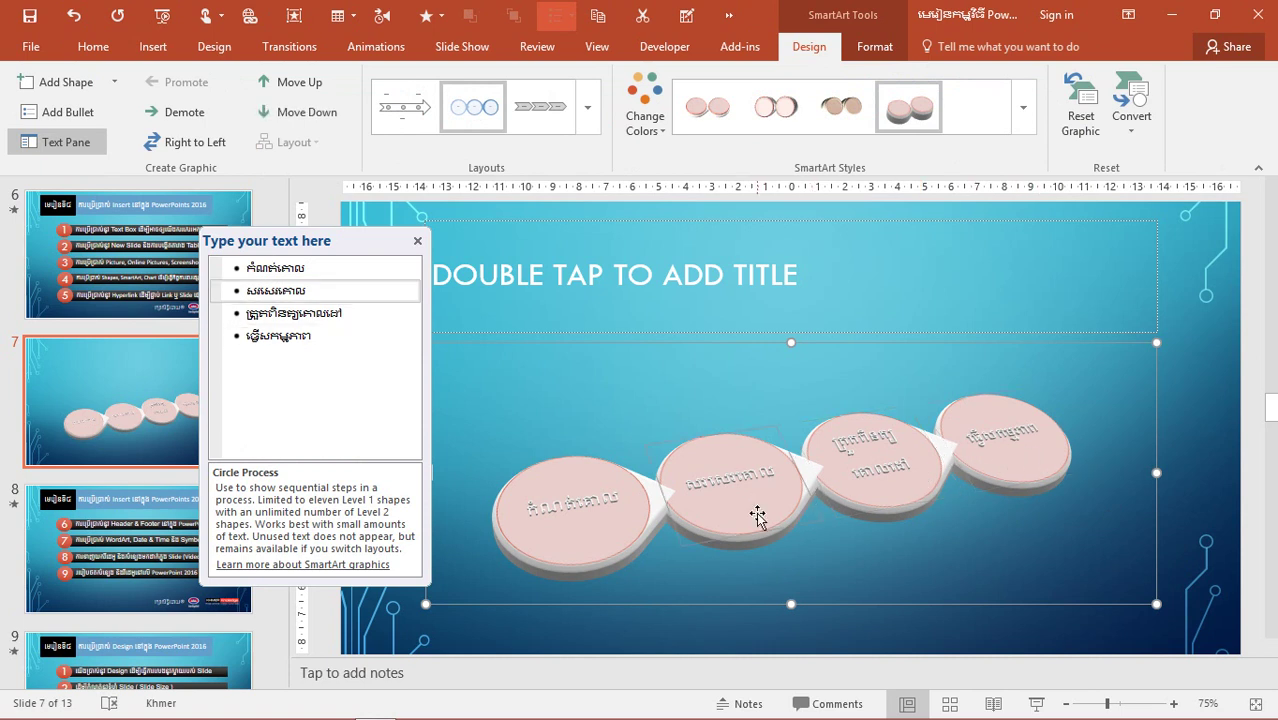
click(612, 537)
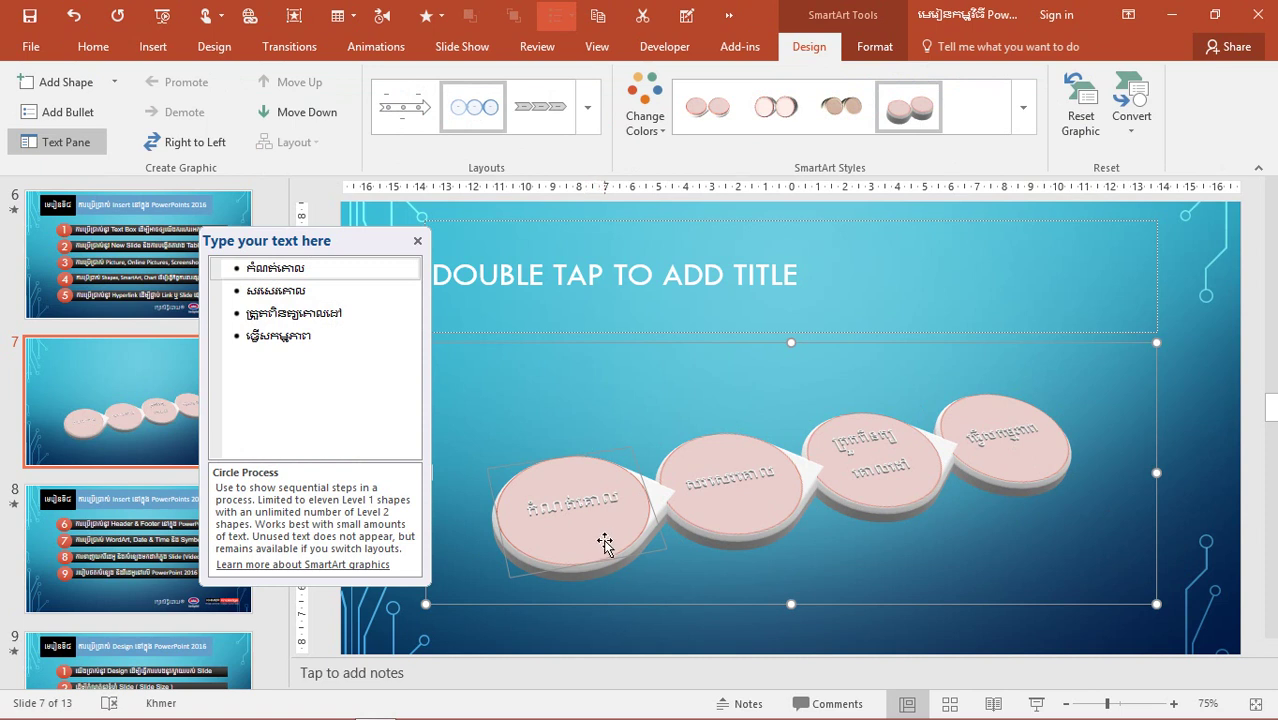
click(748, 505)
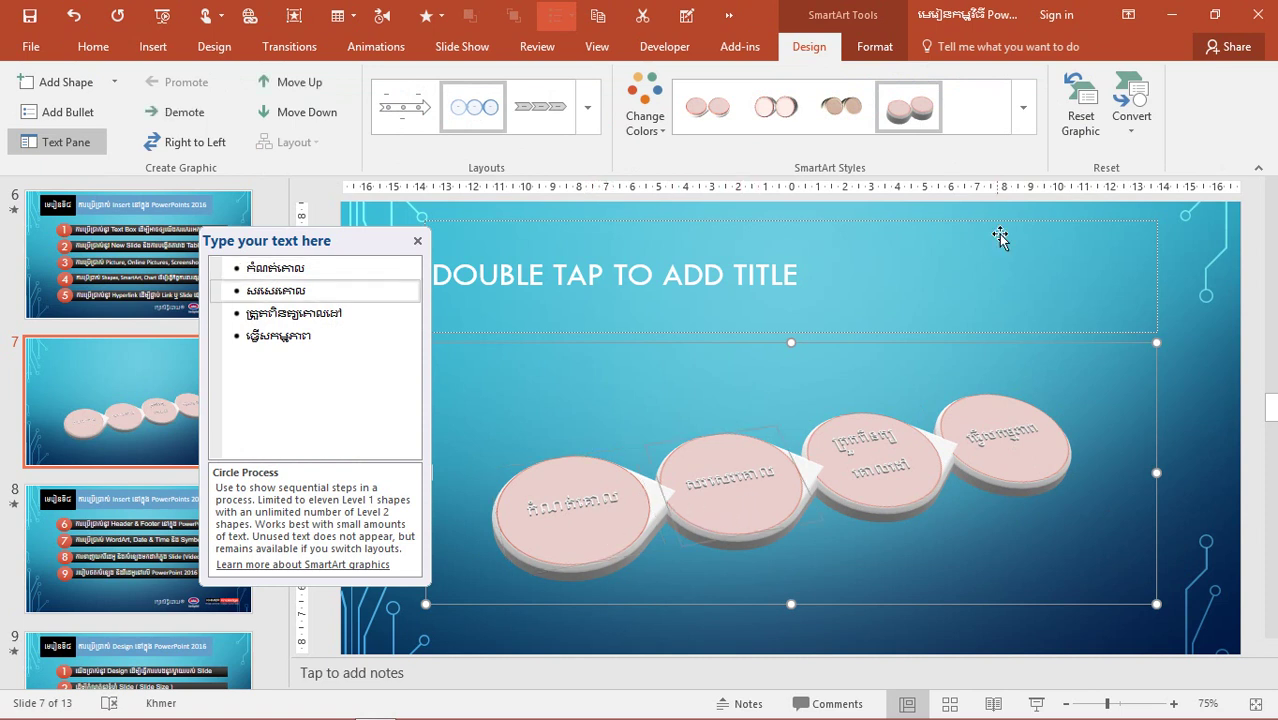
click(548, 502)
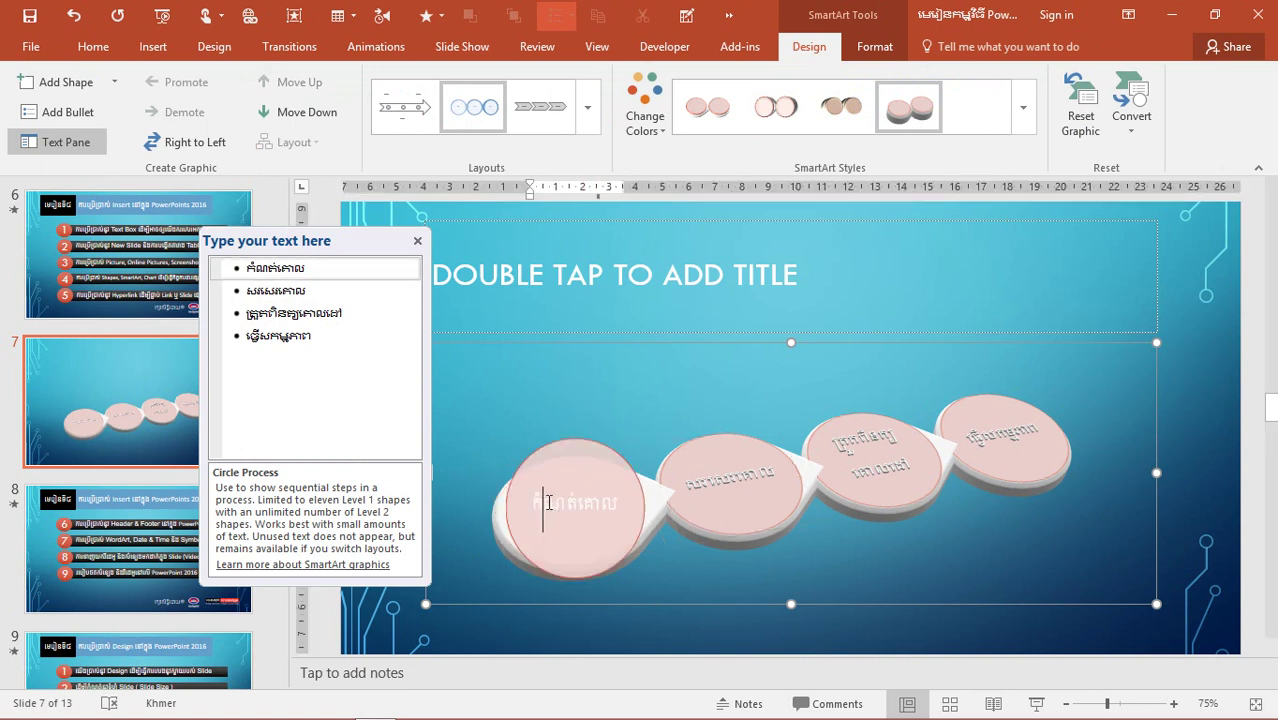
double_click(549, 502)
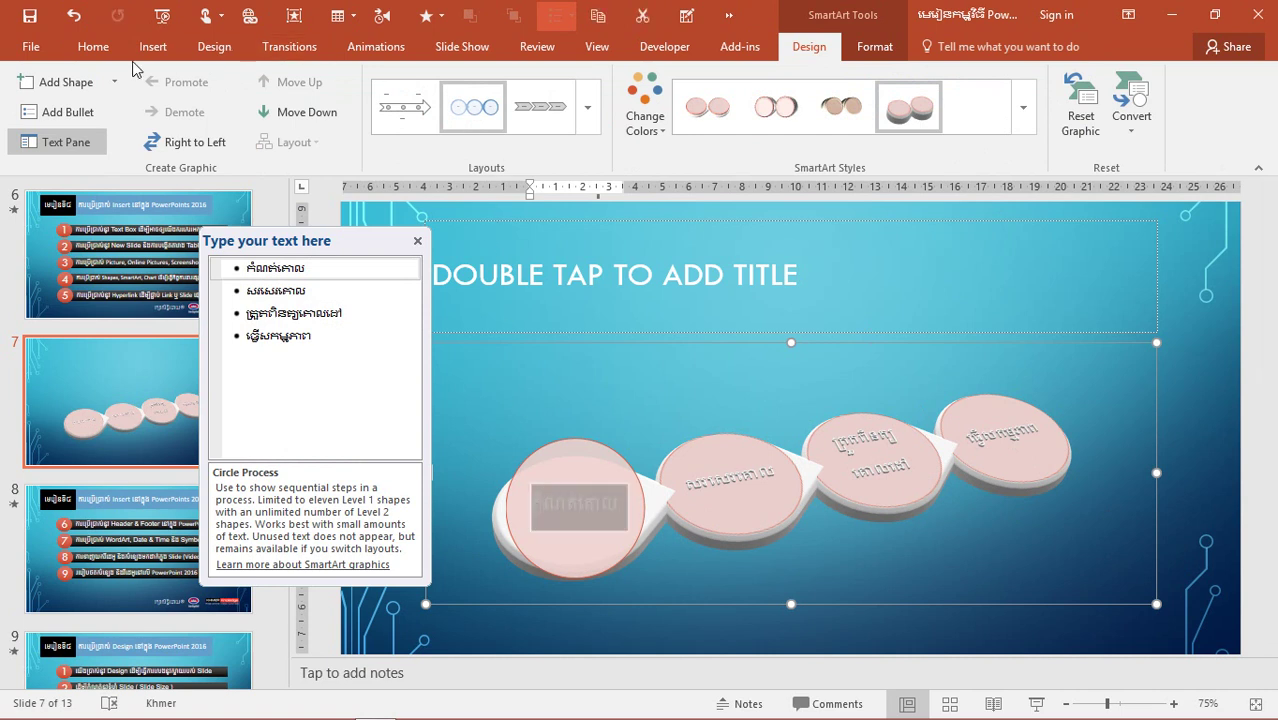
click(93, 46)
click(560, 132)
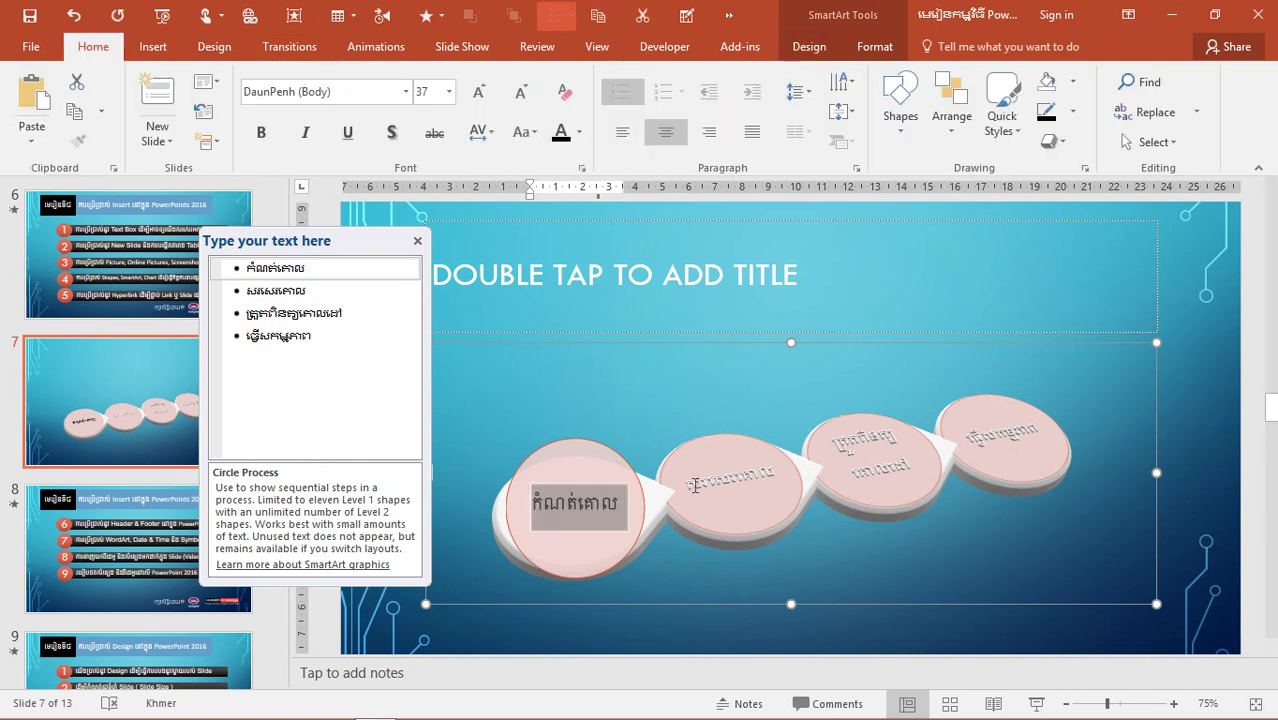
- Turn the second and third circles' labels black as well
click(710, 491)
double_click(712, 490)
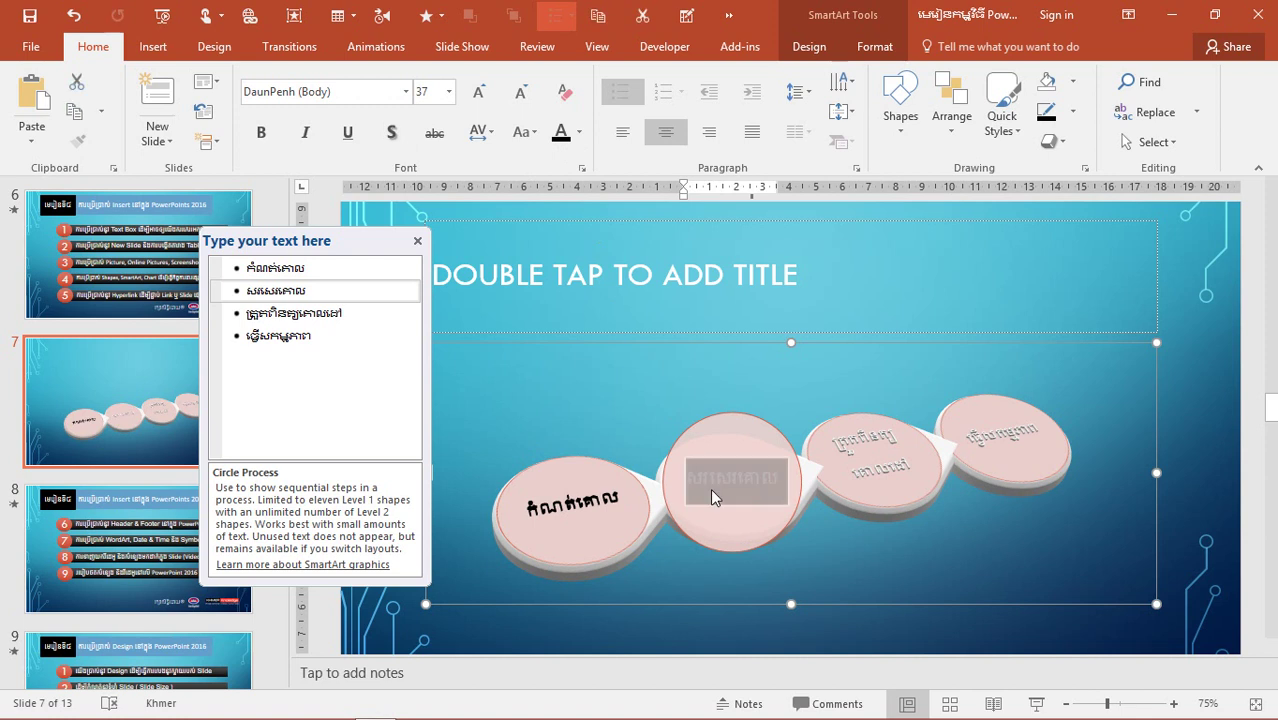
click(560, 132)
click(879, 476)
double_click(880, 476)
right_click(880, 478)
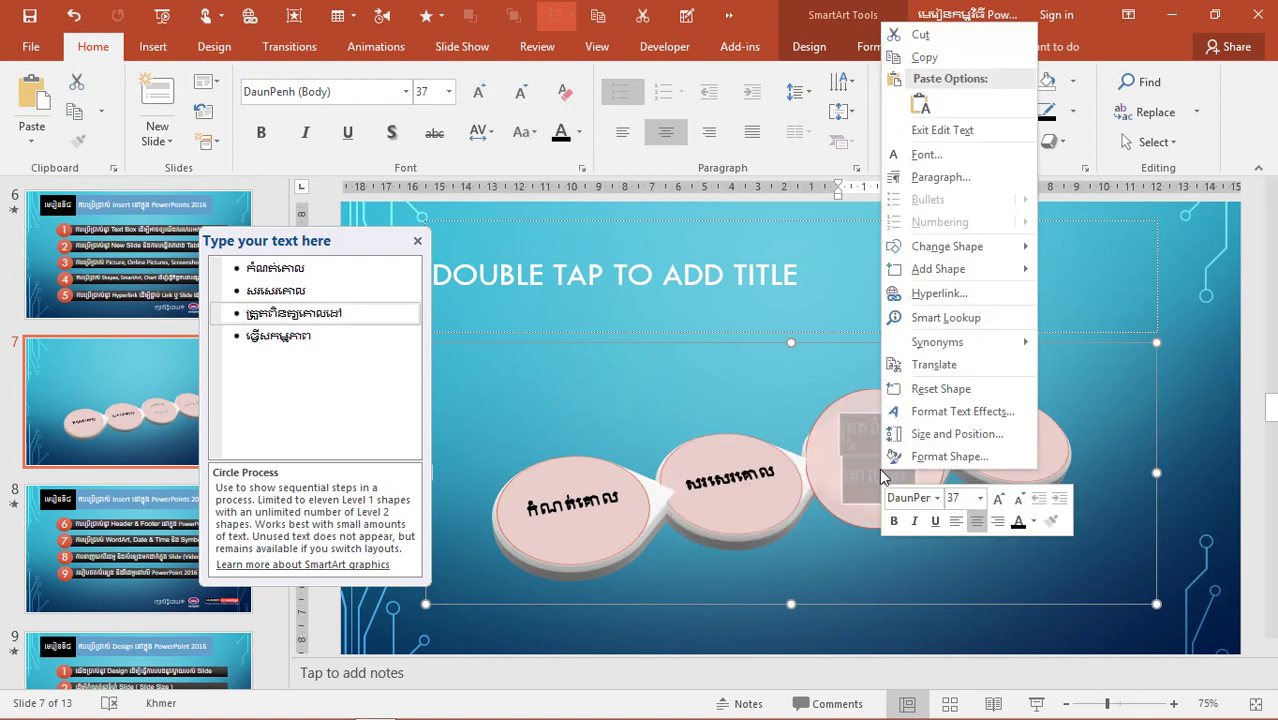
click(1018, 521)
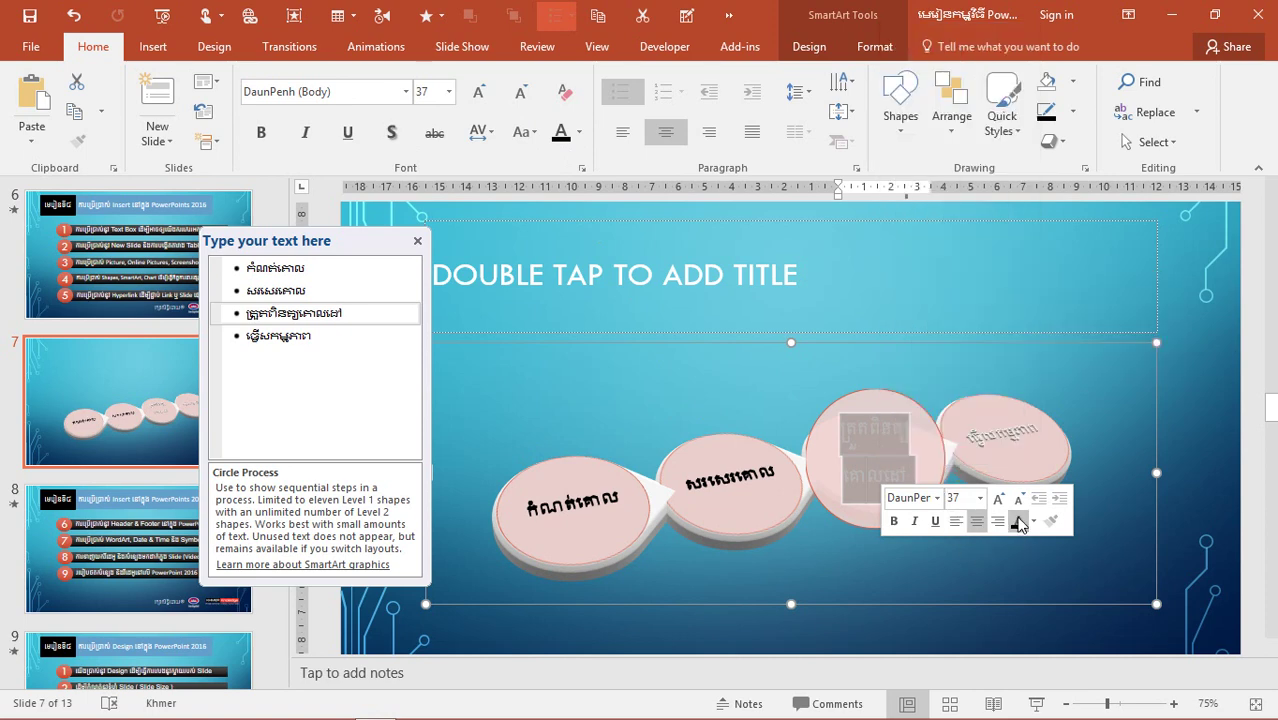
- Turn the fourth circle's label black and finish editing the text
click(995, 430)
double_click(995, 430)
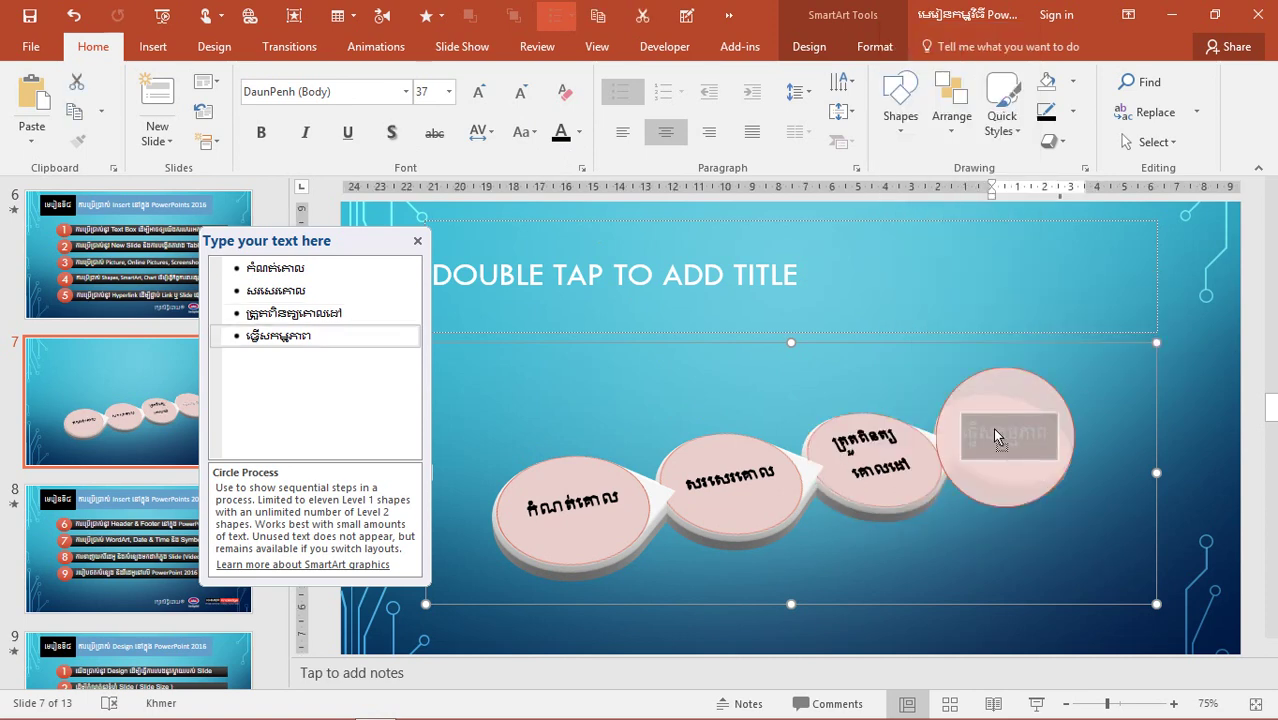
right_click(992, 427)
click(1133, 240)
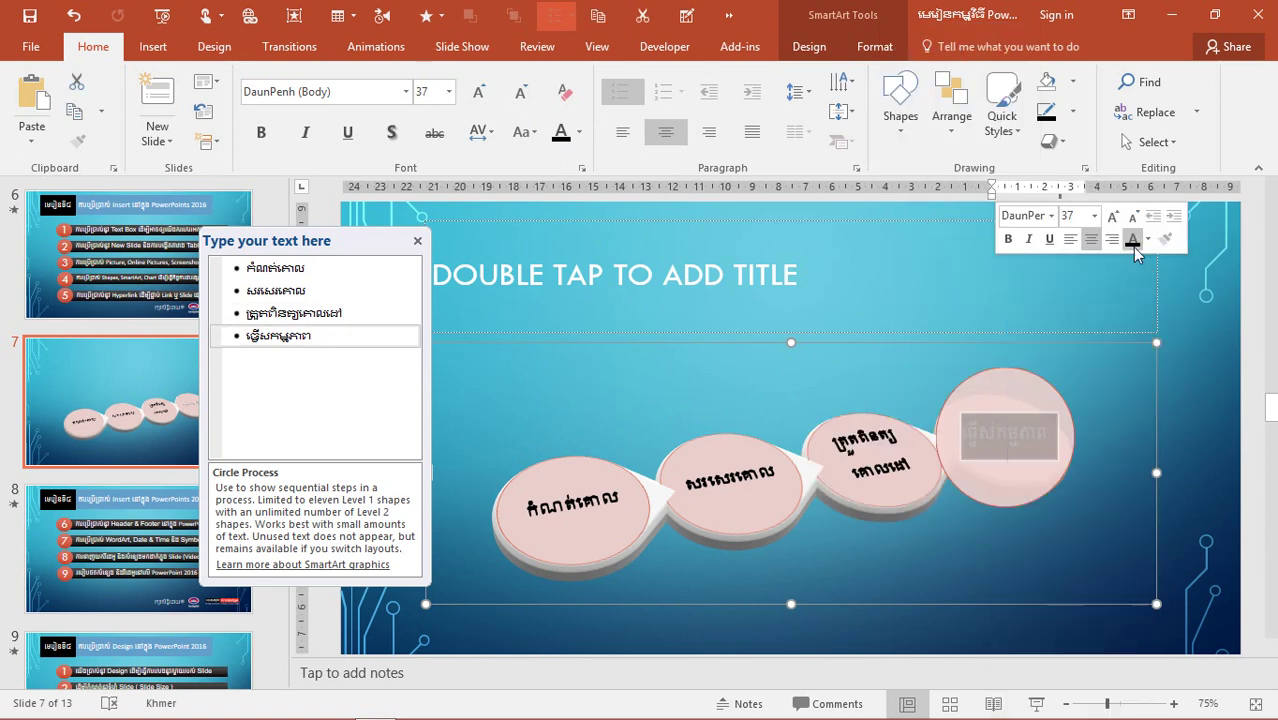
click(1035, 540)
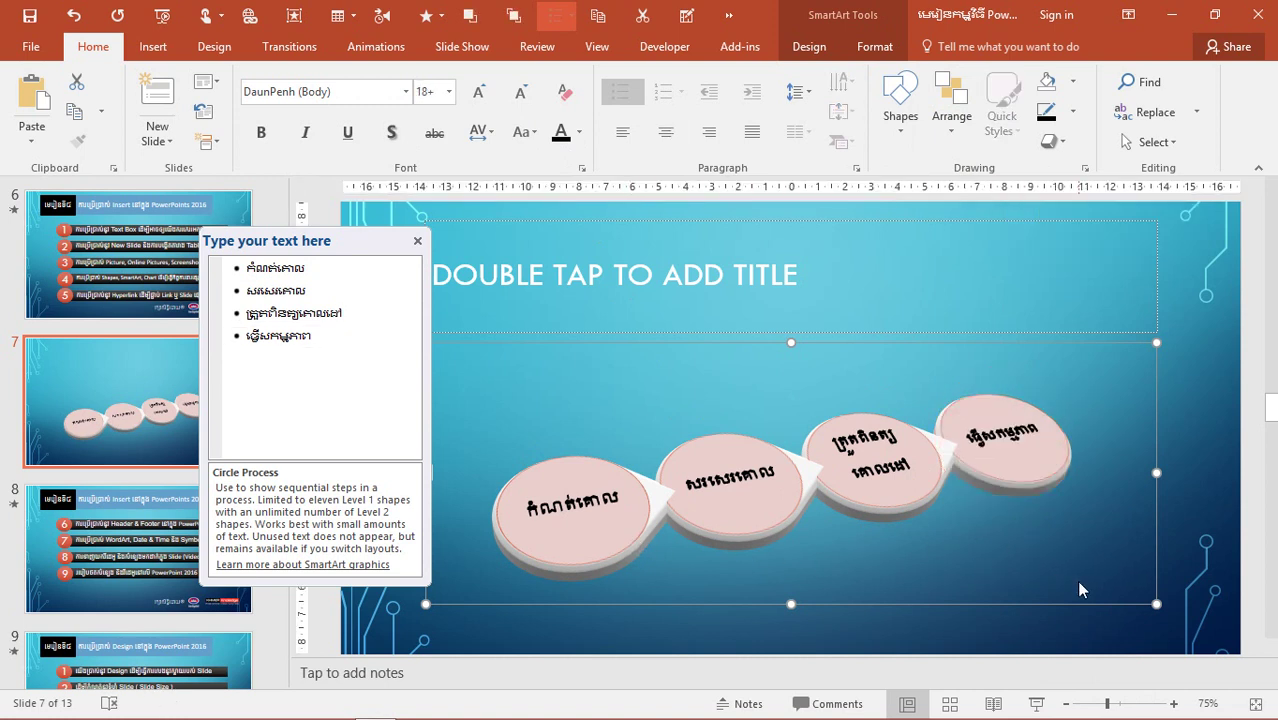
click(597, 528)
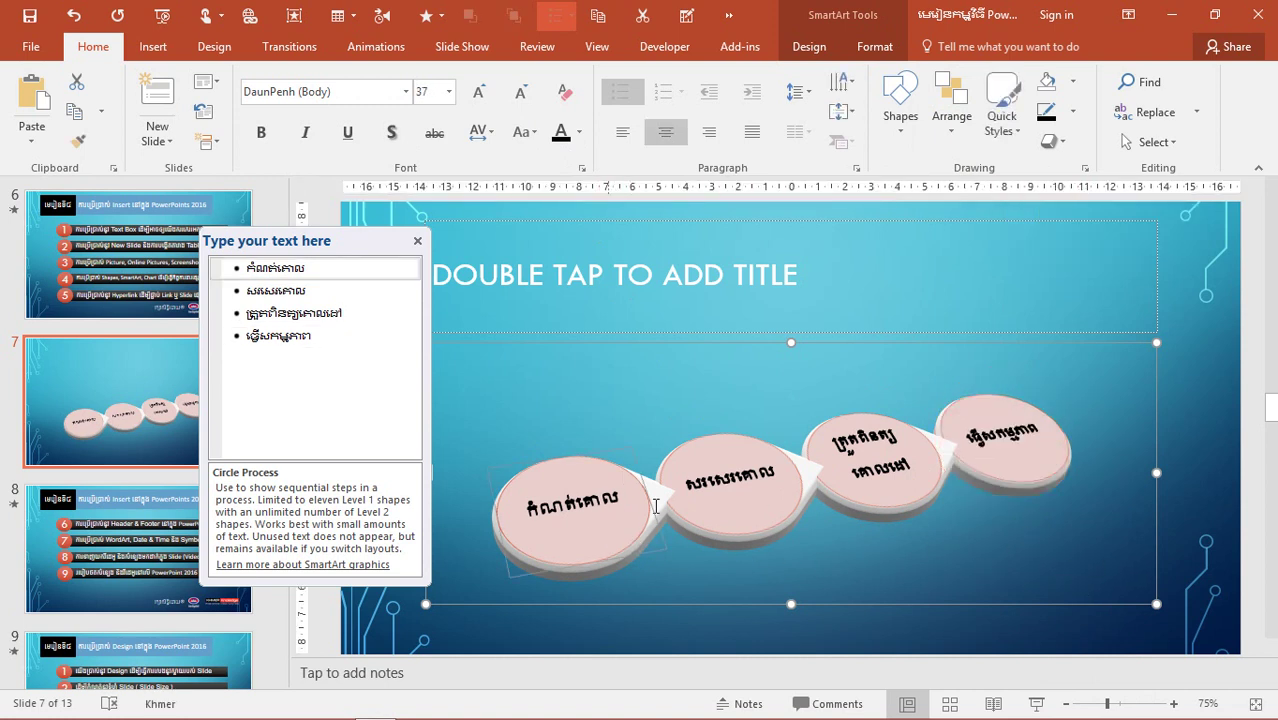
- Give the first circle a 15 pt 3-D depth in Format Shape's 3-D Format settings
right_click(555, 543)
click(620, 527)
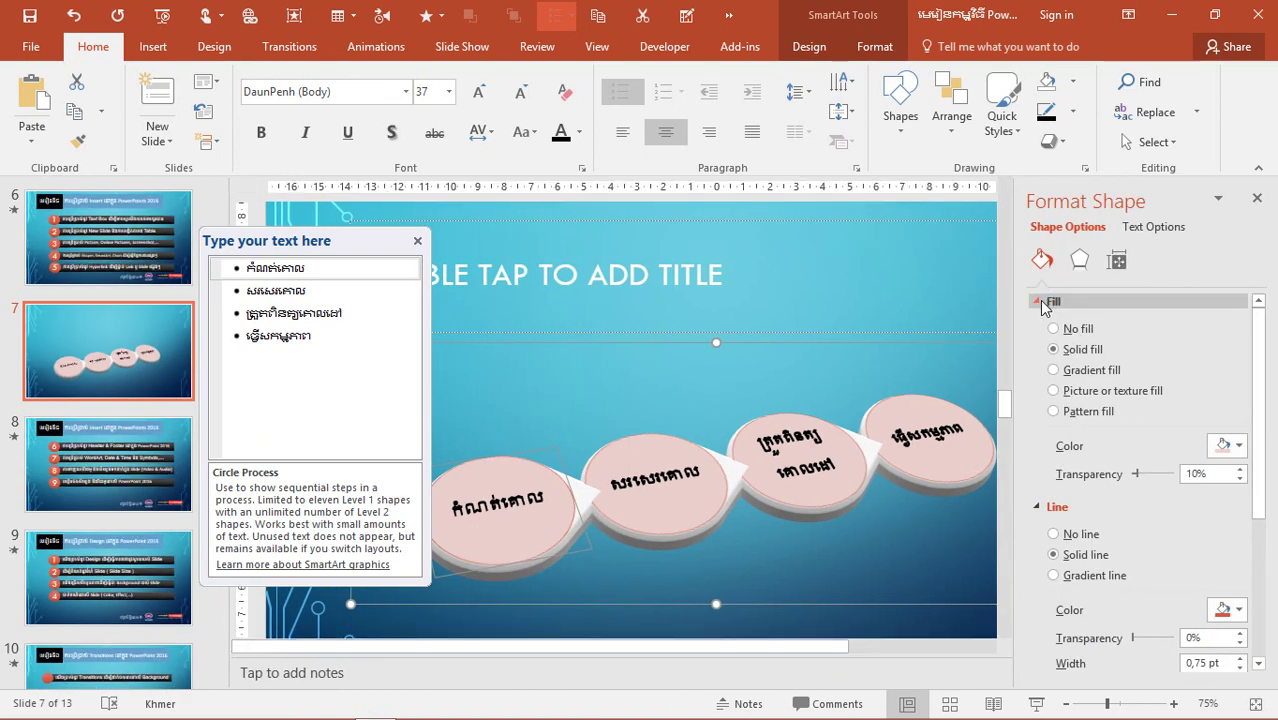
click(1080, 262)
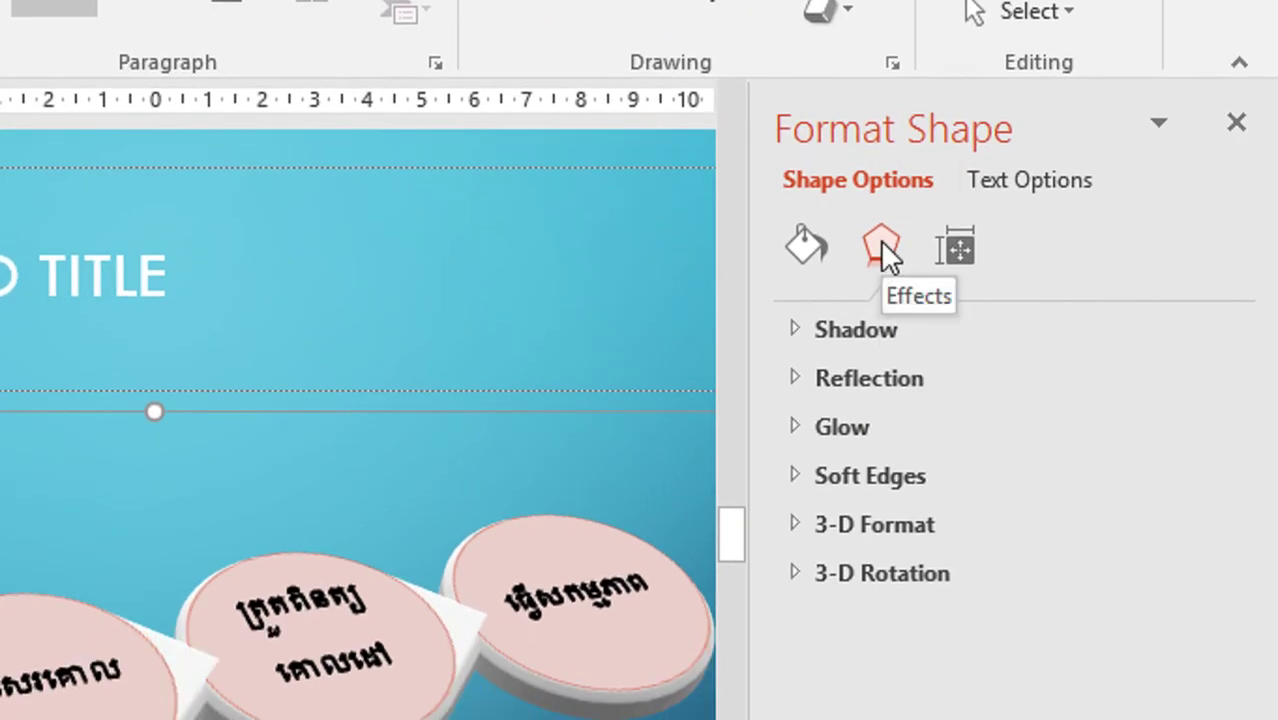
click(788, 524)
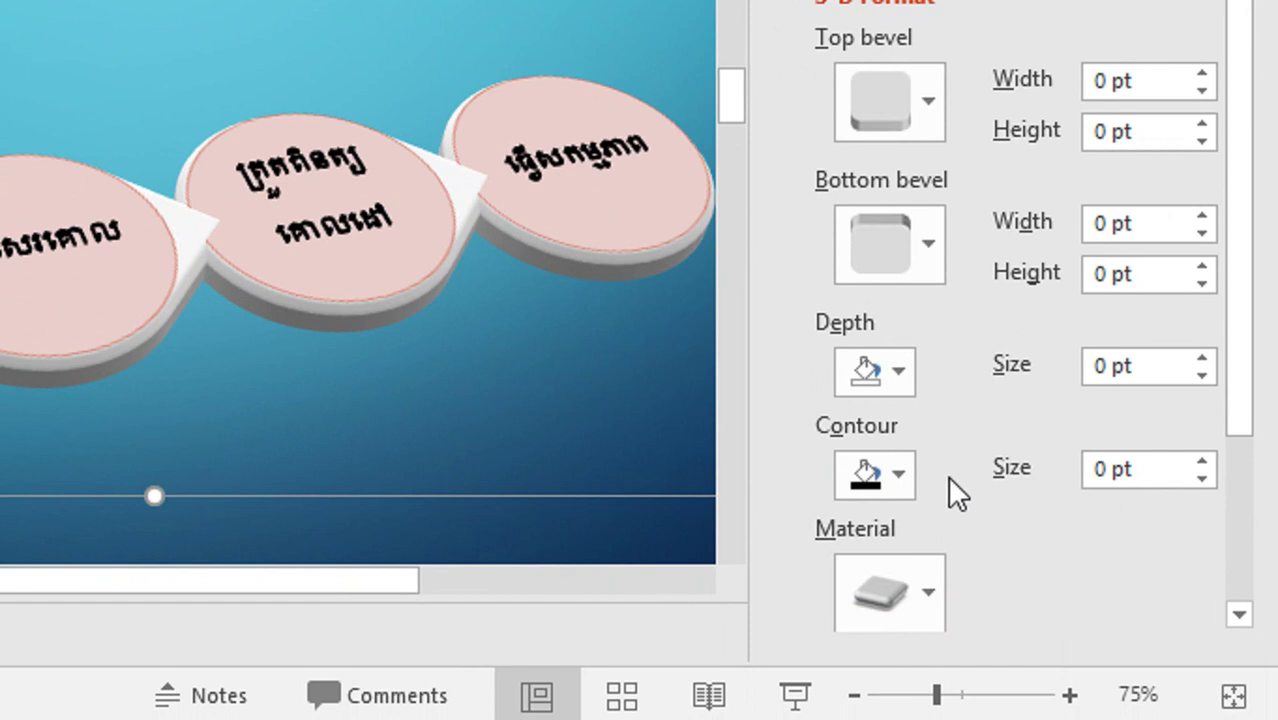
scroll(948, 475, down, 3)
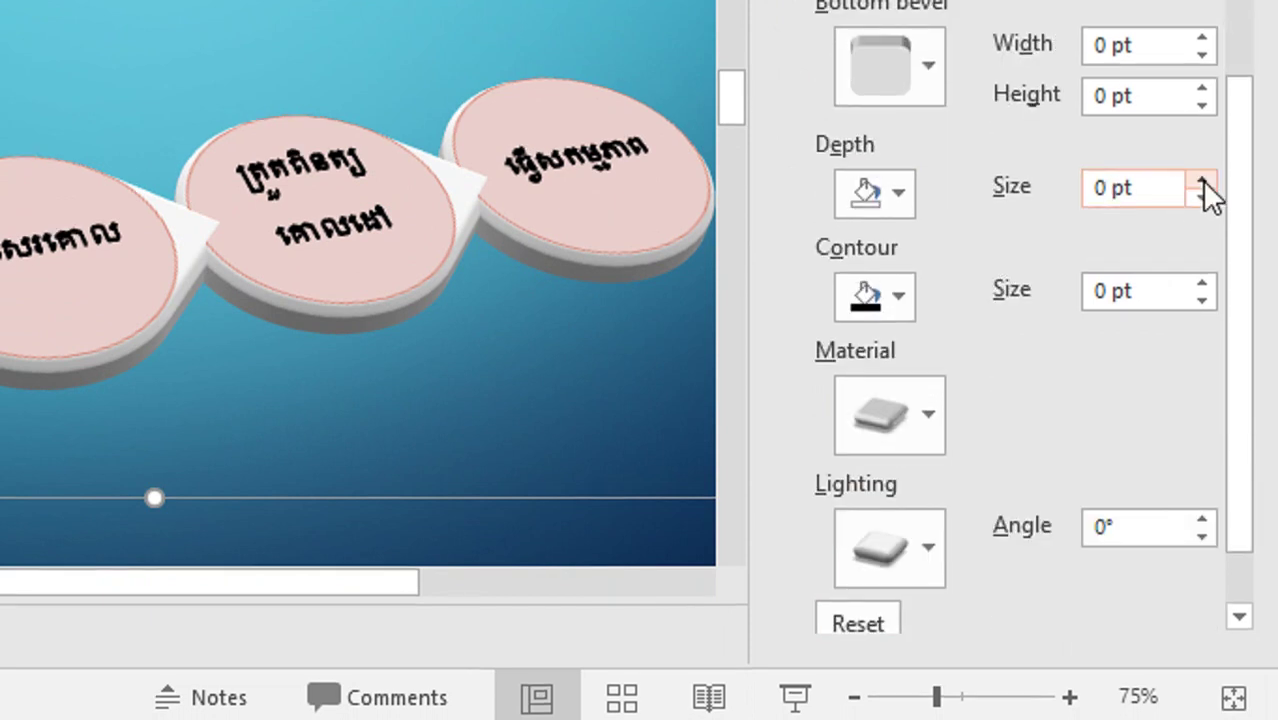
click(1201, 179)
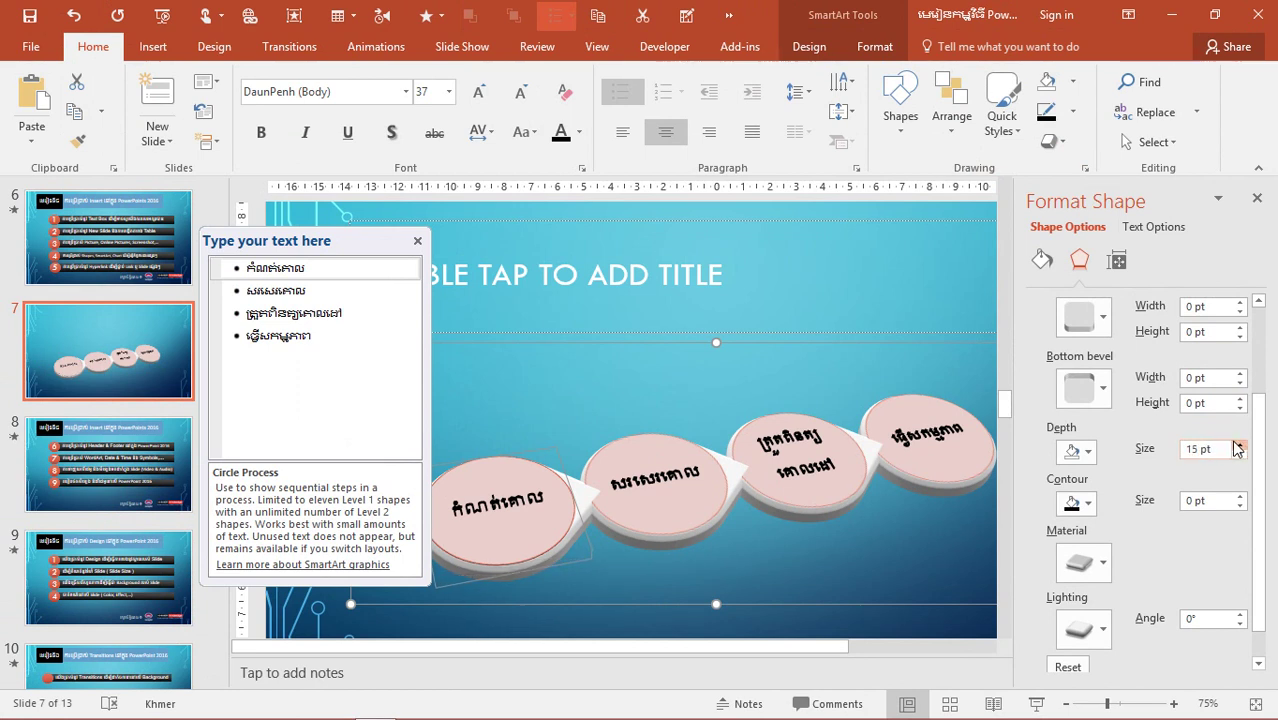
click(519, 519)
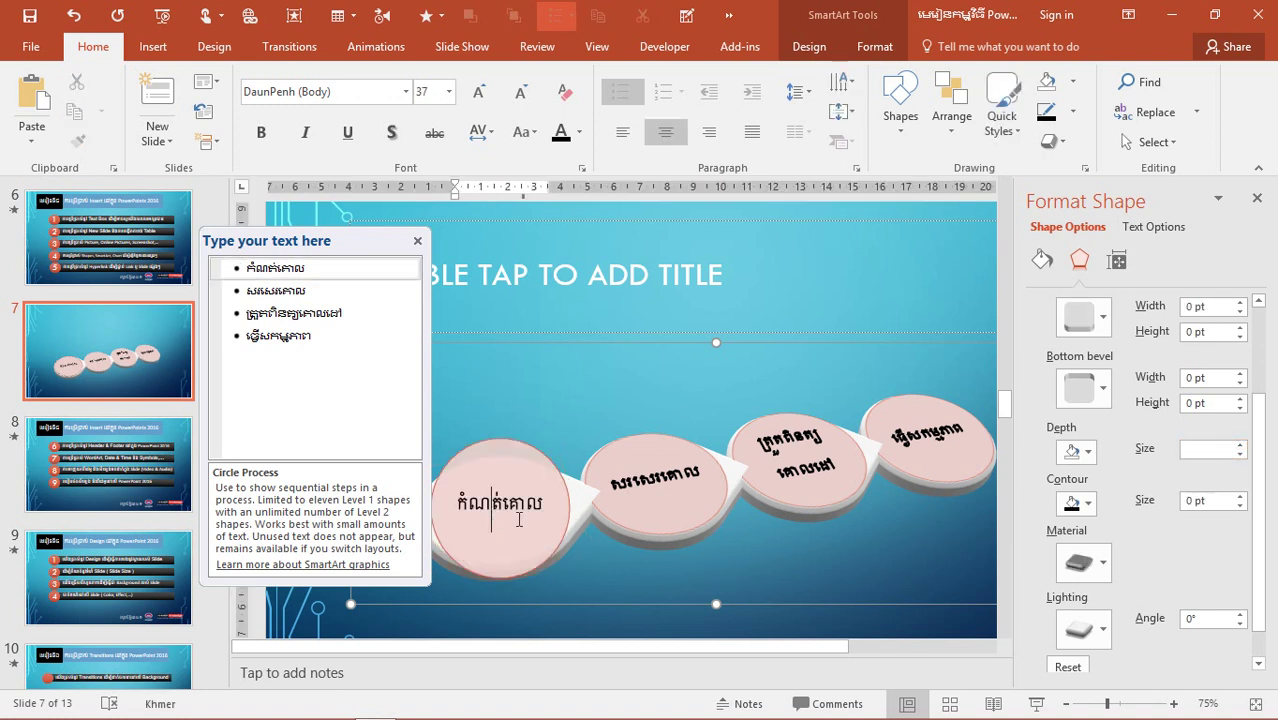
- Select the second circle and bring its 3-D Format depth setting into view
click(745, 562)
click(692, 550)
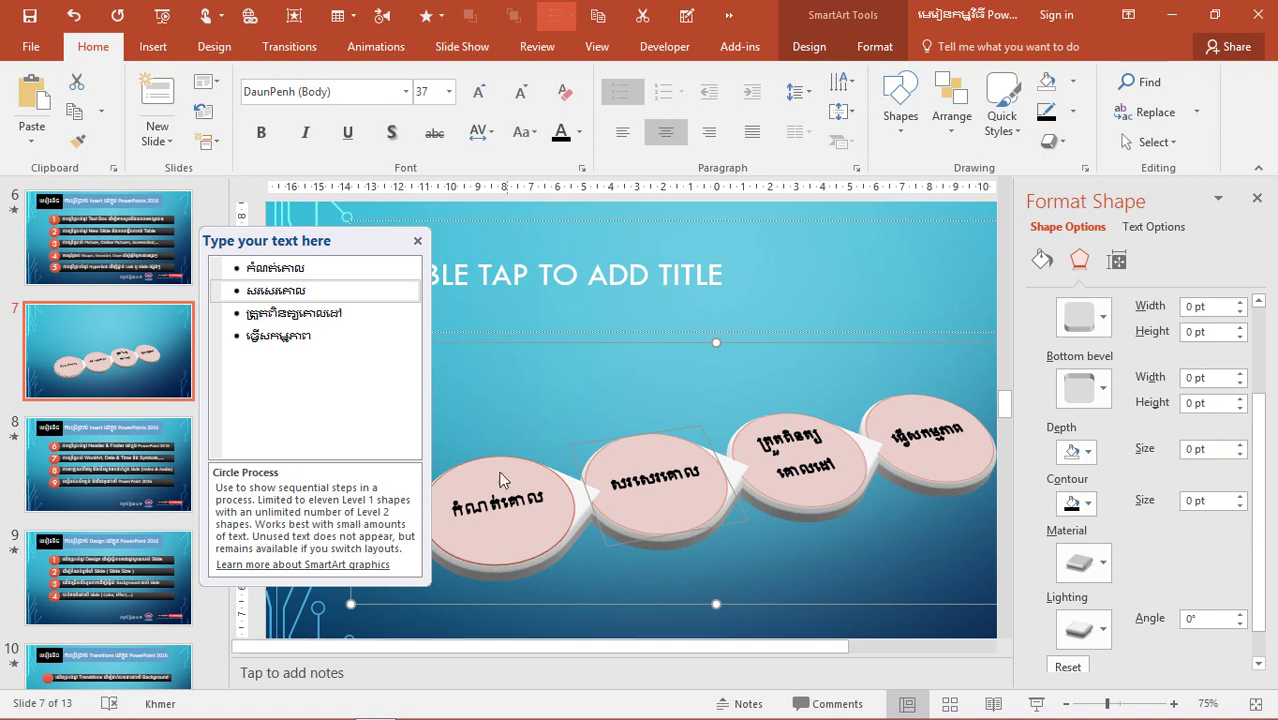
scroll(1146, 526, down, 1)
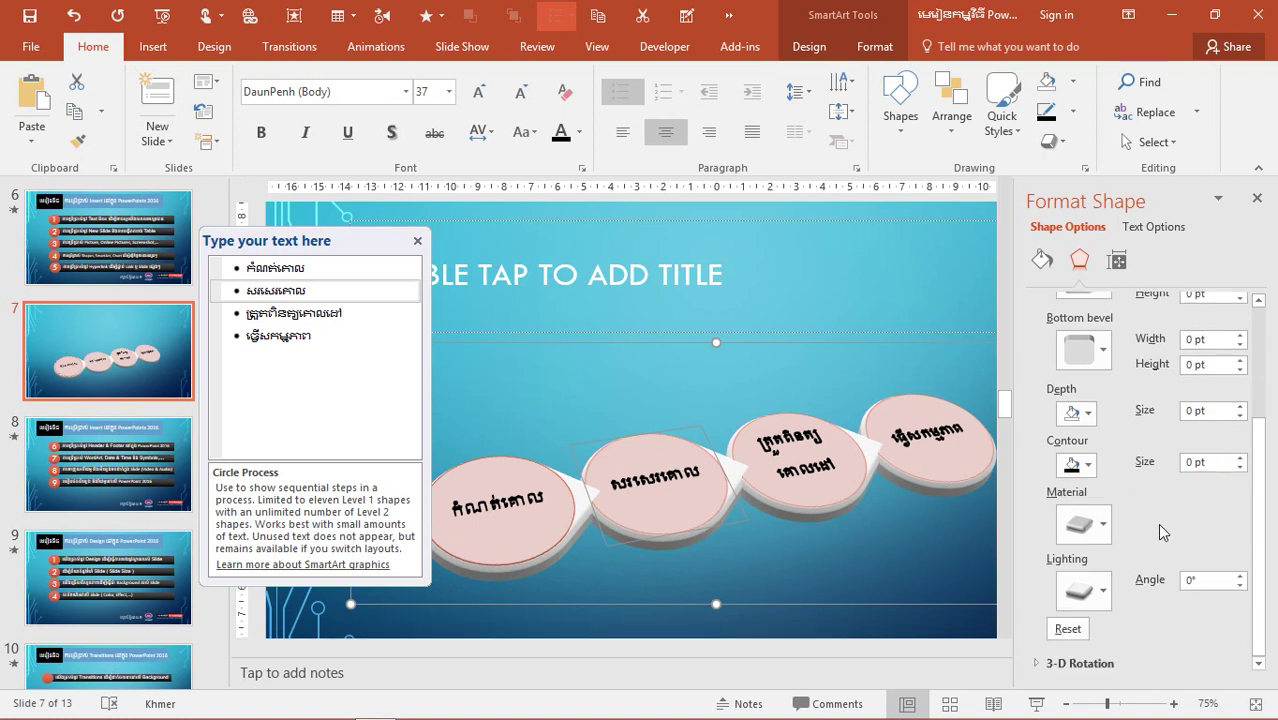
scroll(1169, 427, up, 3)
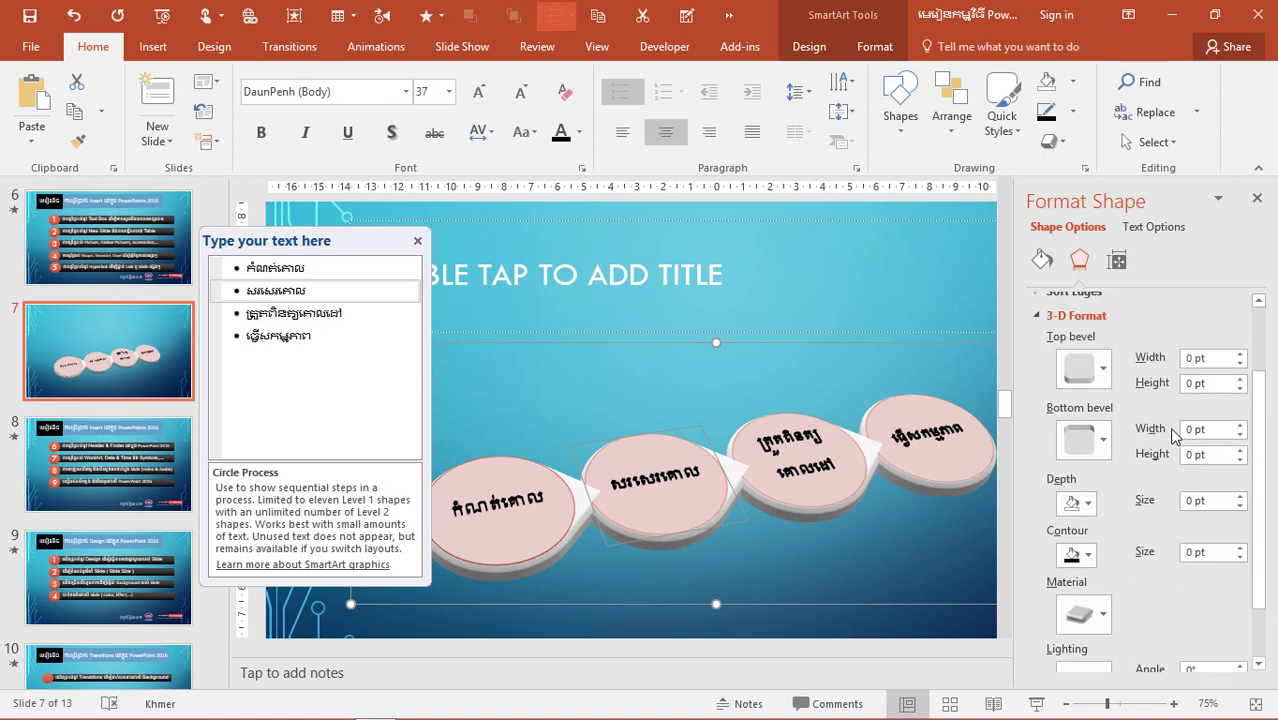
scroll(1145, 475, down, 1)
scroll(1141, 520, down, 1)
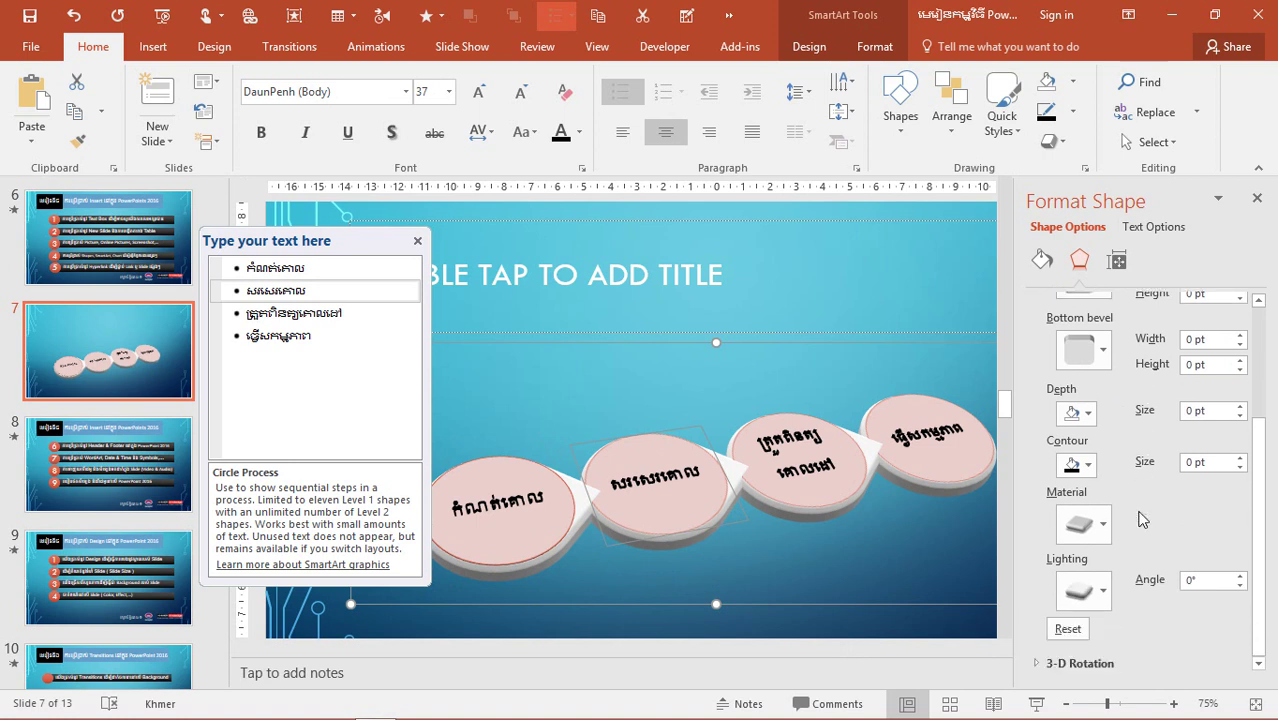
scroll(1145, 545, up, 1)
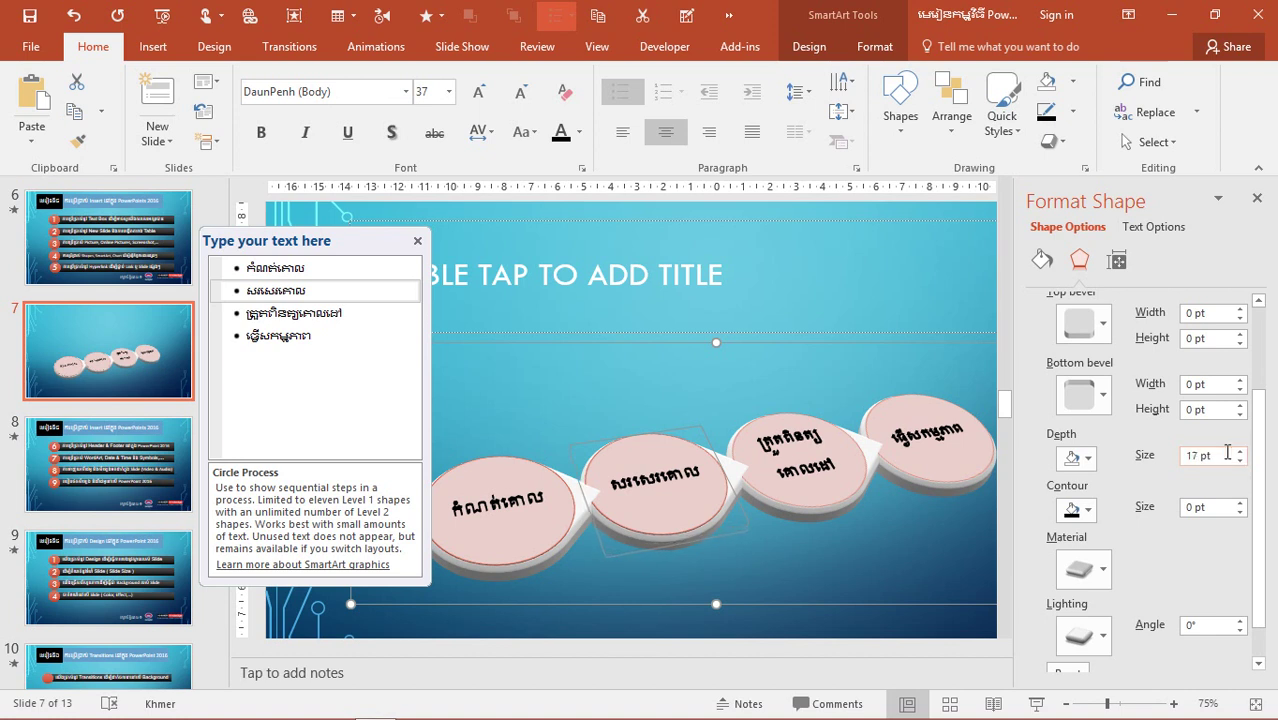
- Give the second circle a special-effect 3-D material and a Warm lighting preset
click(694, 494)
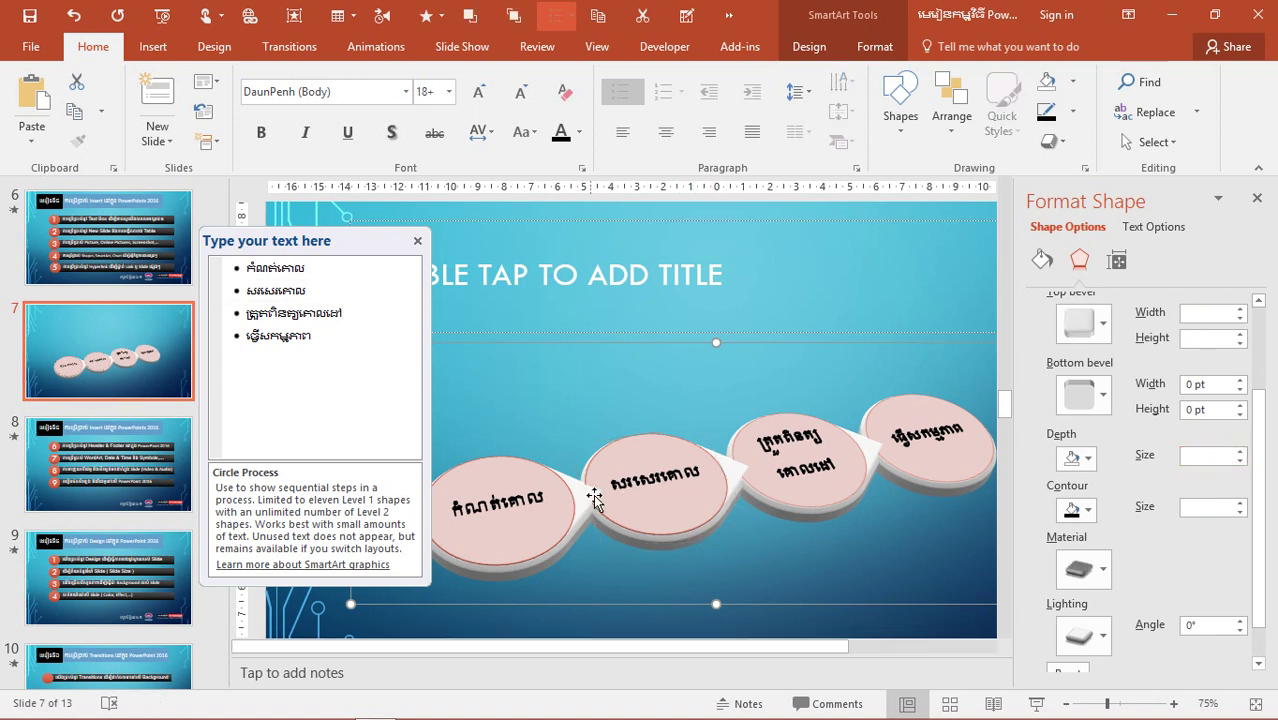
click(651, 508)
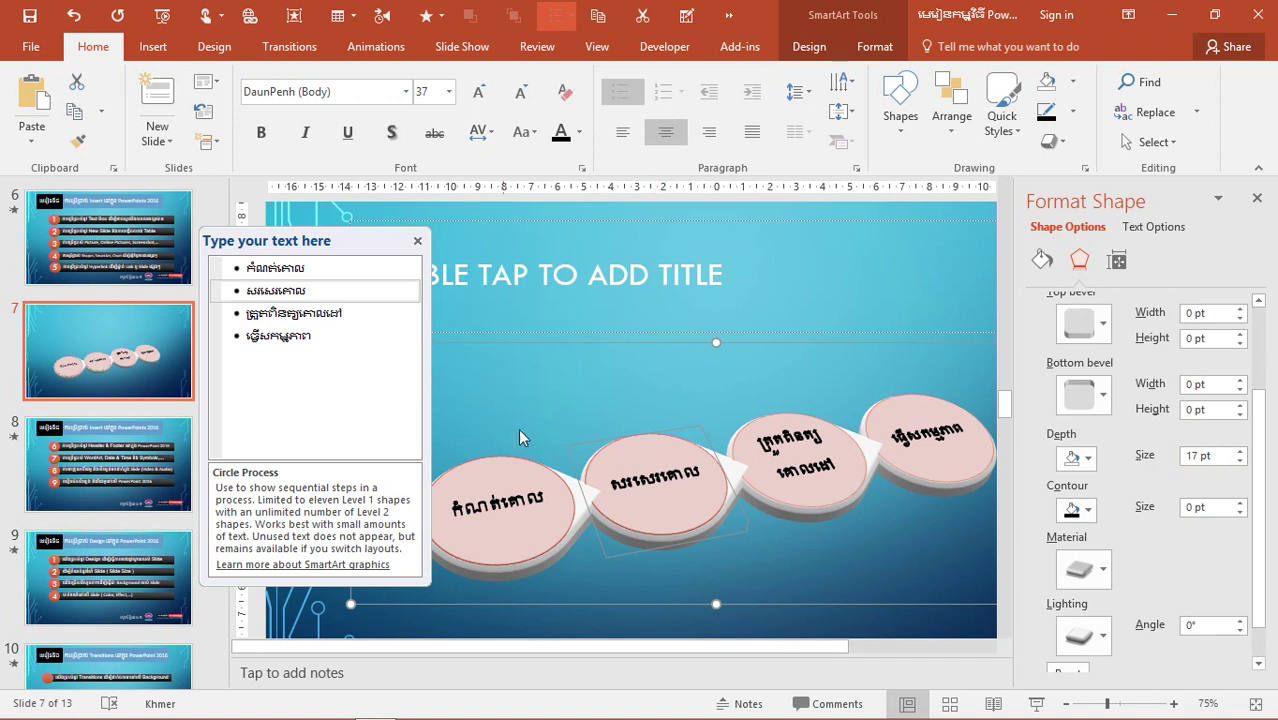
click(1080, 569)
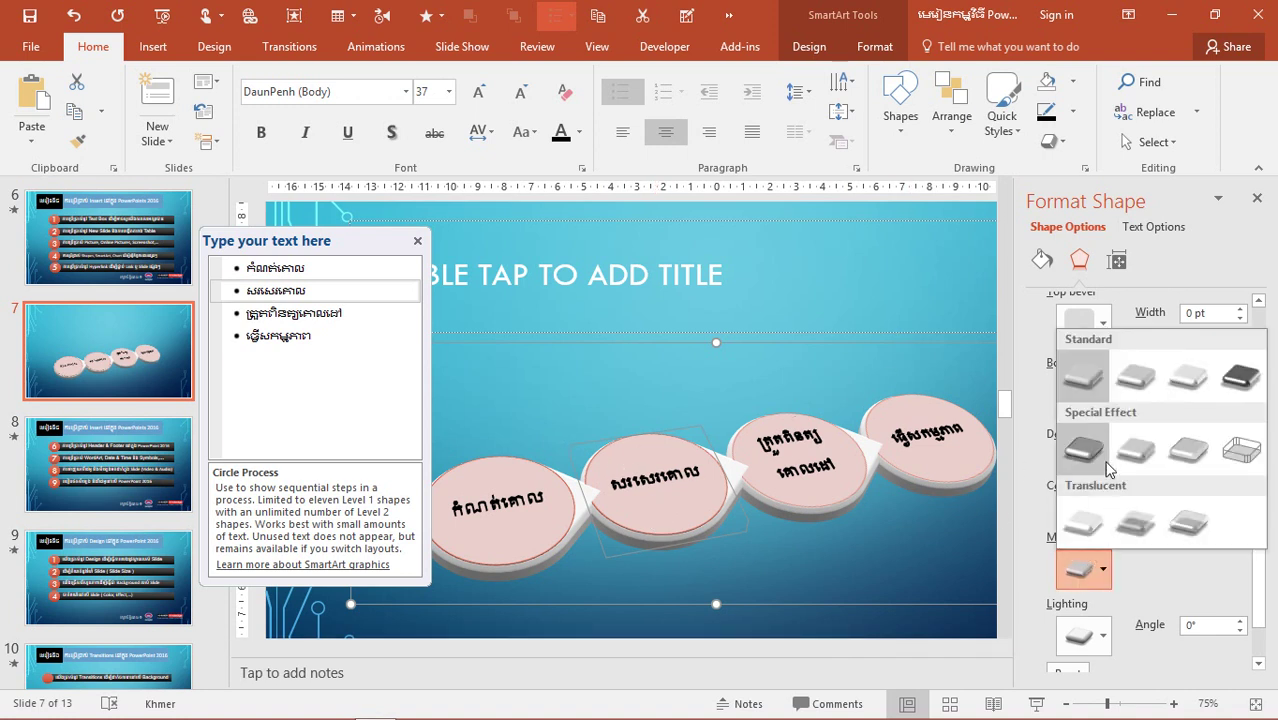
click(1092, 482)
click(1080, 569)
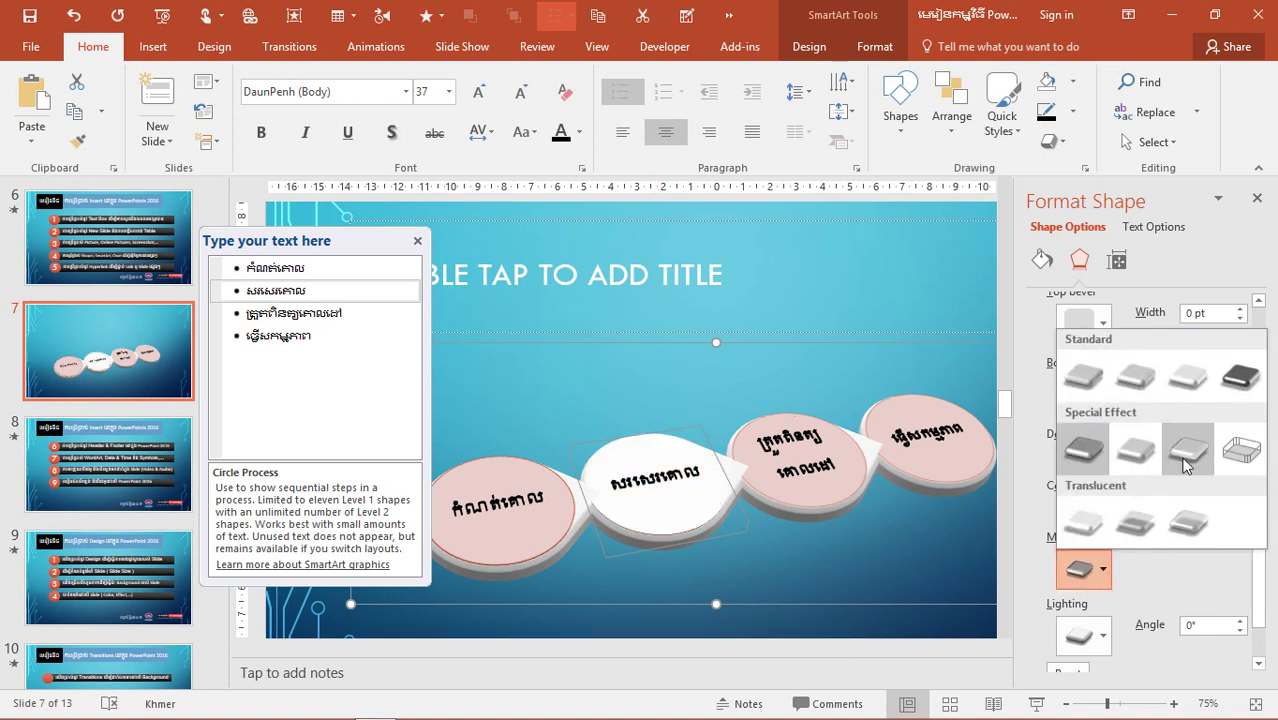
click(1141, 544)
click(1088, 575)
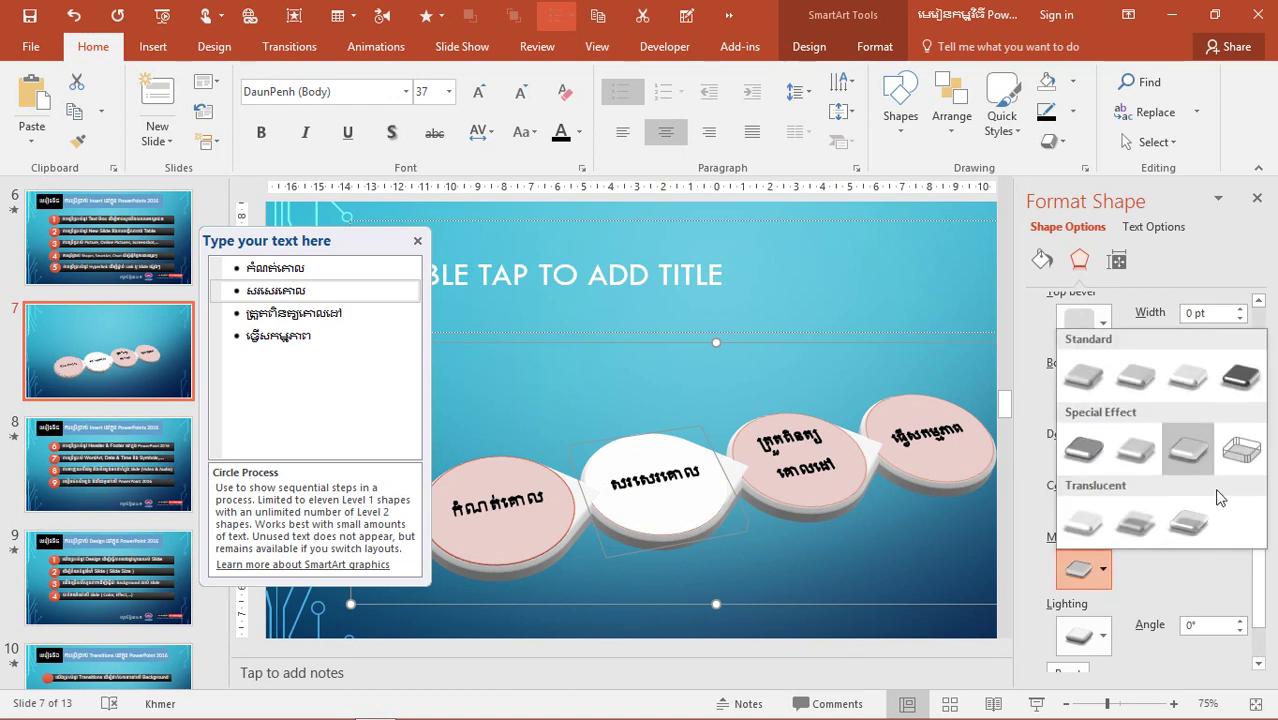
click(1207, 470)
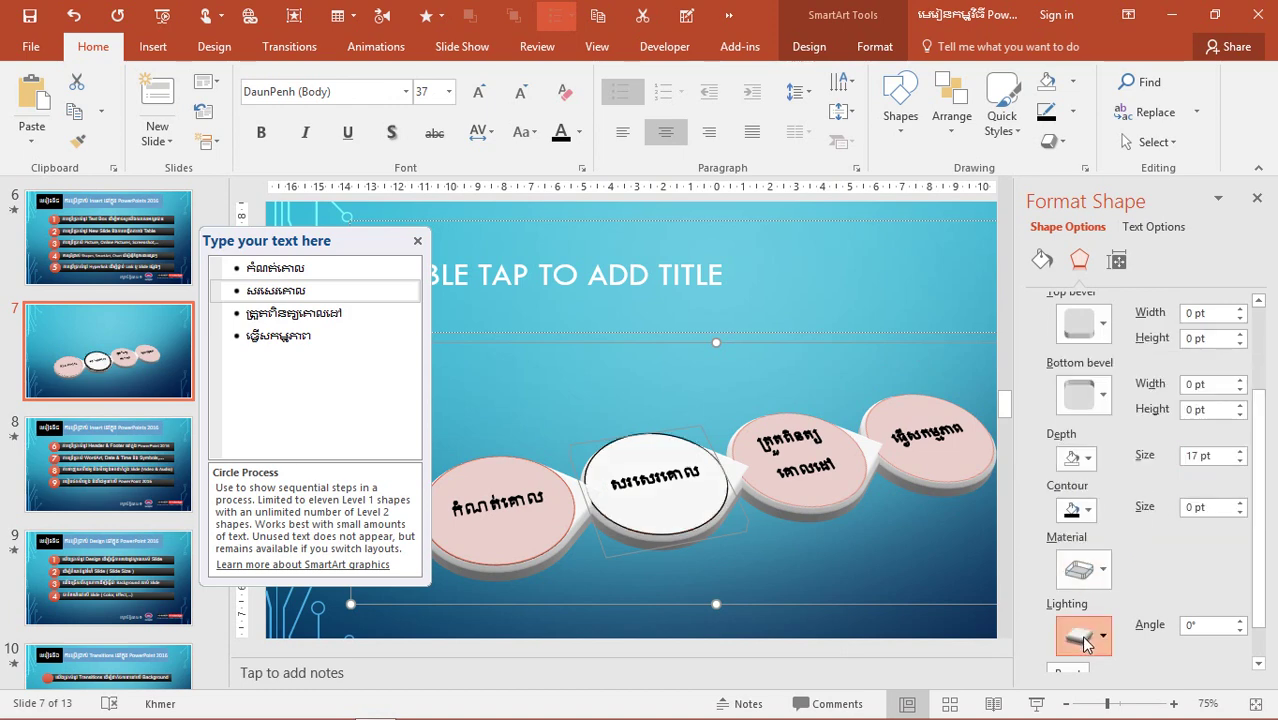
click(1080, 635)
click(1188, 441)
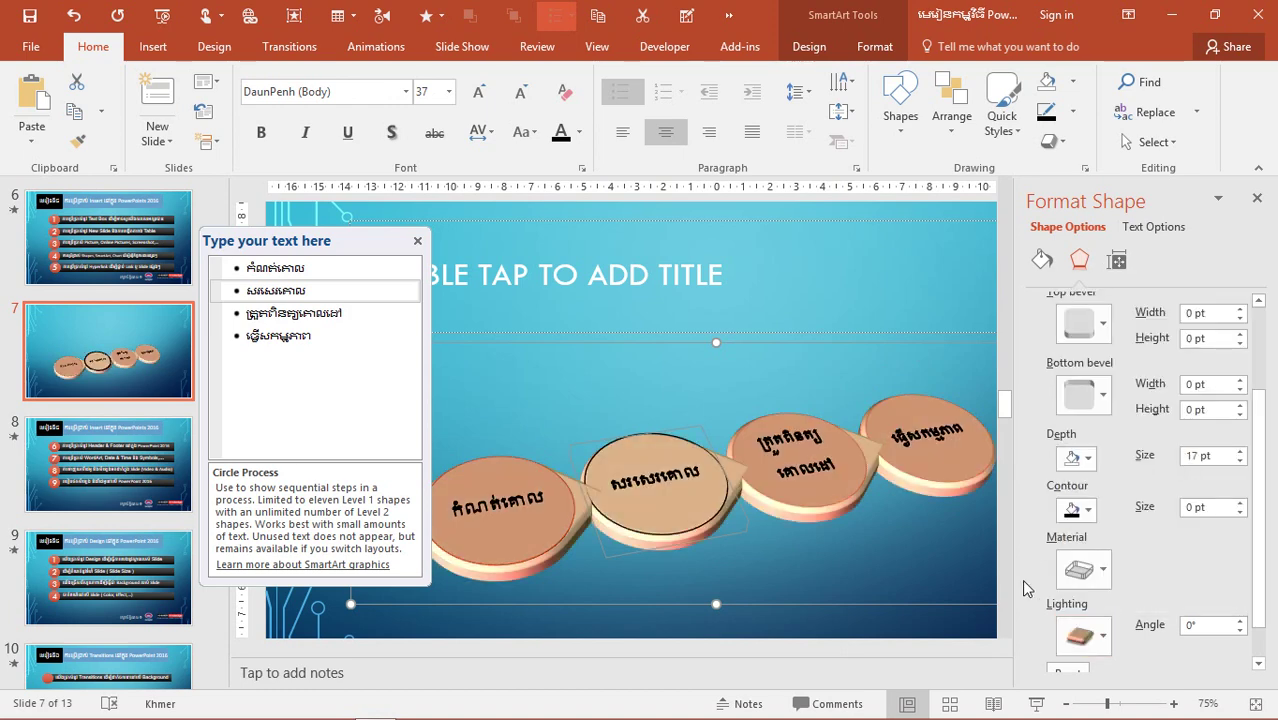
- Deselect the diagram and browse the Format Background effect and fill settings
click(893, 626)
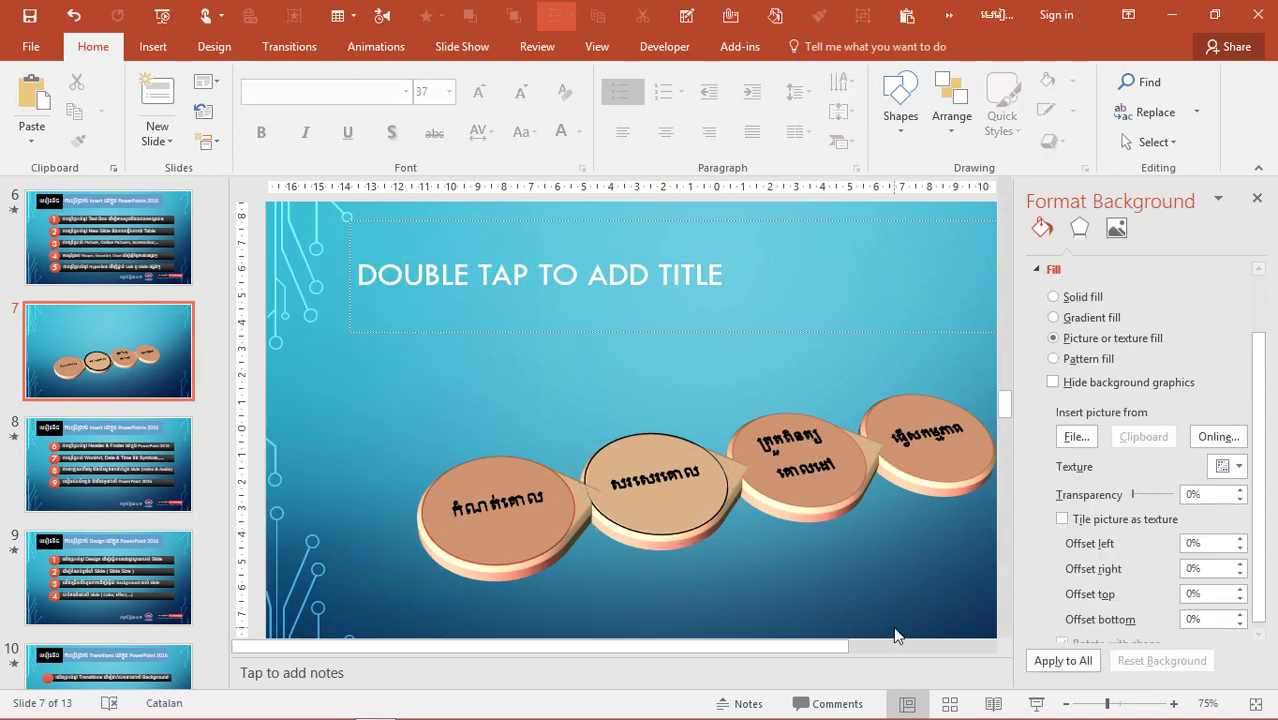
mouse_move(1012, 552)
mouse_down()
mouse_move(1057, 544)
mouse_move(1010, 548)
mouse_up()
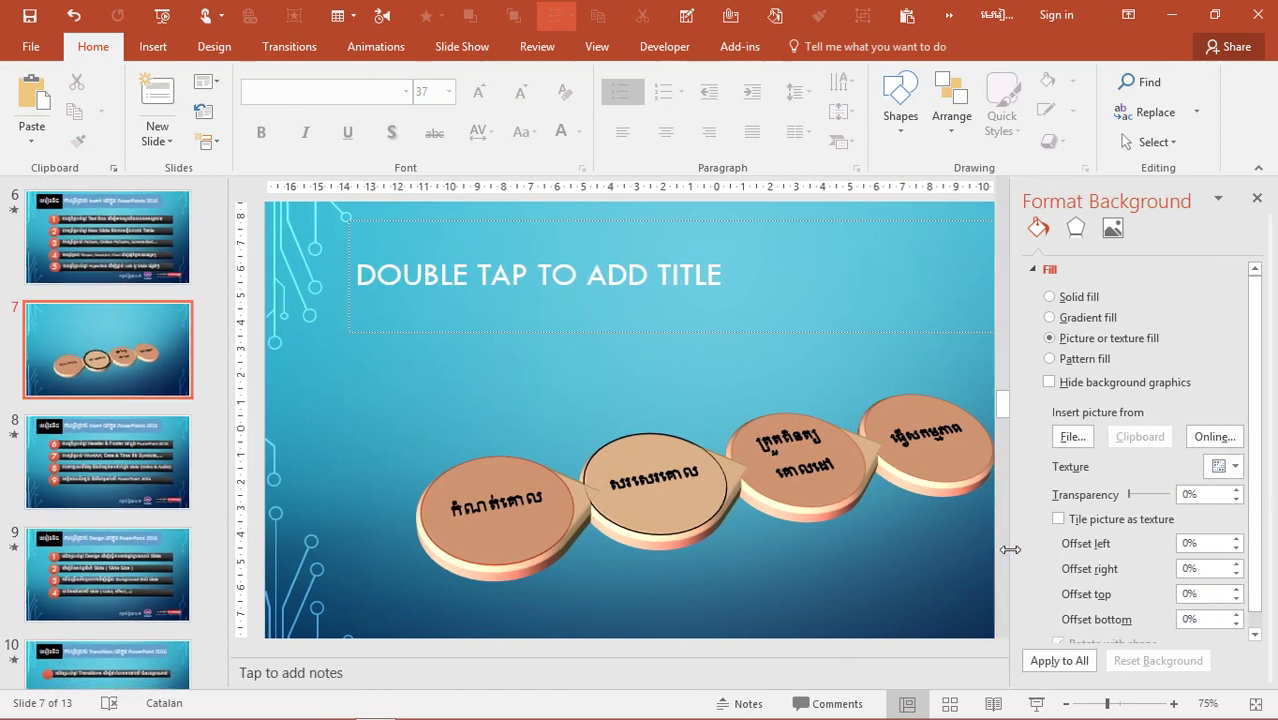
scroll(1134, 557, down, 1)
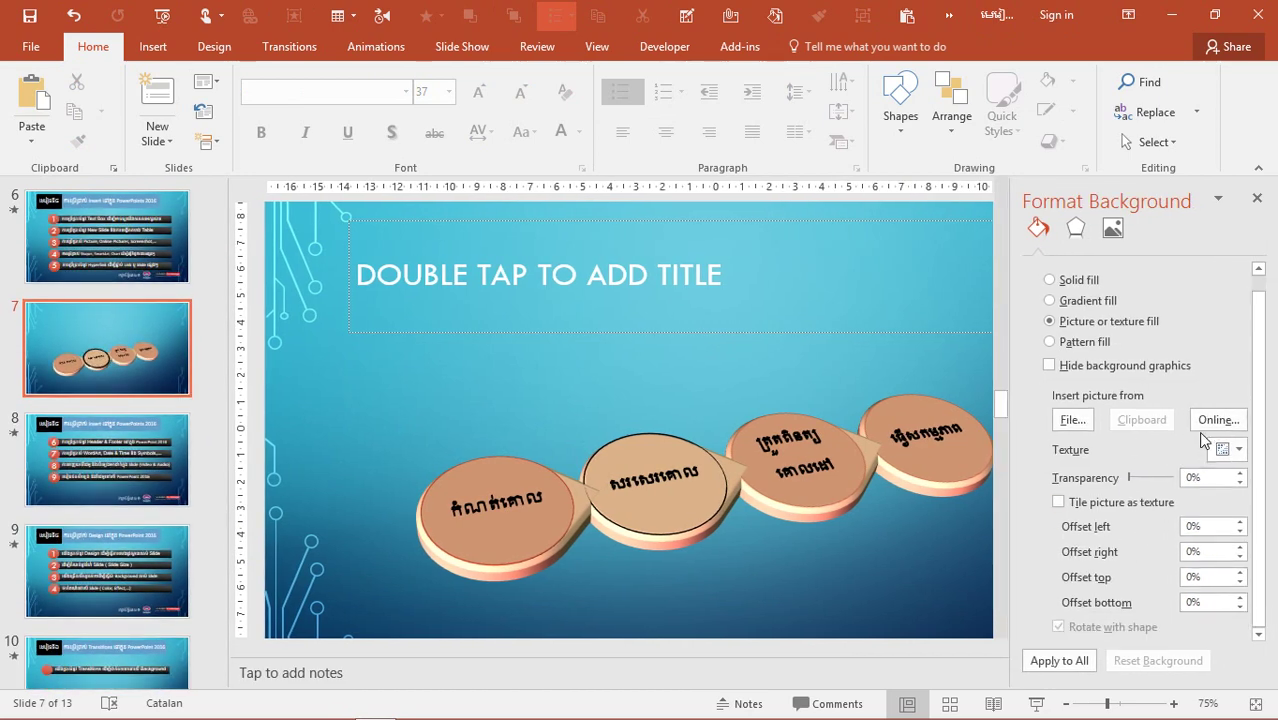
scroll(1227, 438, up, 1)
click(1077, 232)
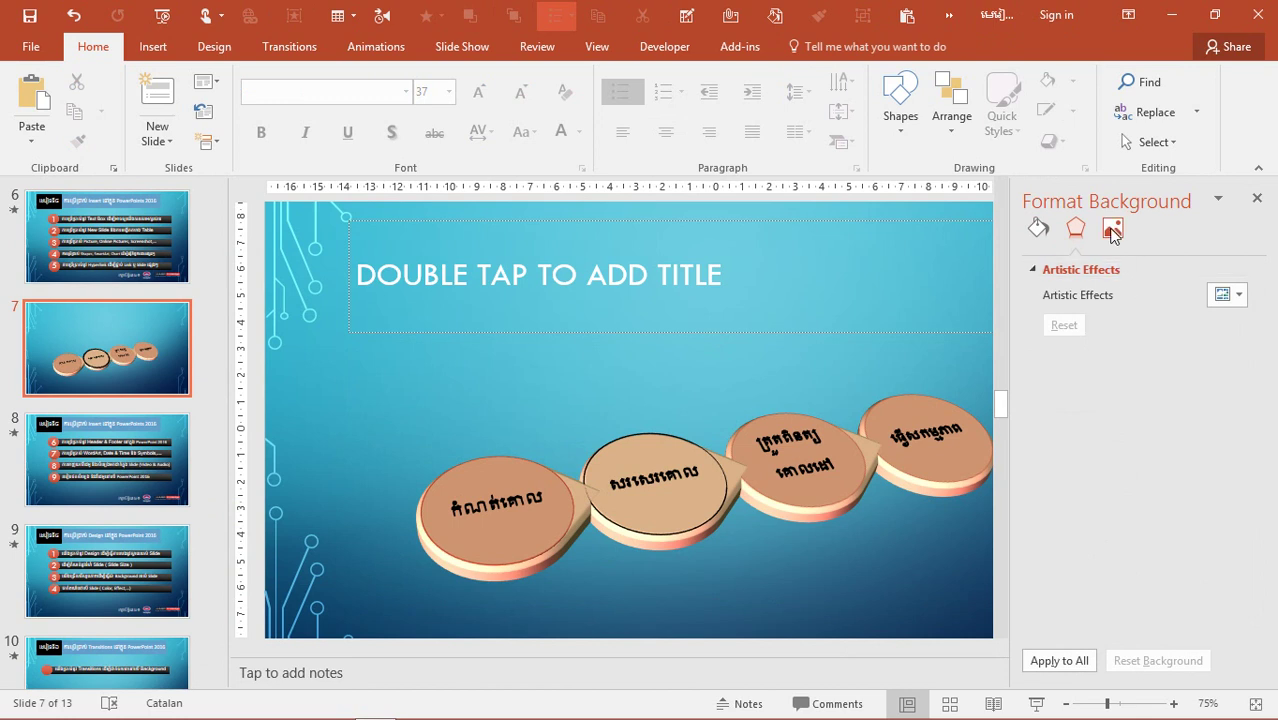
click(1040, 232)
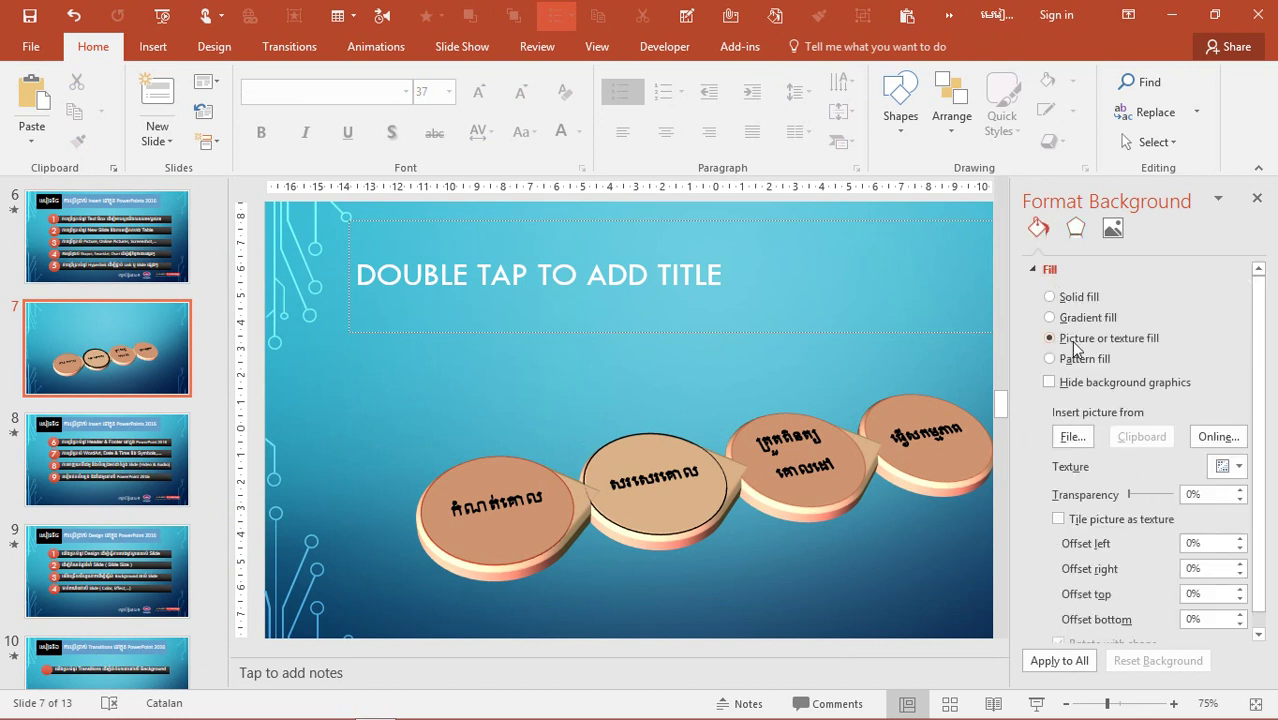
click(1077, 228)
- Apply the second Cool lighting preset so the discs turn grey-blue
click(900, 487)
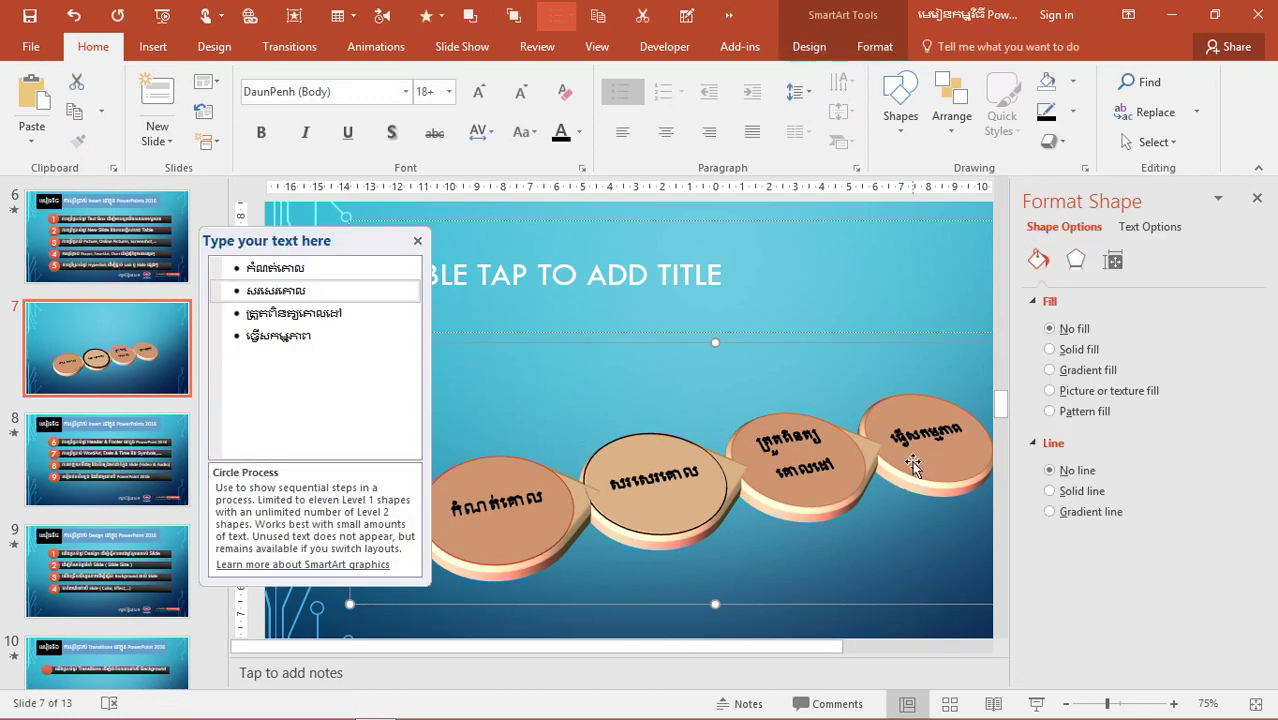
click(1075, 260)
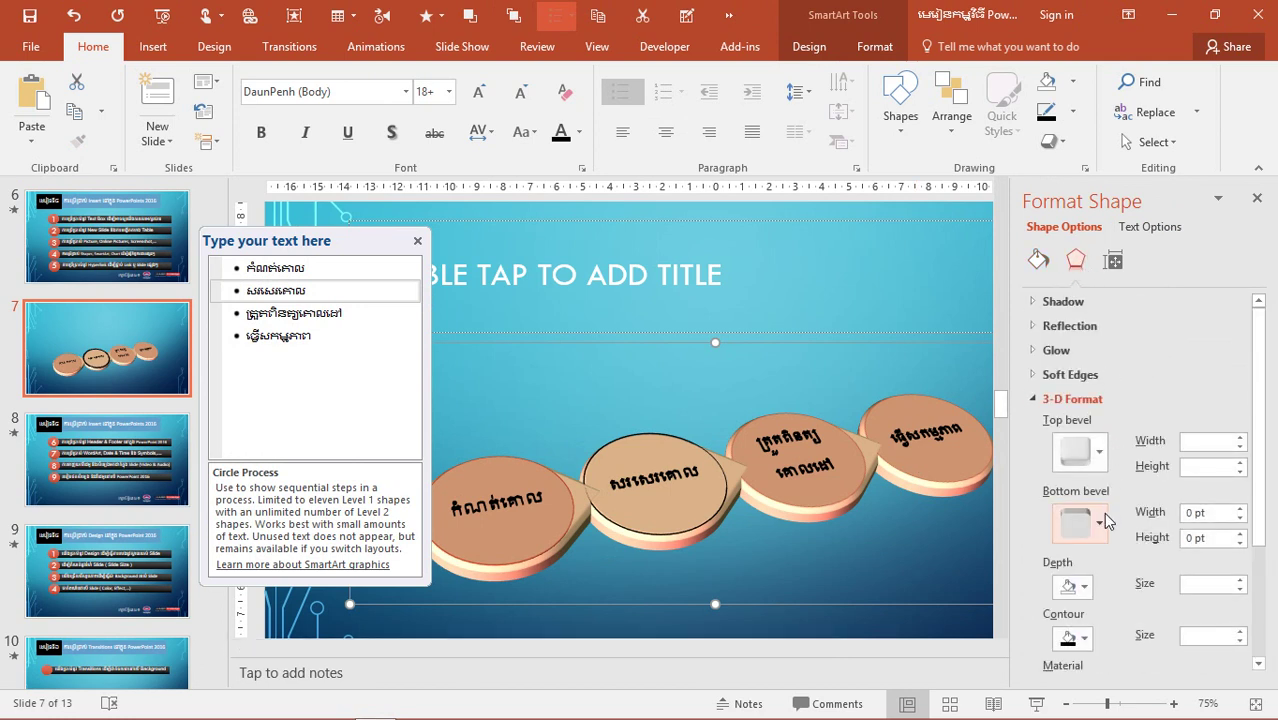
scroll(1137, 512, down, 2)
scroll(1120, 593, down, 1)
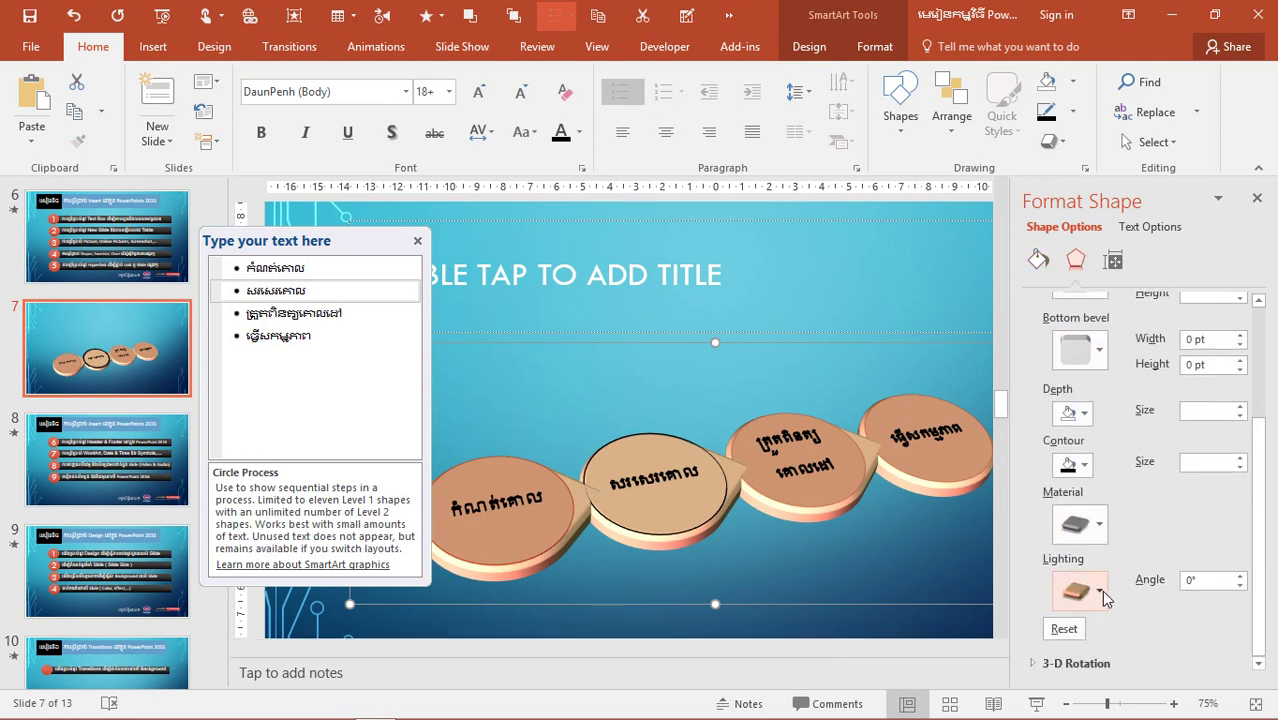
click(1098, 592)
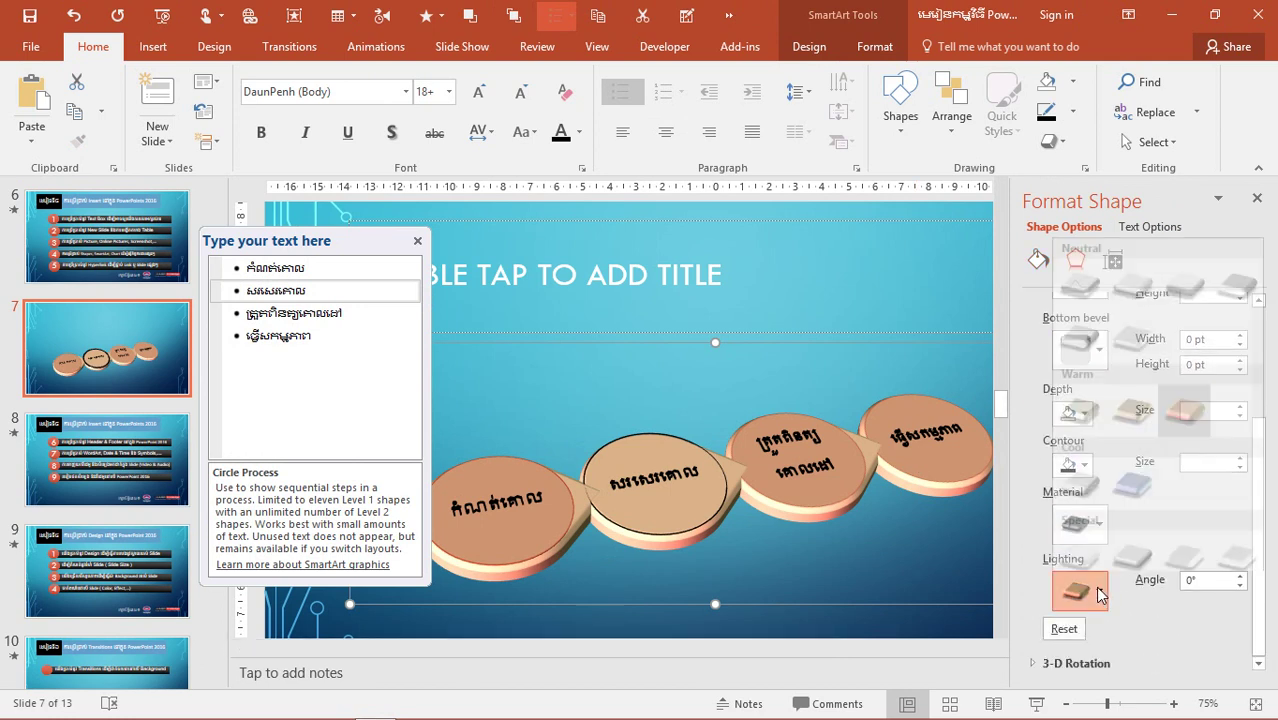
click(1147, 480)
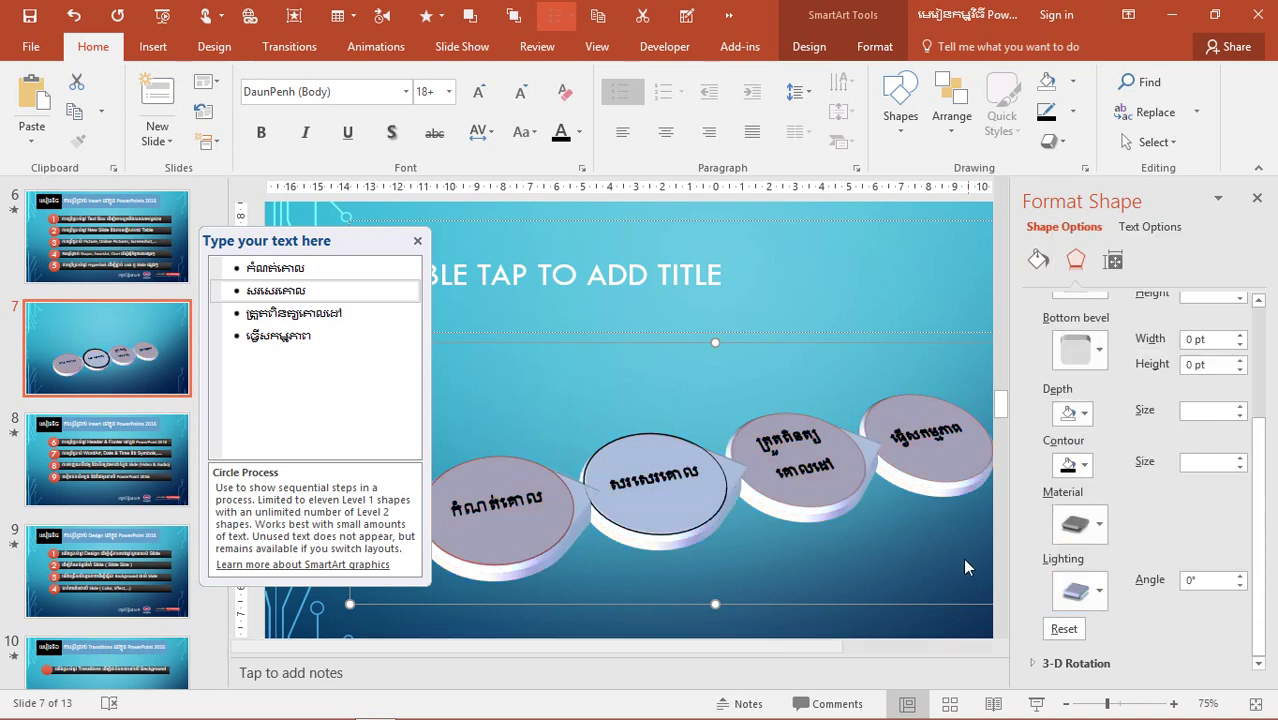
- Deselect the graphic, check the background artistic effects, then reselect the graphic
click(950, 600)
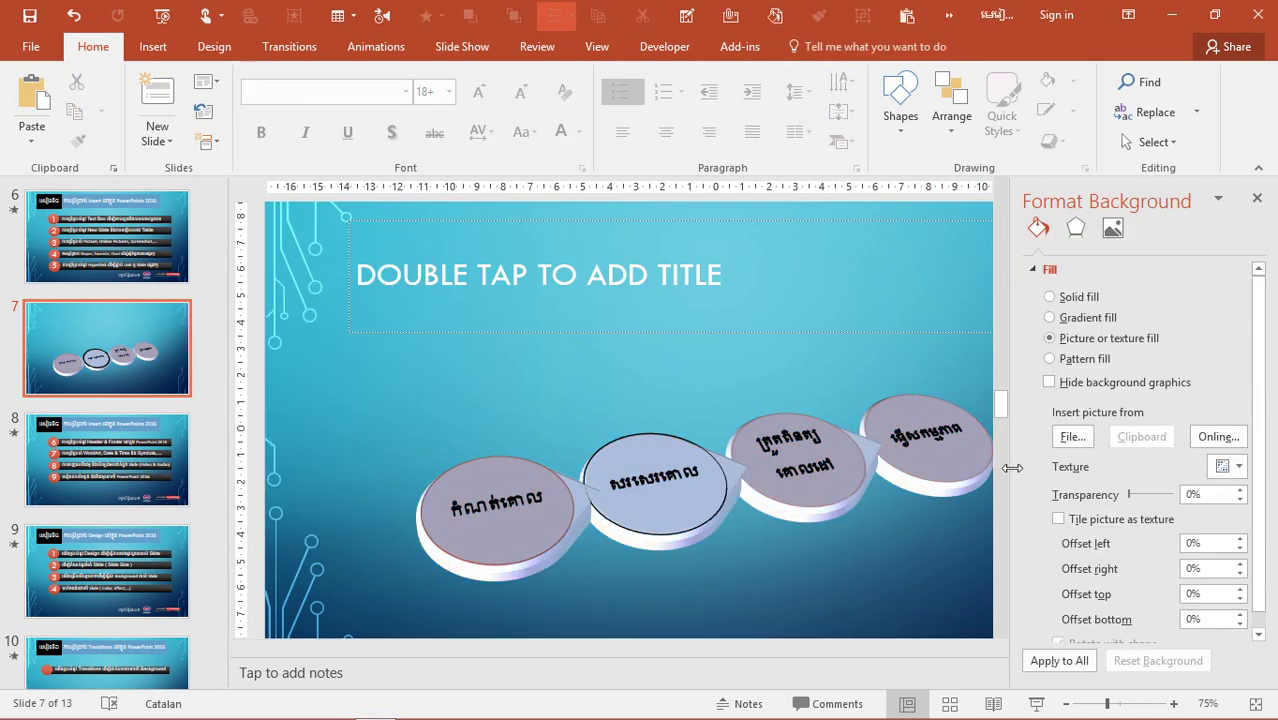
mouse_move(1012, 467)
mouse_down()
mouse_move(1052, 467)
mouse_move(1020, 468)
mouse_up()
scroll(1226, 586, down, 1)
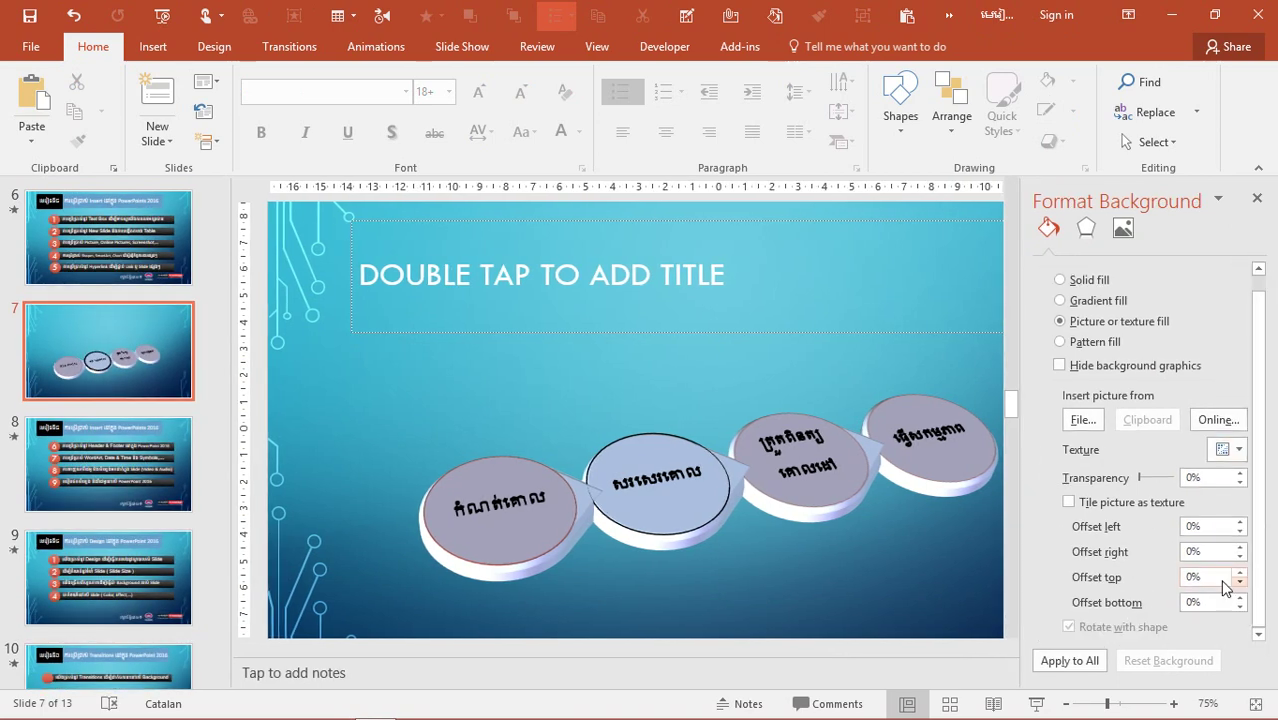
click(1087, 230)
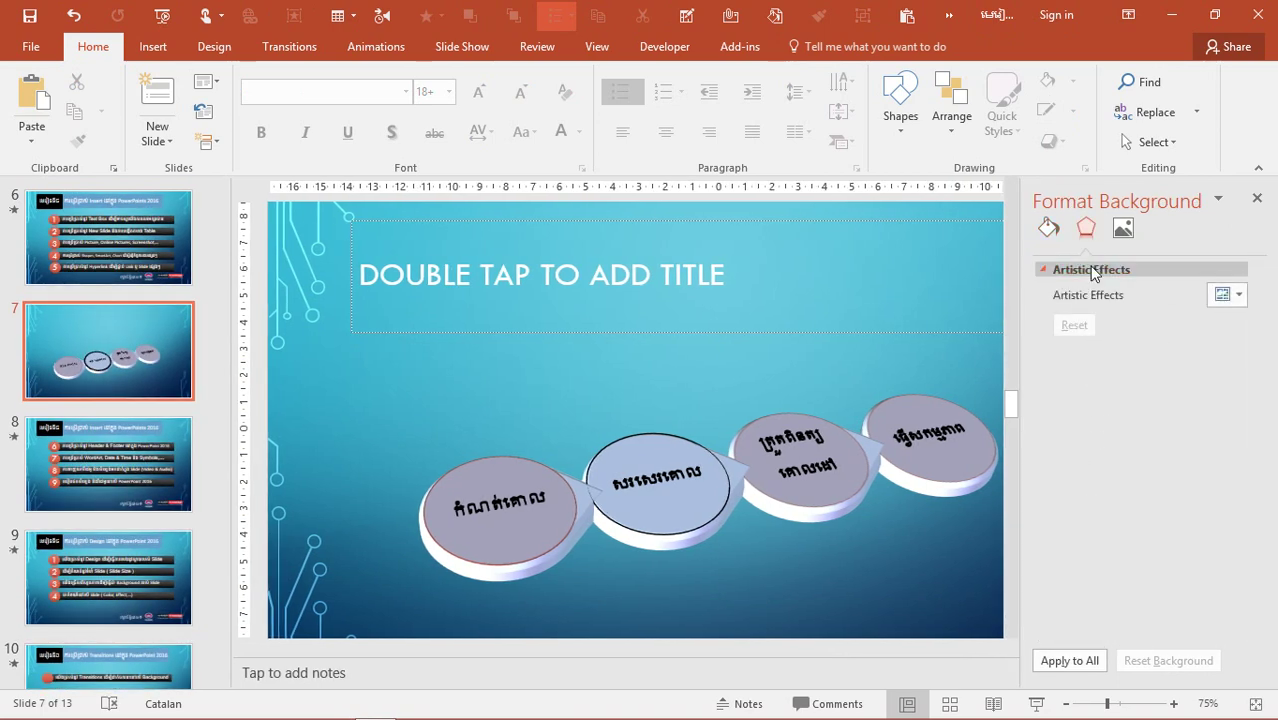
click(843, 487)
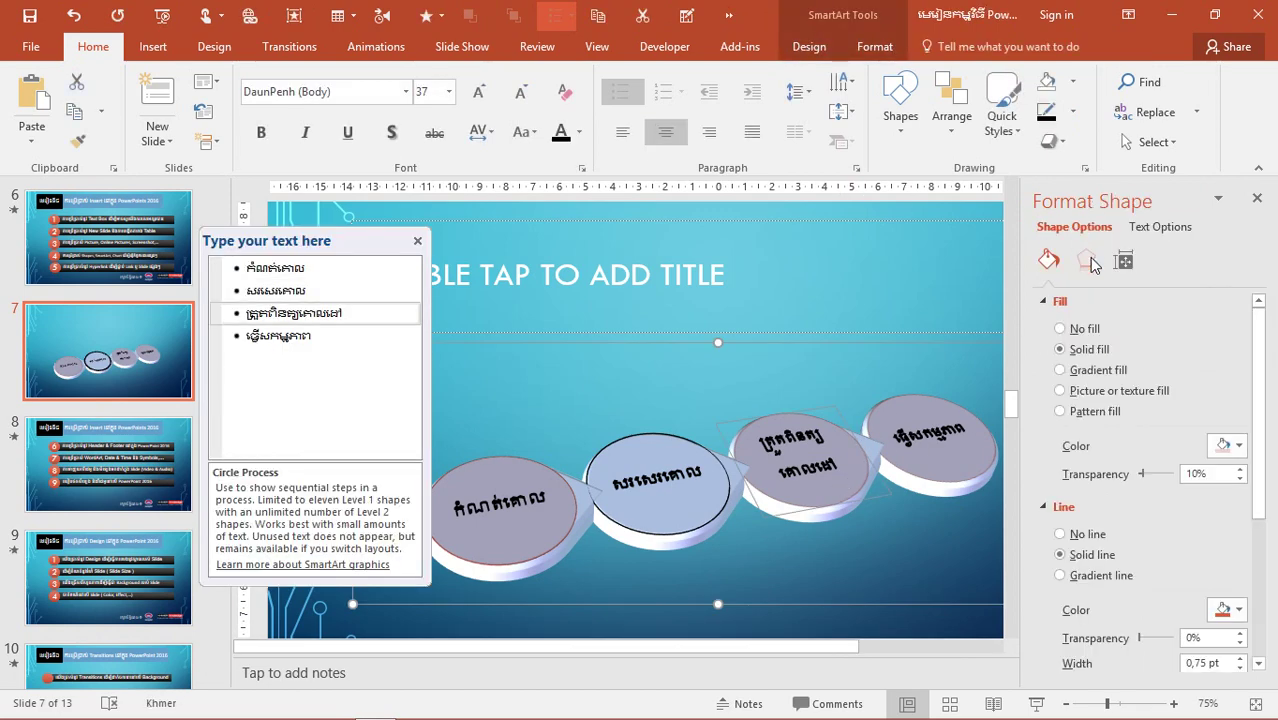
- Apply the 3-D rotation preset X 334°, Y 18°, Z 0° to the discs
click(1086, 260)
scroll(1129, 523, down, 3)
scroll(1106, 485, up, 2)
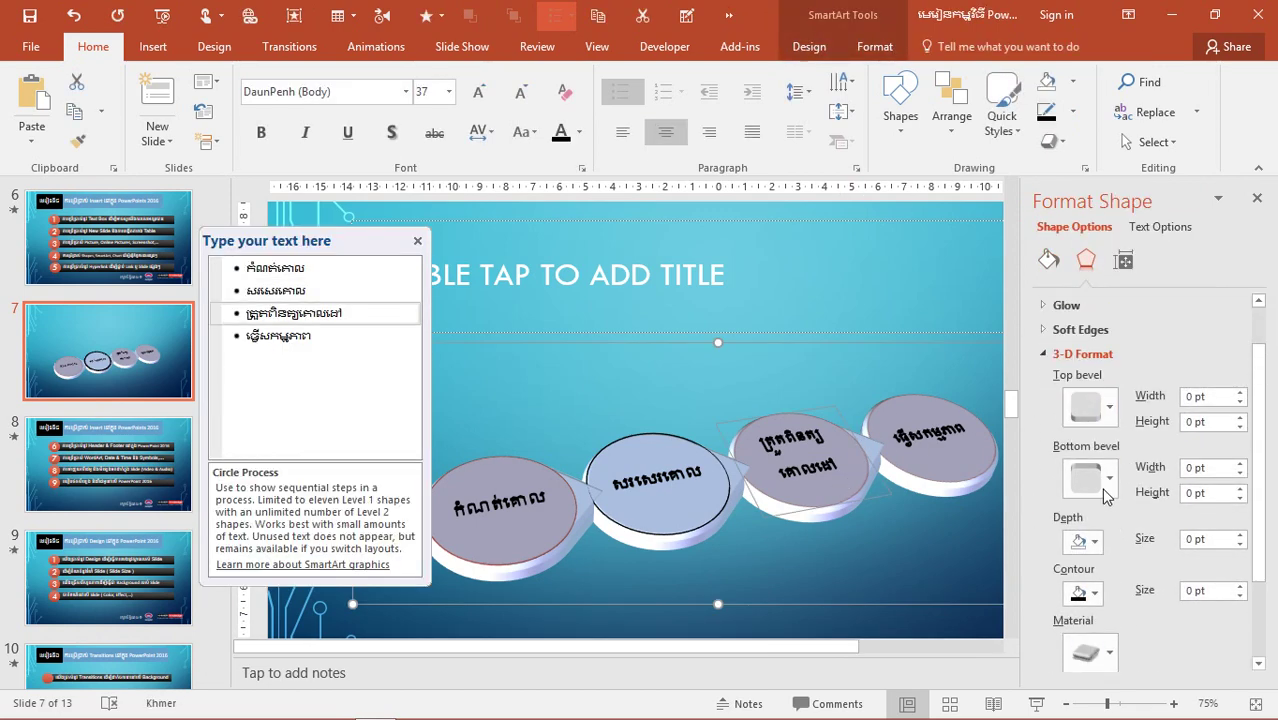
click(1046, 354)
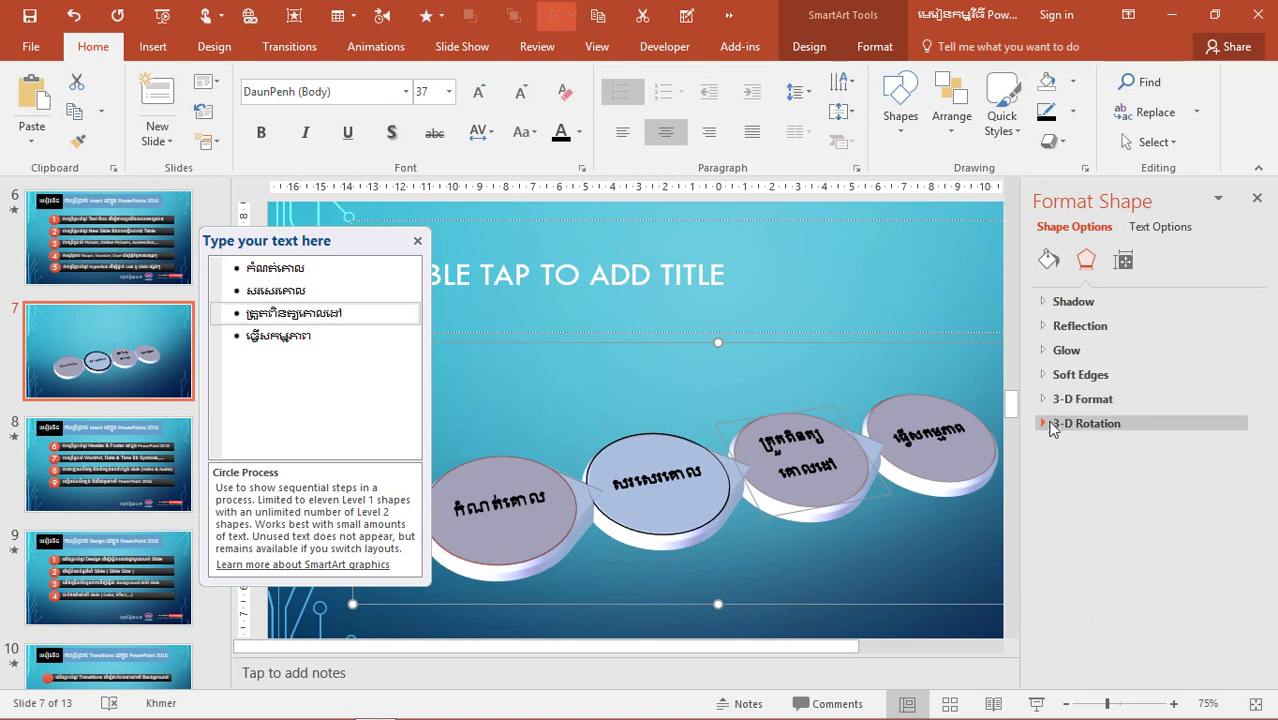
click(1052, 424)
click(1212, 452)
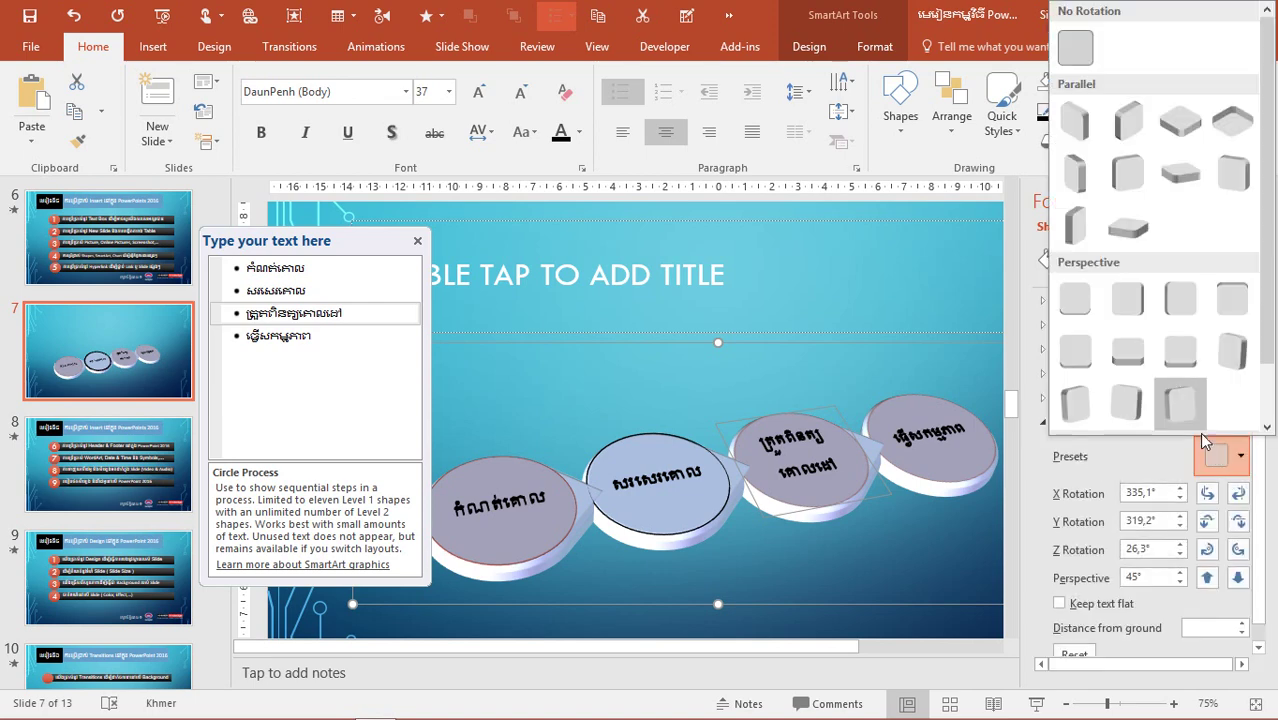
key(Escape)
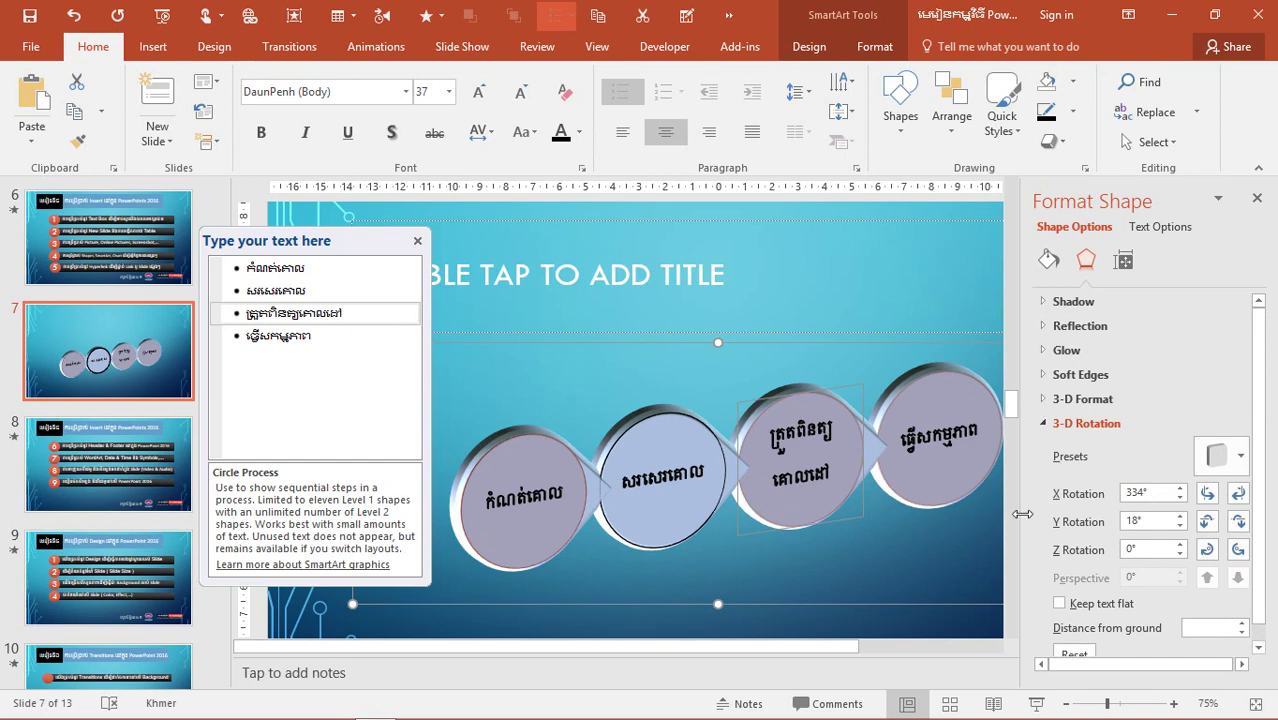
- Widen the slide view and move the graphic up and left on slide 7
drag(1022, 514, 1083, 506)
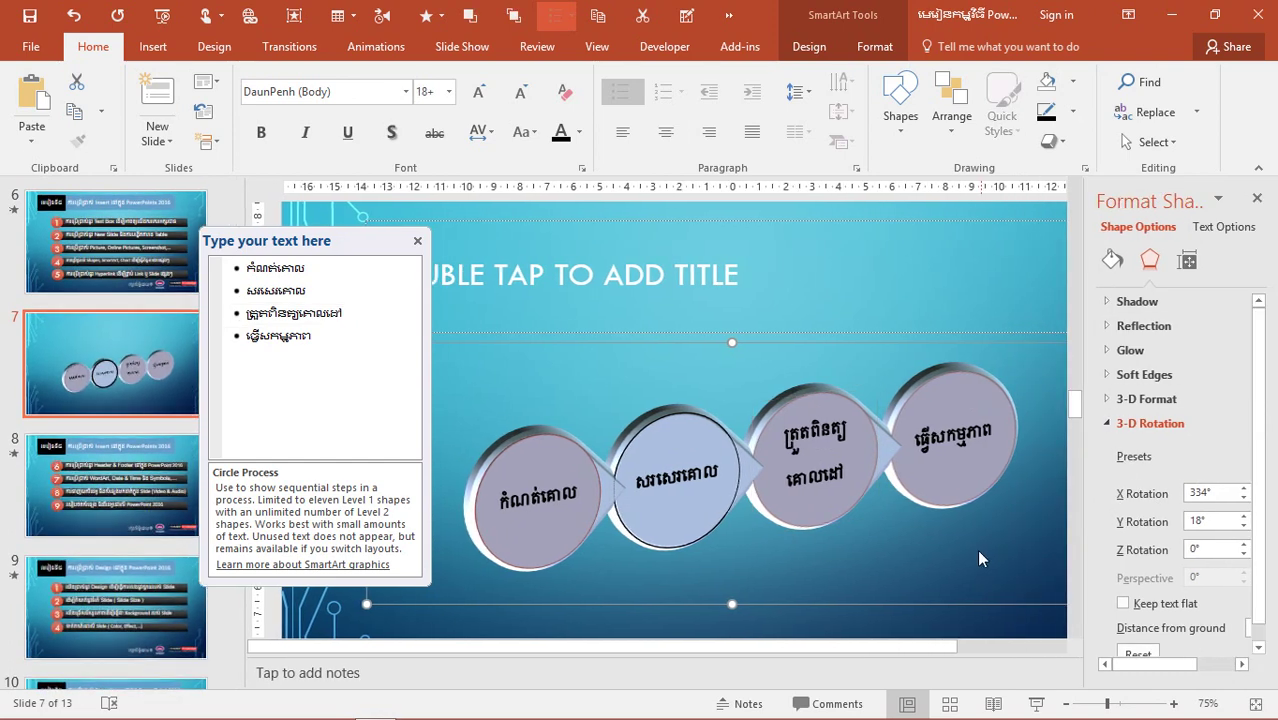
drag(768, 342, 697, 301)
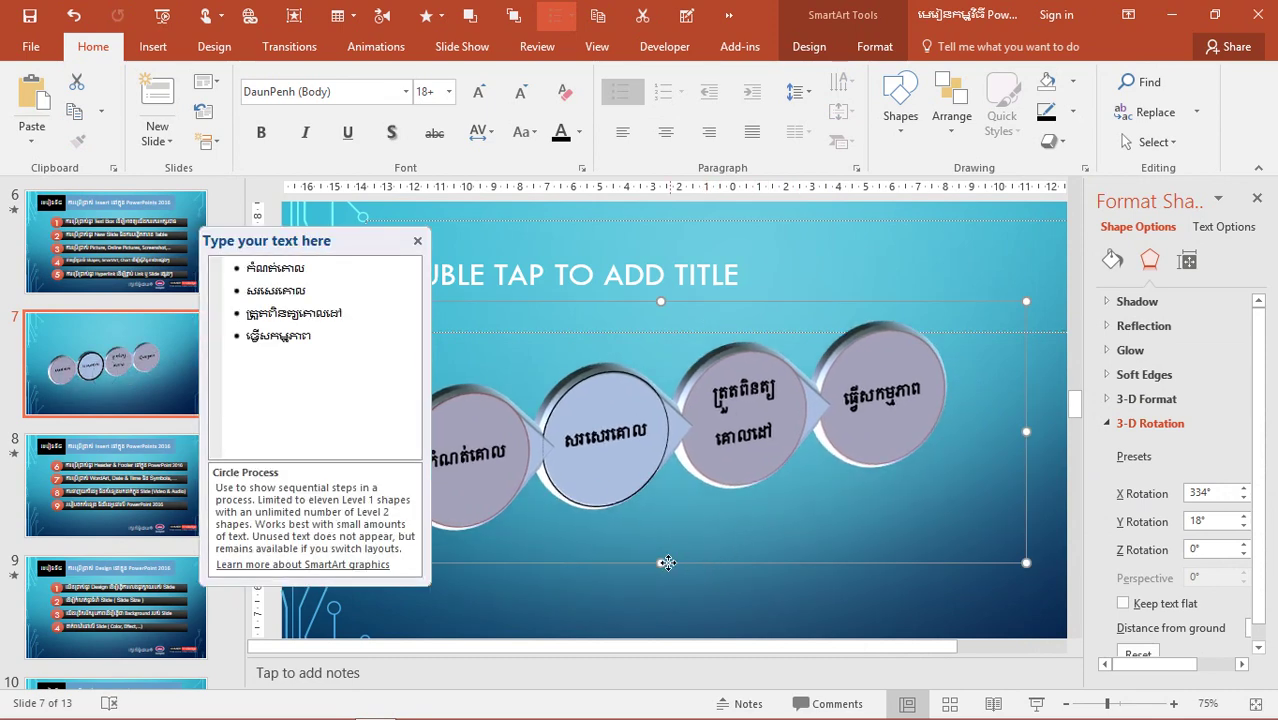
click(800, 46)
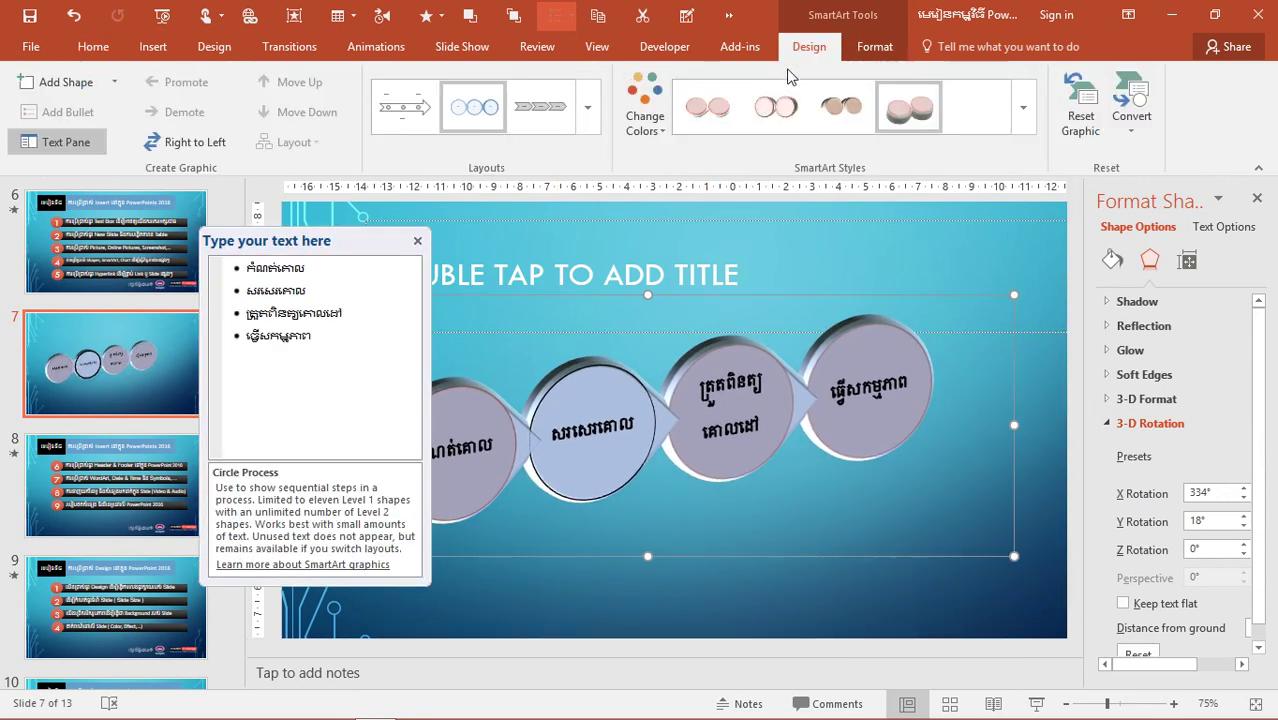
click(1023, 107)
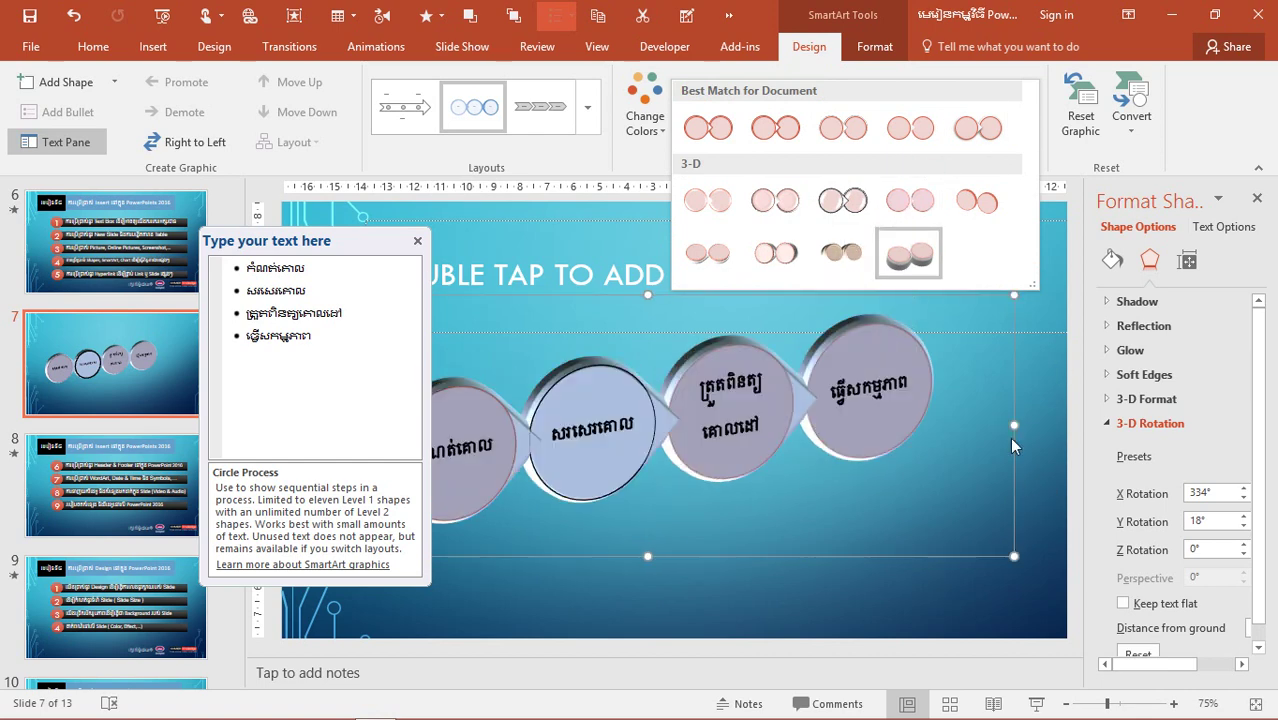
click(875, 46)
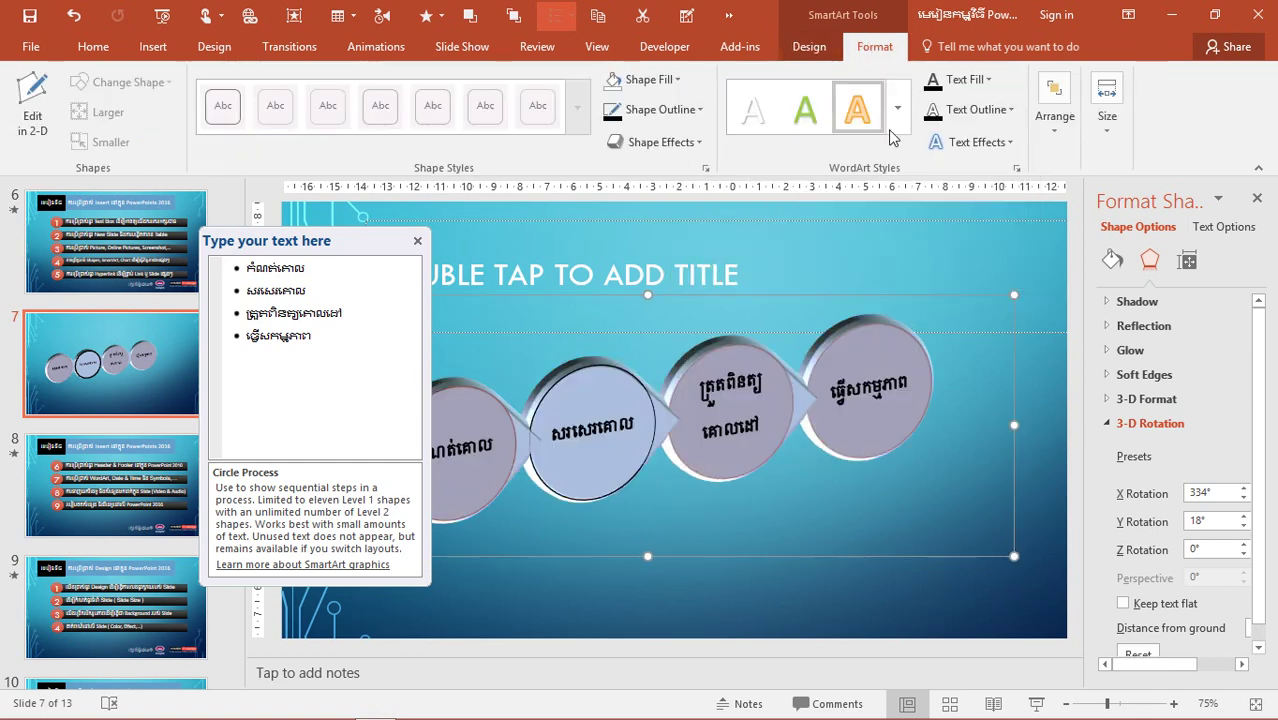
click(814, 48)
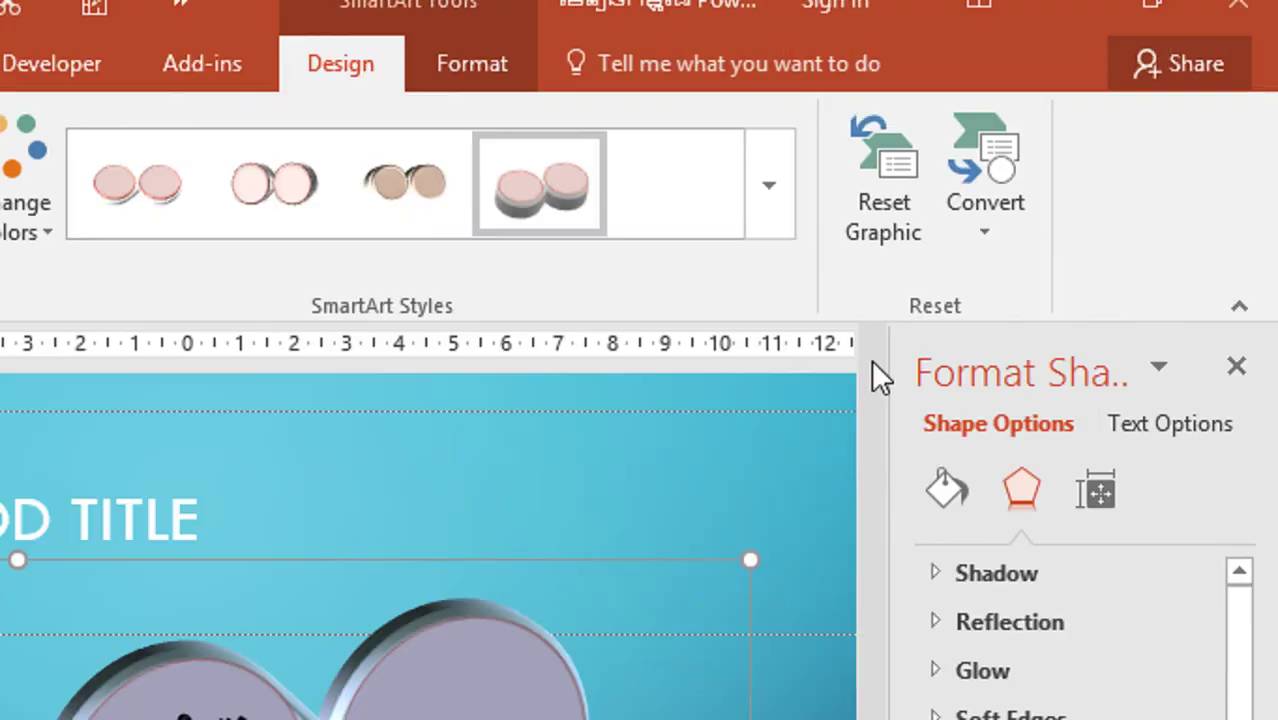
click(890, 230)
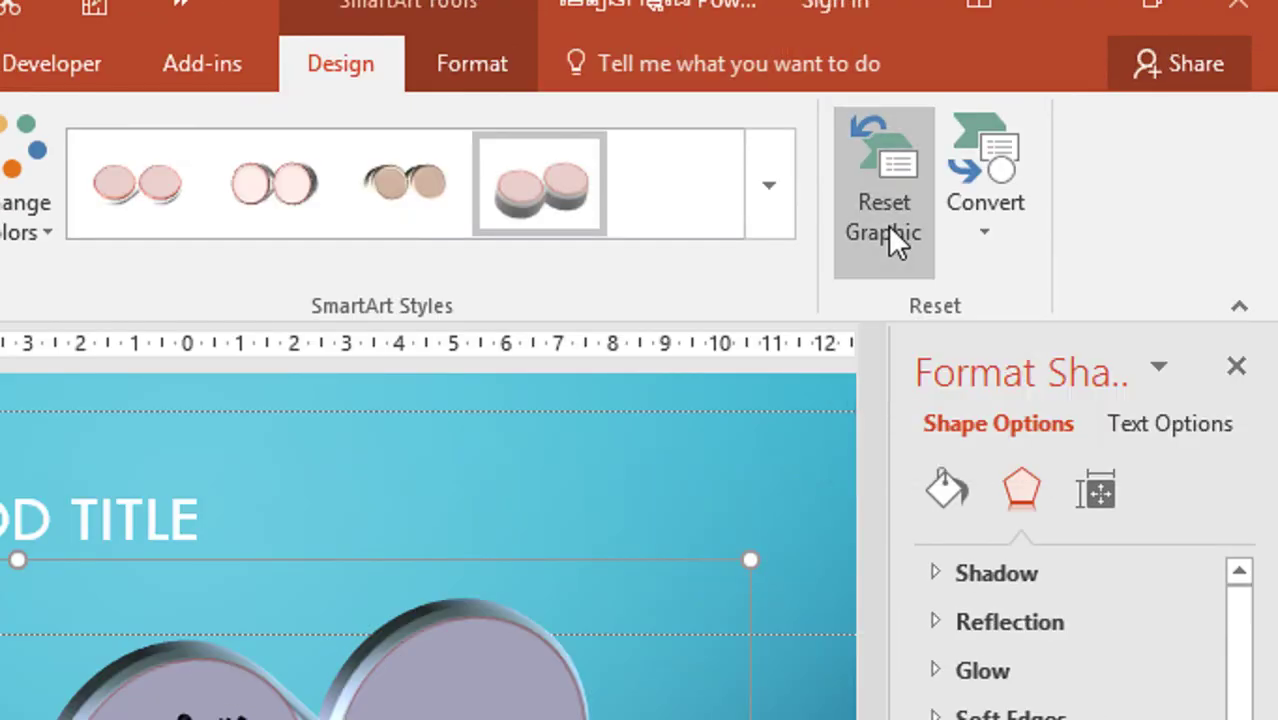
click(968, 197)
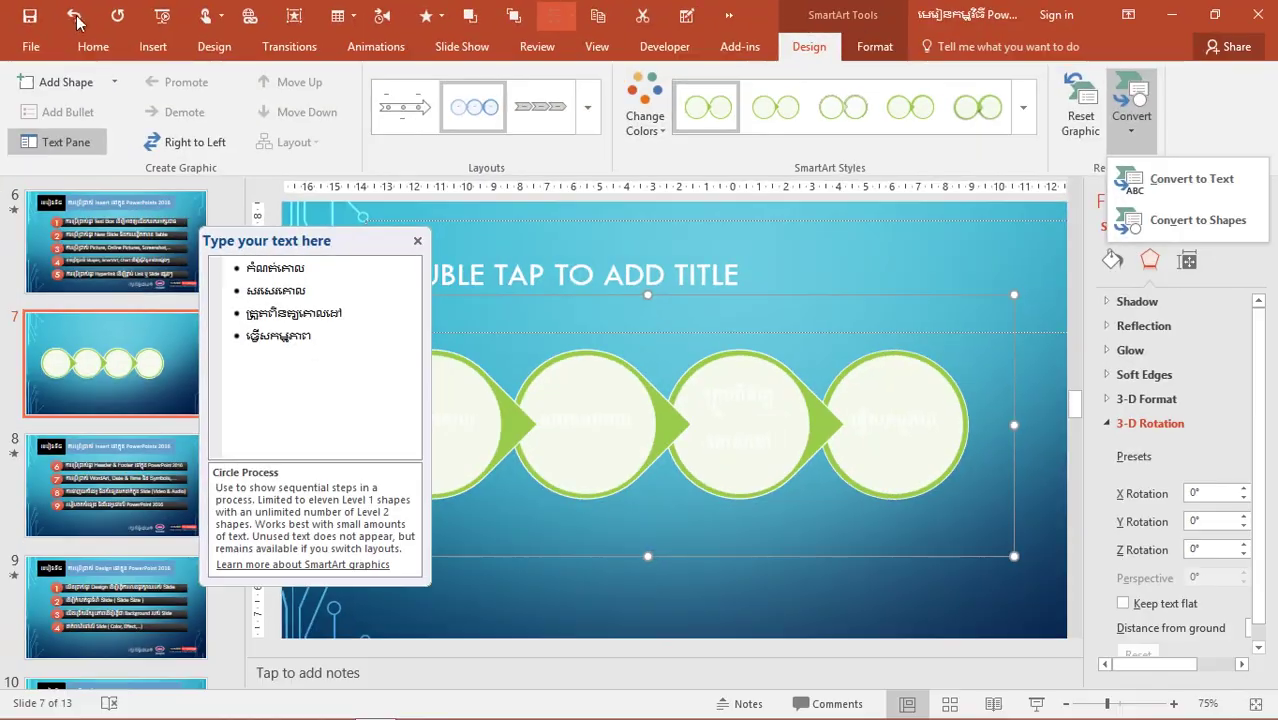
click(73, 15)
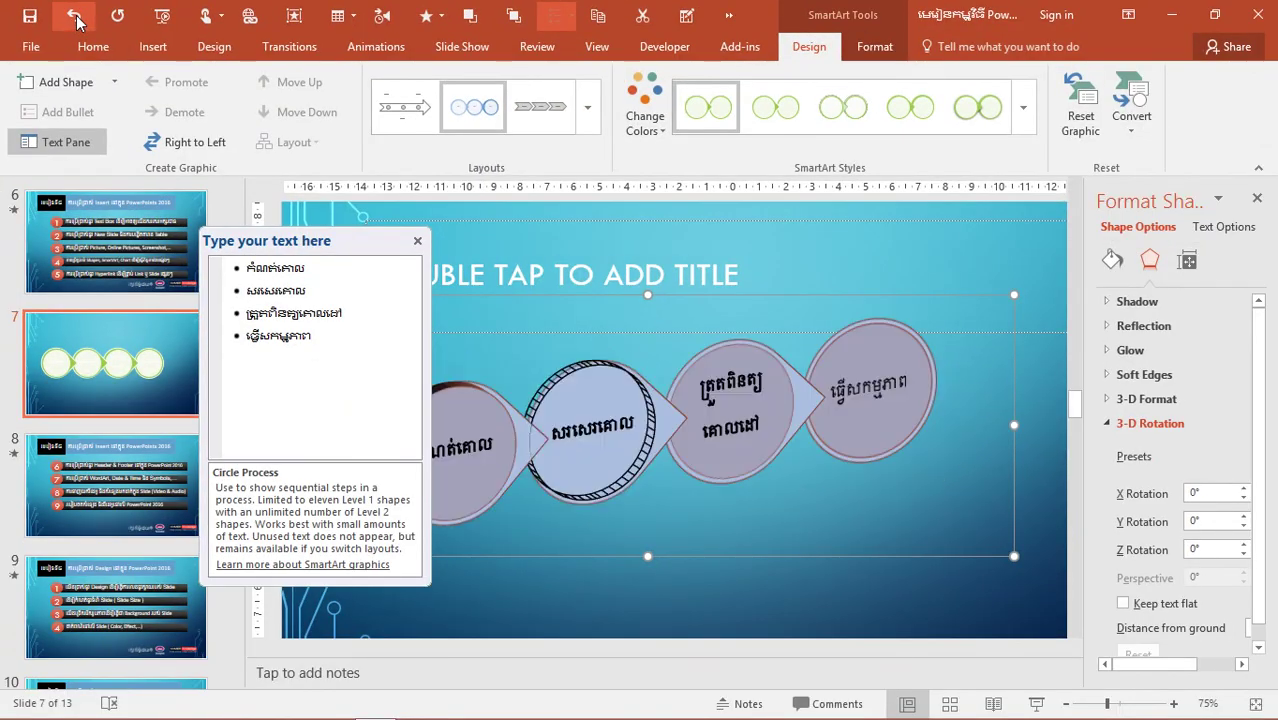
click(876, 606)
click(845, 430)
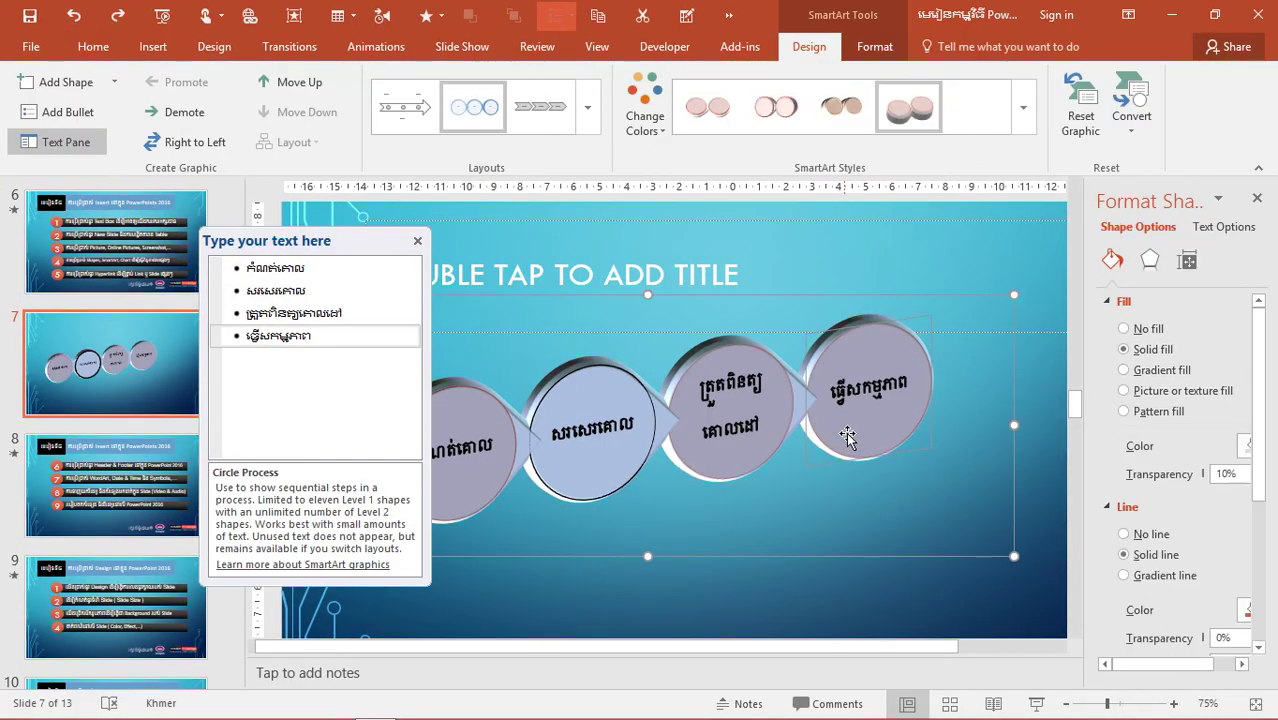
click(875, 553)
click(598, 428)
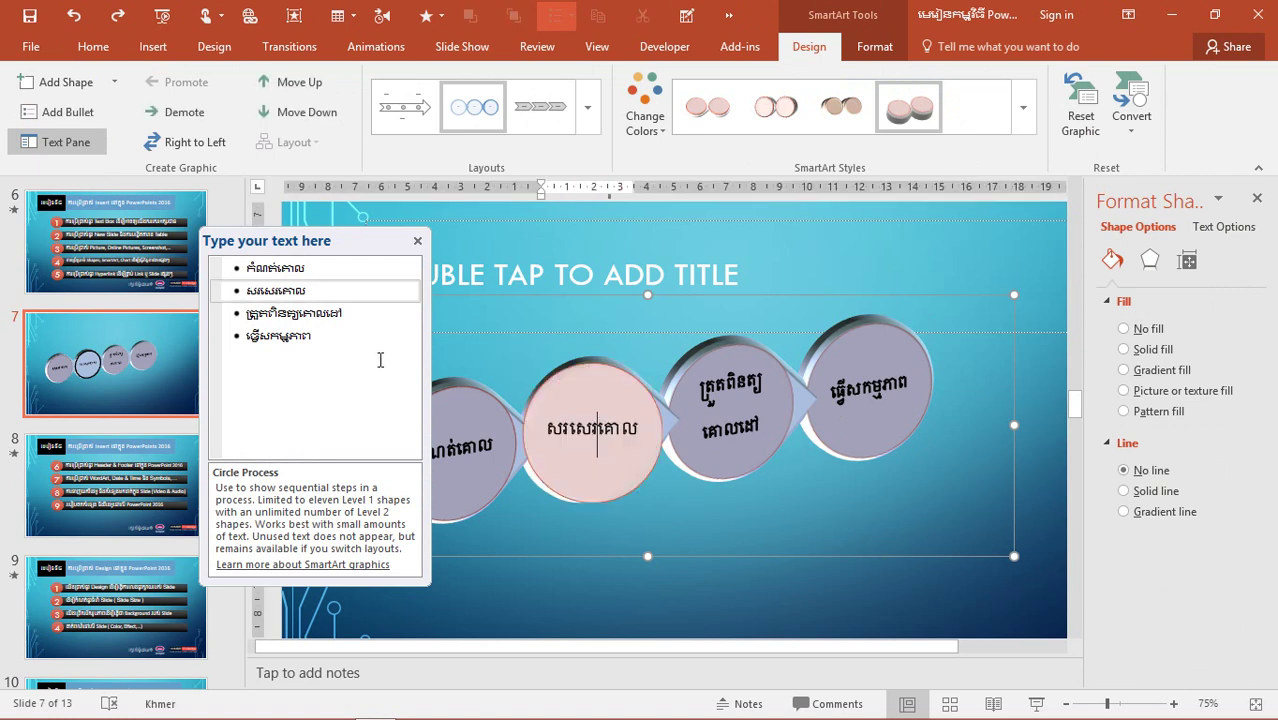
click(325, 341)
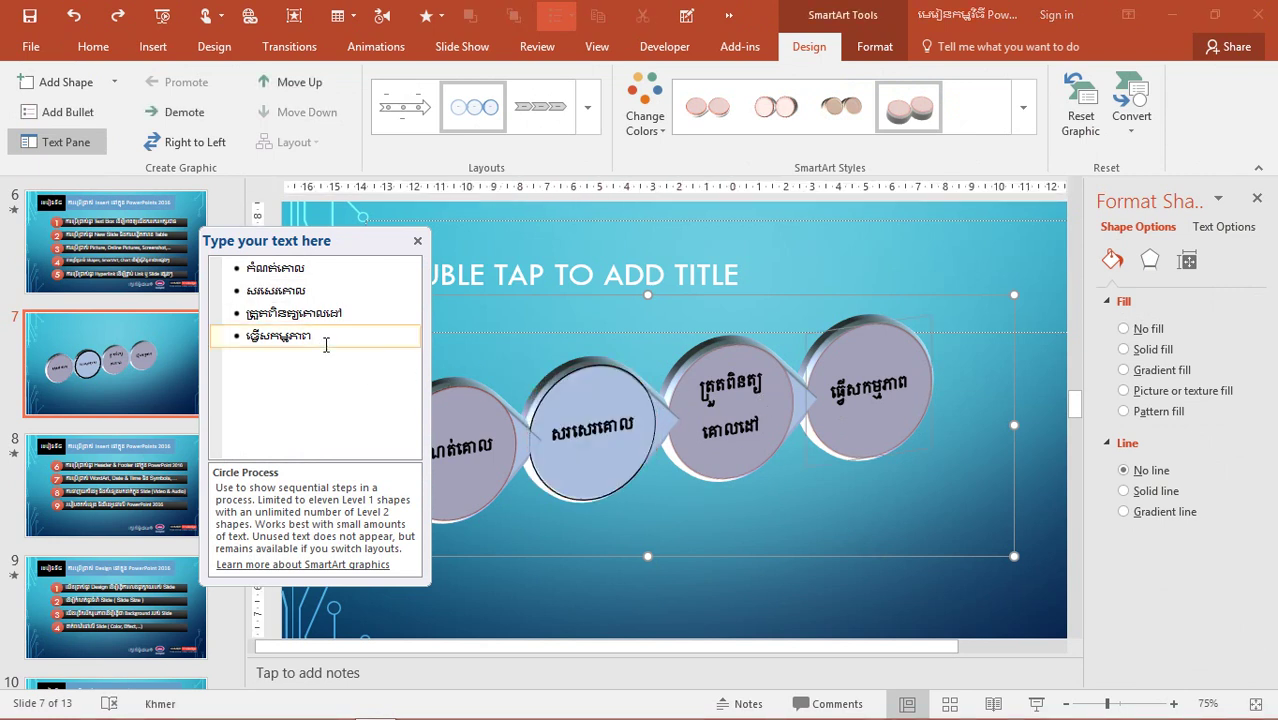
key(BackSpace)
key(BackSpace)
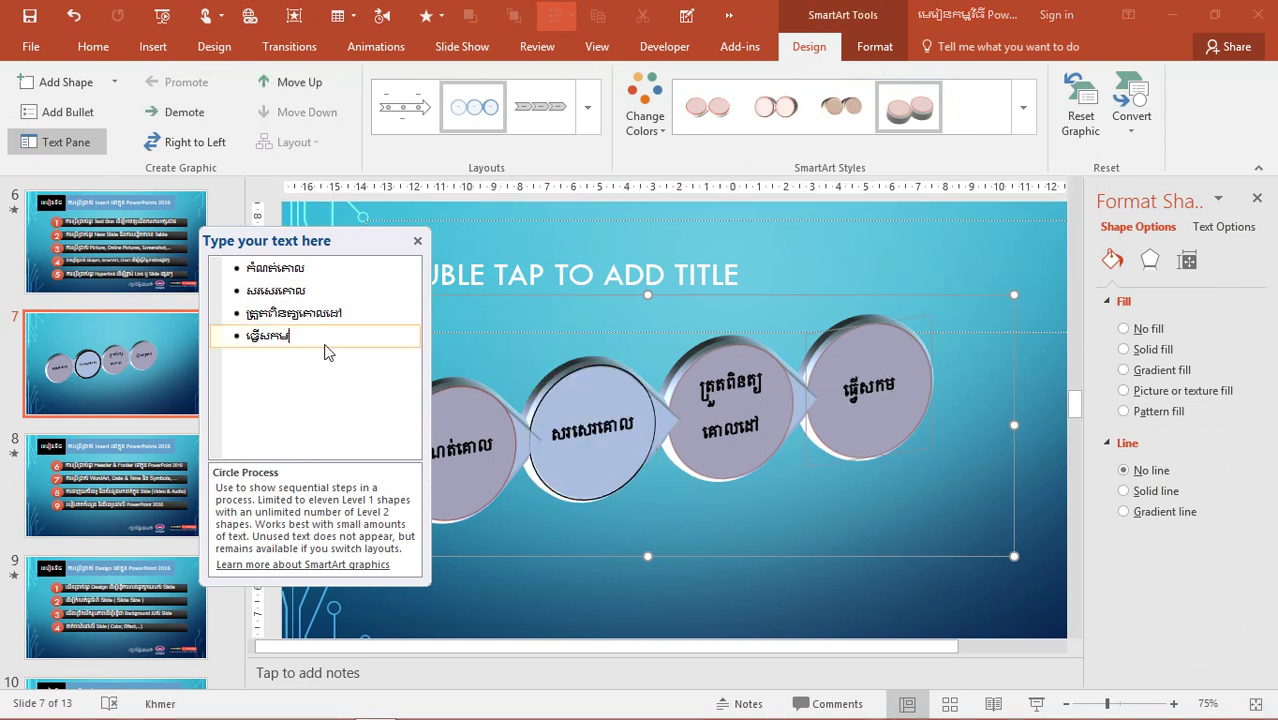
key(BackSpace)
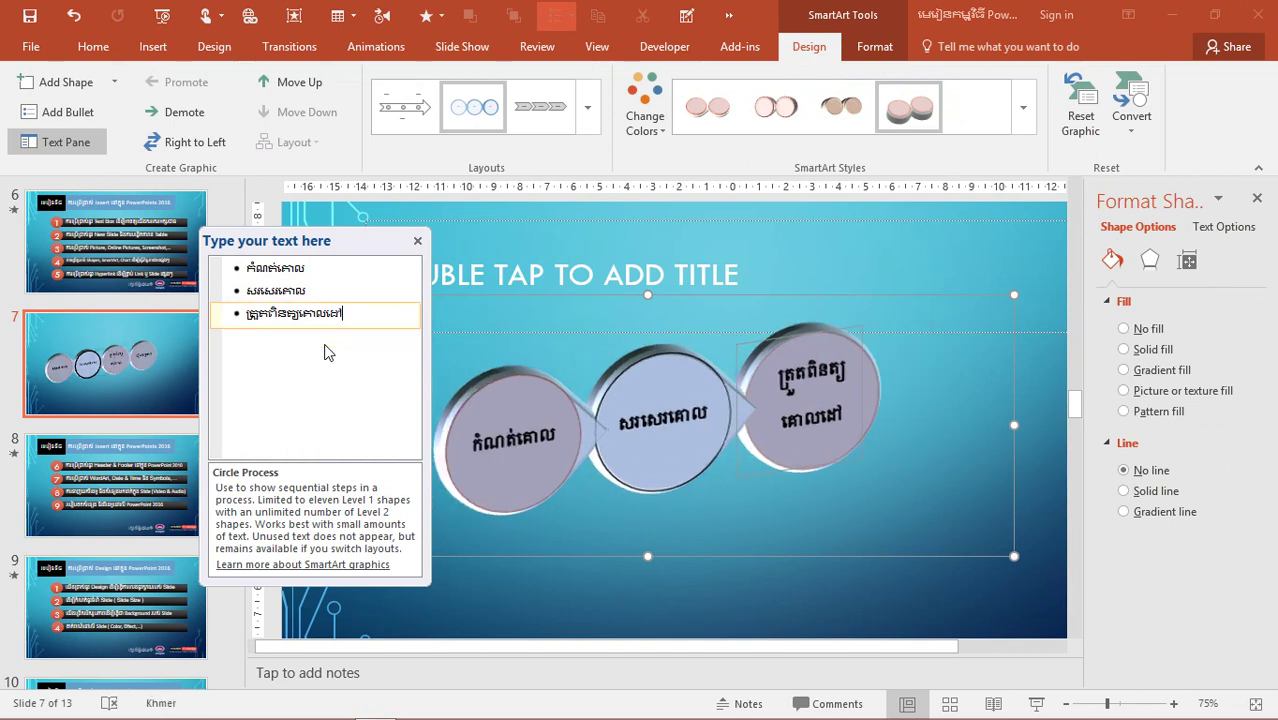
click(811, 592)
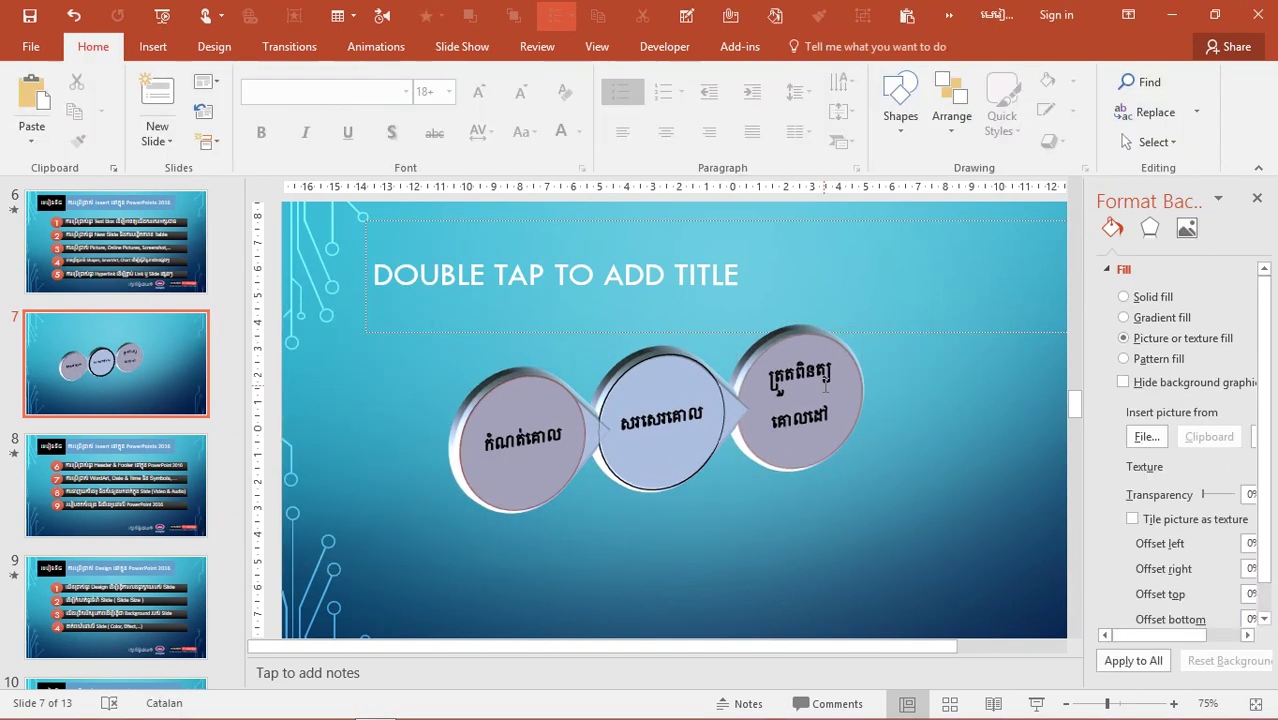
click(856, 402)
click(933, 491)
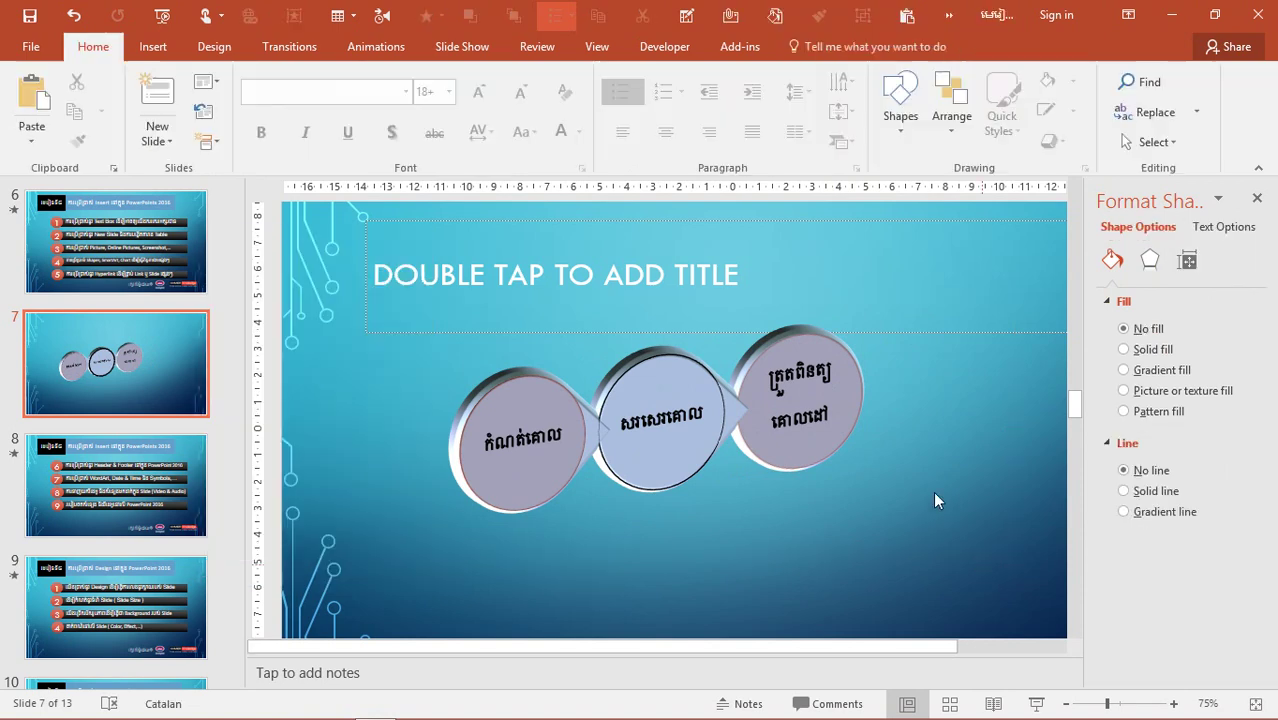
click(793, 440)
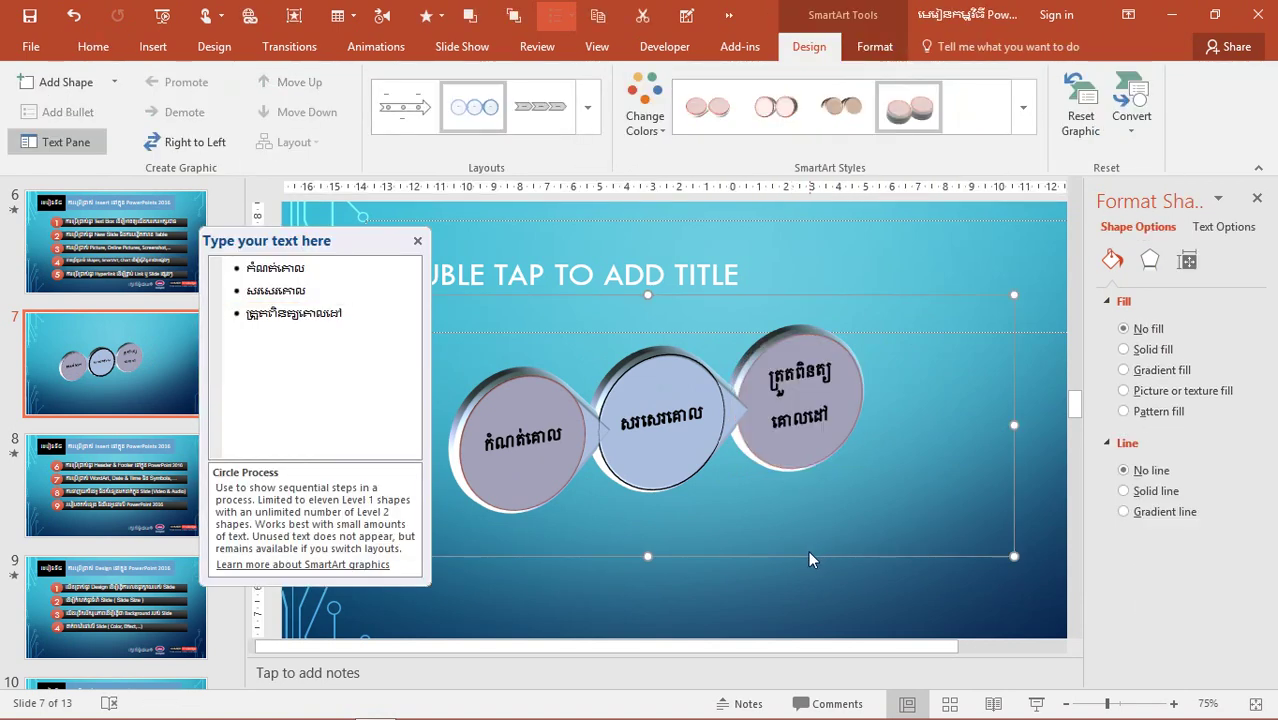
drag(809, 561, 809, 589)
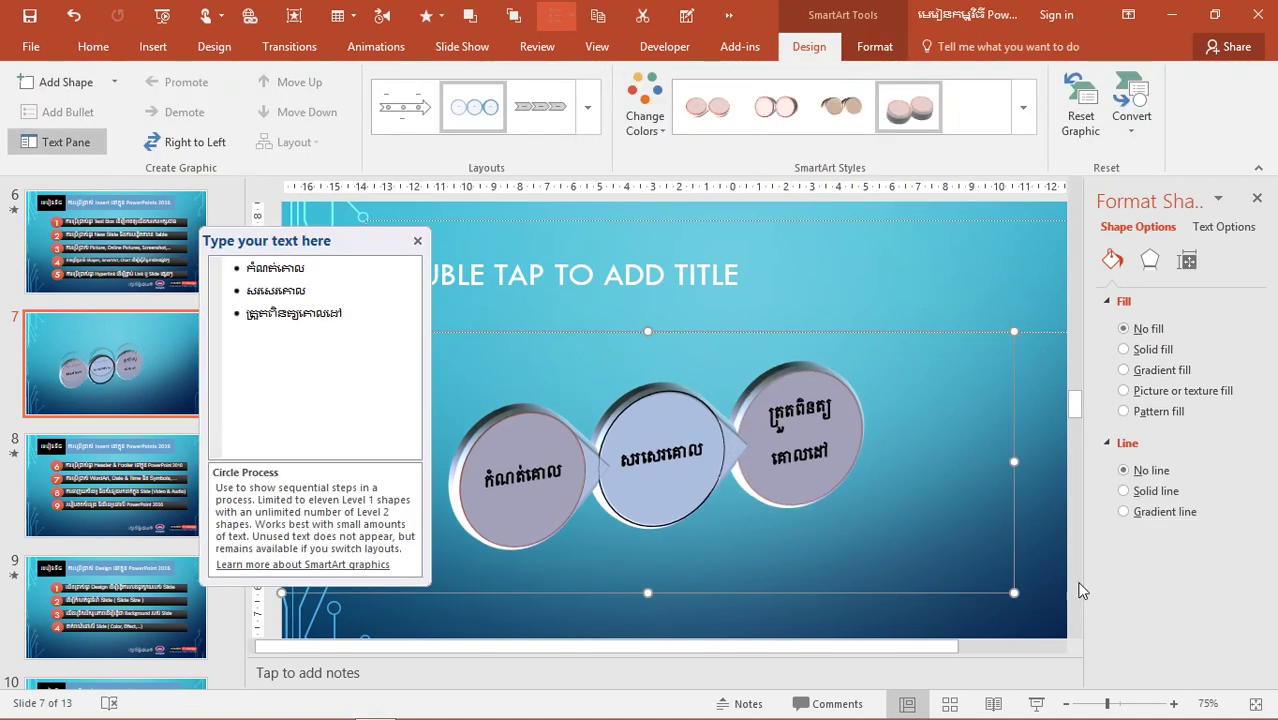
scroll(1078, 590, down, 1)
scroll(1068, 408, up, 2)
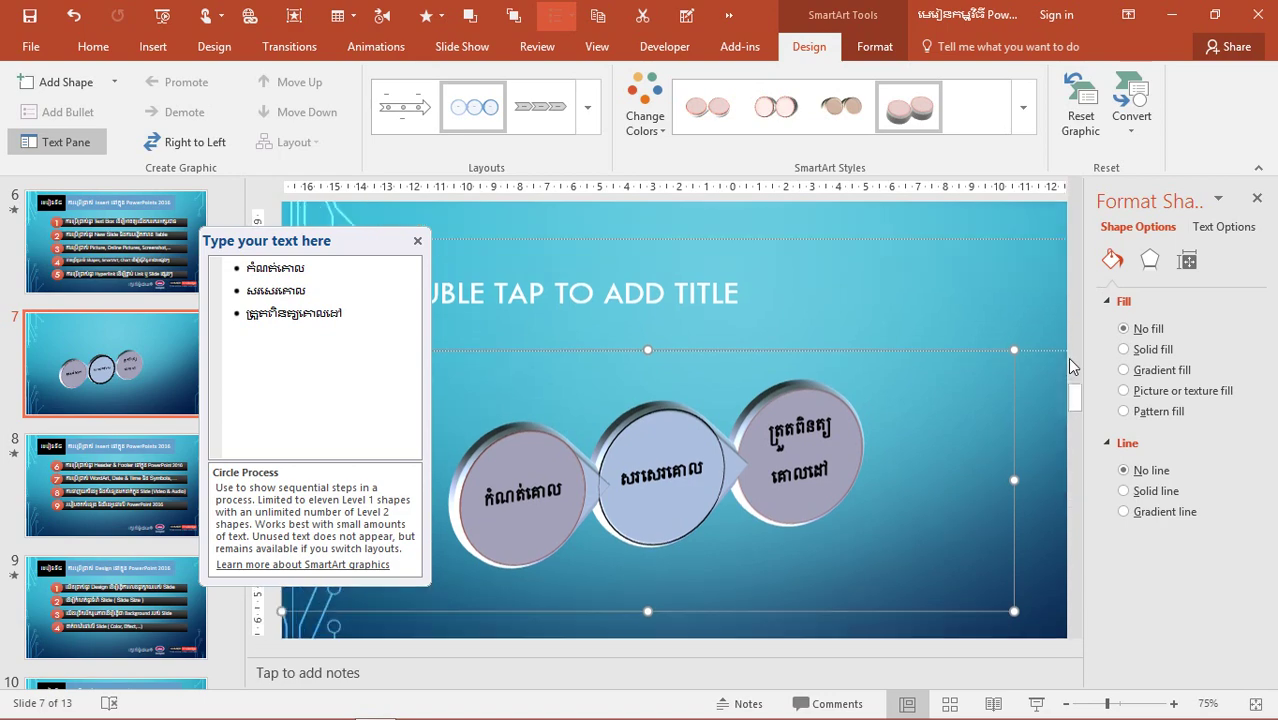
click(1036, 705)
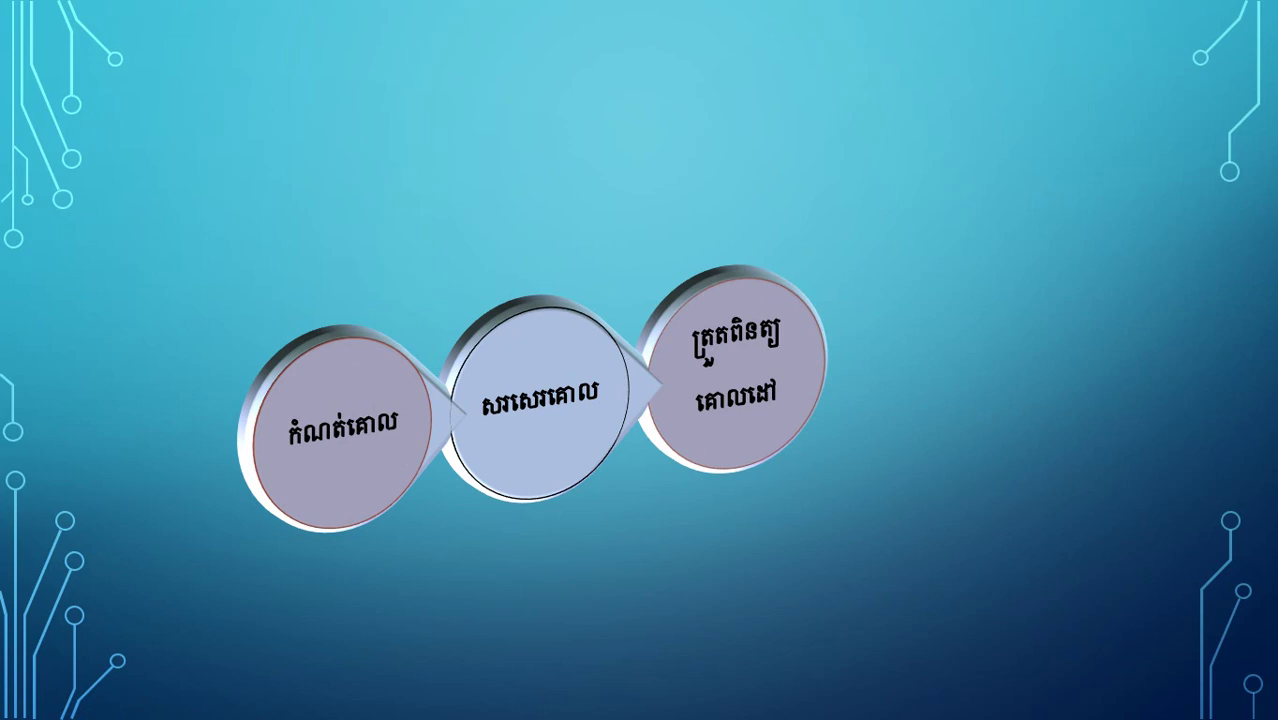
right_click(908, 546)
- Return to editing, move the text pane aside and narrow the Format pane
click(923, 529)
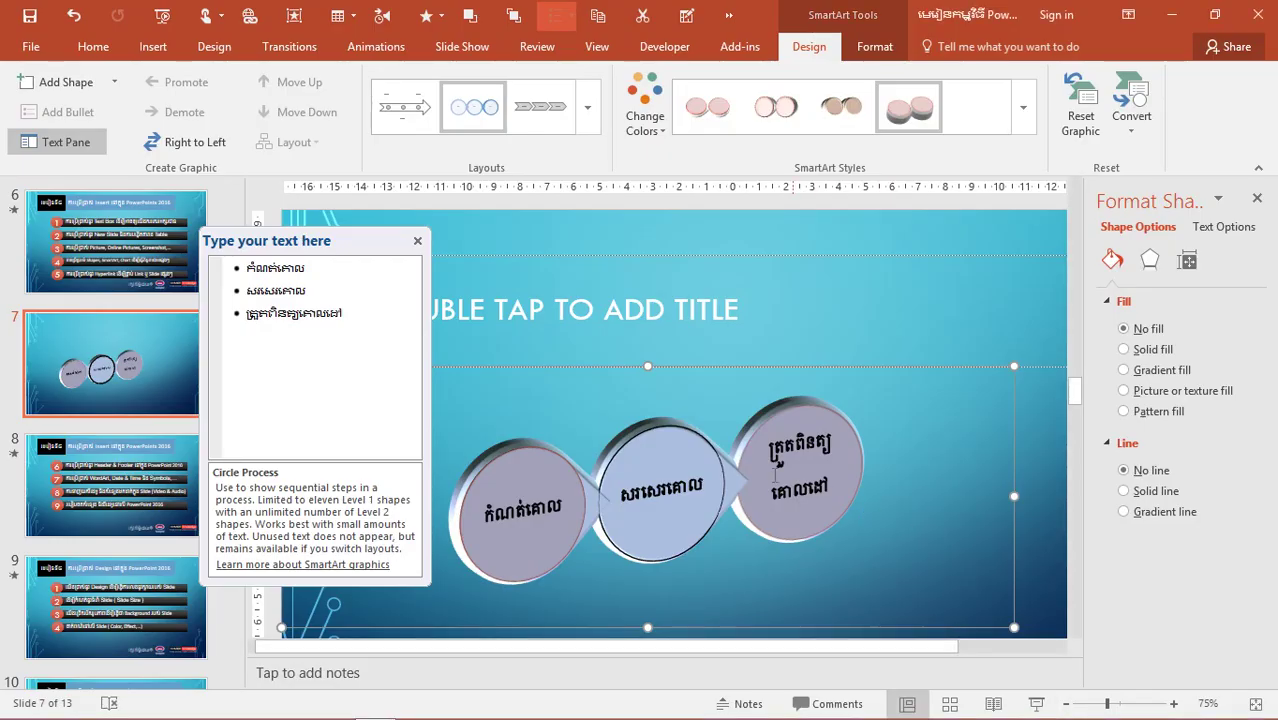
drag(370, 255, 210, 198)
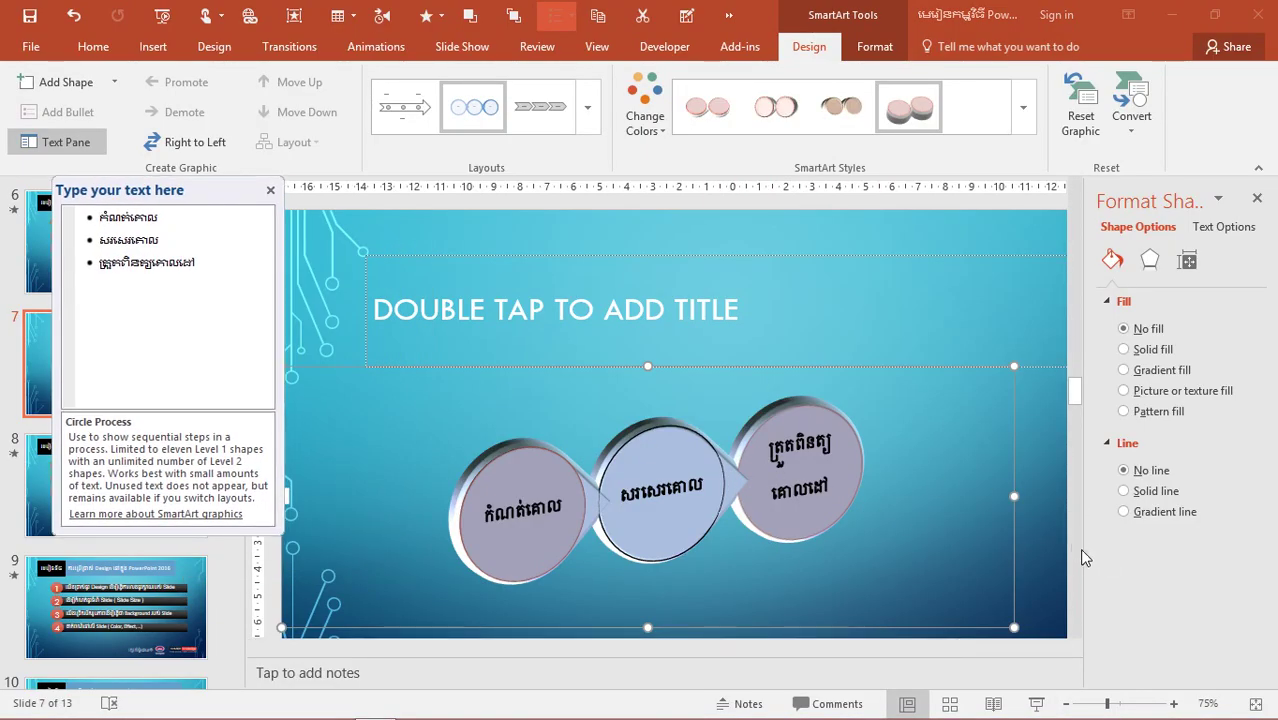
drag(1079, 548, 1125, 544)
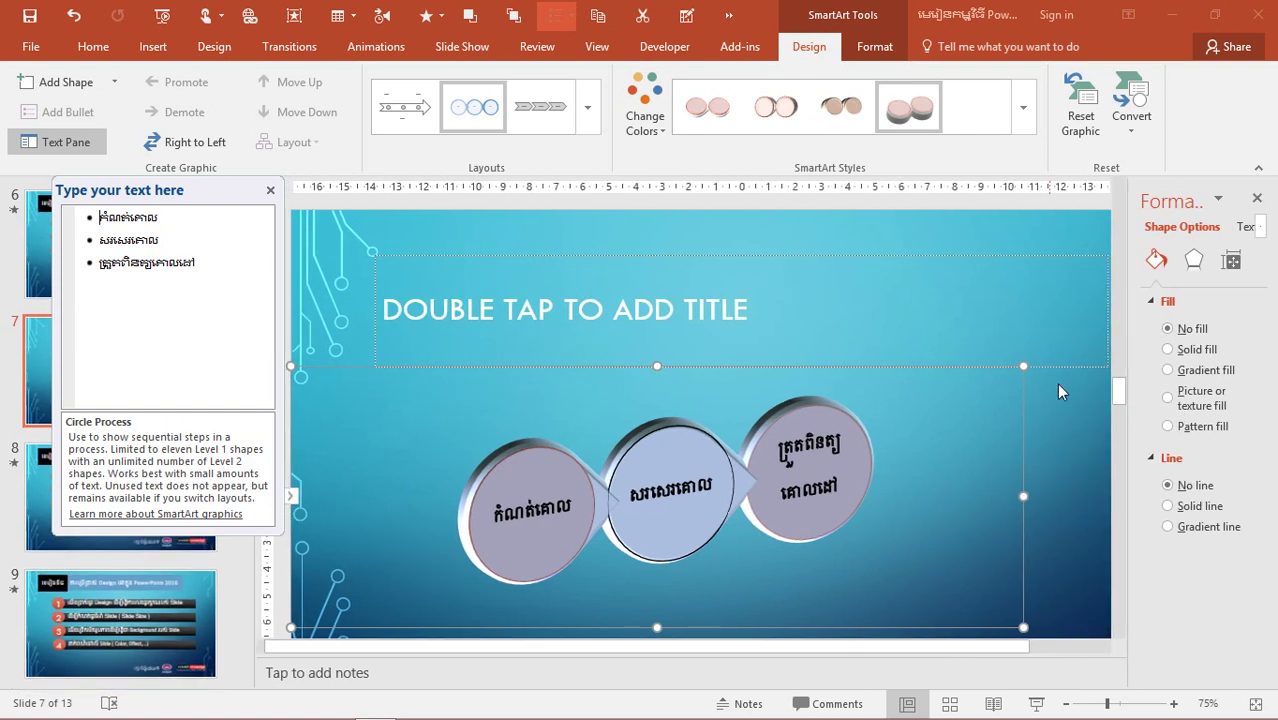
- Move the circle graphic up and to the right, then open the full Layouts gallery
click(795, 512)
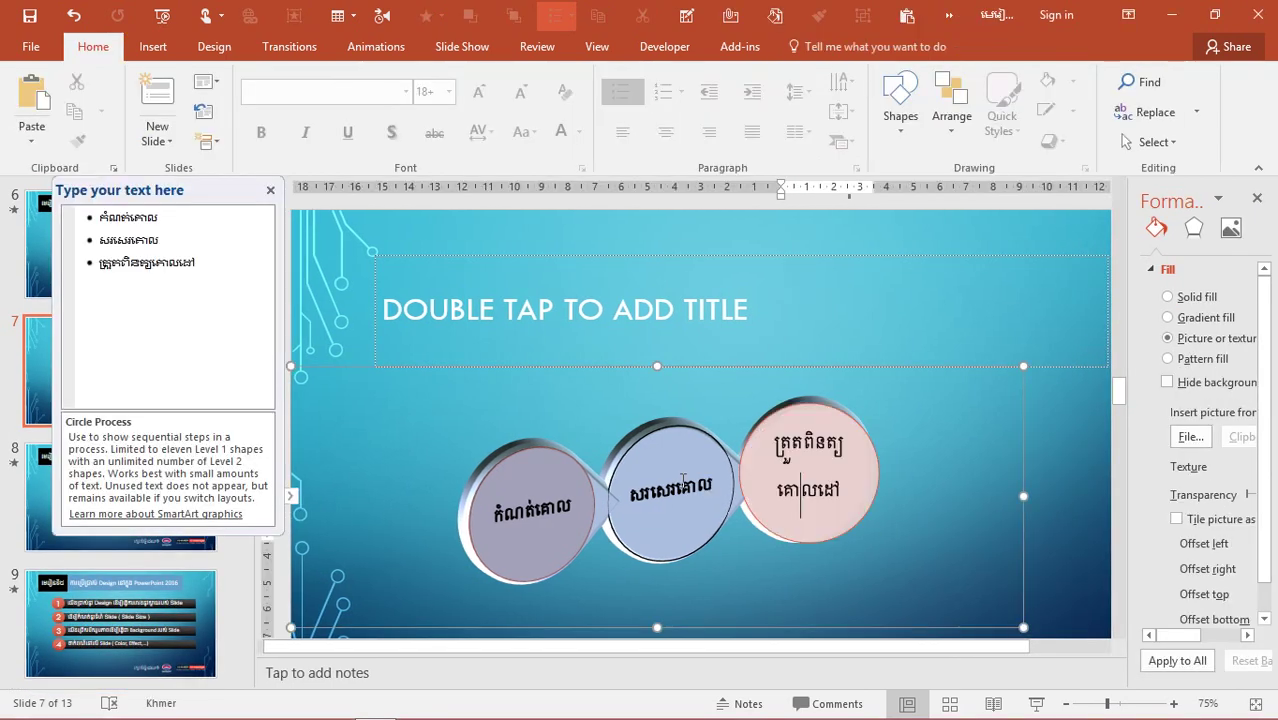
drag(594, 364, 657, 338)
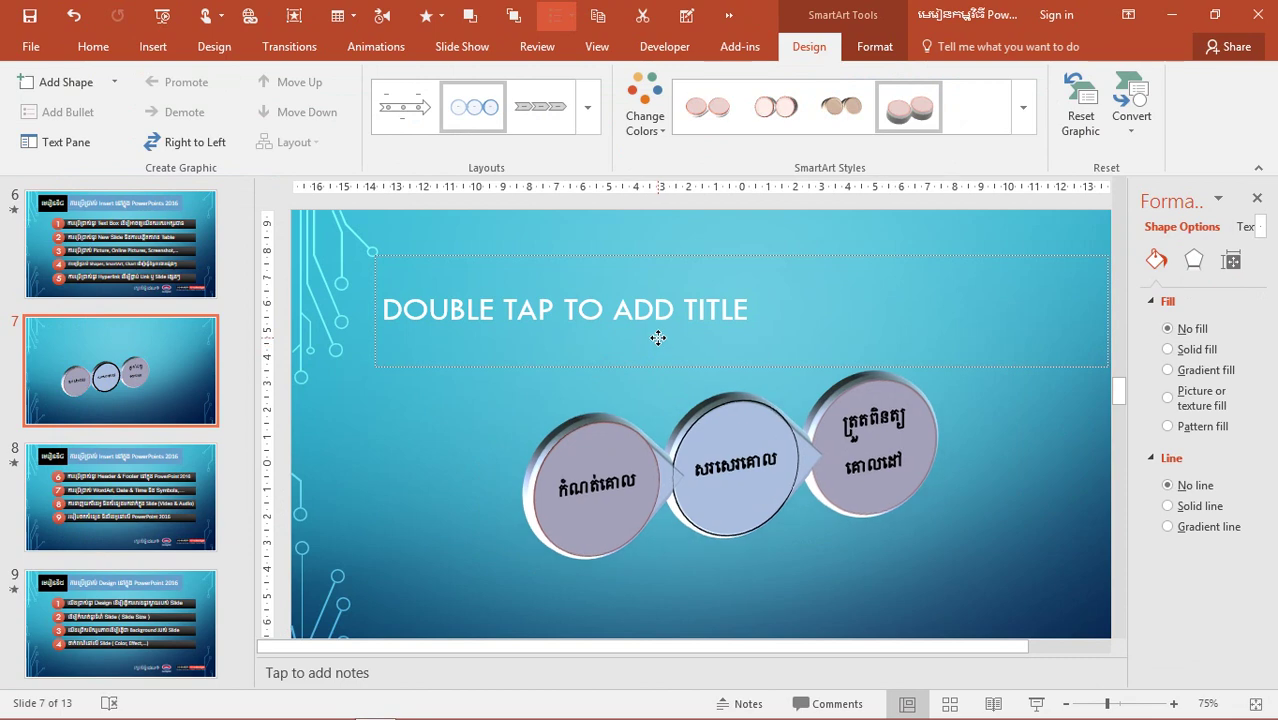
click(1114, 590)
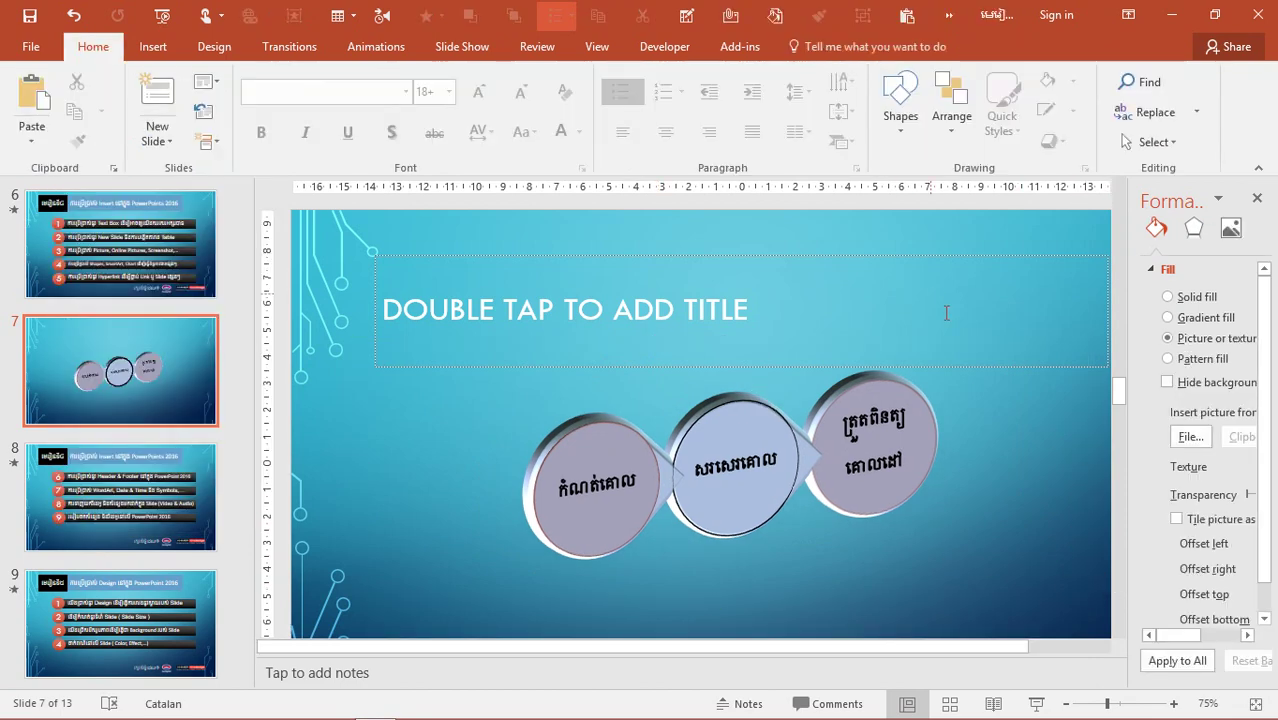
click(595, 354)
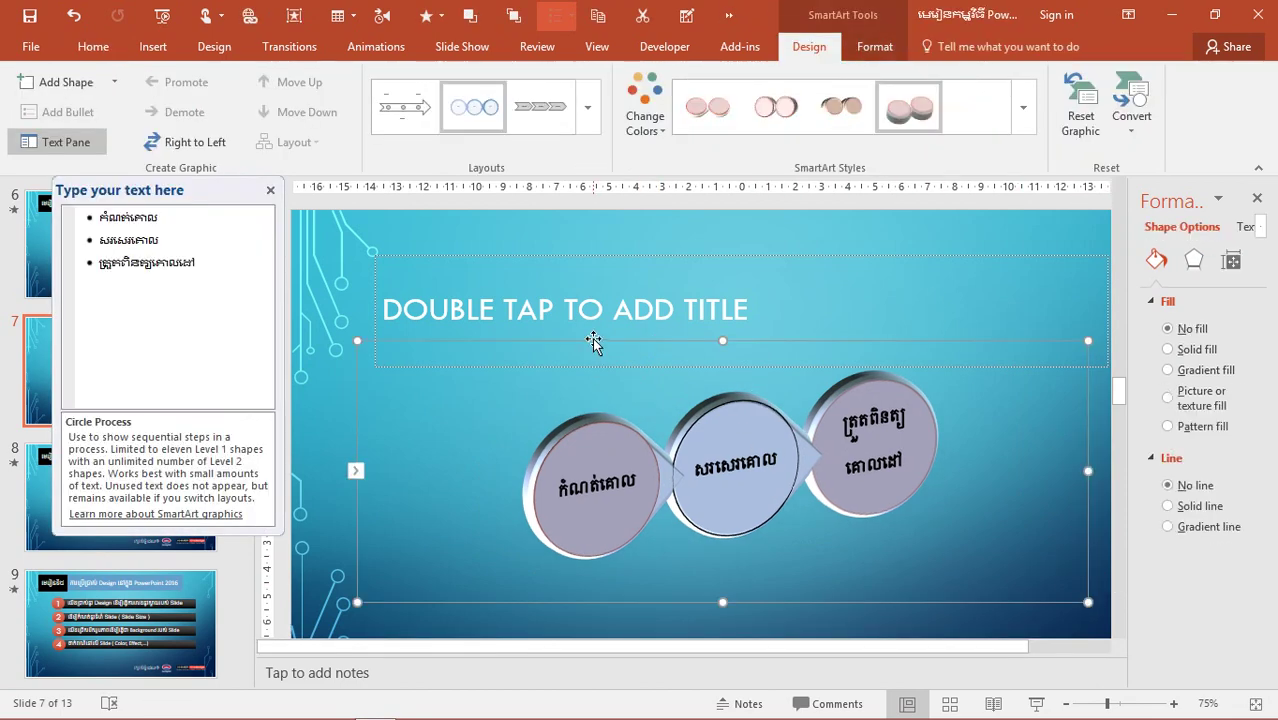
click(587, 107)
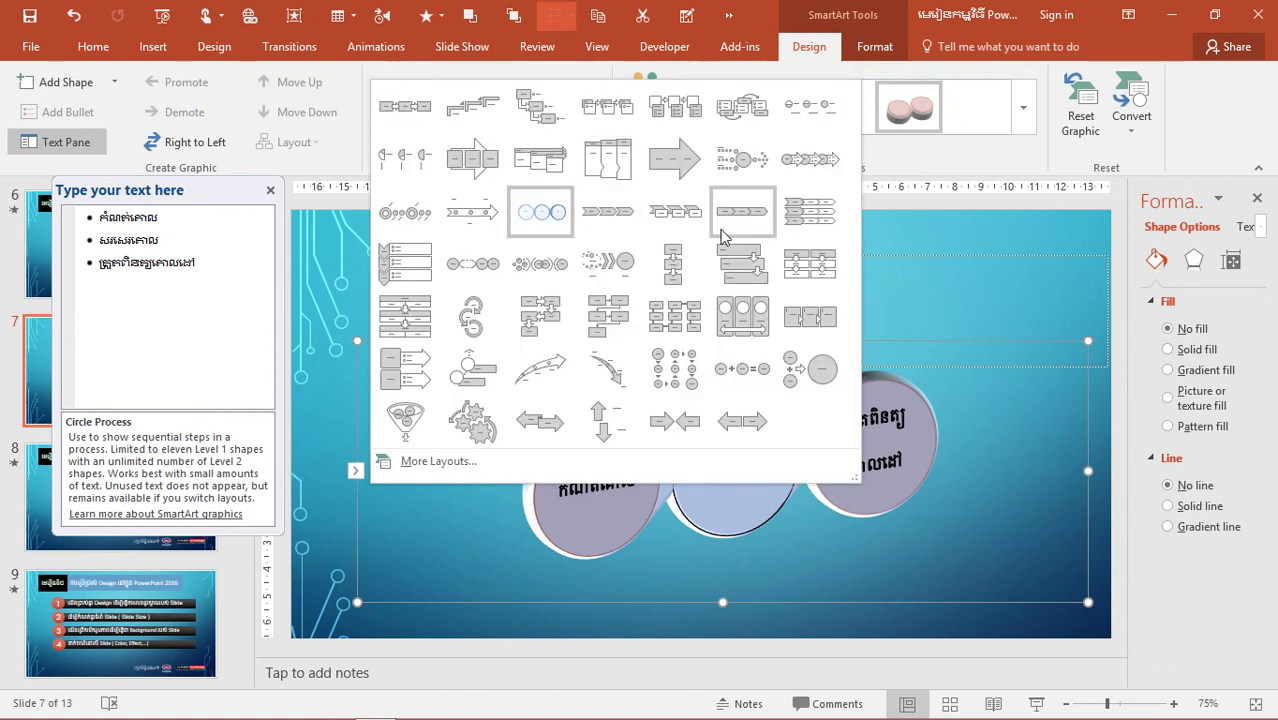
- Try the Vertical Equation layout, undo it, then apply Circle Arrow Process
click(818, 375)
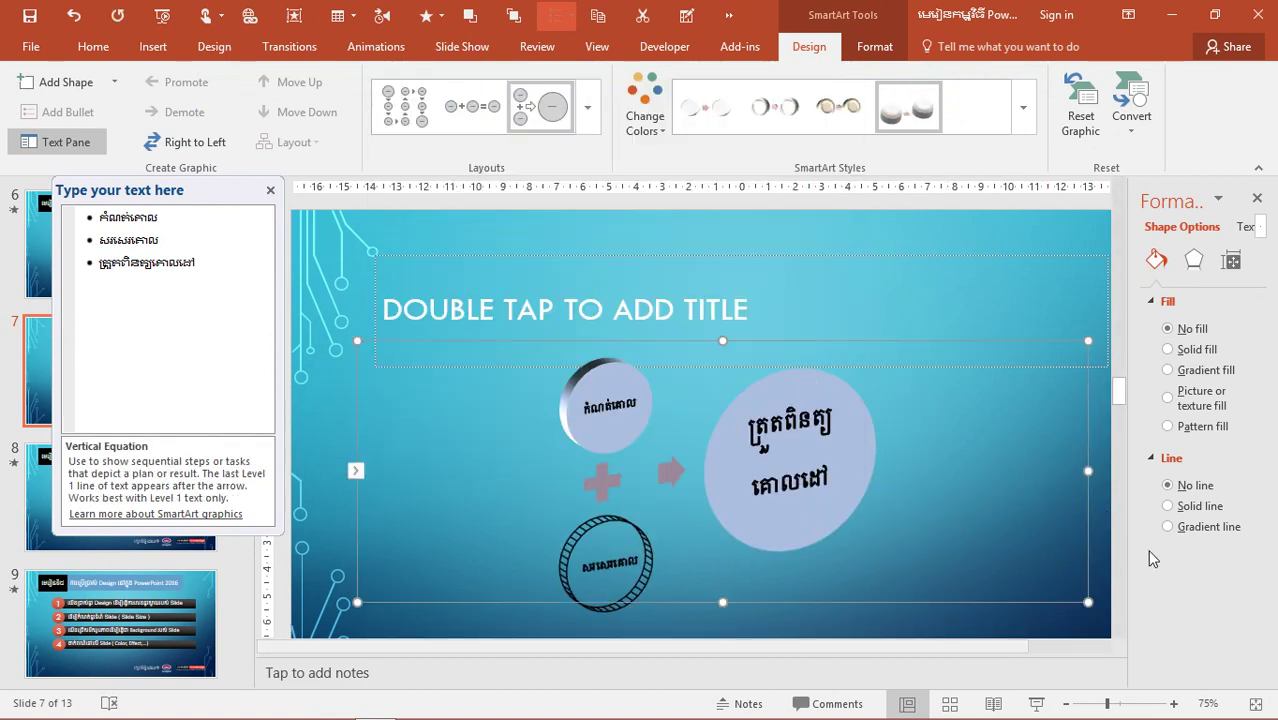
click(73, 15)
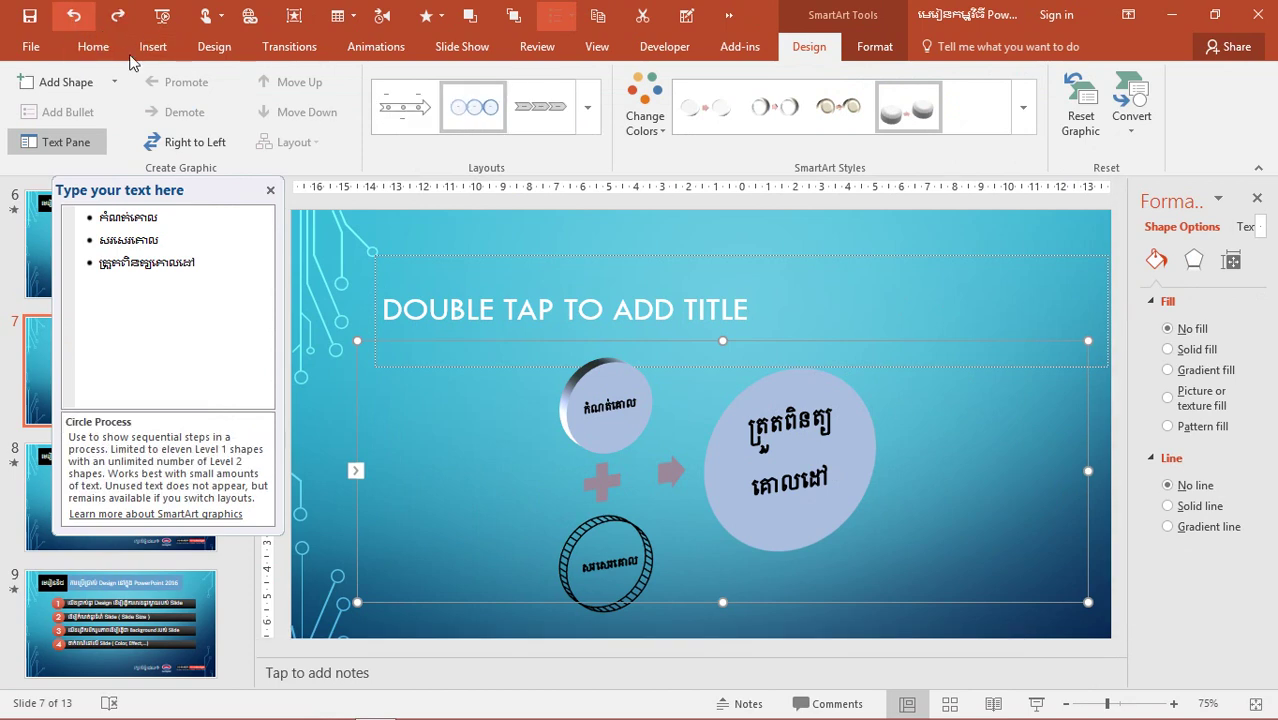
click(590, 113)
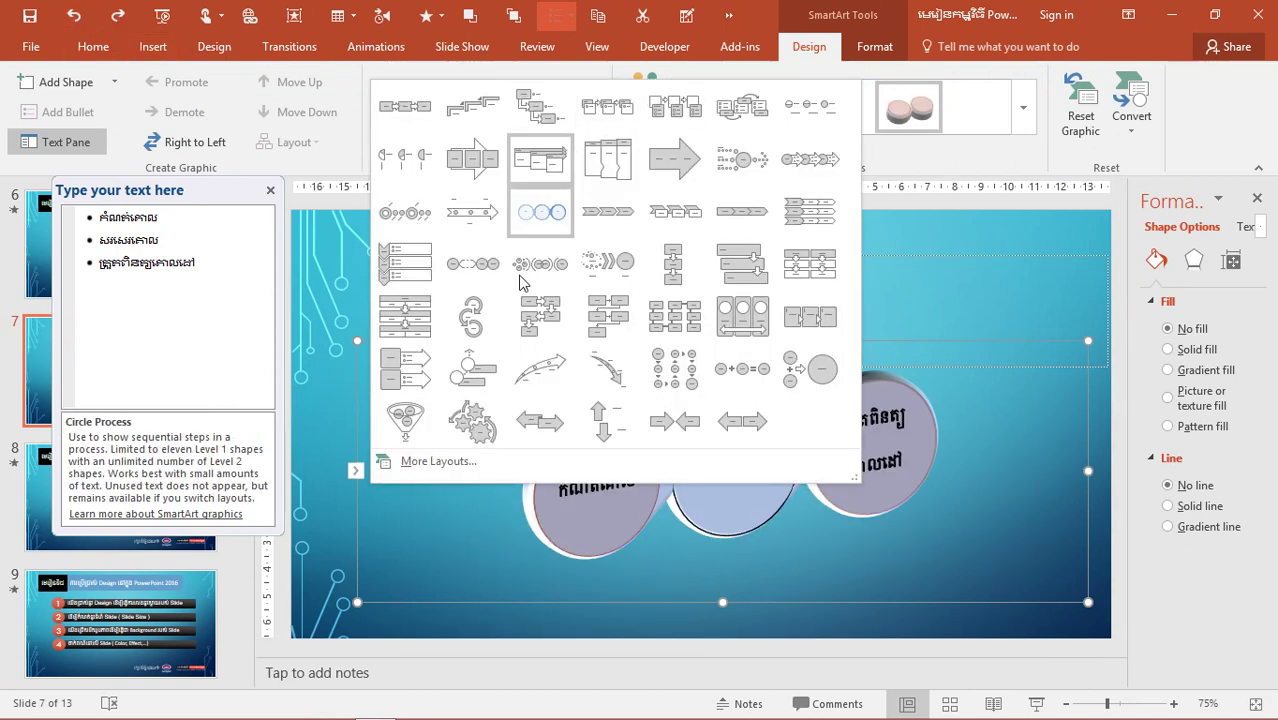
click(472, 316)
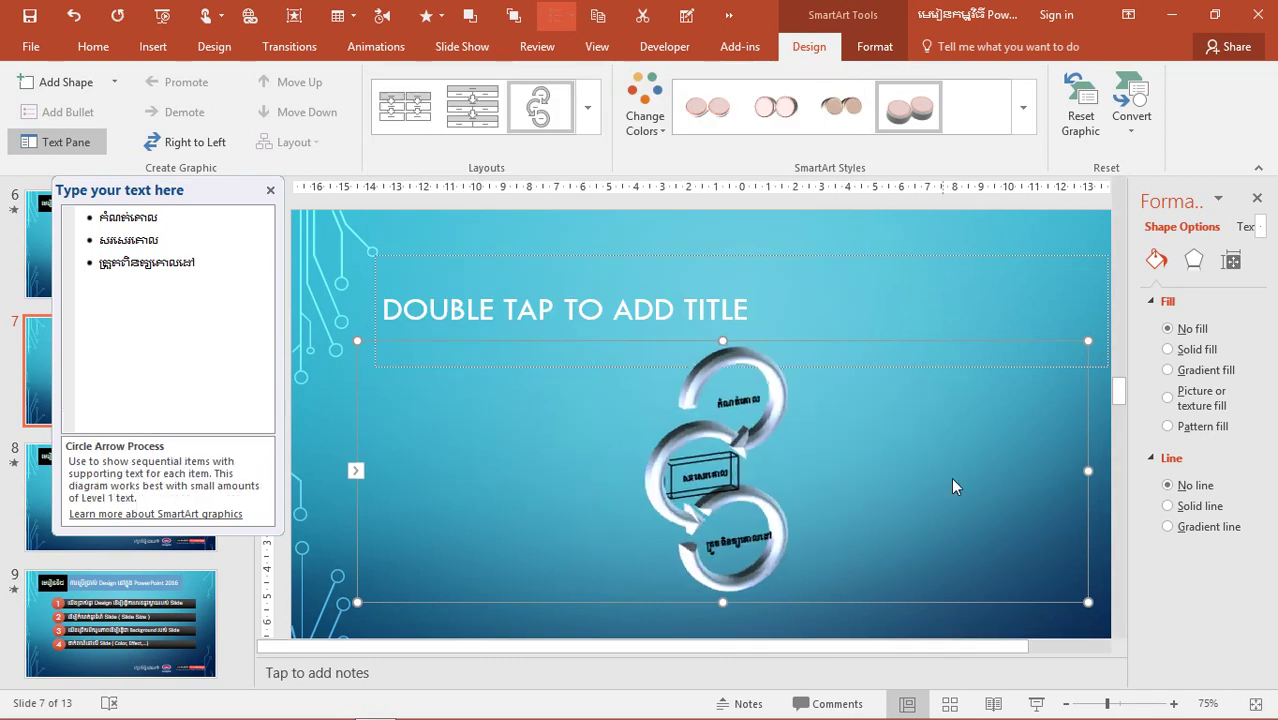
- Try the Equation layout, then undo three times back to Circle Process at its earlier spot
click(588, 112)
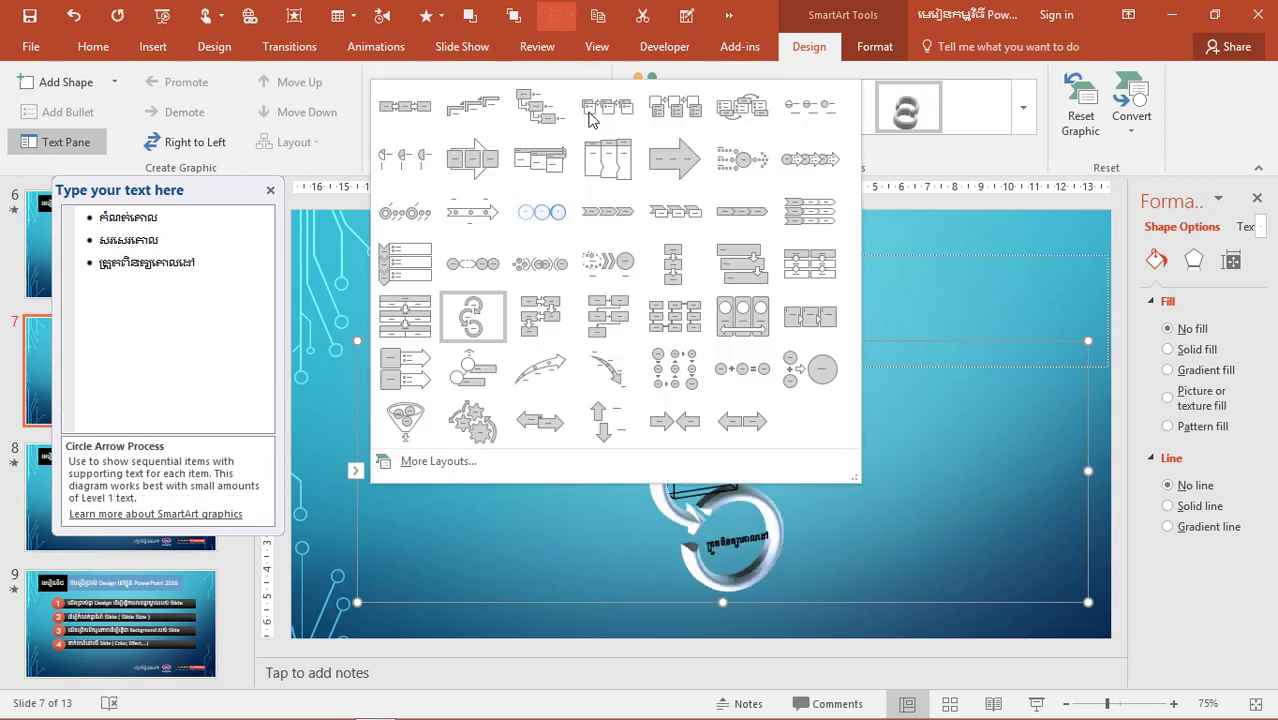
click(752, 375)
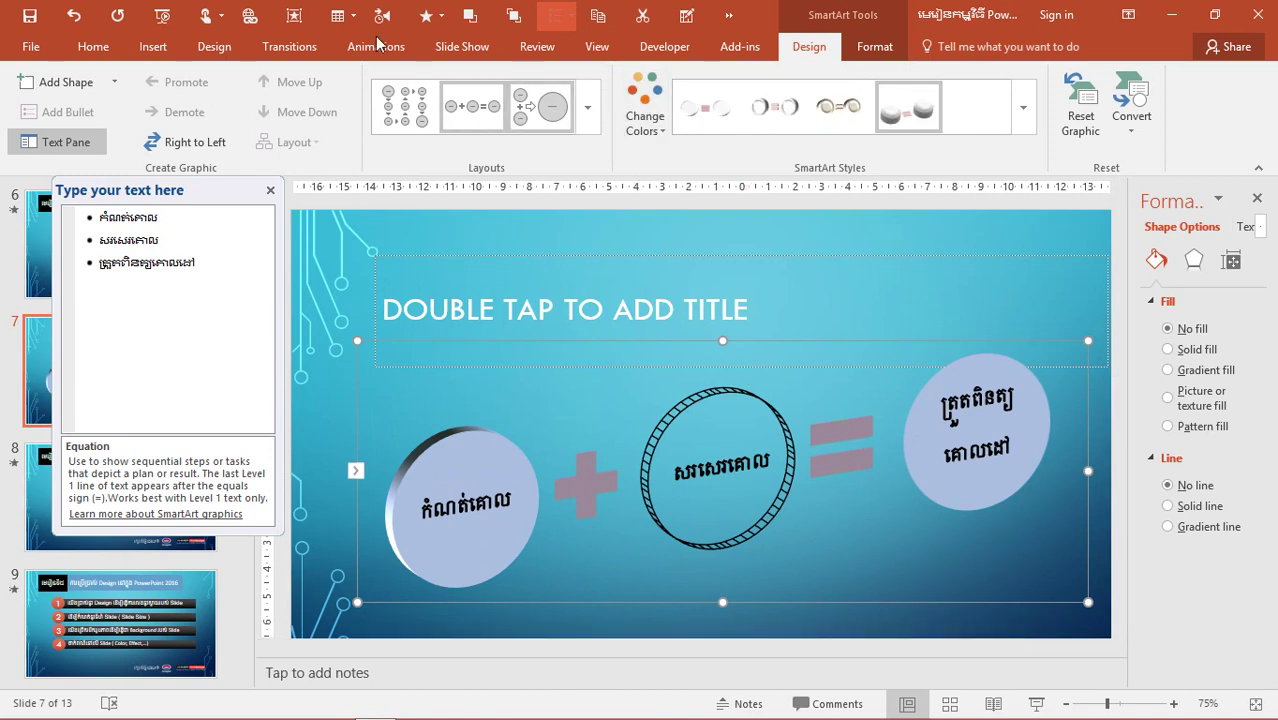
click(74, 18)
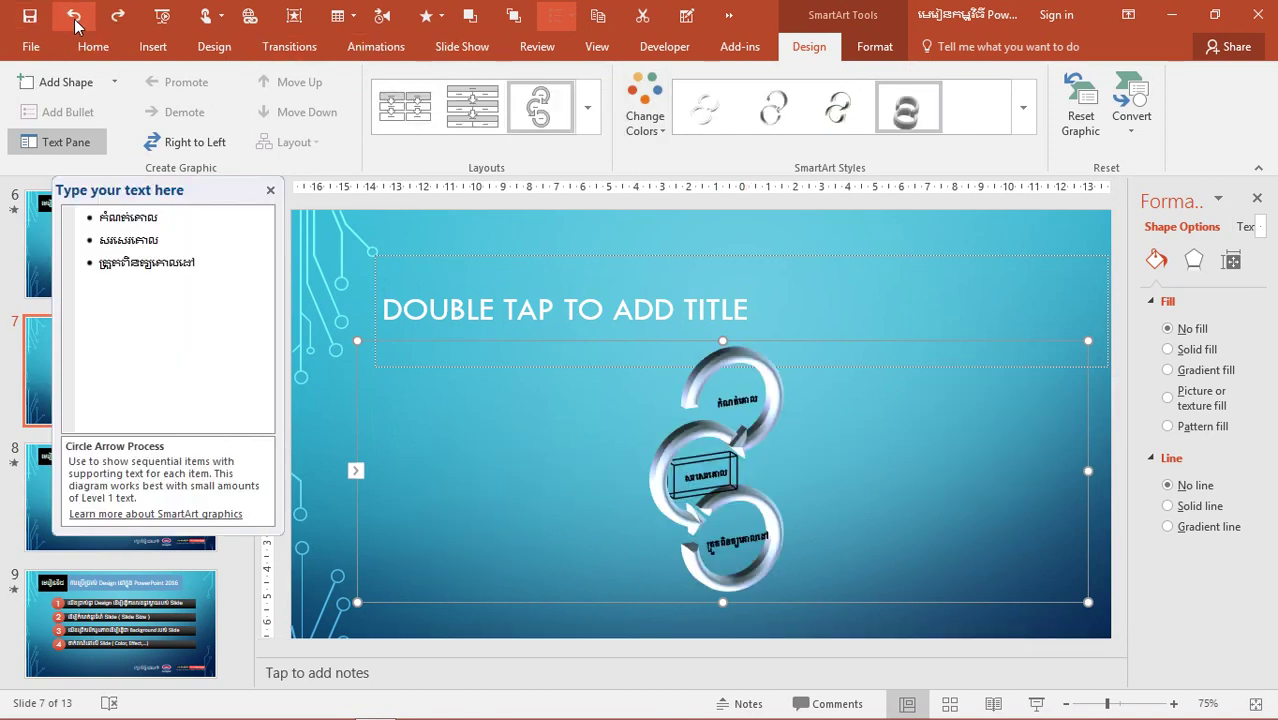
click(74, 18)
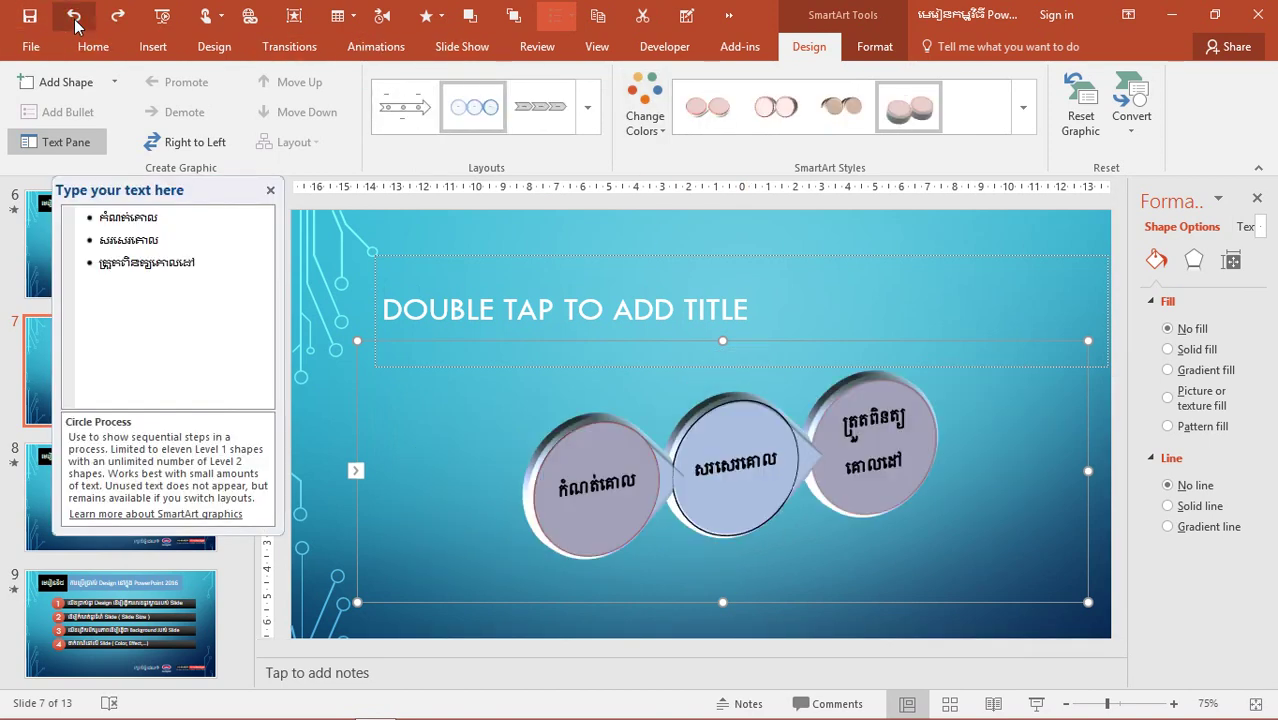
click(74, 18)
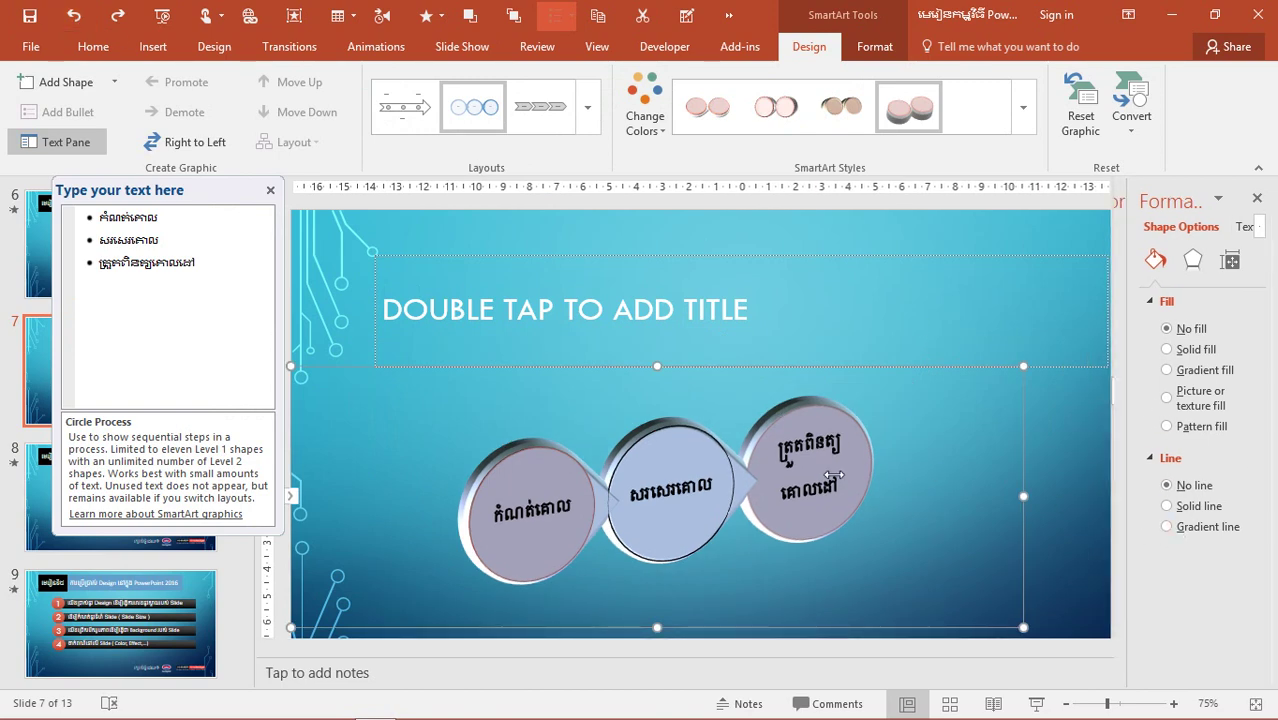
- Drag the circle graphic up and to the right on slide 7
click(766, 363)
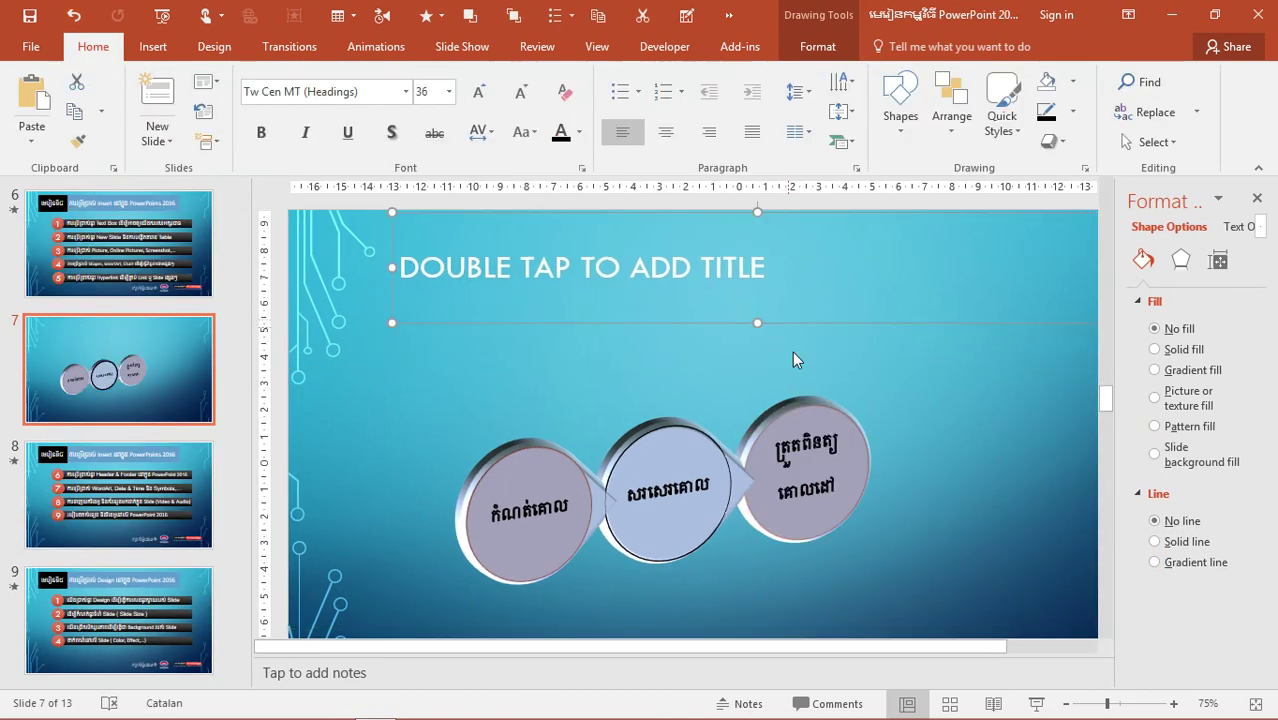
click(800, 401)
drag(790, 372, 835, 328)
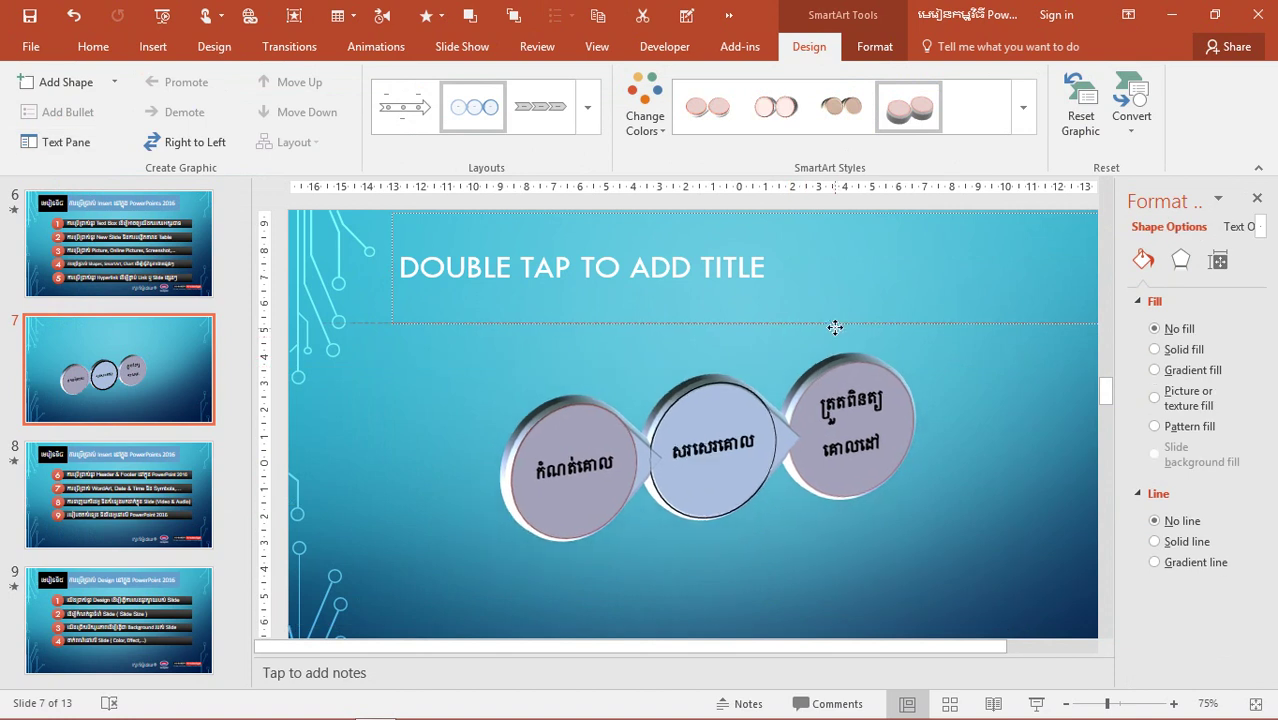
- Close the Format pane and reopen the graphic's formatting settings via Format Object
right_click(744, 327)
click(1262, 202)
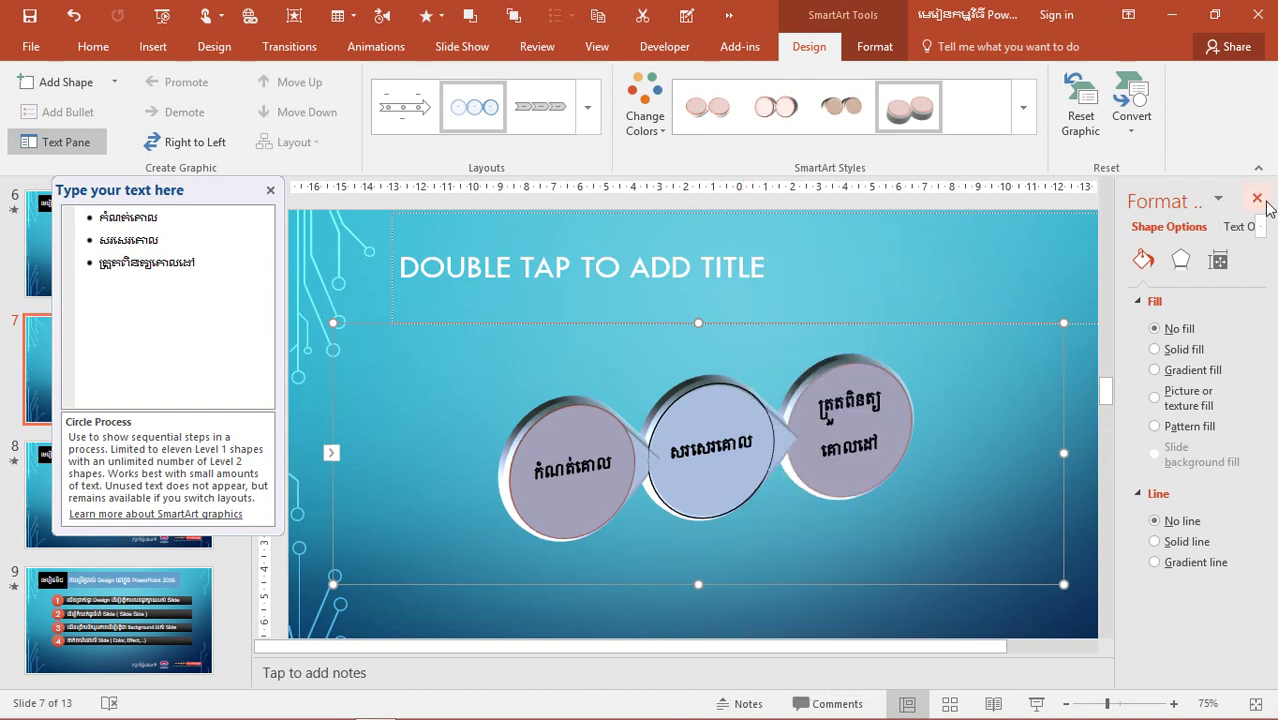
click(1257, 201)
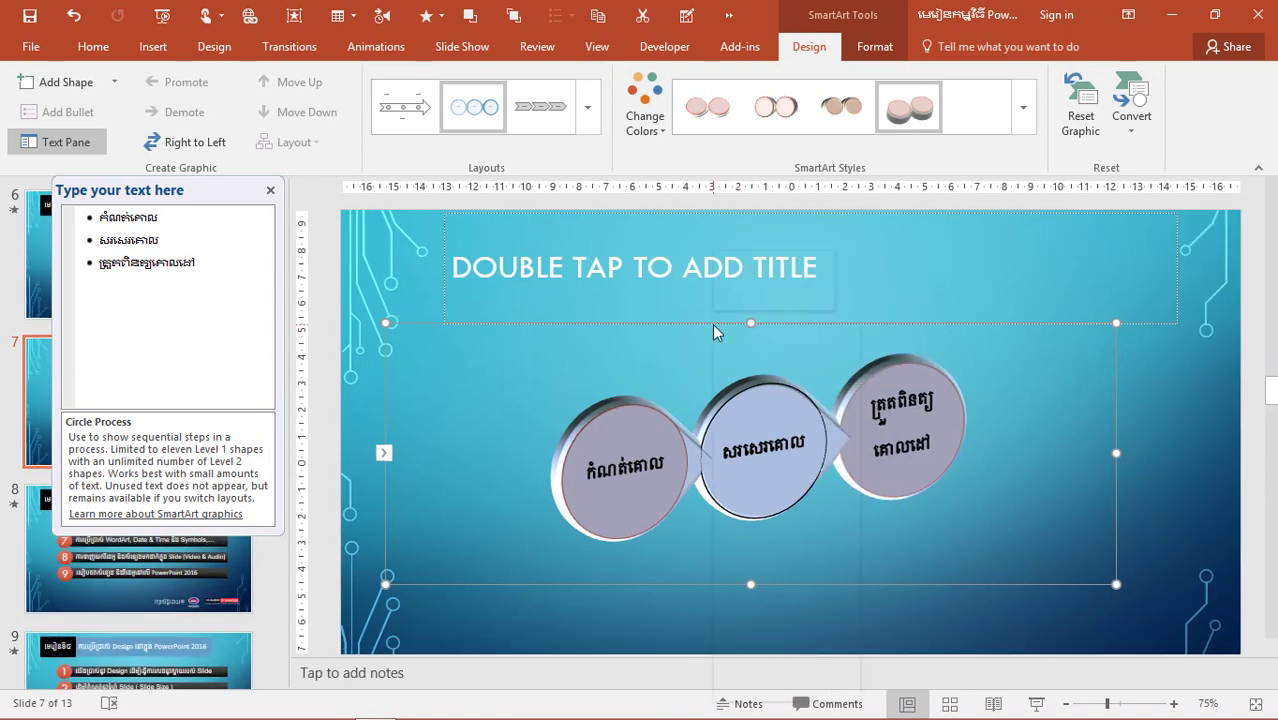
right_click(714, 331)
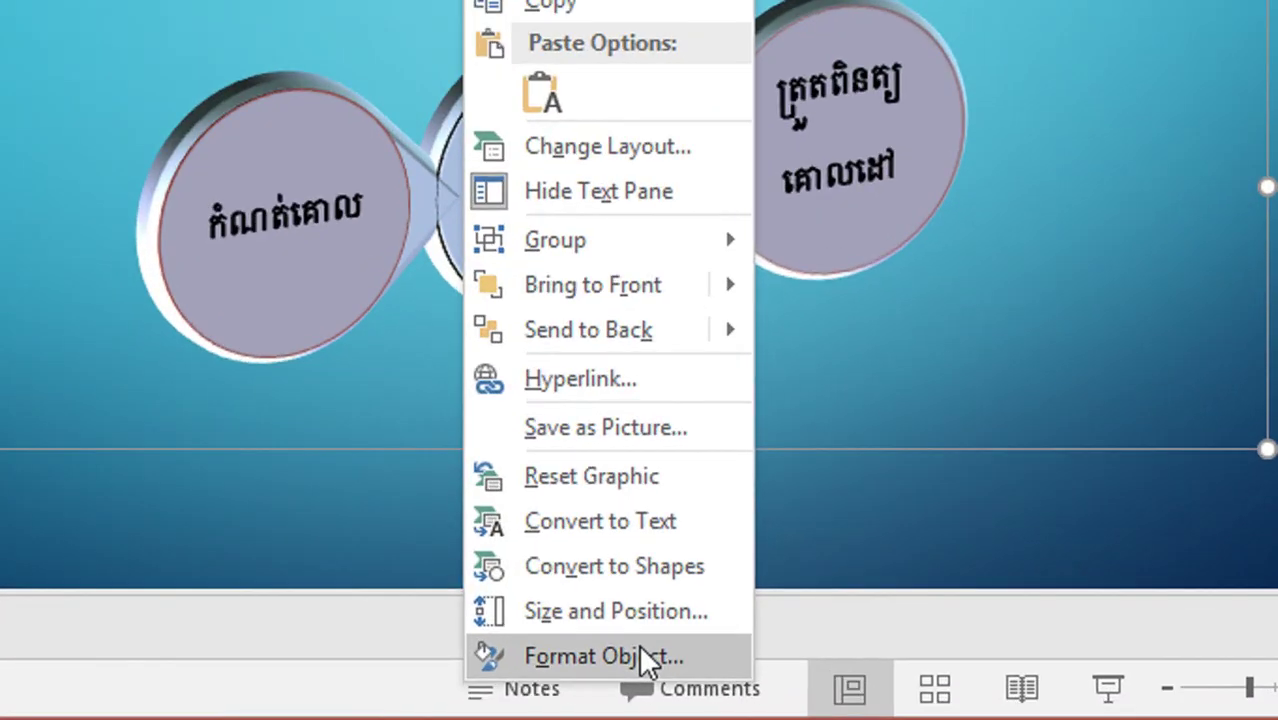
click(784, 688)
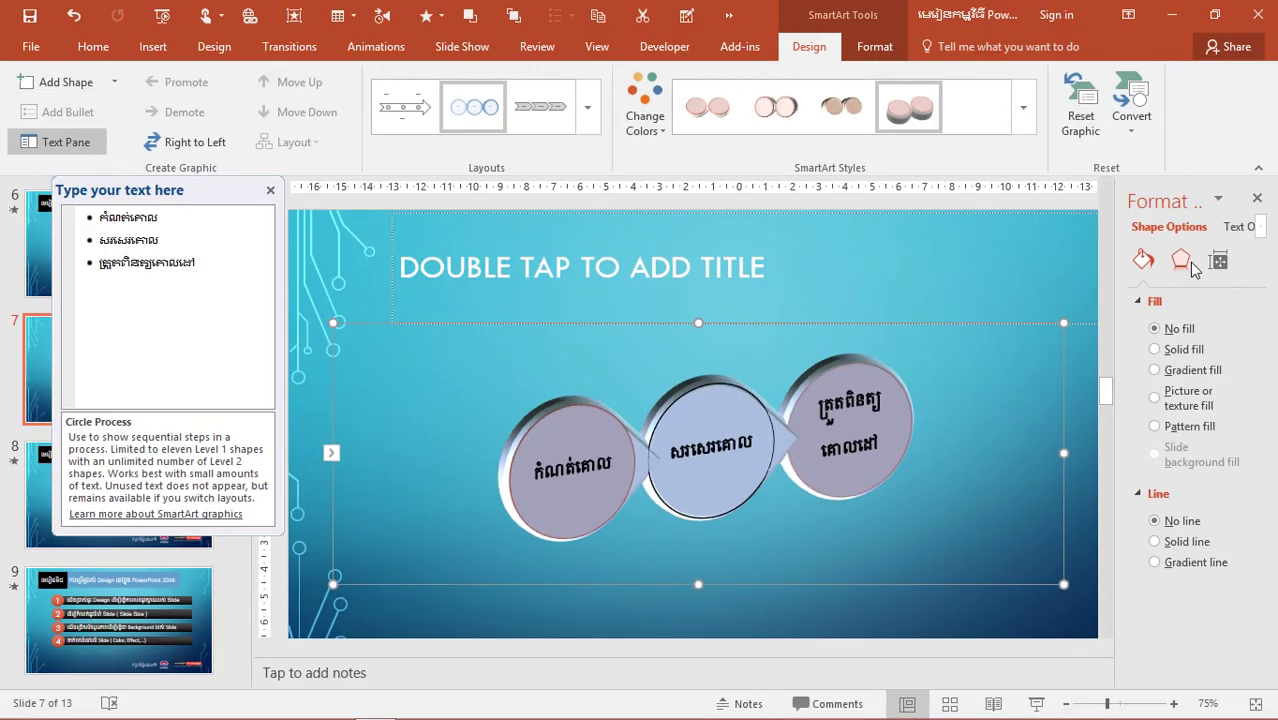
- In the graphic's Effects settings, look through 3-D Rotation, Soft Edges and Glow, then expand Reflection
click(1183, 262)
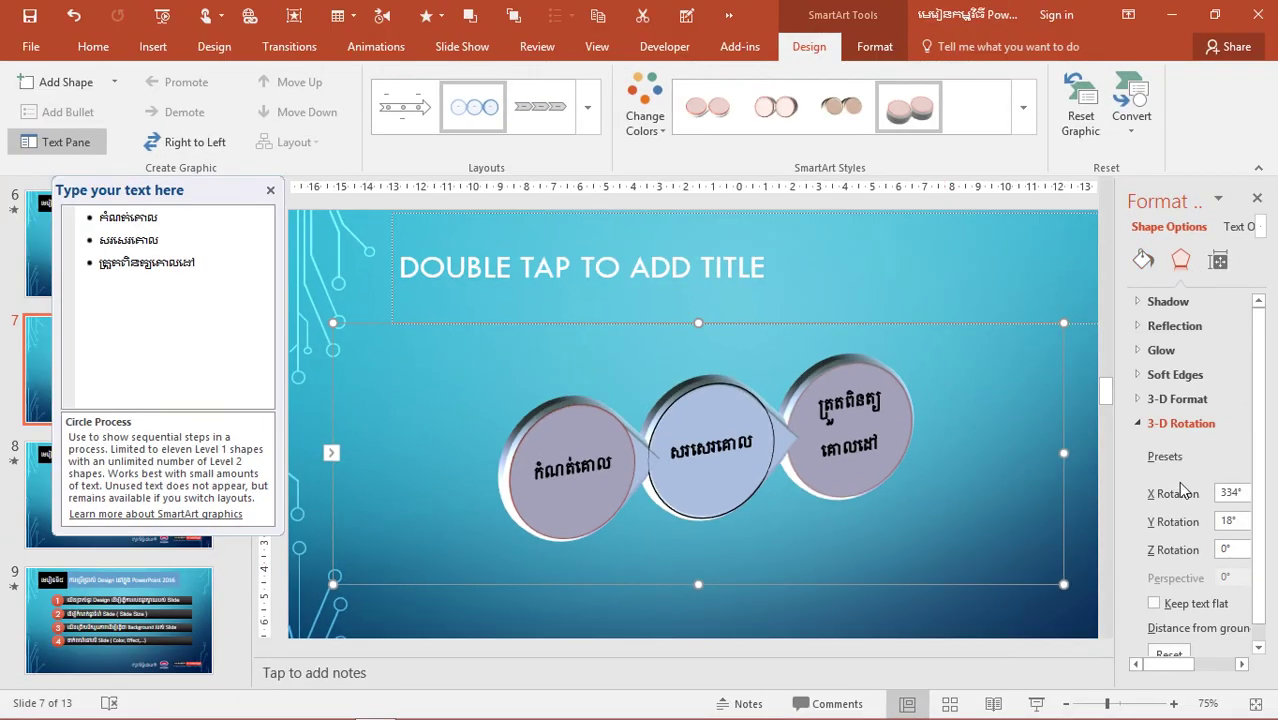
click(1145, 424)
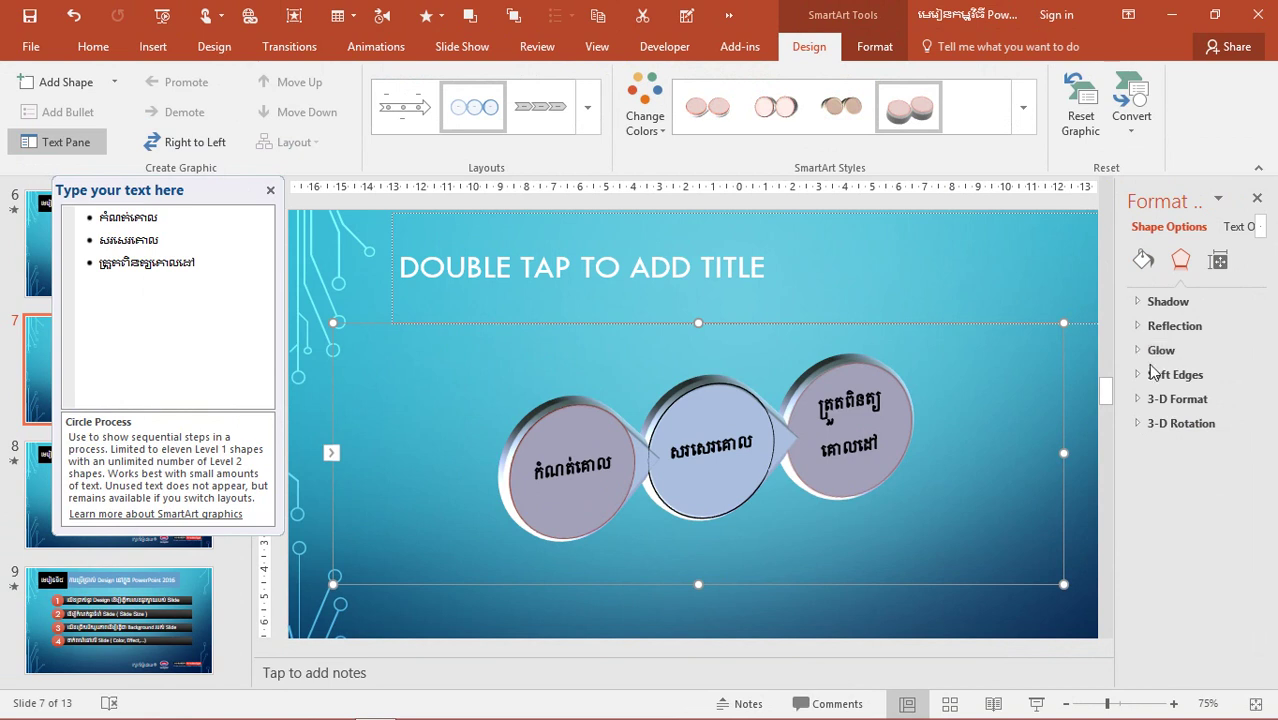
click(1148, 375)
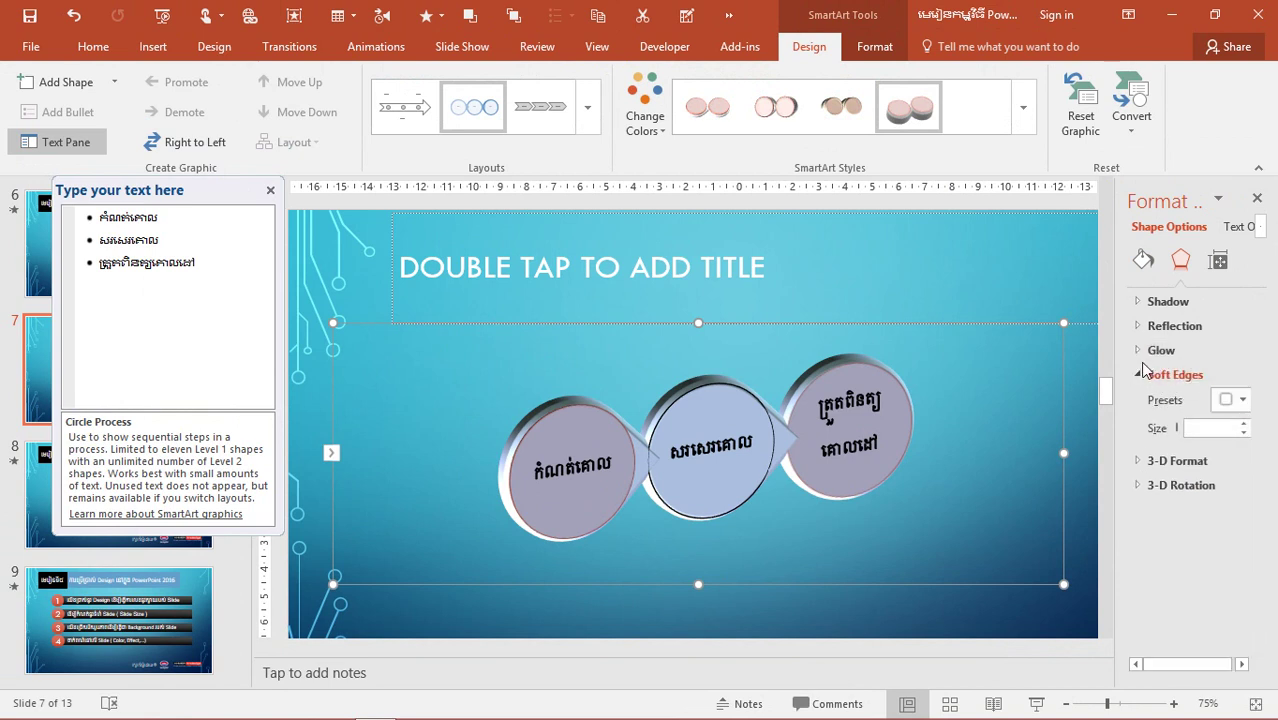
click(1141, 375)
click(1141, 355)
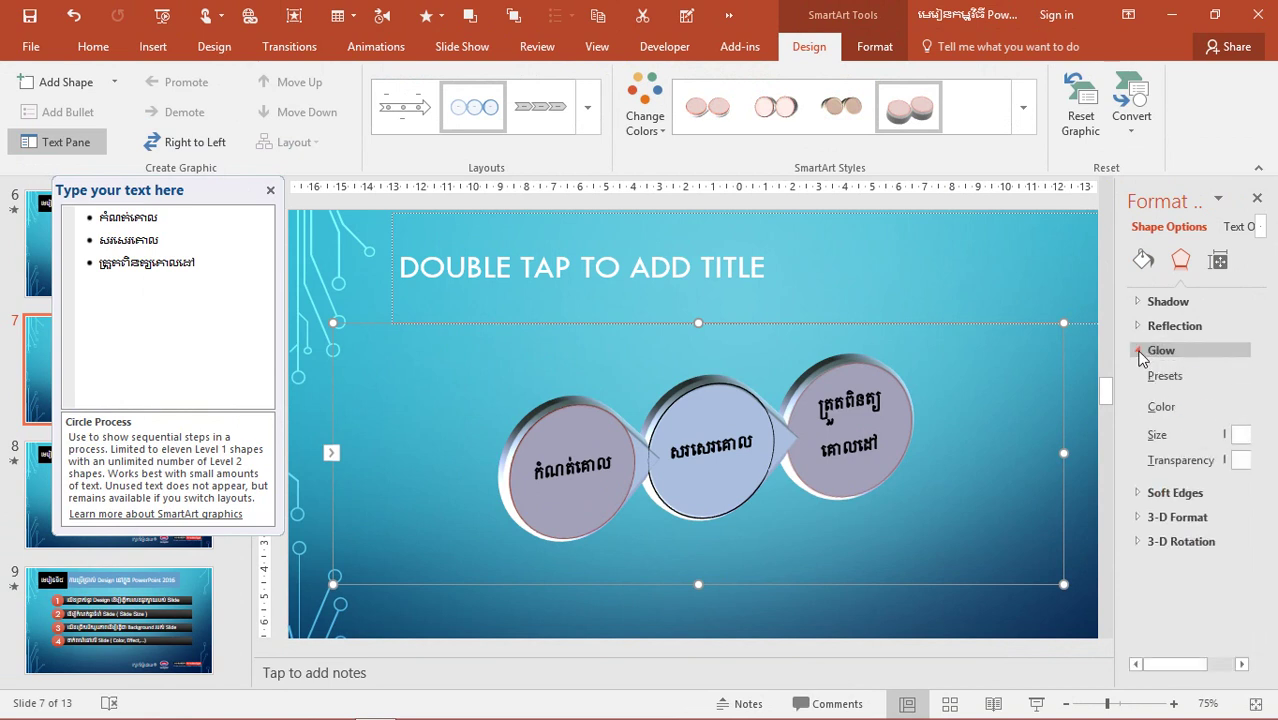
click(1141, 354)
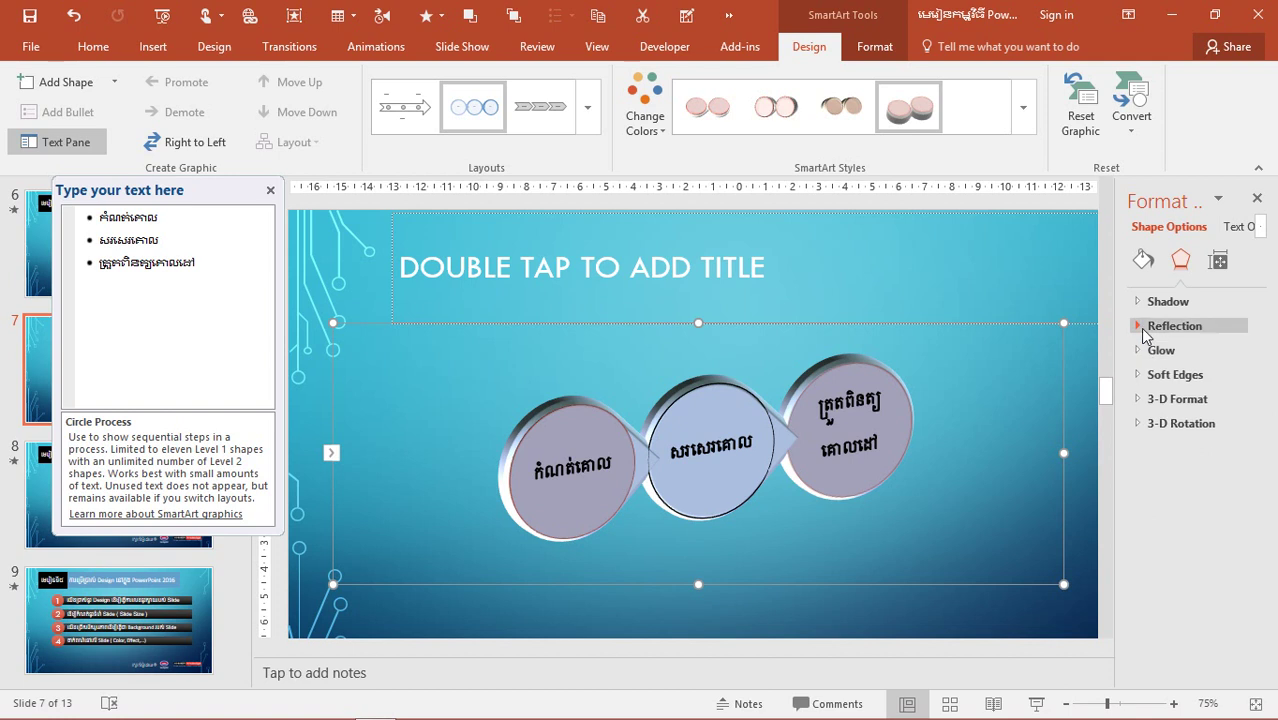
click(1146, 330)
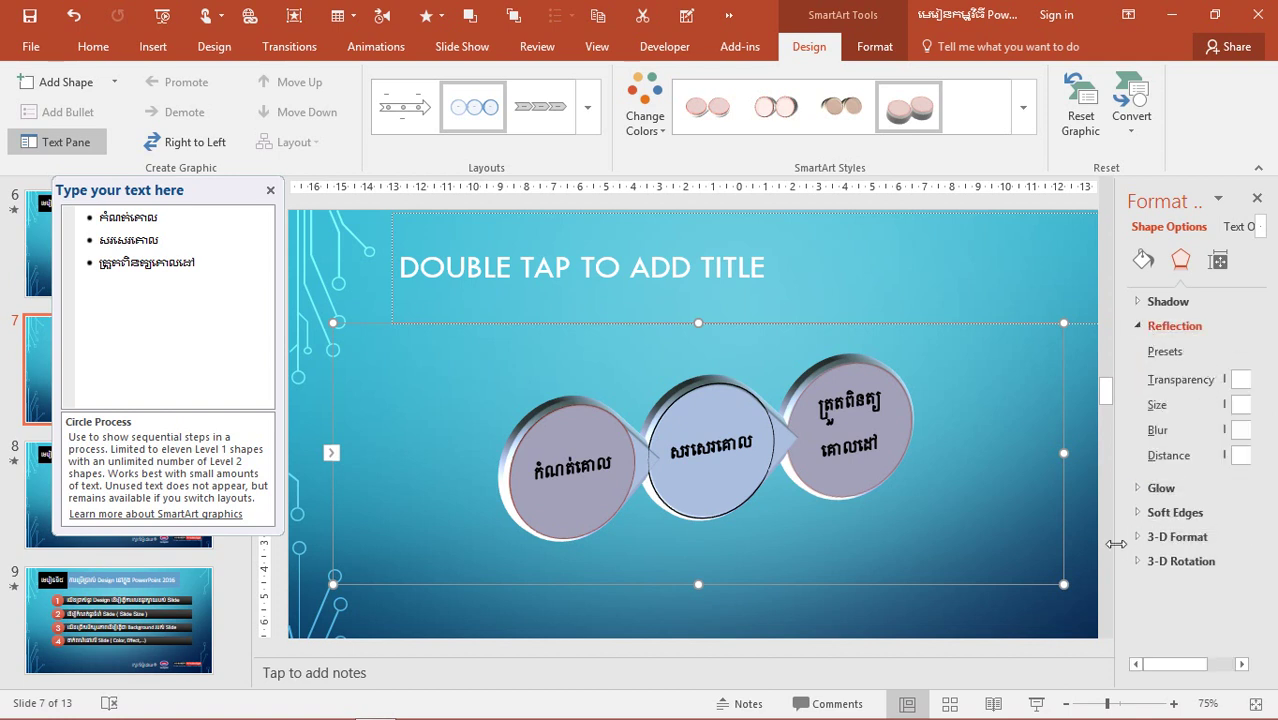
- Try reflection variation presets on the circle graphic, resizing the Format Shape pane around it
drag(1110, 543, 996, 543)
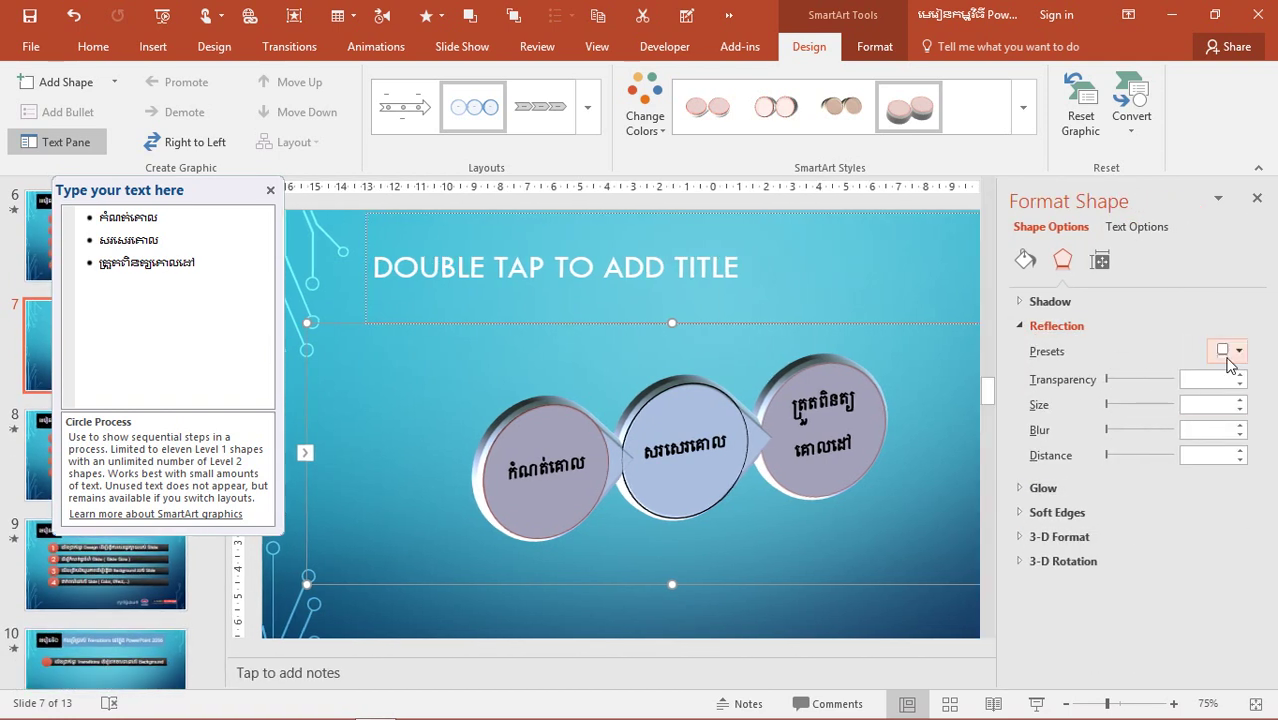
click(1236, 352)
click(1190, 510)
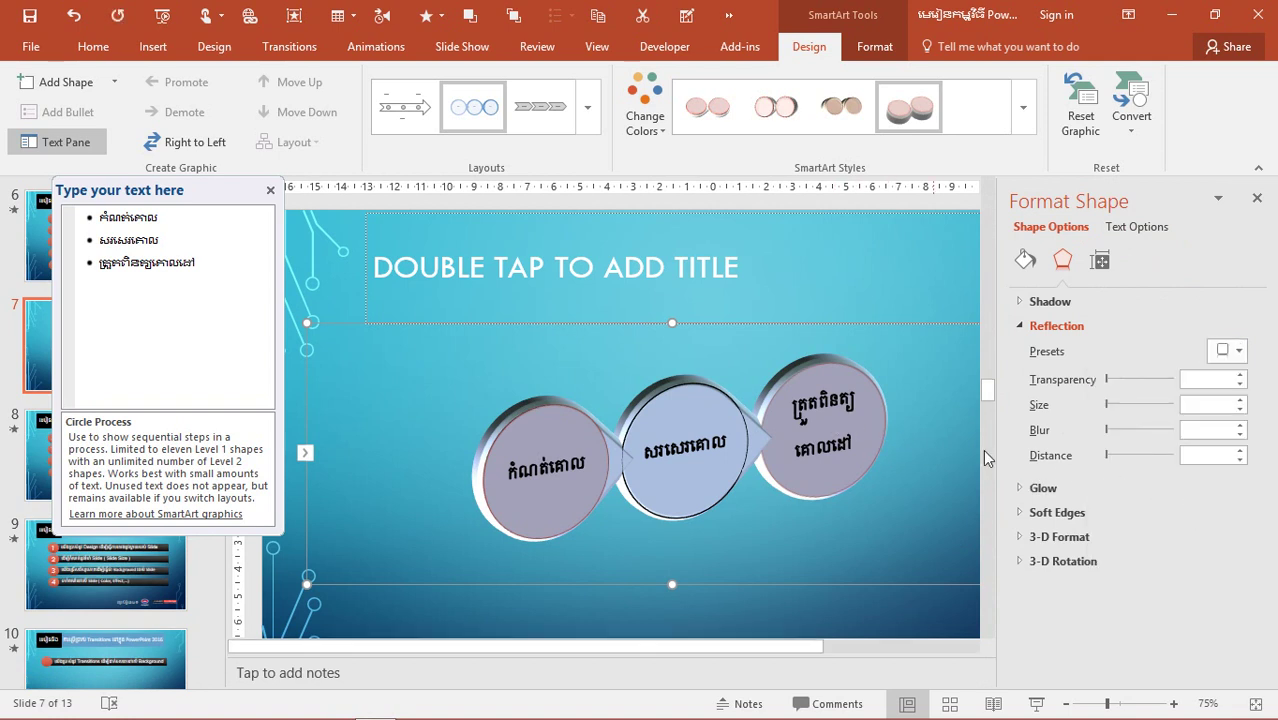
click(1238, 351)
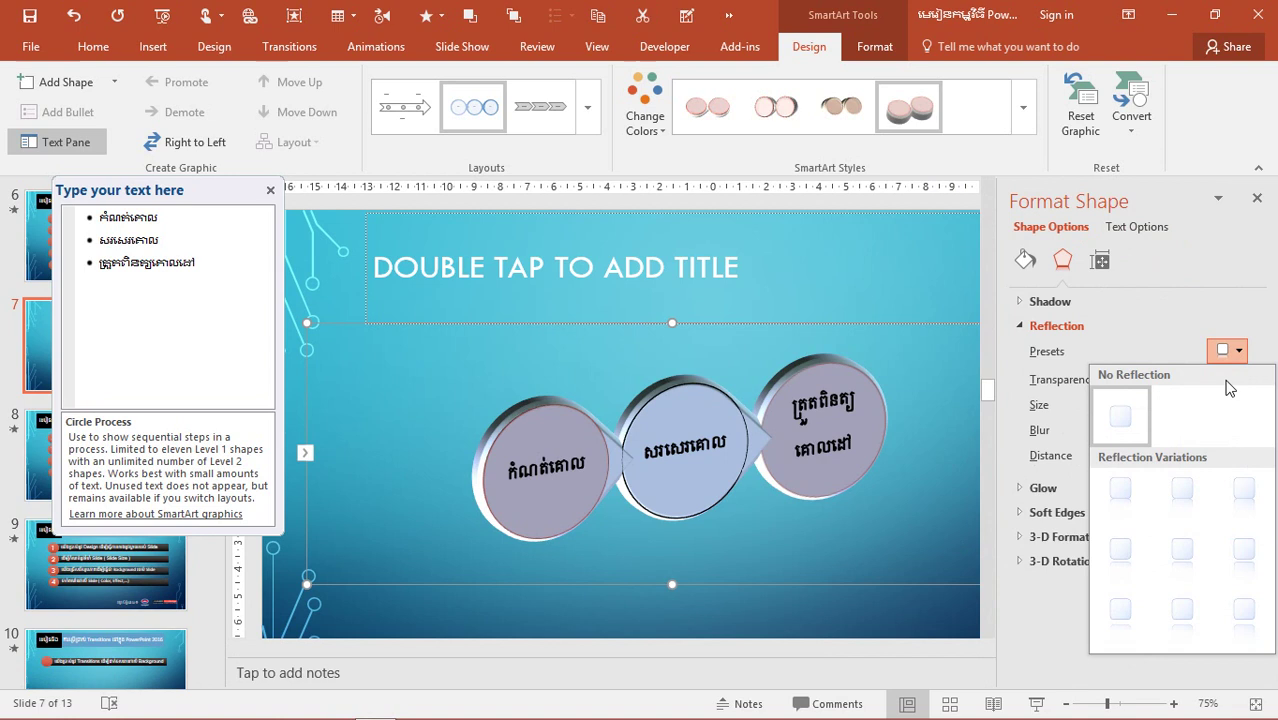
click(1183, 502)
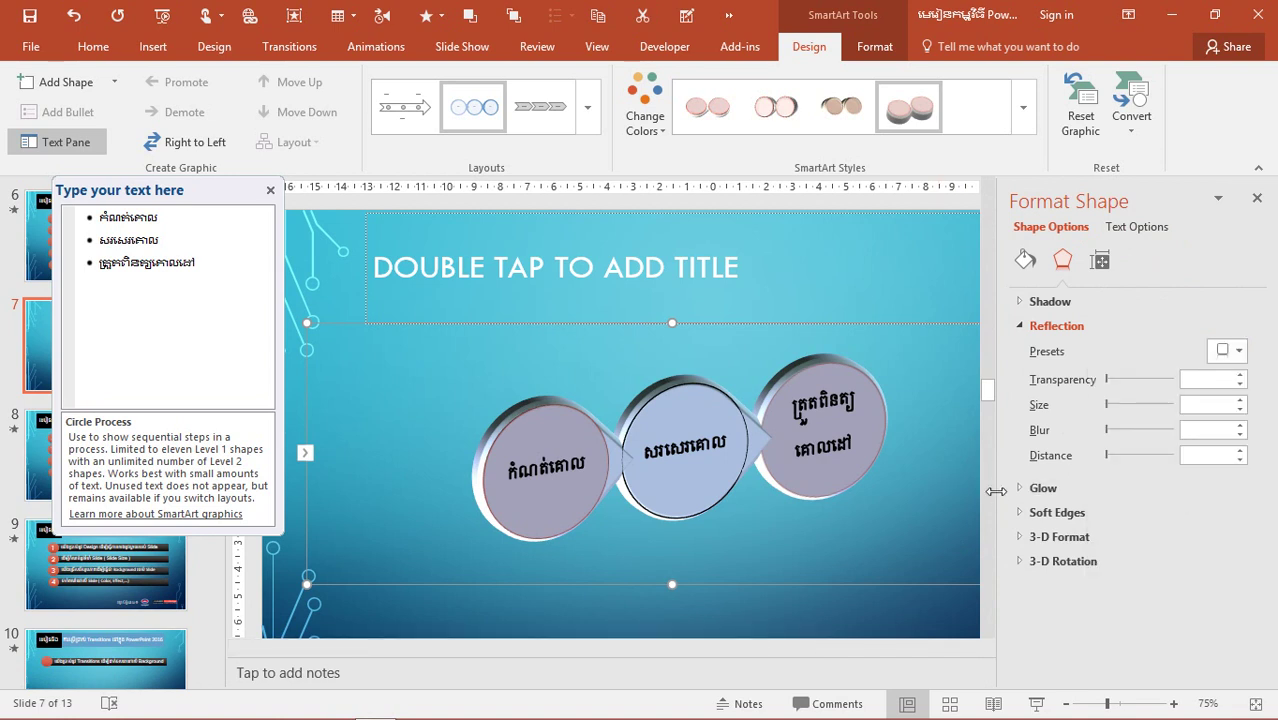
drag(996, 491, 1137, 489)
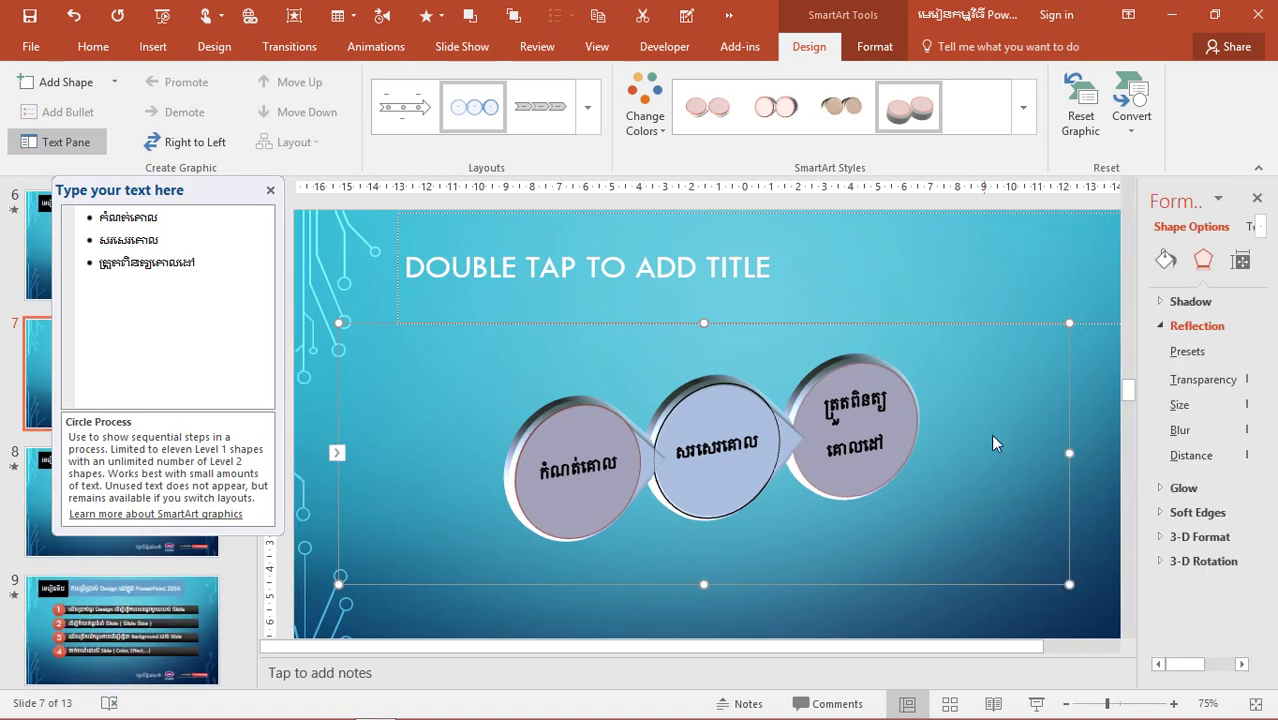
- Cut the SmartArt circle graphic and delete both the body text and title placeholders
right_click(364, 322)
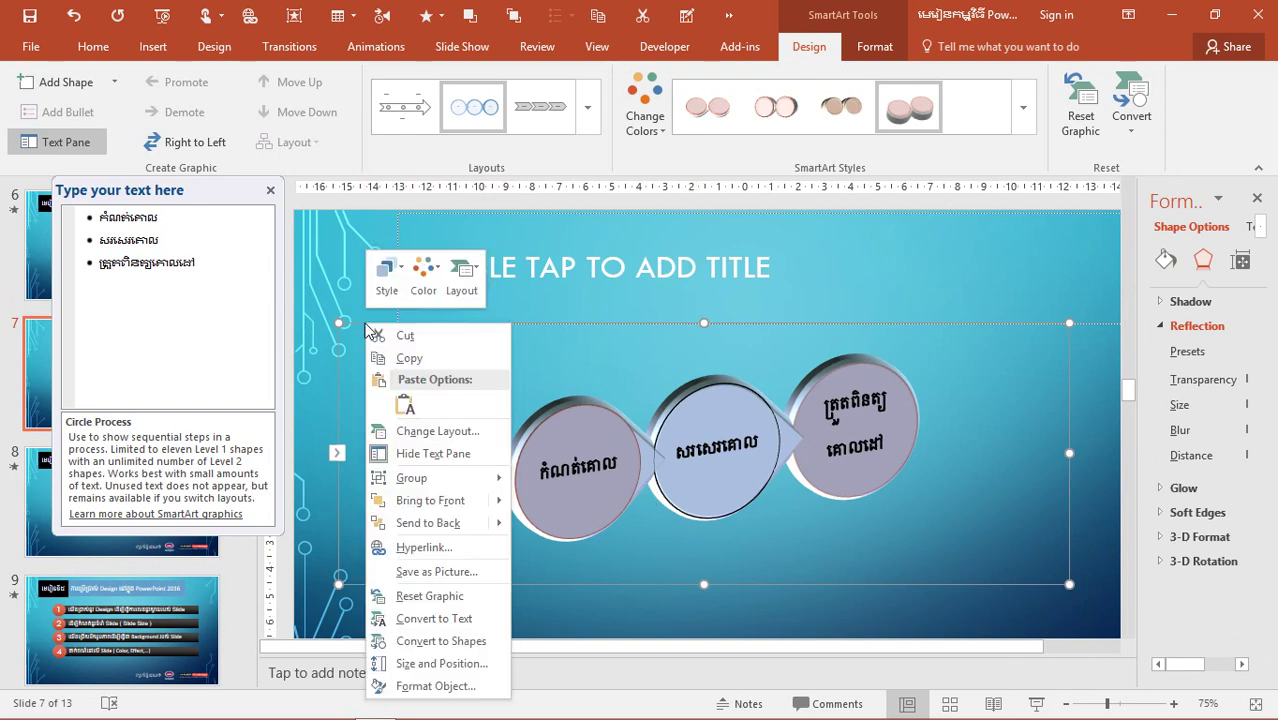
click(380, 331)
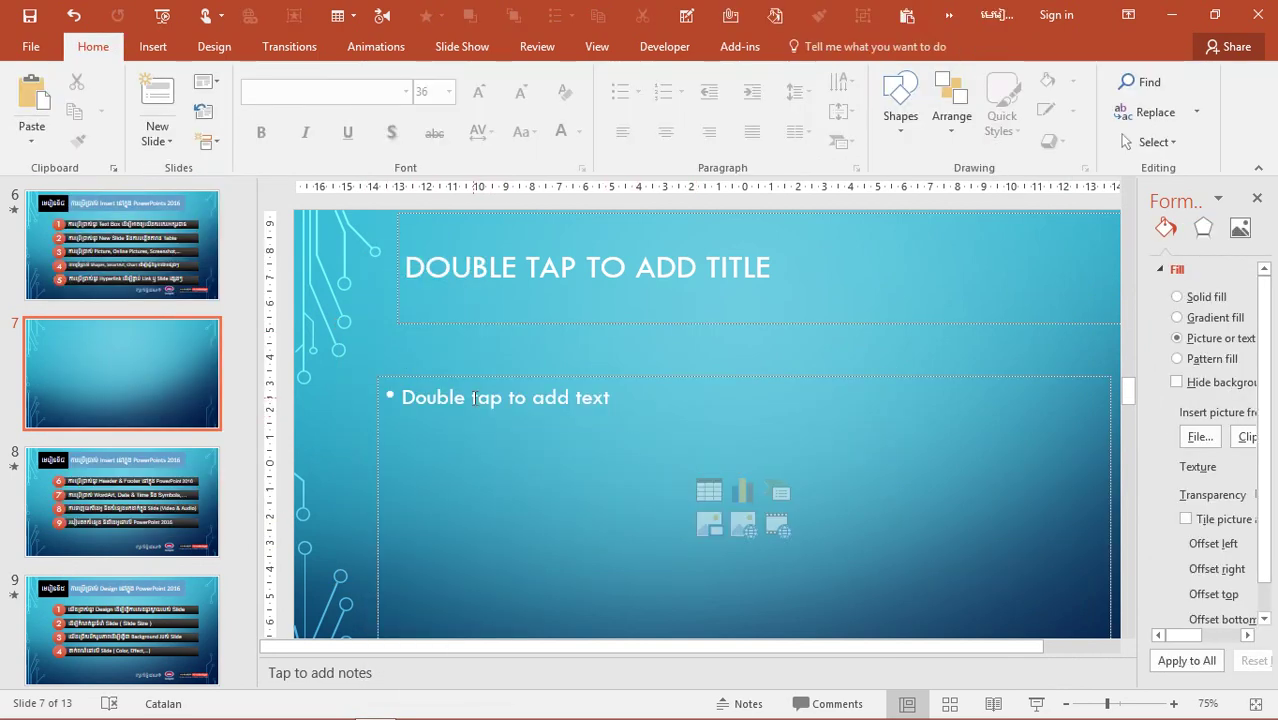
click(500, 377)
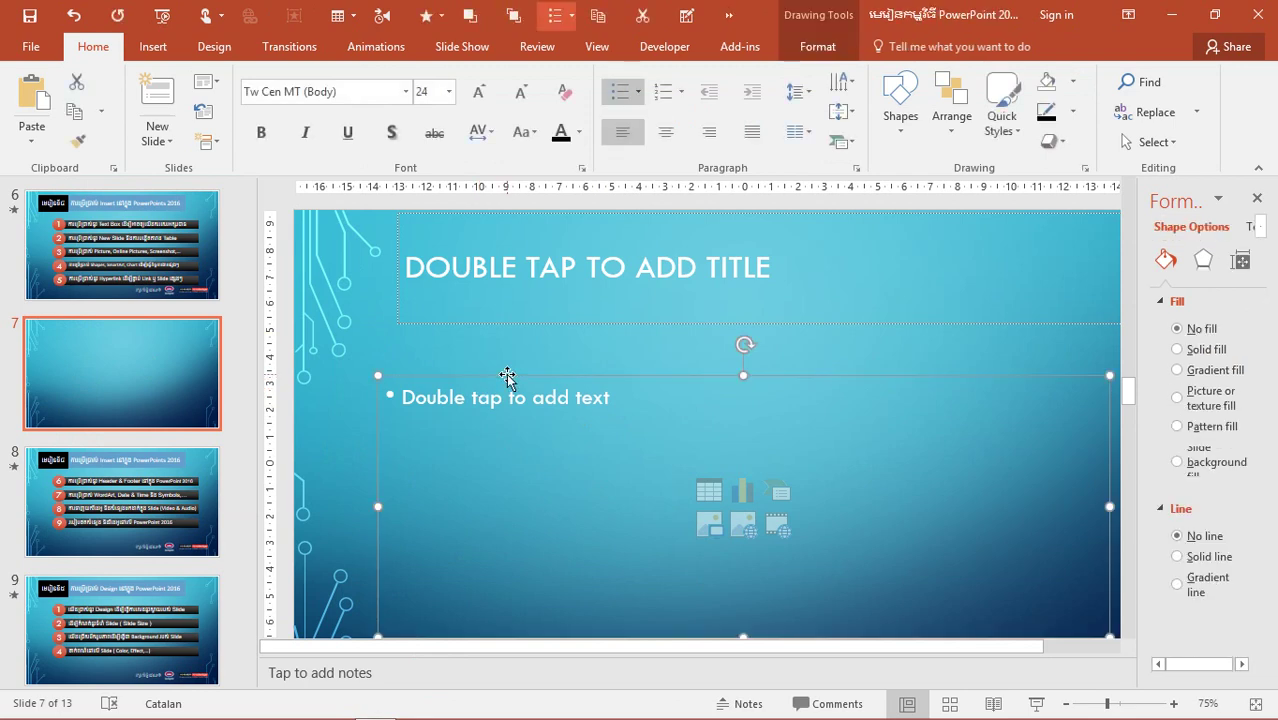
key(Delete)
scroll(504, 371, down, 3)
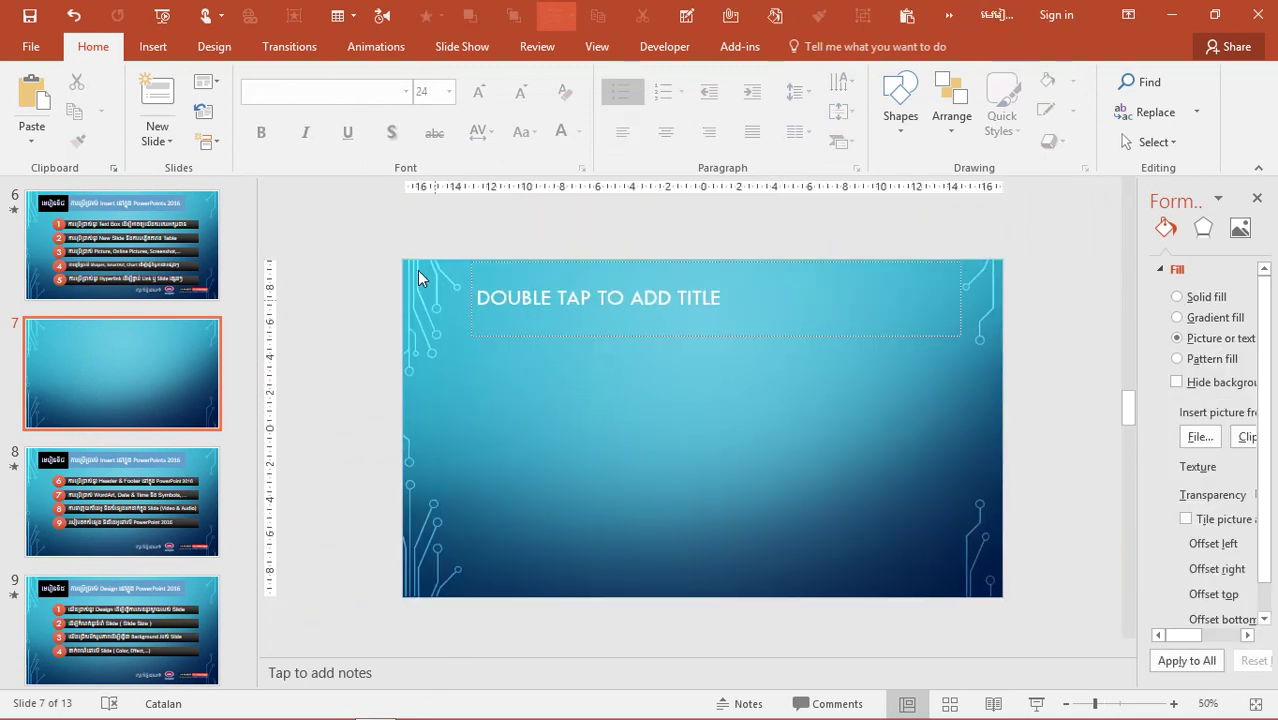
key(Tab)
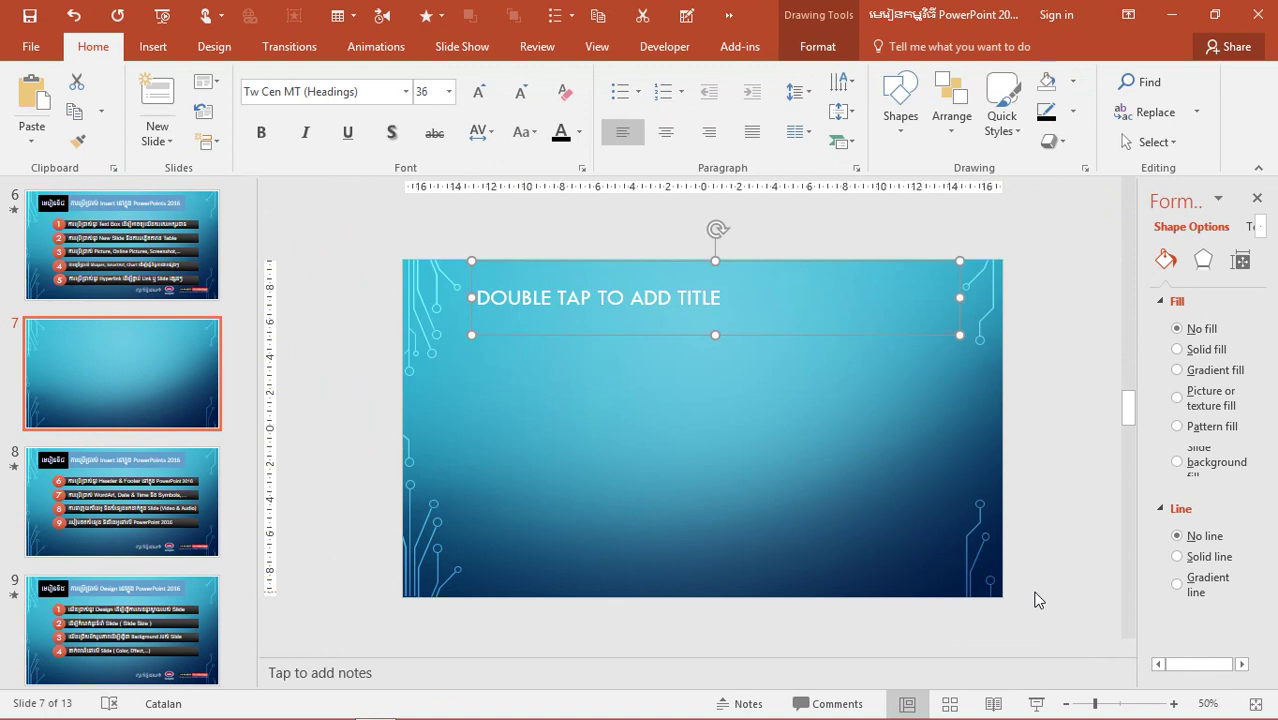
key(Delete)
scroll(913, 428, up, 2)
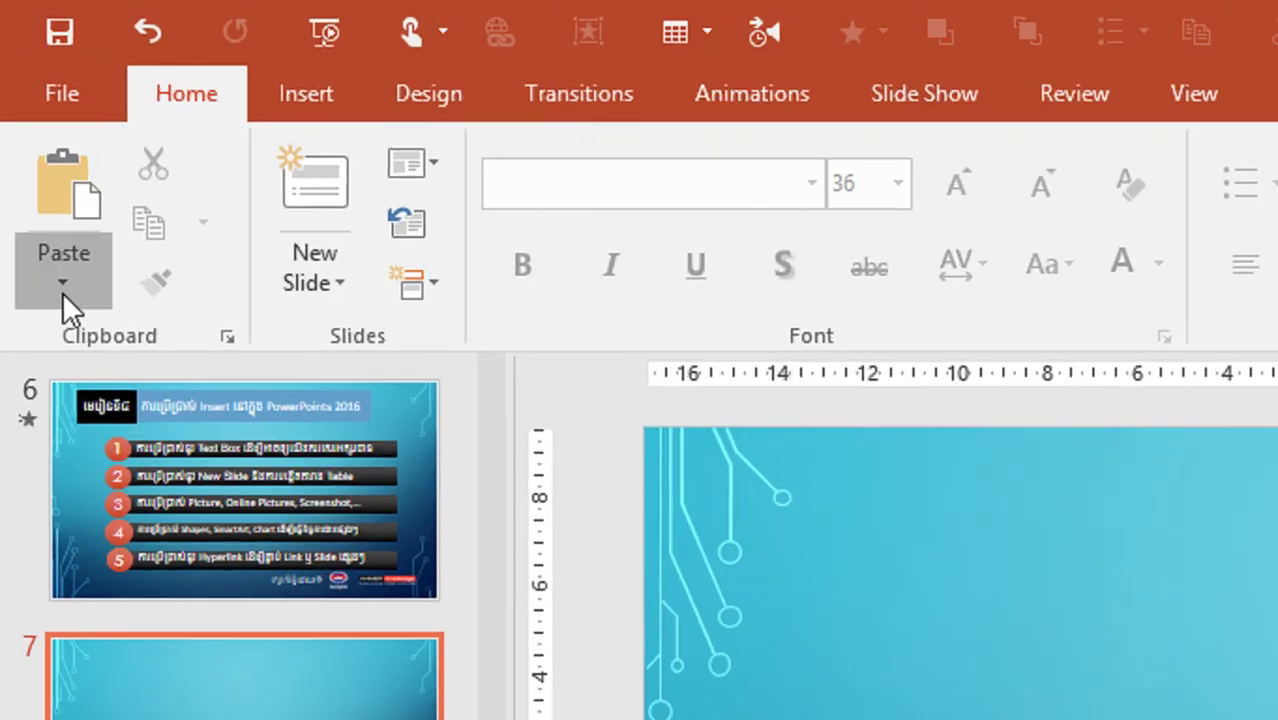
- Paste the circle graphic onto blank slide 7 as a picture, move it lower, and reselect it
click(62, 292)
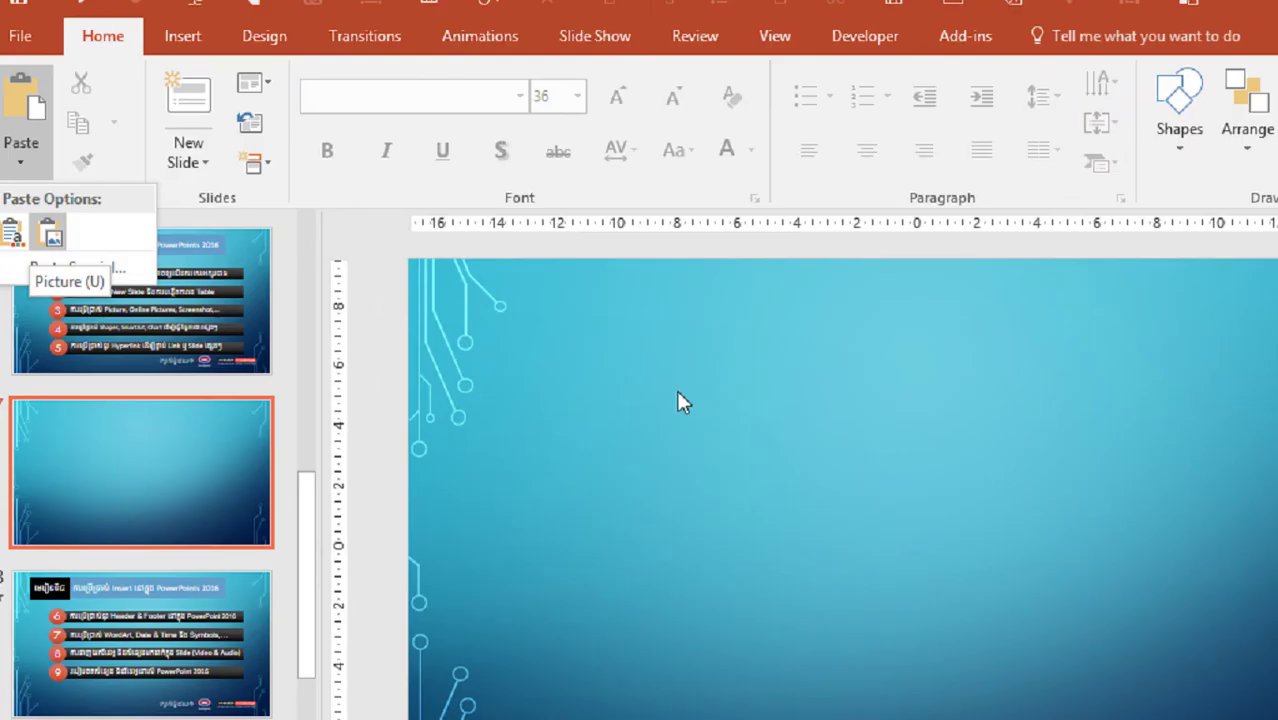
right_click(632, 330)
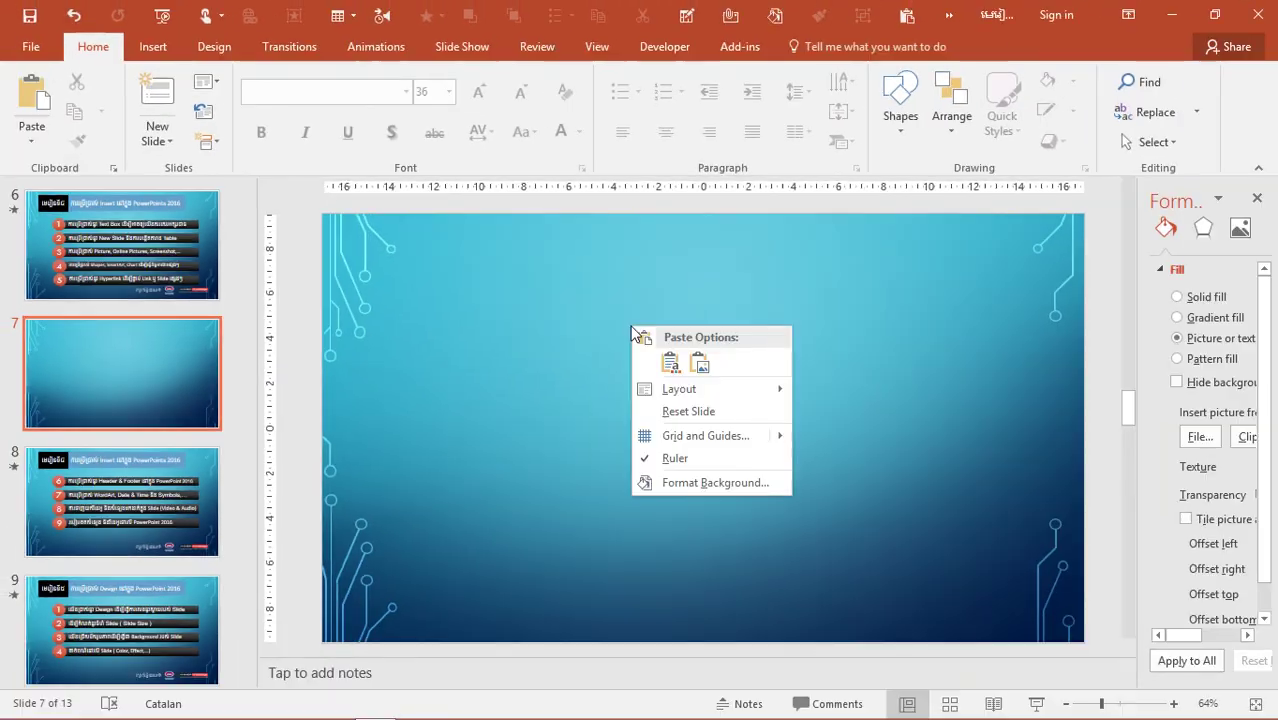
click(699, 362)
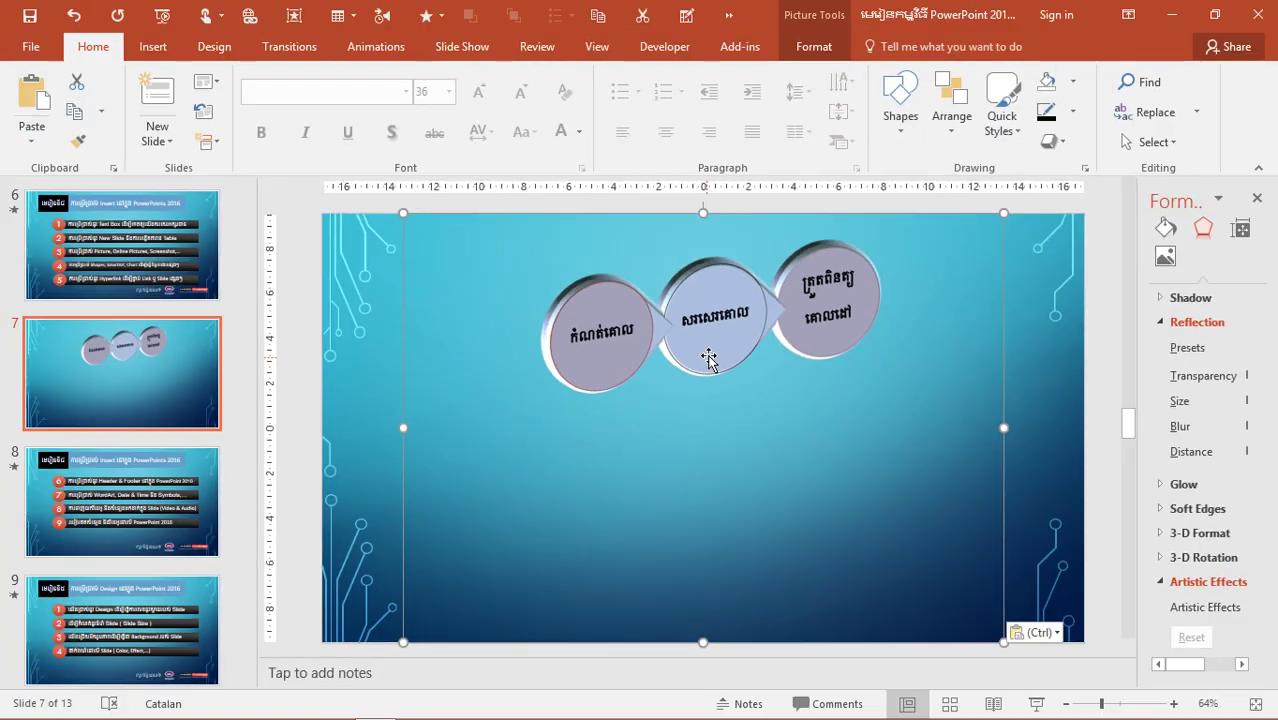
drag(707, 357, 735, 428)
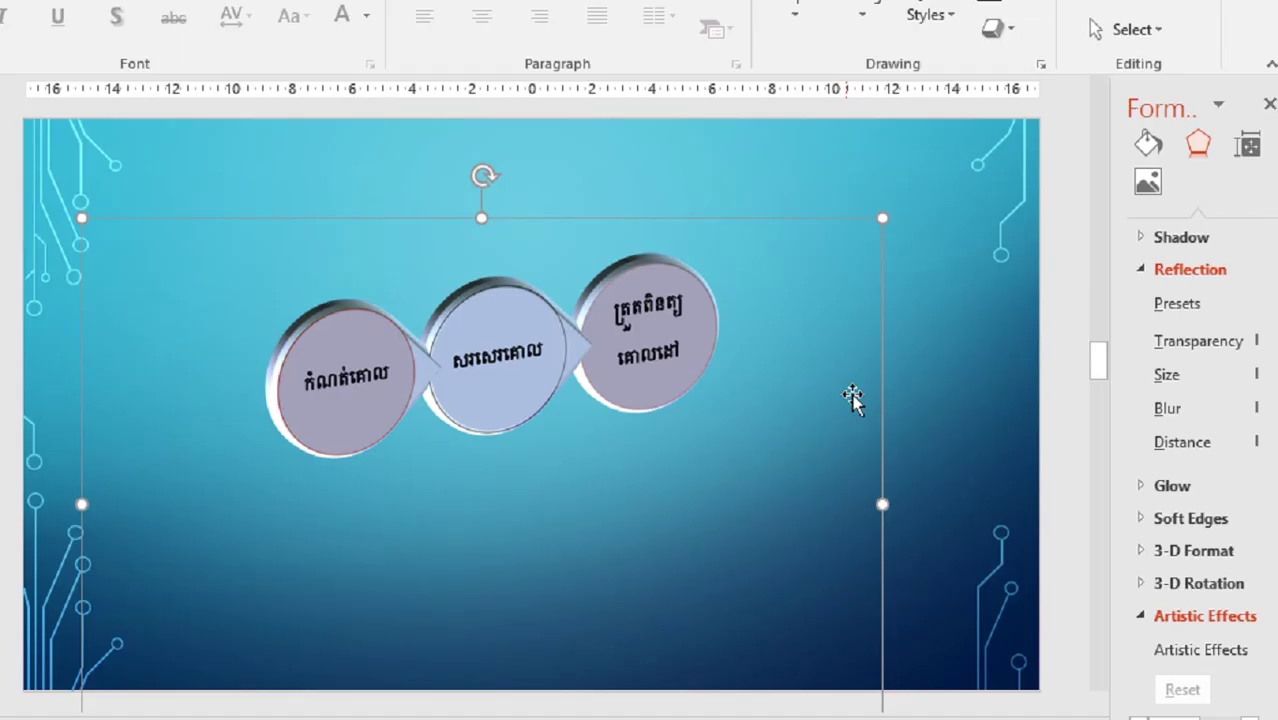
click(997, 388)
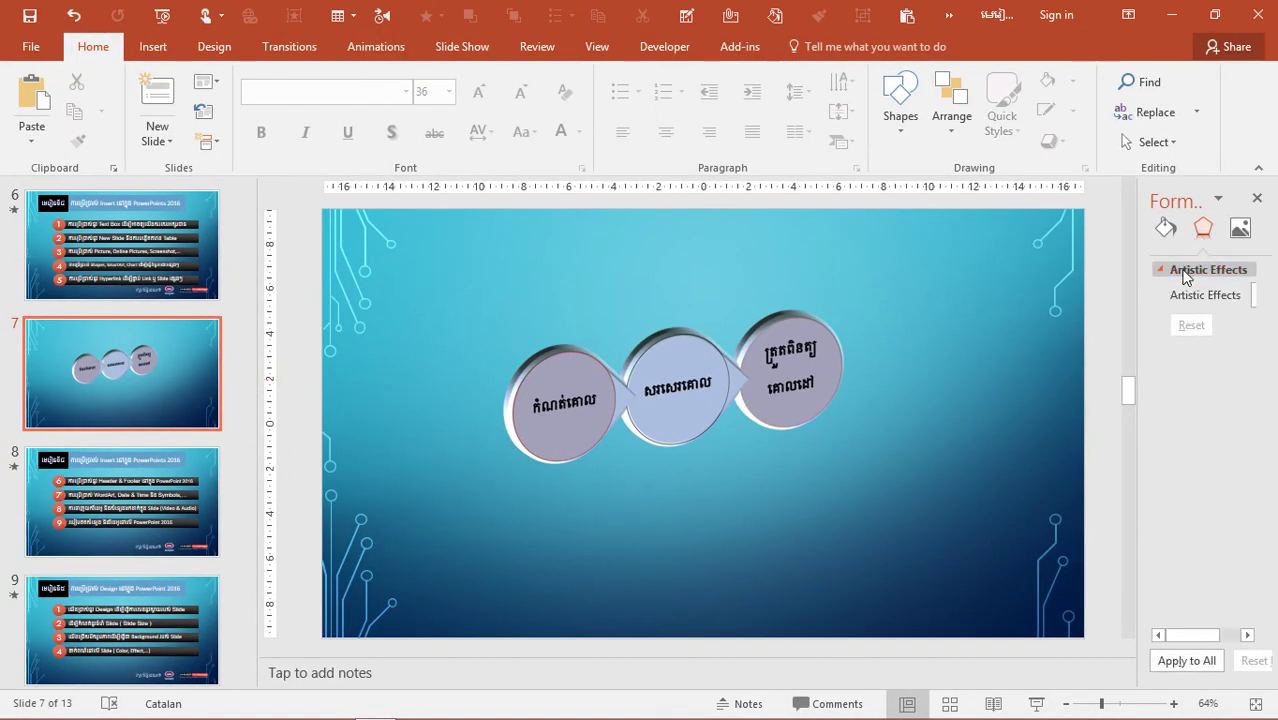
key(Tab)
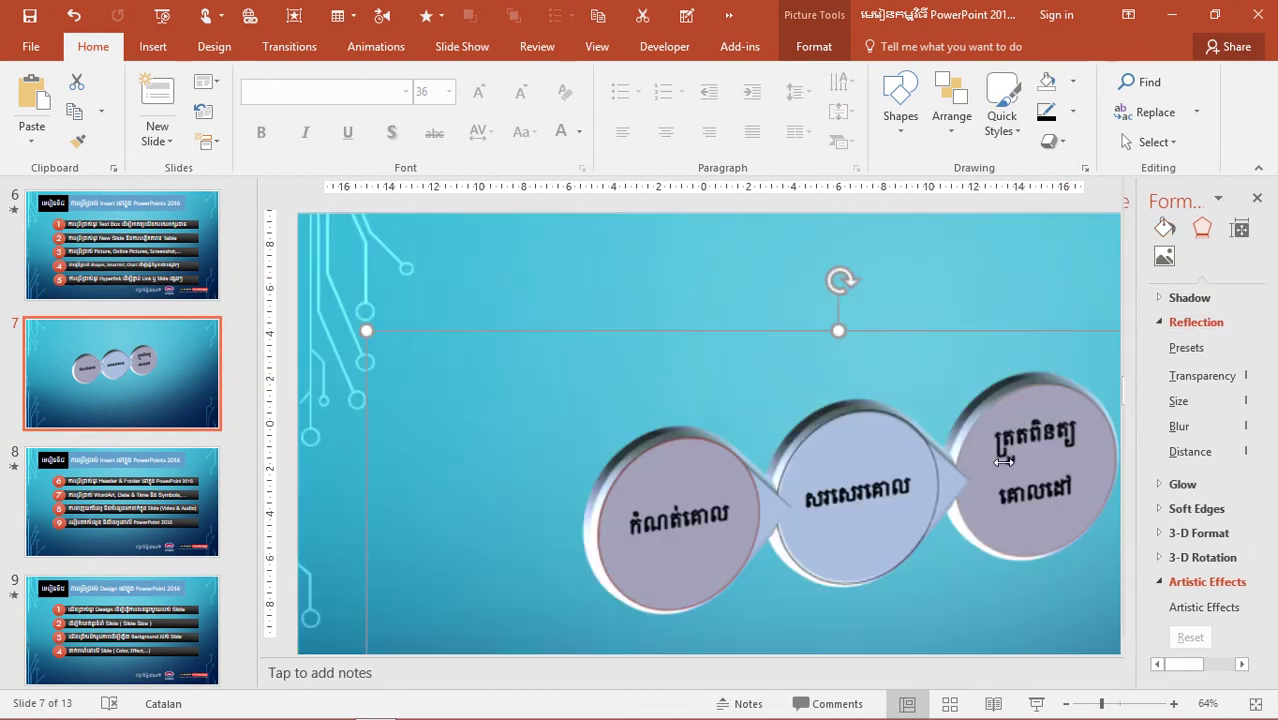
- Apply a reflection variation (50% transparency, 55% size, 0.5 pt blur, 0 pt distance), undoing an accidental resize
drag(1137, 455, 1004, 458)
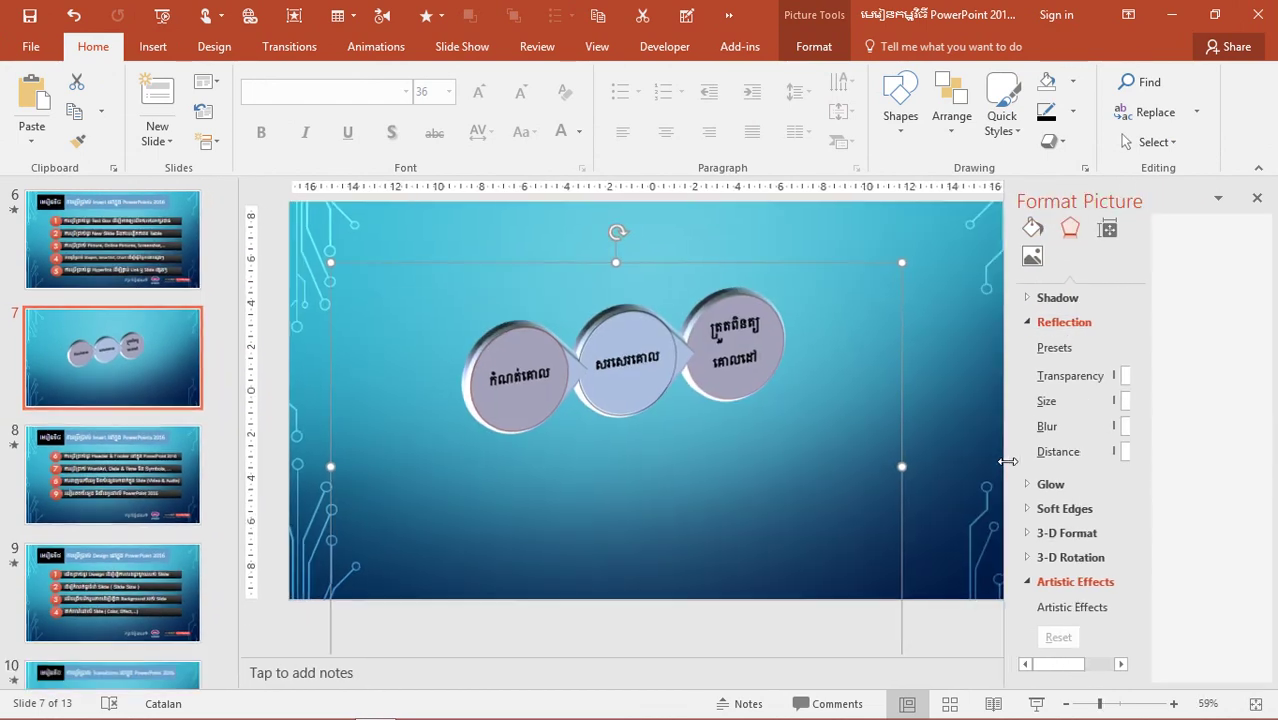
click(1222, 319)
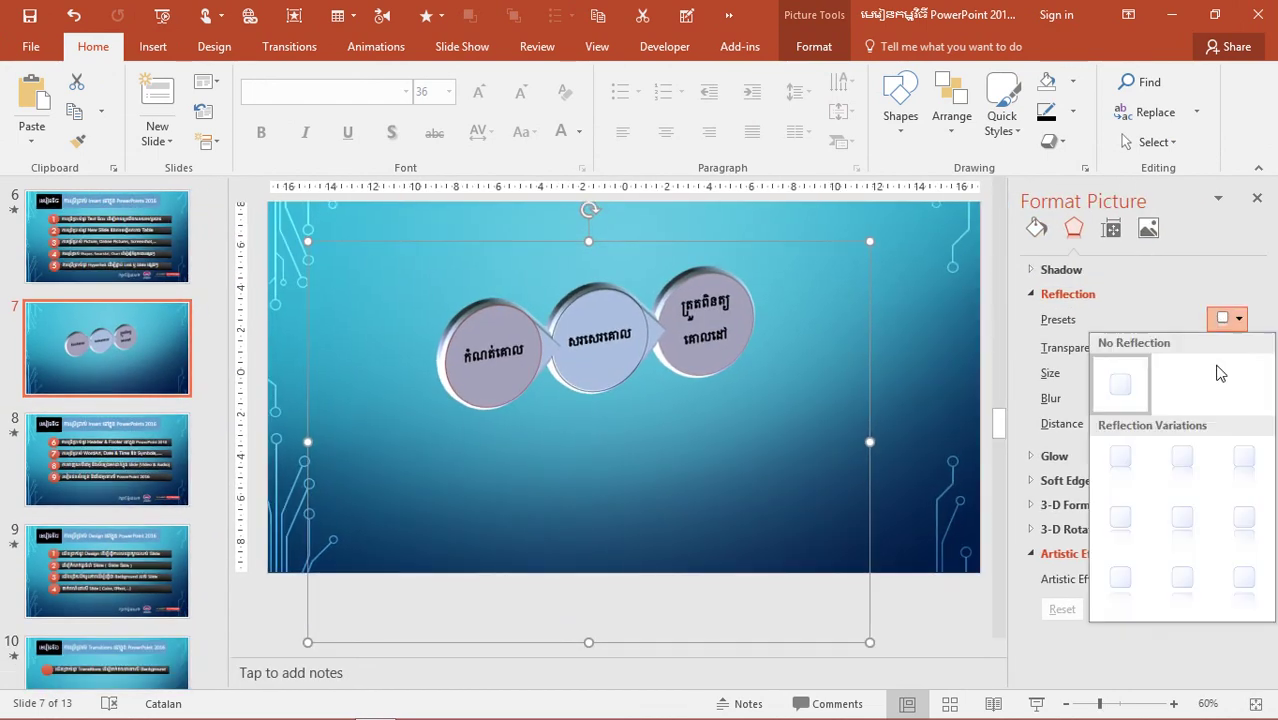
click(1189, 458)
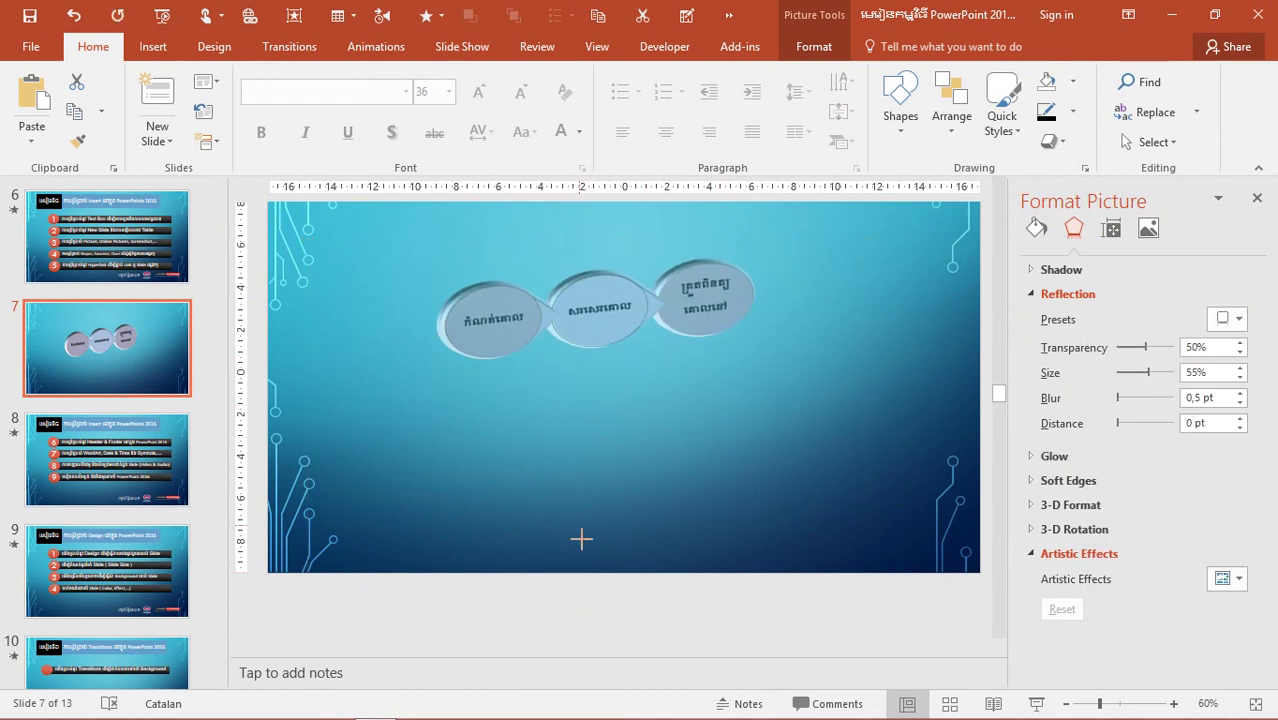
drag(587, 643, 587, 596)
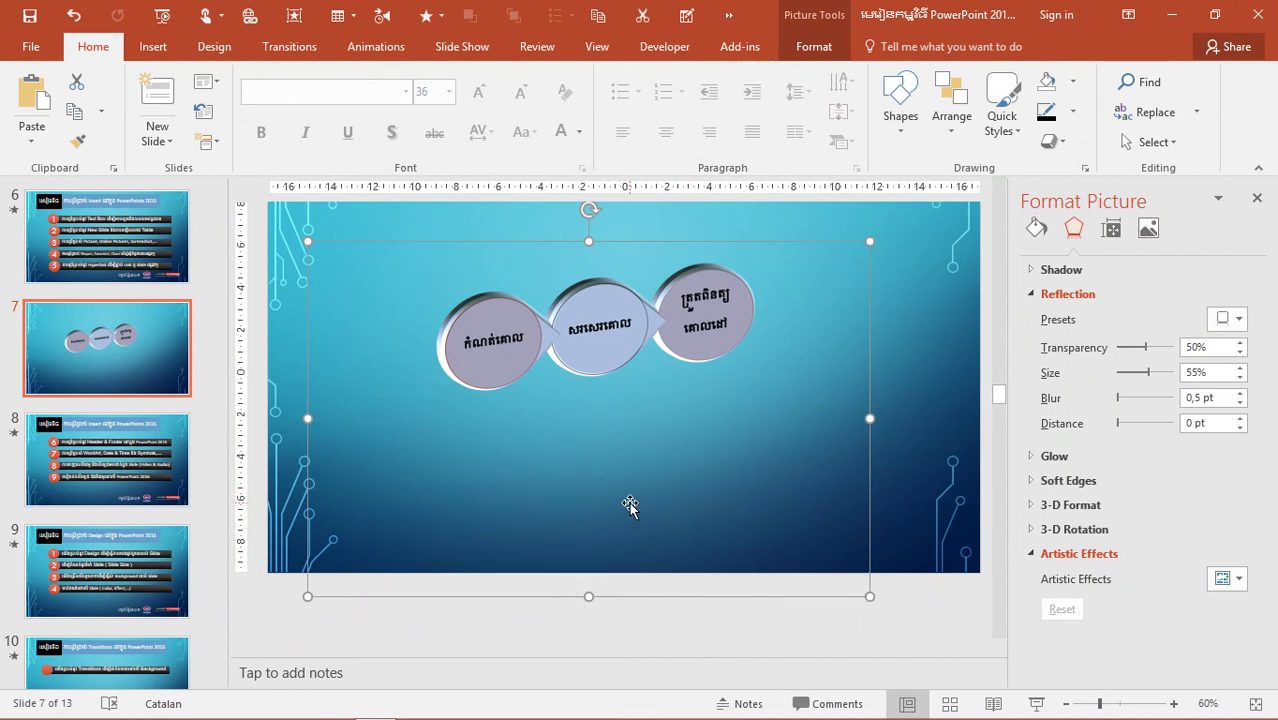
key(ctrl+z)
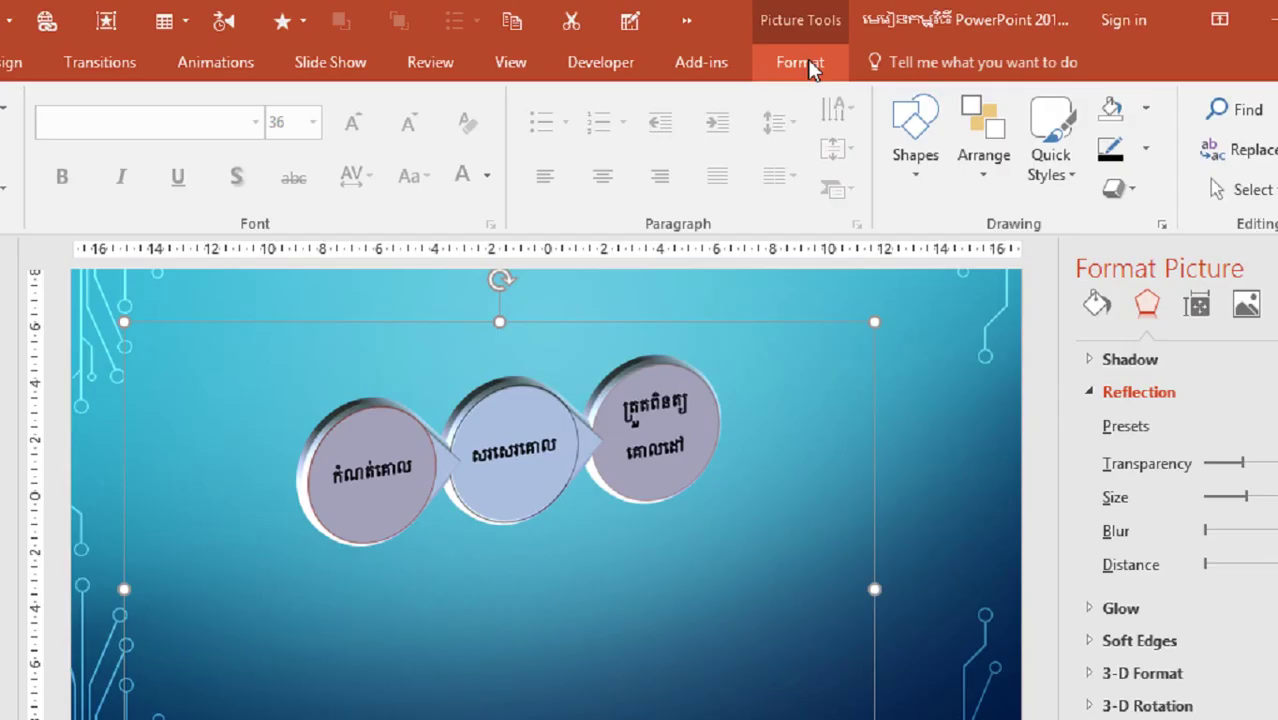
- Crop the circle picture to 8.3 cm by 17.6 cm, trimming empty space at bottom, left and right
click(814, 46)
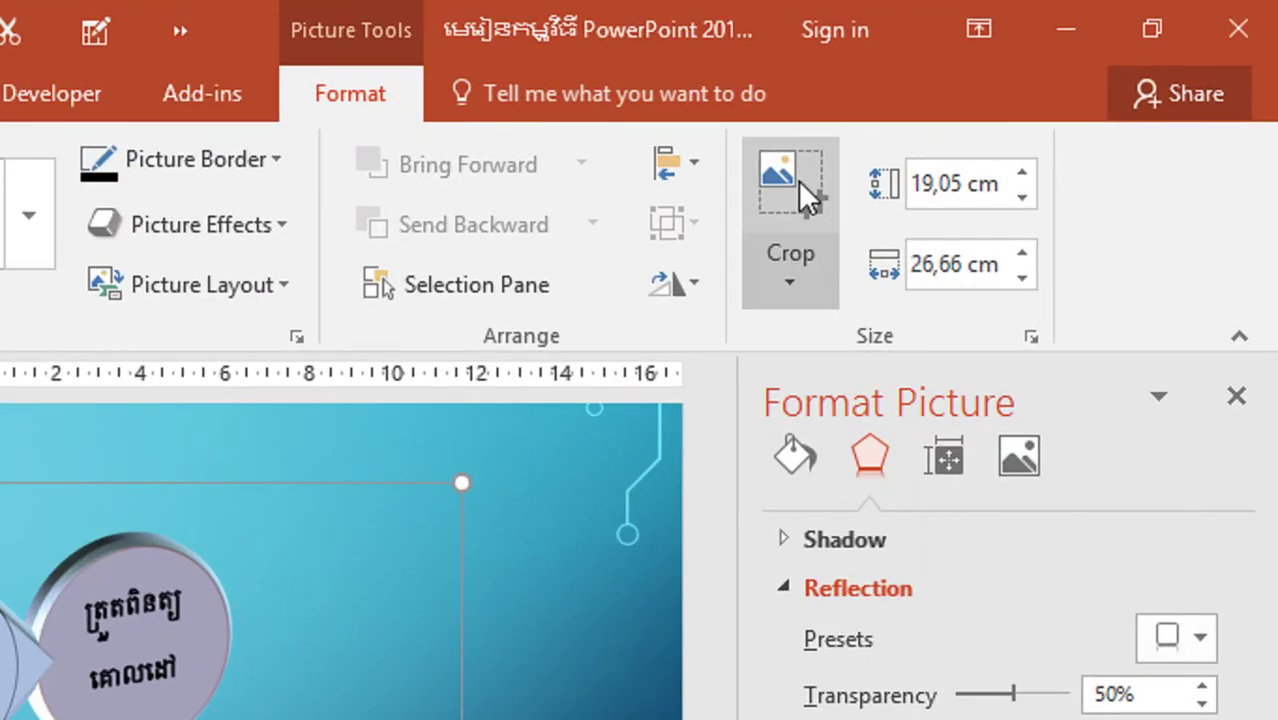
click(1036, 98)
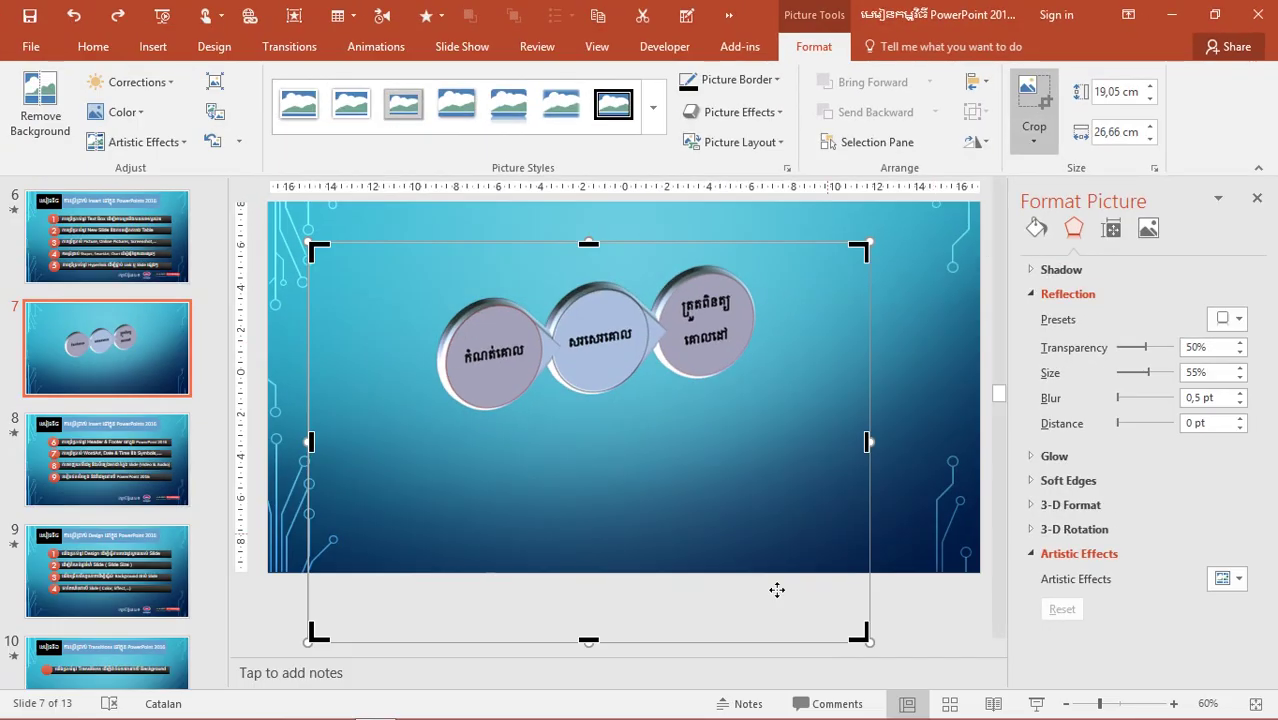
drag(588, 641, 613, 428)
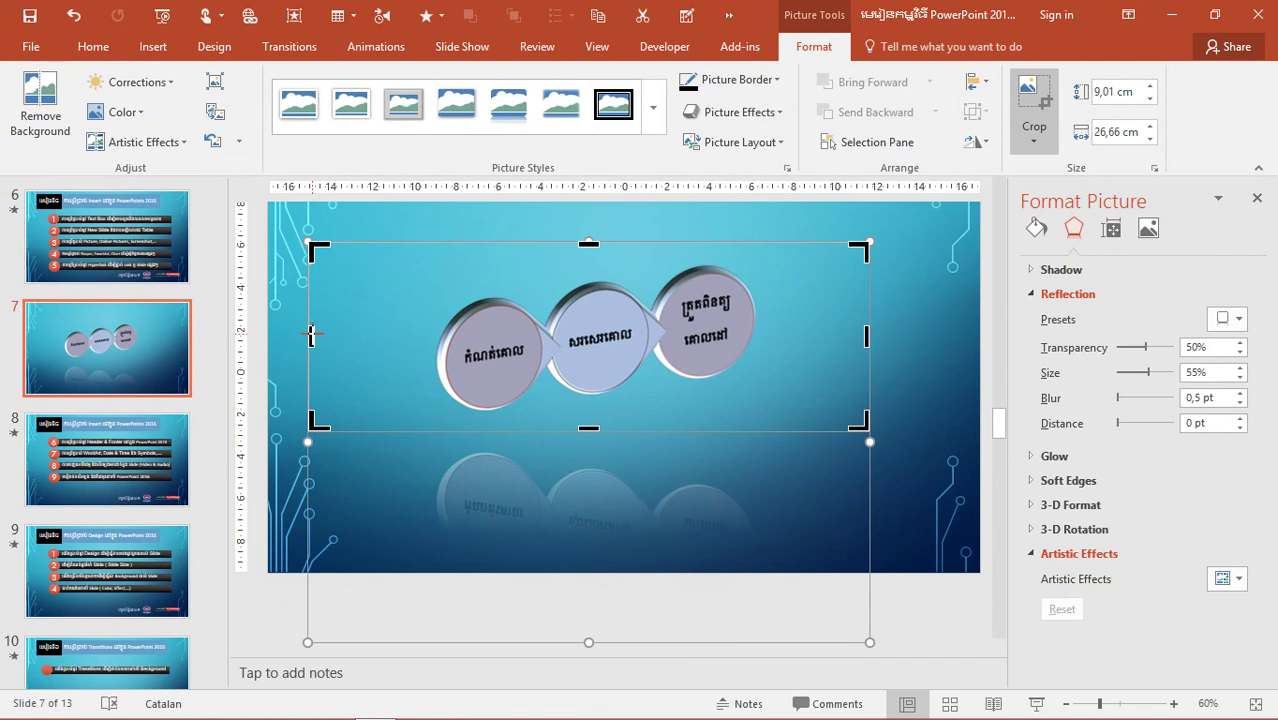
drag(311, 335, 408, 362)
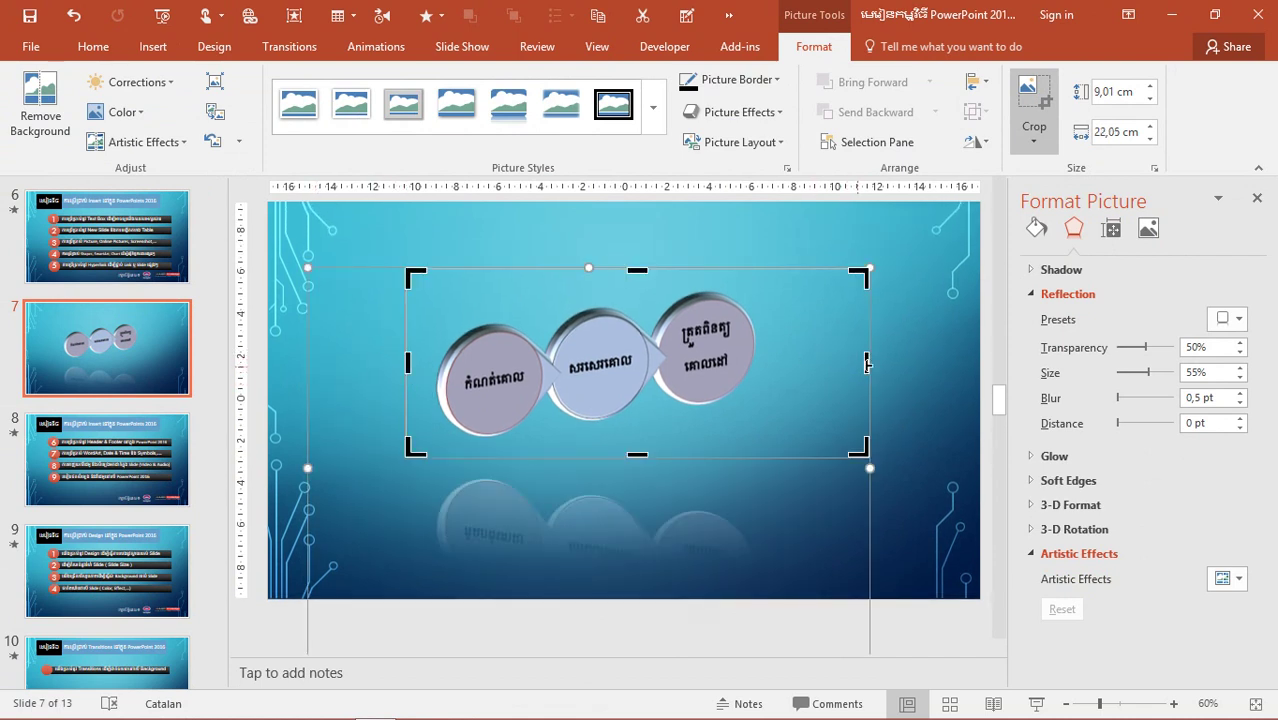
drag(814, 365, 775, 365)
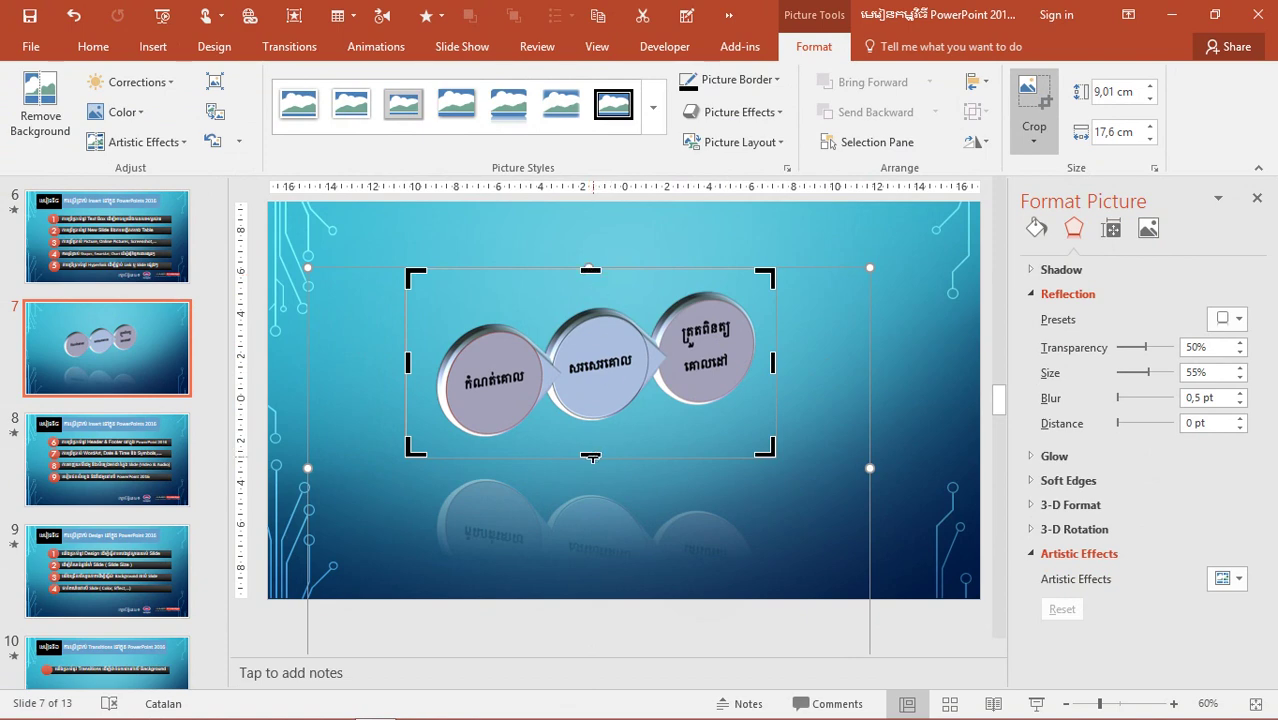
drag(590, 457, 676, 444)
click(930, 532)
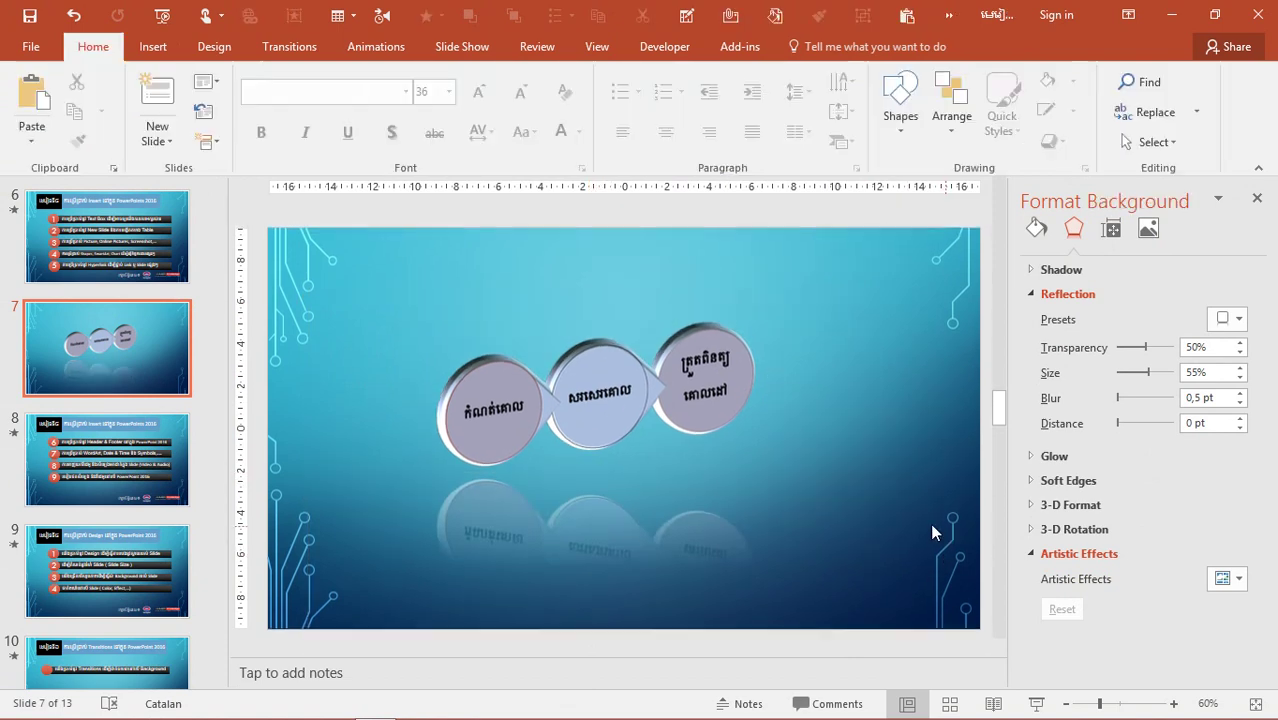
- Move the cropped circle picture slightly higher on slide 7
click(700, 395)
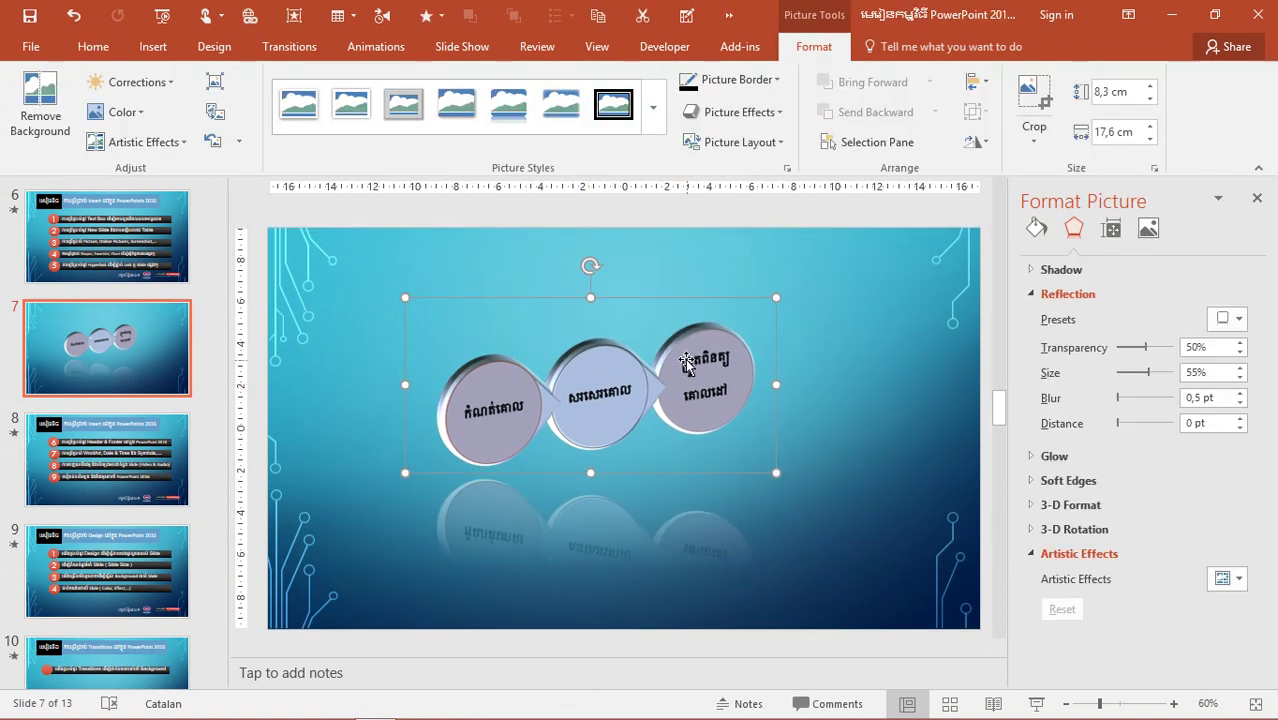
drag(676, 396, 680, 361)
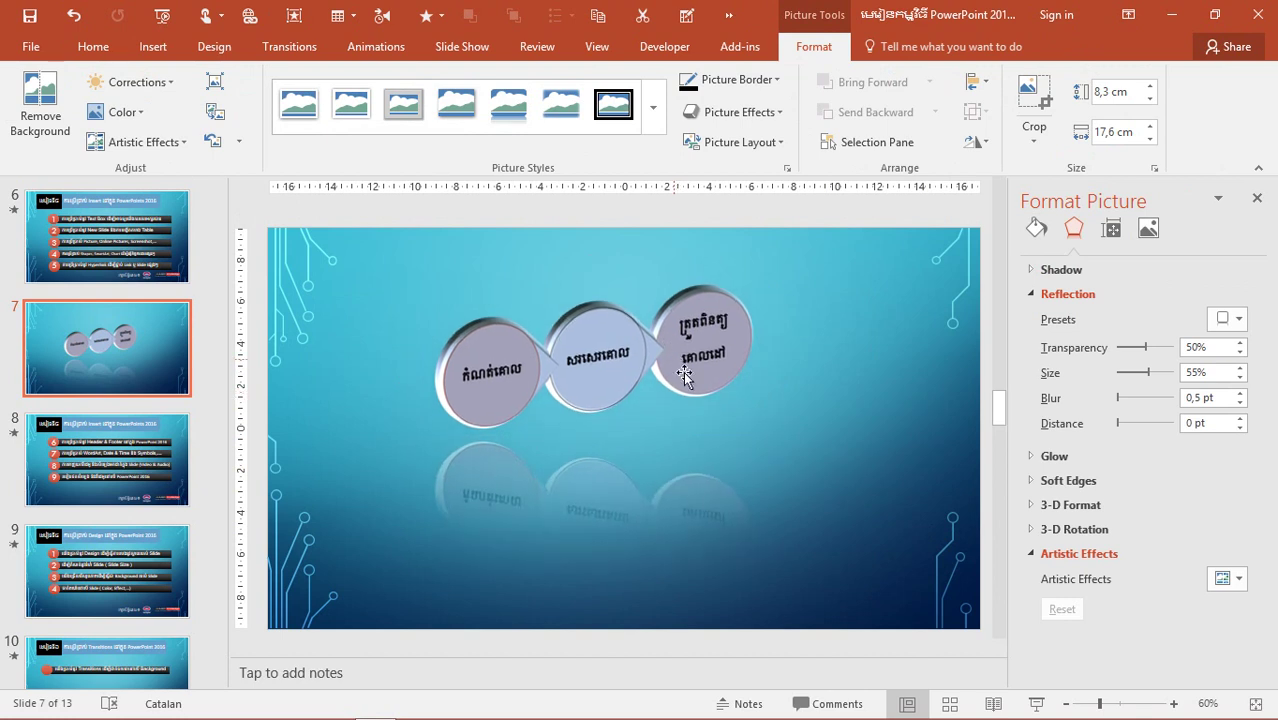
click(935, 537)
mouse_move(1030, 718)
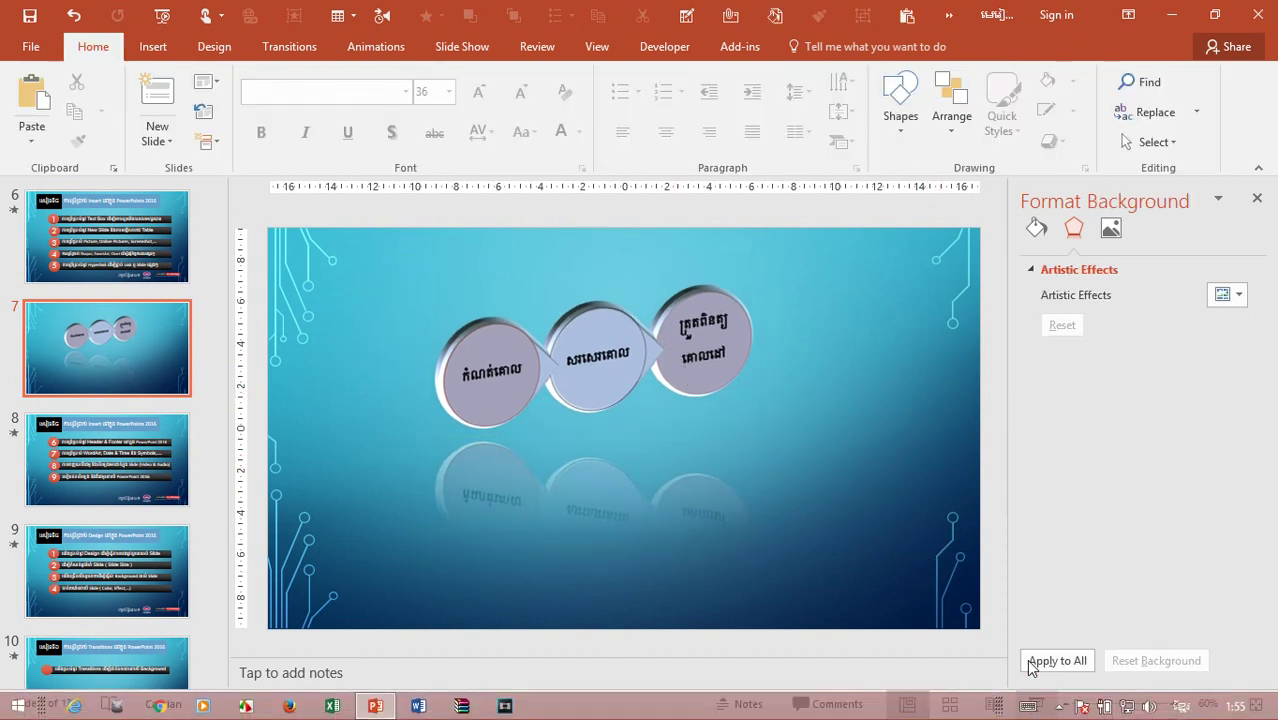
- Preview slide 7 as a slide show, then give the picture a shorter reflection preset
click(1033, 702)
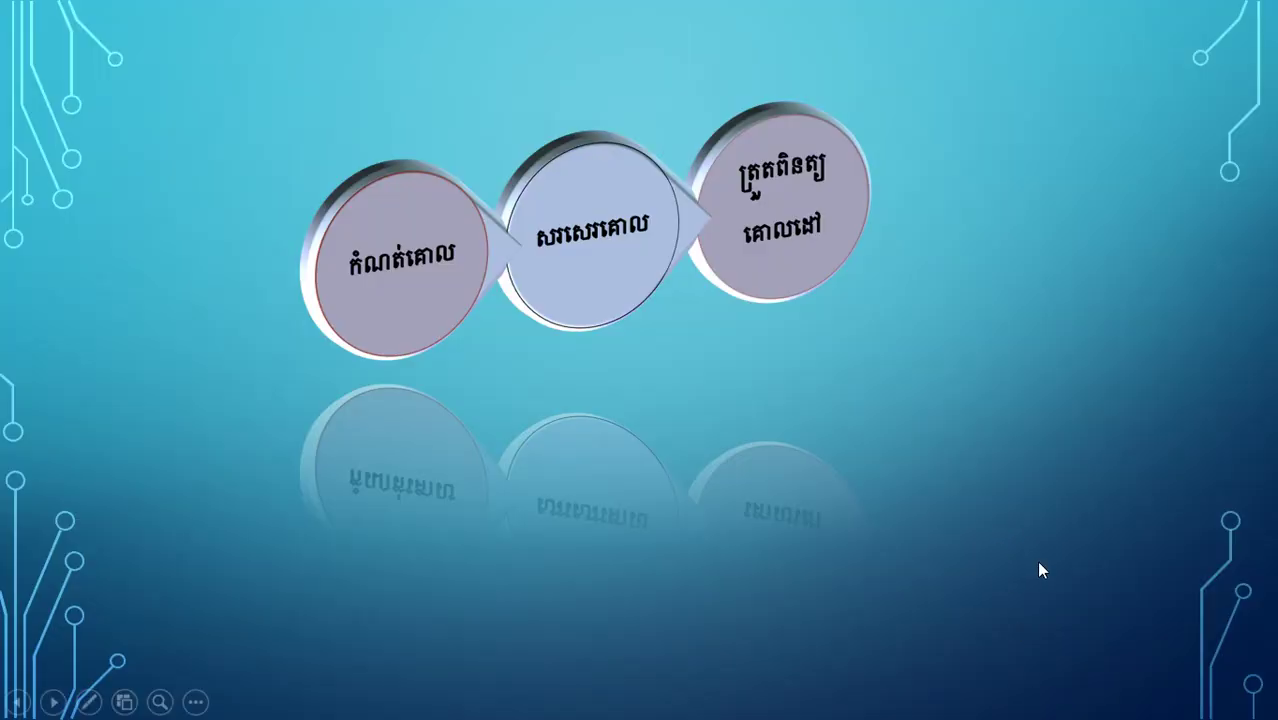
key(Escape)
click(706, 357)
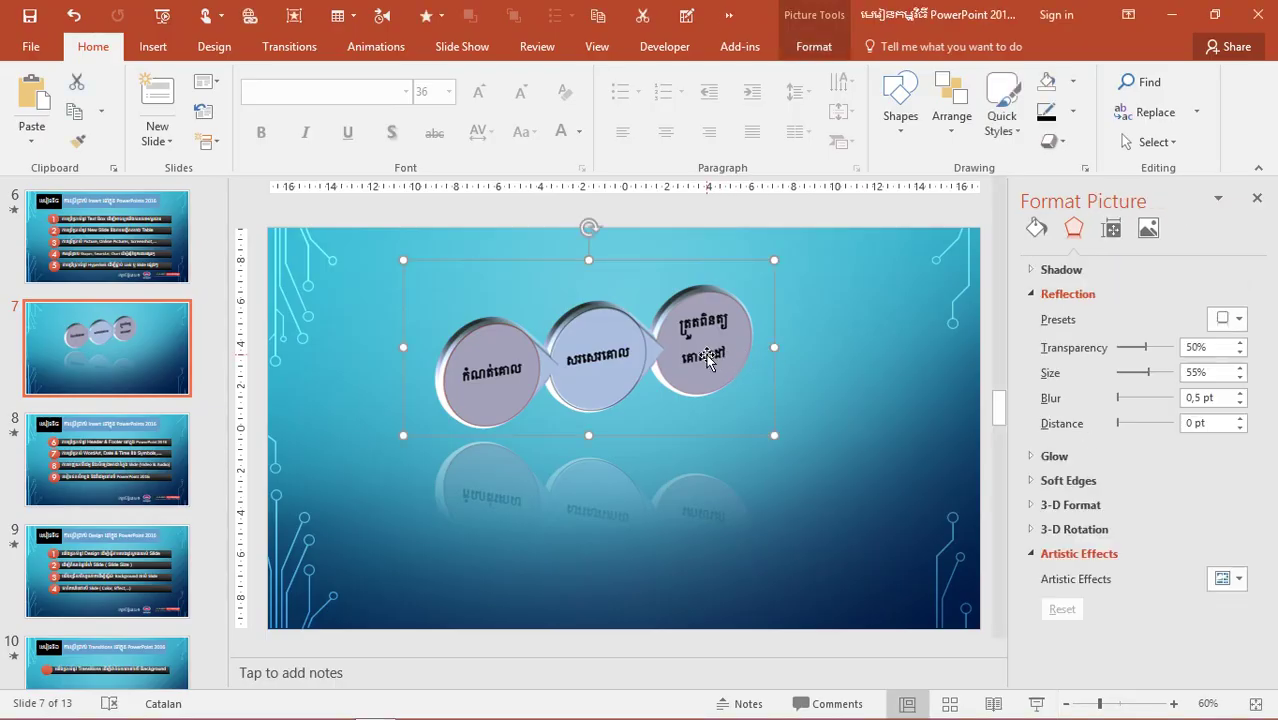
click(1225, 320)
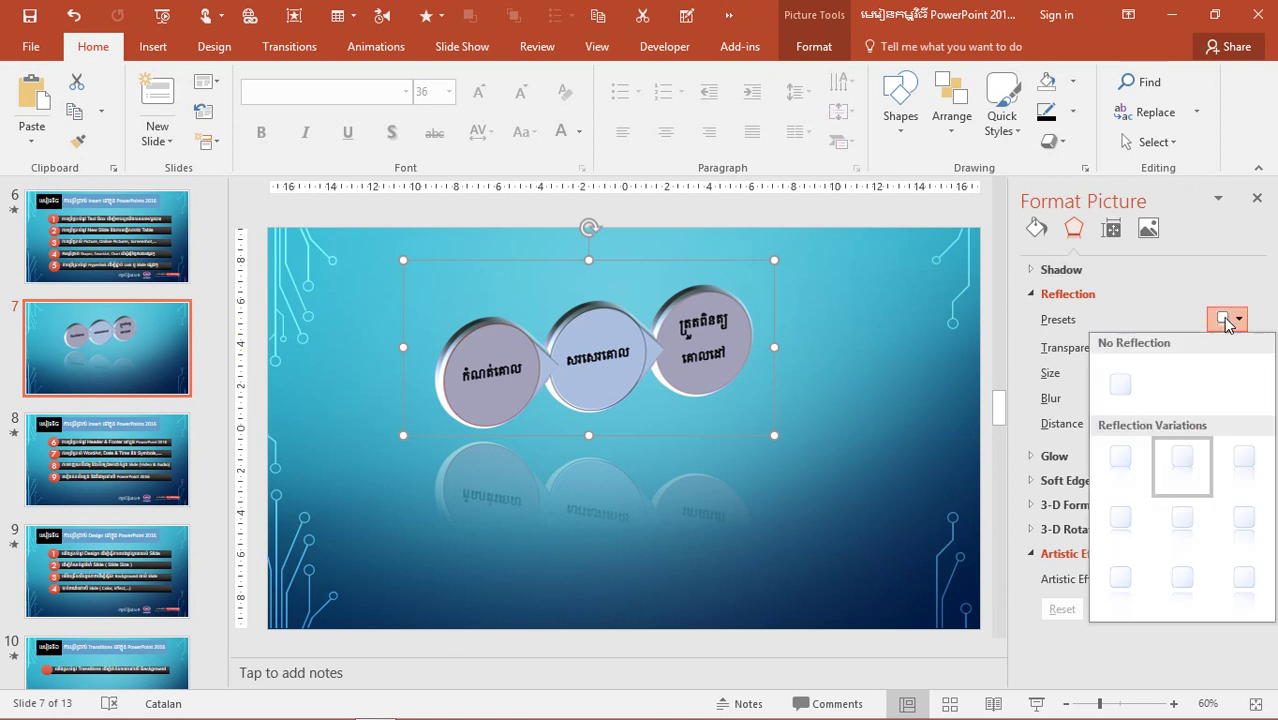
click(1118, 457)
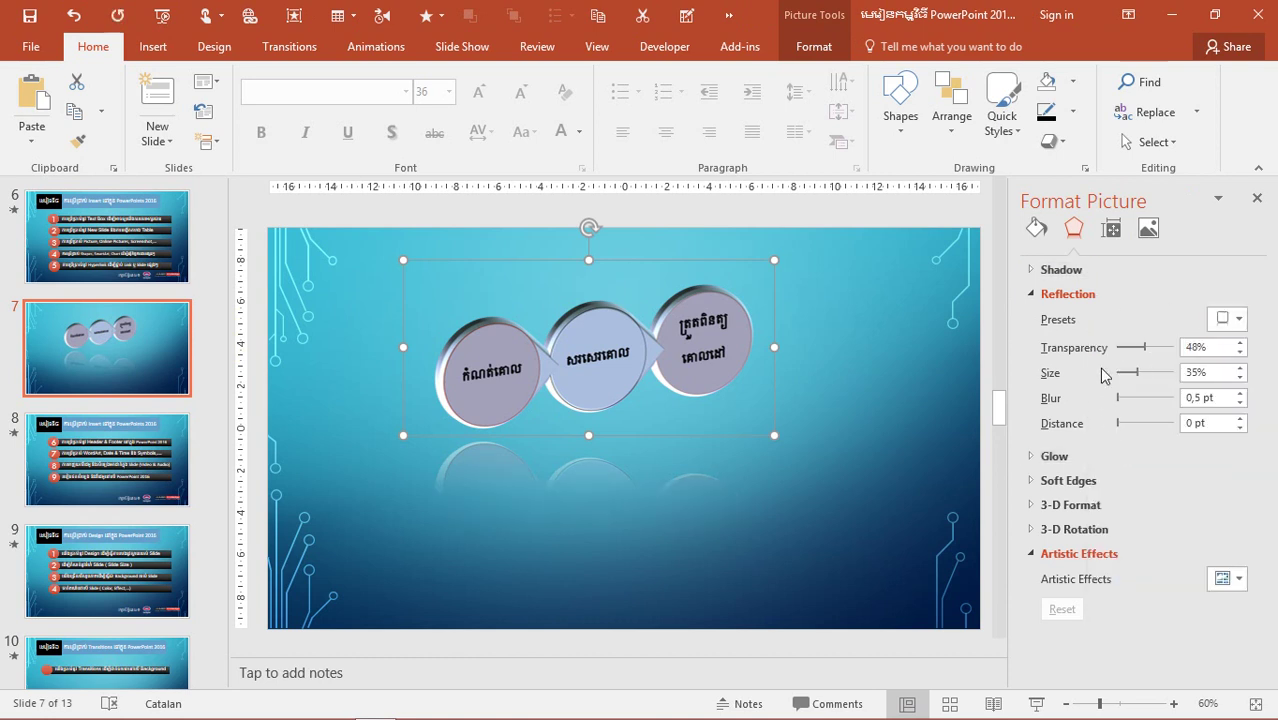
click(1045, 293)
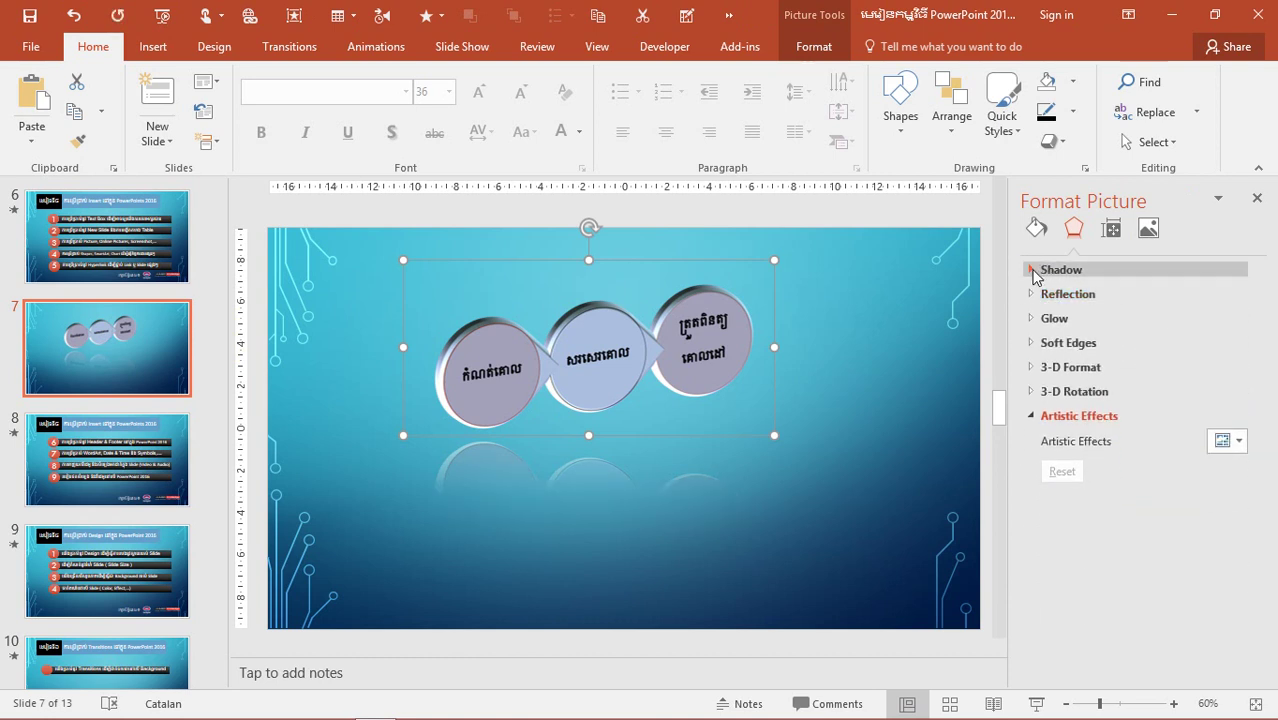
- Add an outer drop shadow preset to the three-circle picture
click(1045, 270)
click(1225, 294)
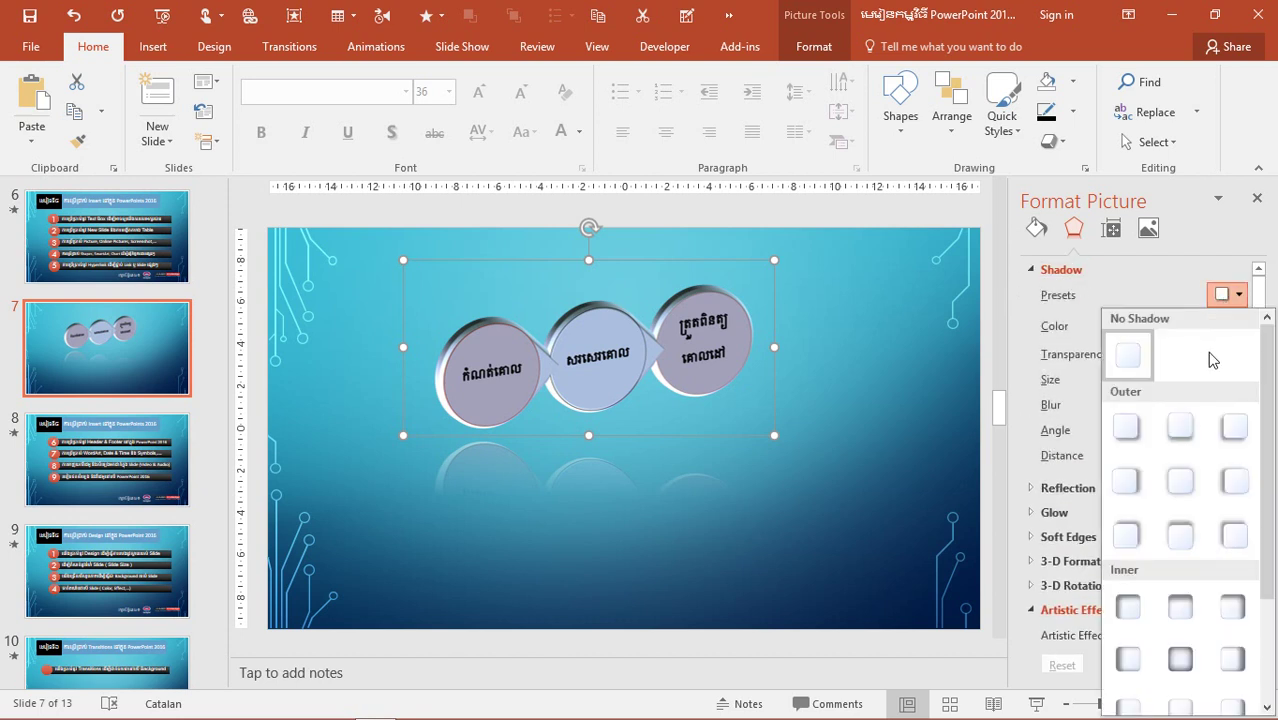
click(1130, 536)
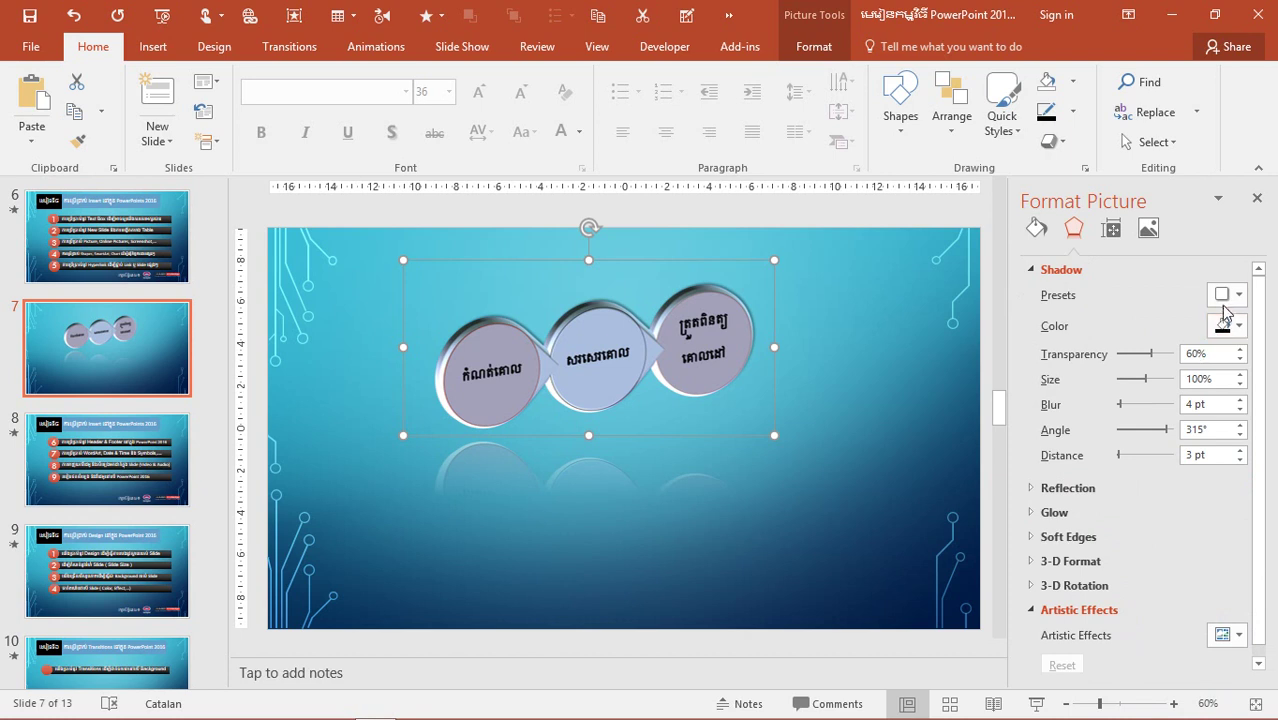
click(1003, 472)
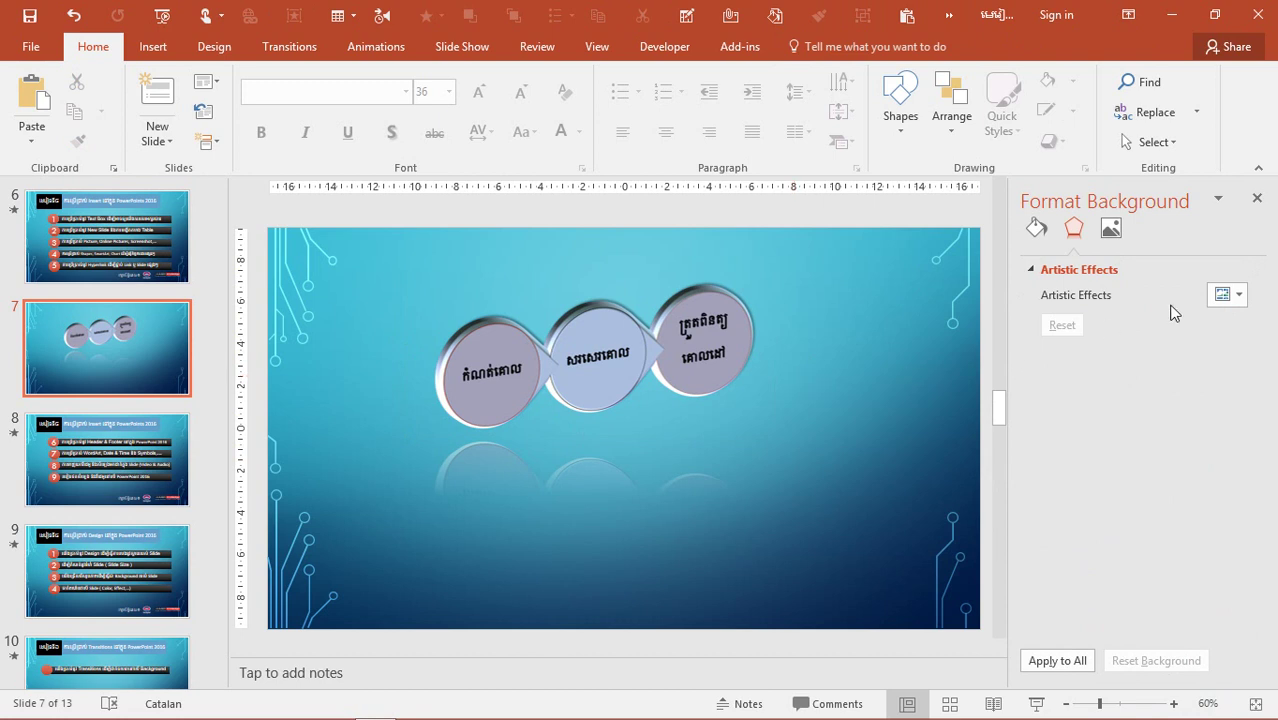
- Centre the circles picture horizontally on slide 7, then click item 4's Shapes, SmartArt, Chart line on slide 6
click(1257, 198)
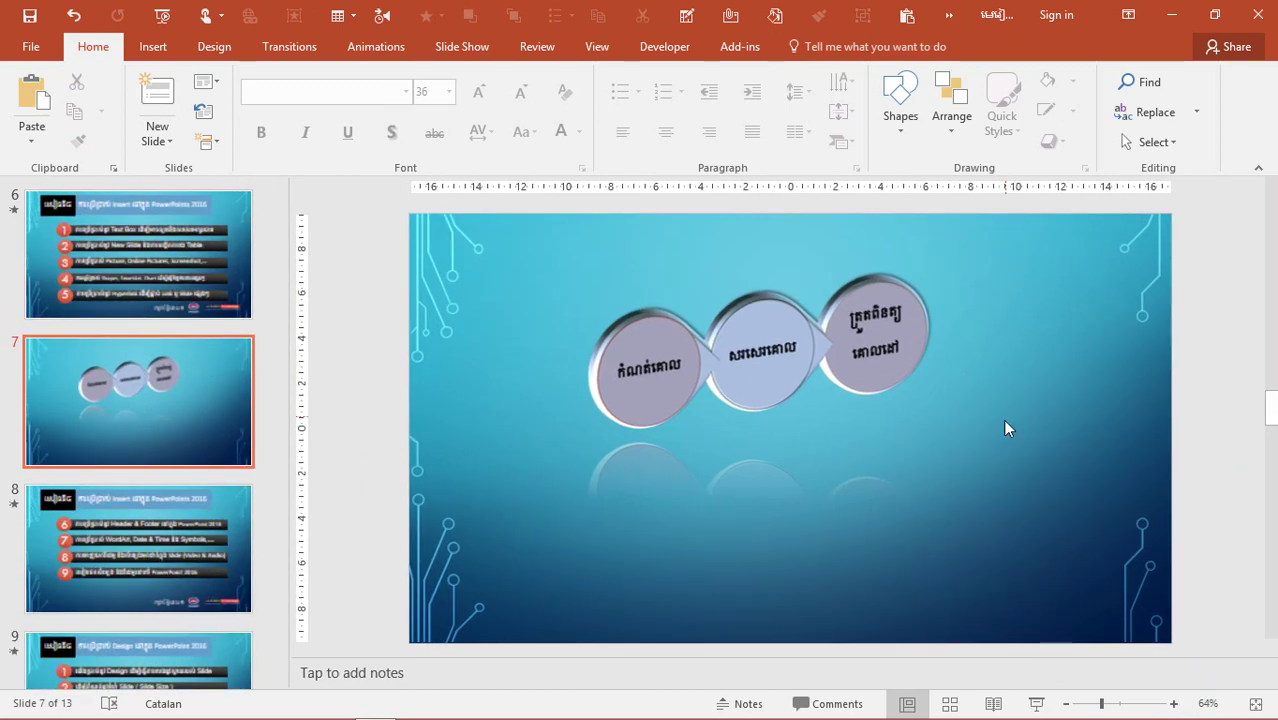
drag(856, 337, 903, 425)
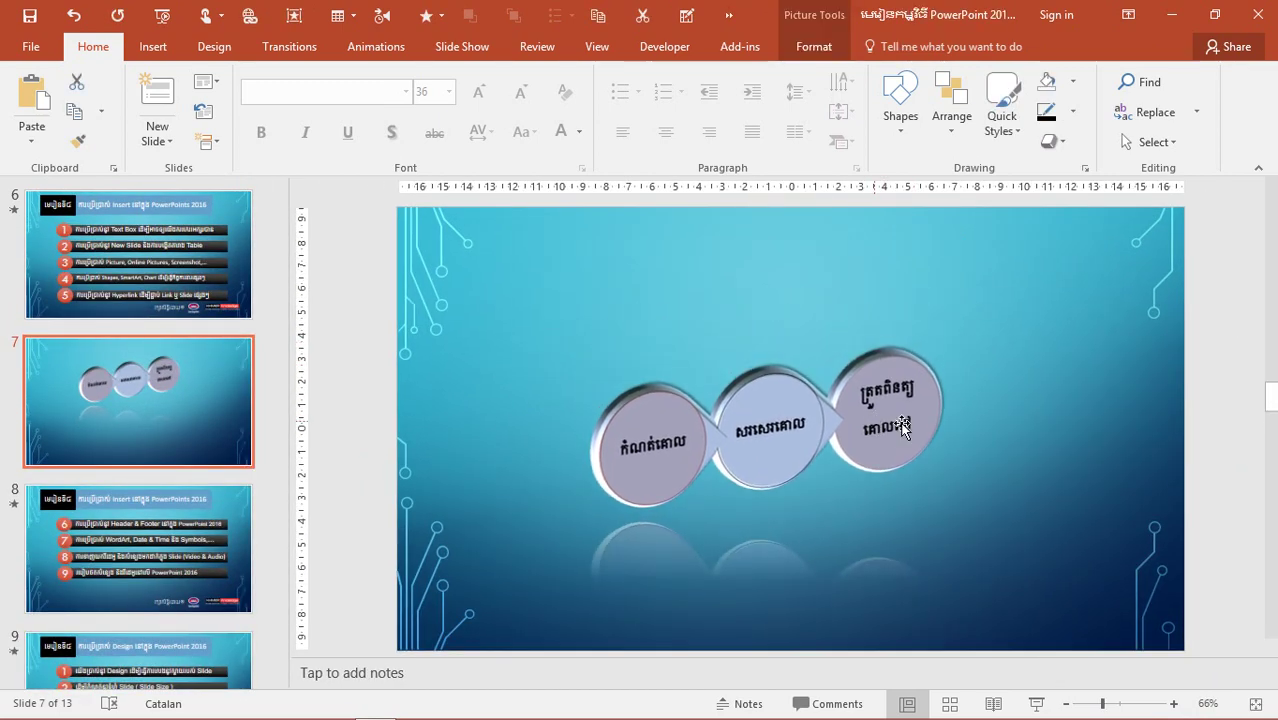
drag(900, 425, 906, 401)
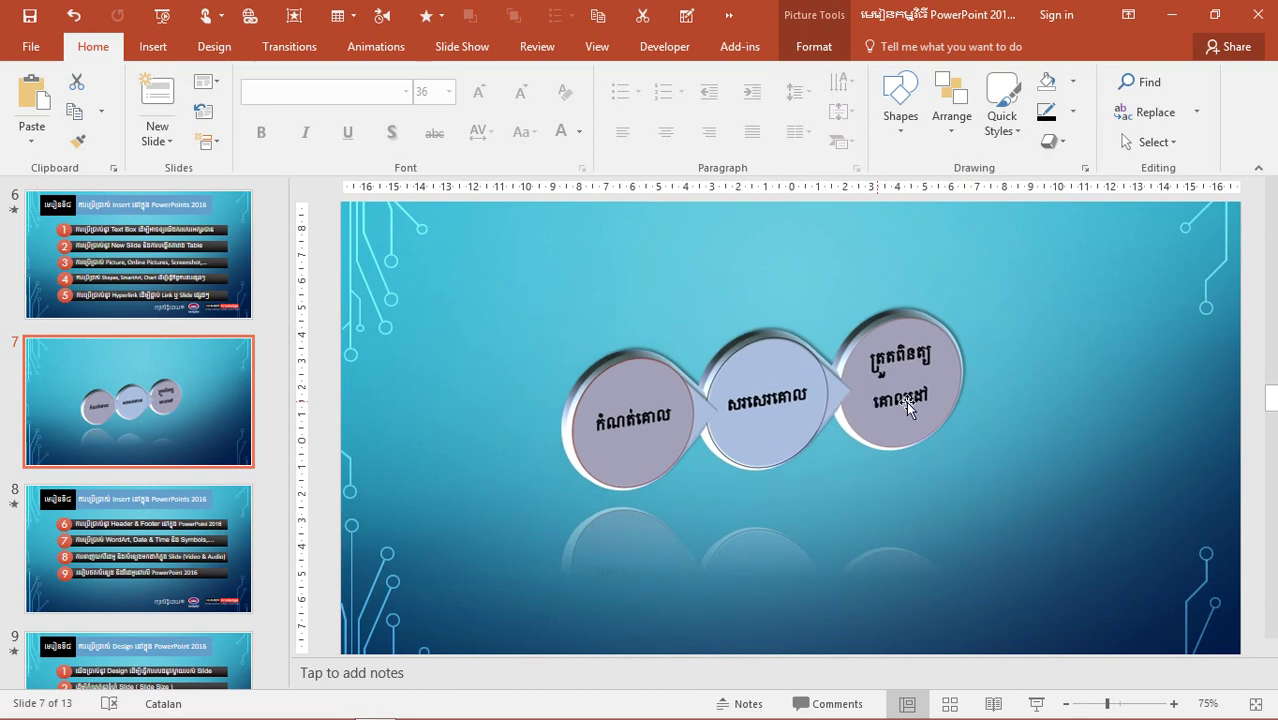
click(1258, 168)
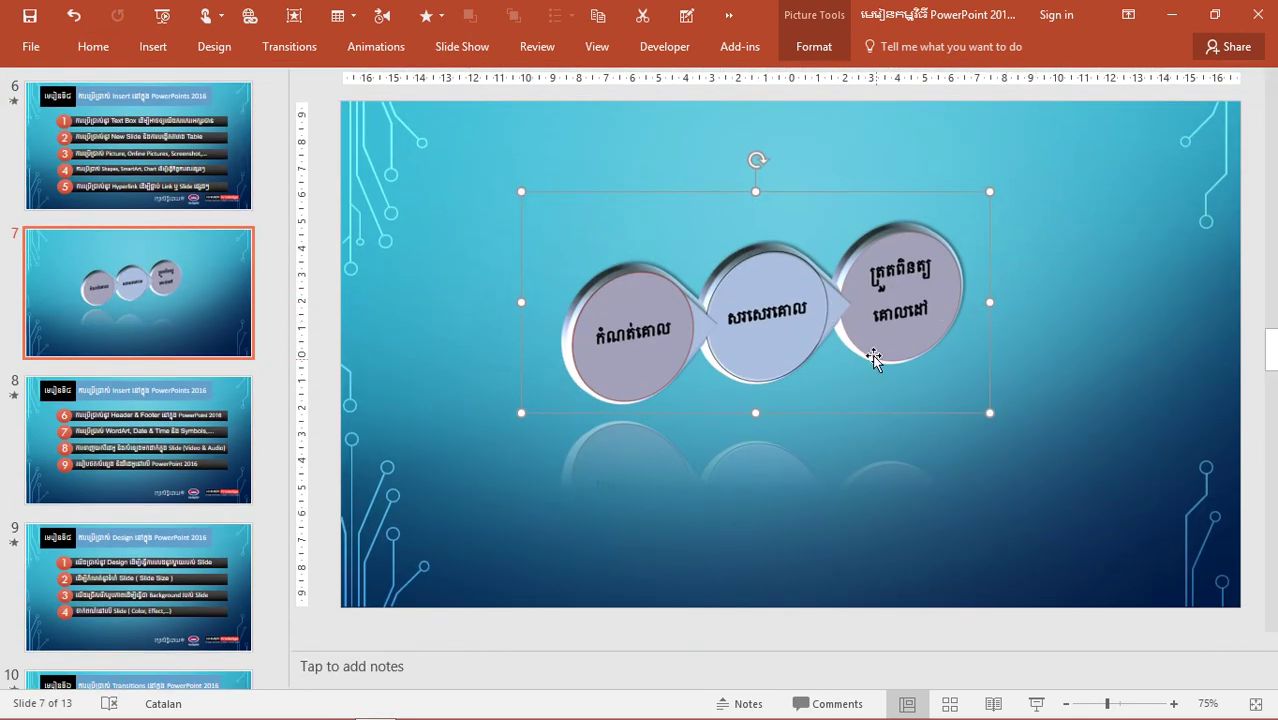
drag(874, 358, 890, 366)
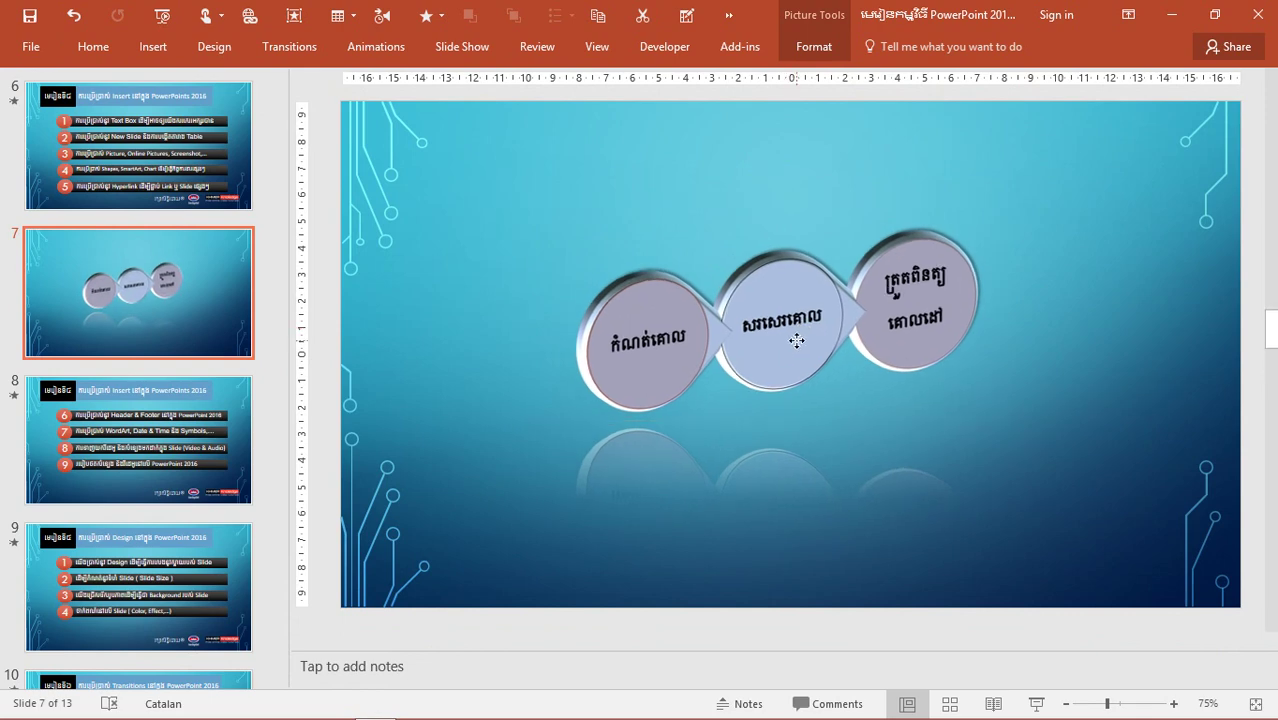
click(157, 211)
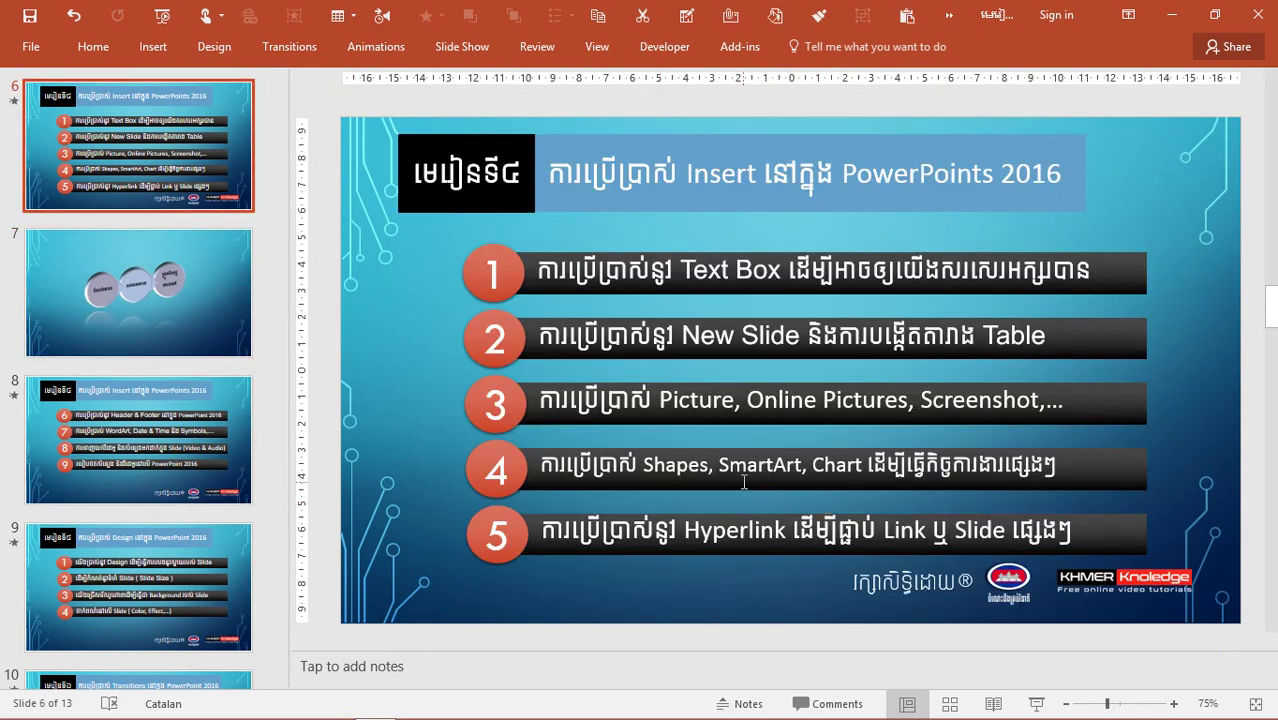
click(730, 465)
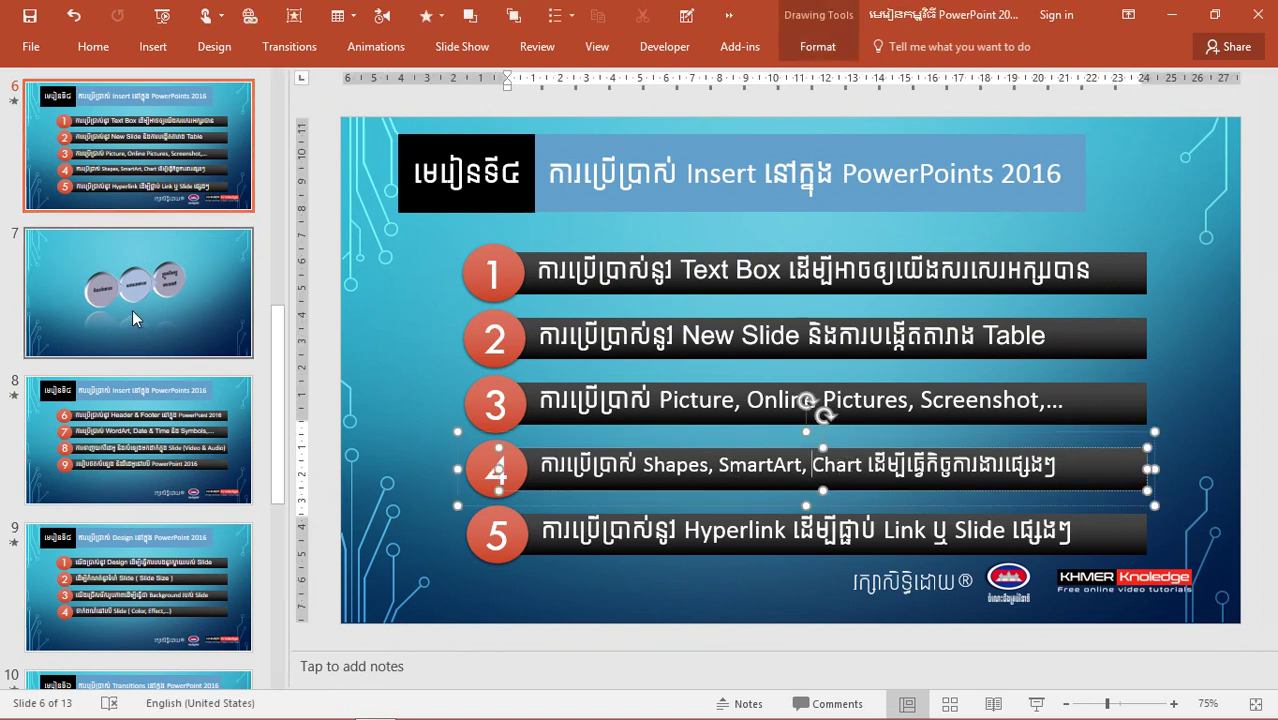
- Enlarge the three-circle picture by dragging its corner outward, then shift it upward on slide 7
click(143, 275)
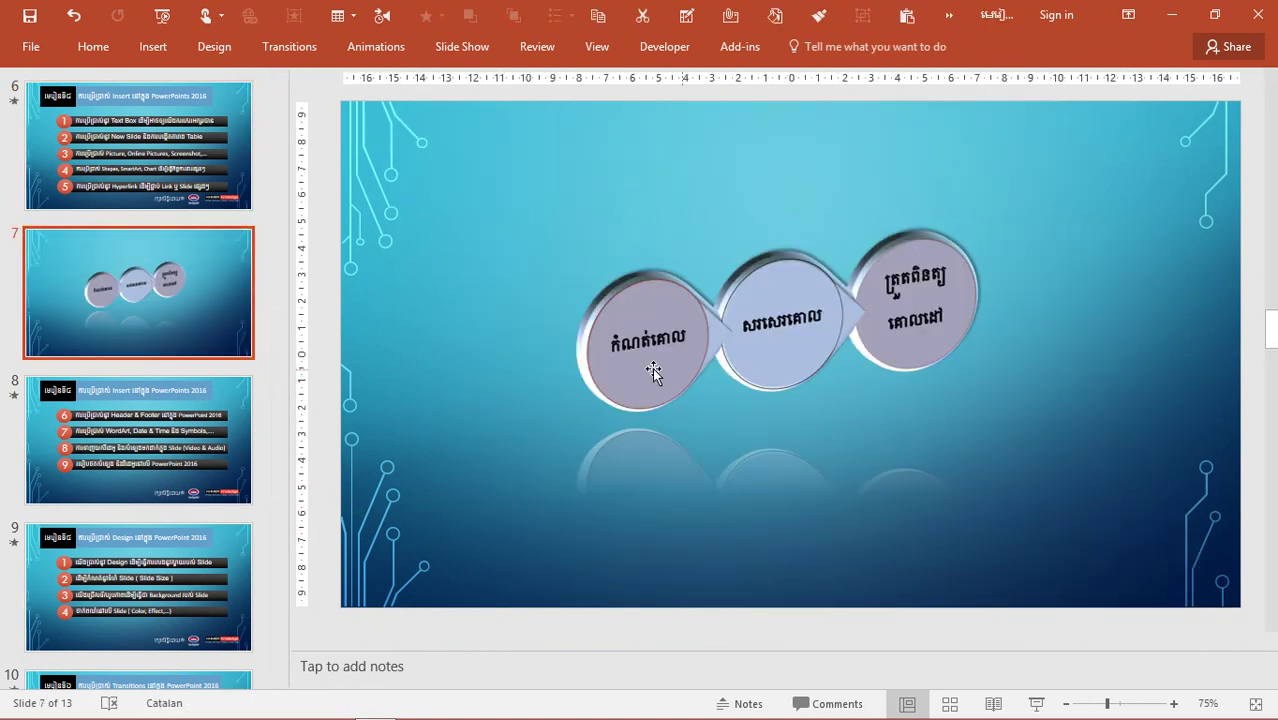
click(968, 376)
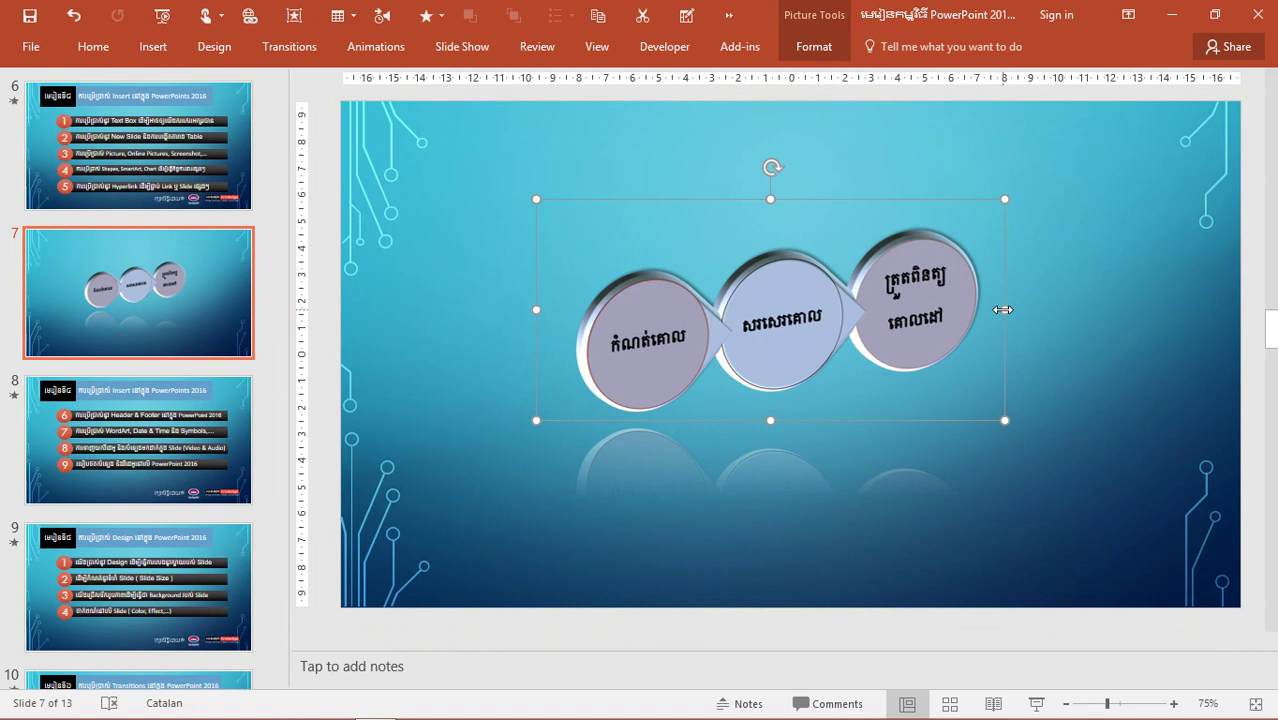
drag(1004, 199, 1122, 143)
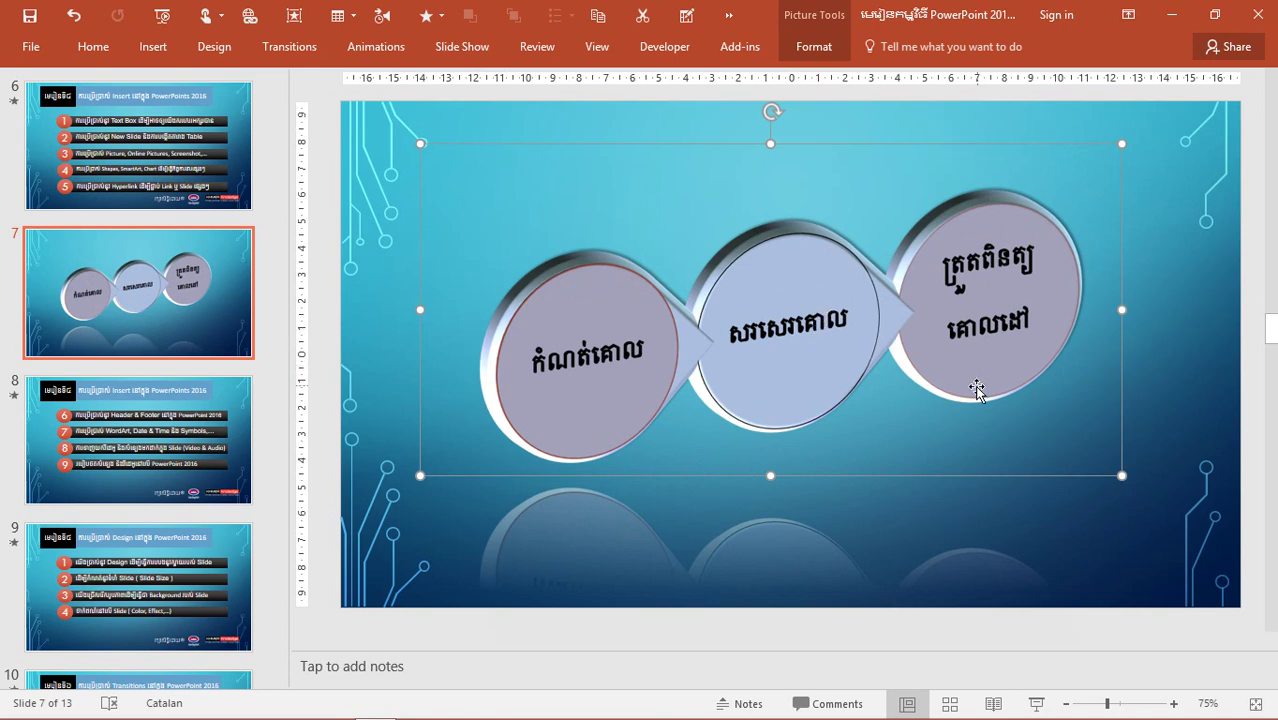
drag(976, 389, 967, 350)
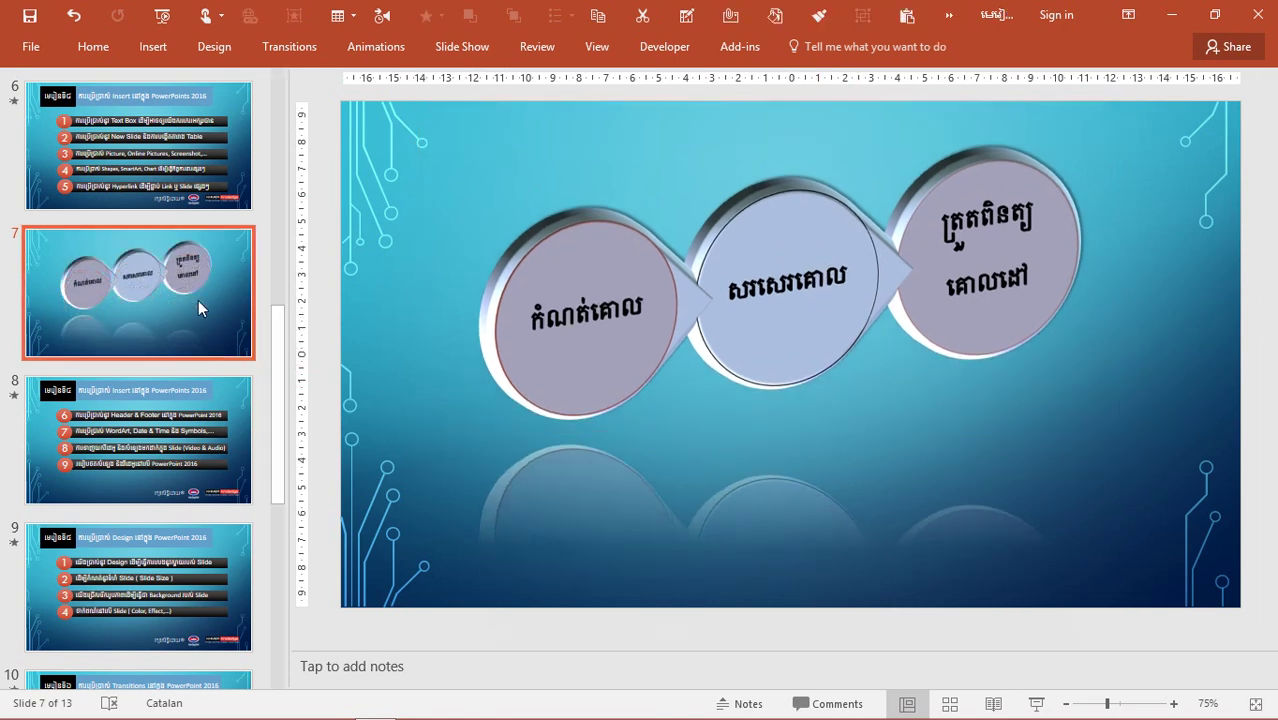
- Select the word Chart in slide 6's item 4, then insert a new slide 8 after slide 7
click(125, 165)
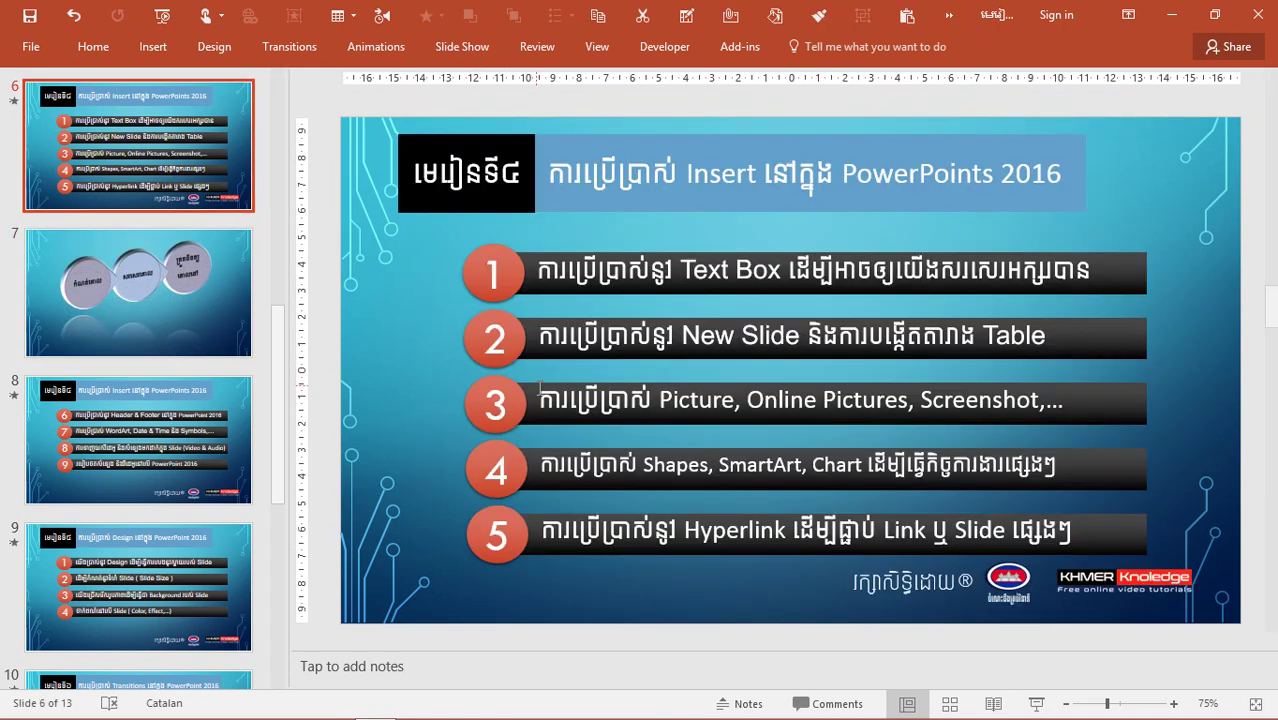
double_click(817, 467)
click(142, 296)
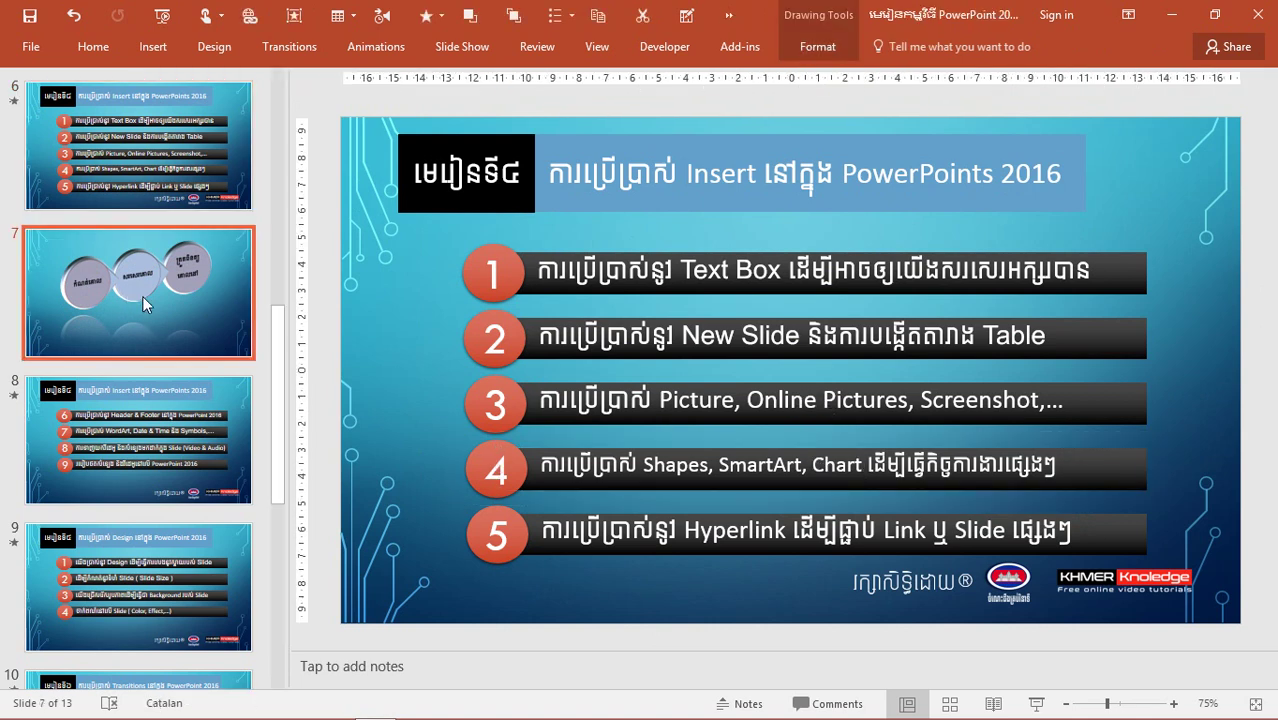
right_click(150, 300)
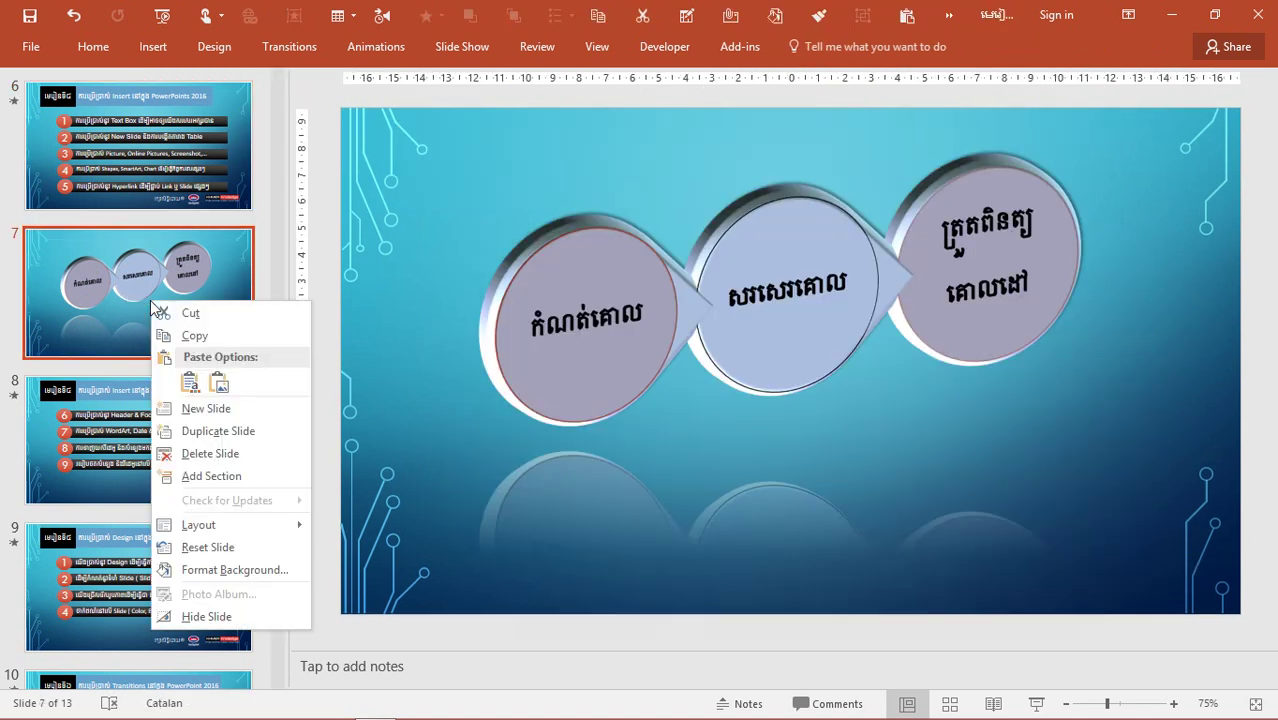
click(175, 408)
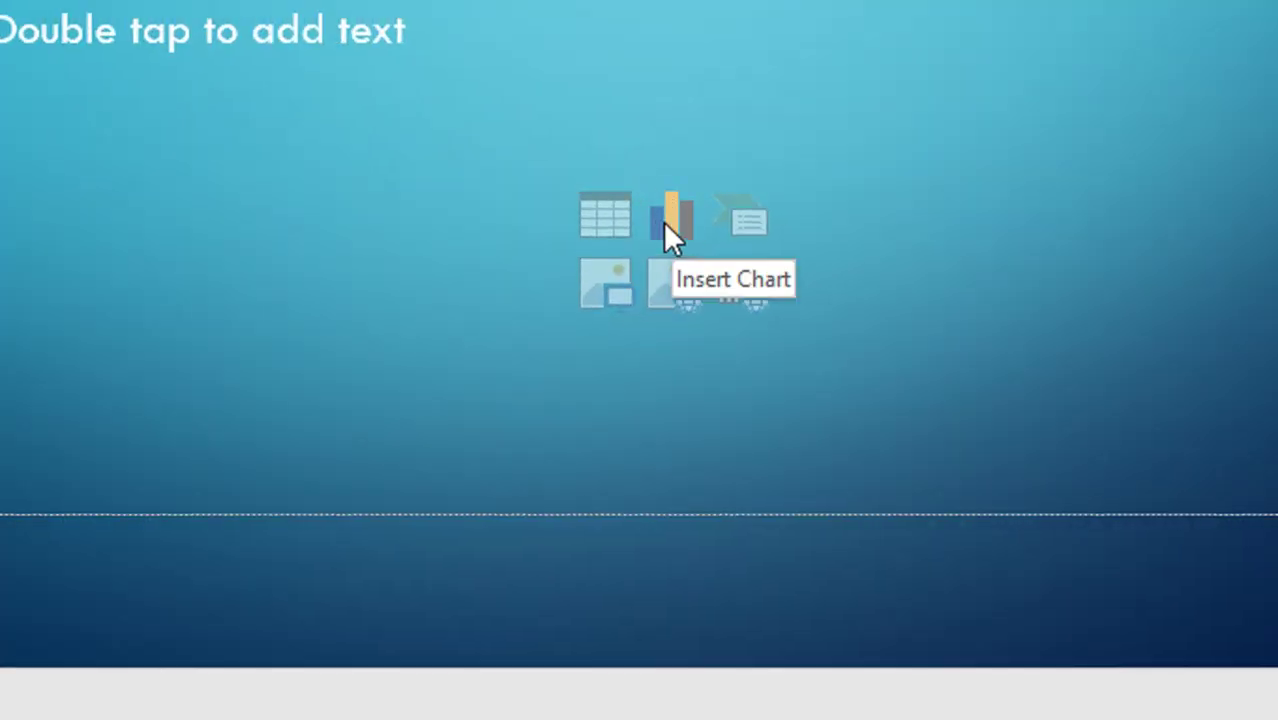
- Browse recent, template, line, treemap, waterfall, histogram, sunburst and surface chart types, closing without inserting
click(665, 222)
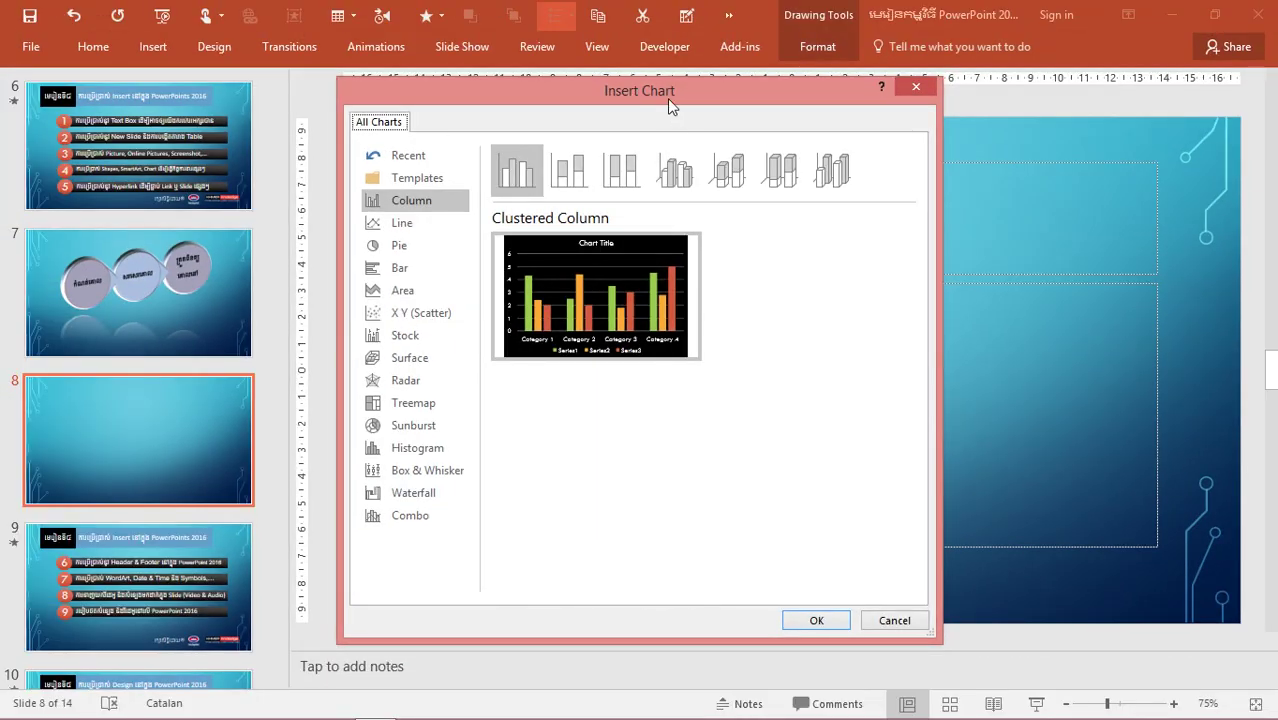
drag(670, 100, 745, 85)
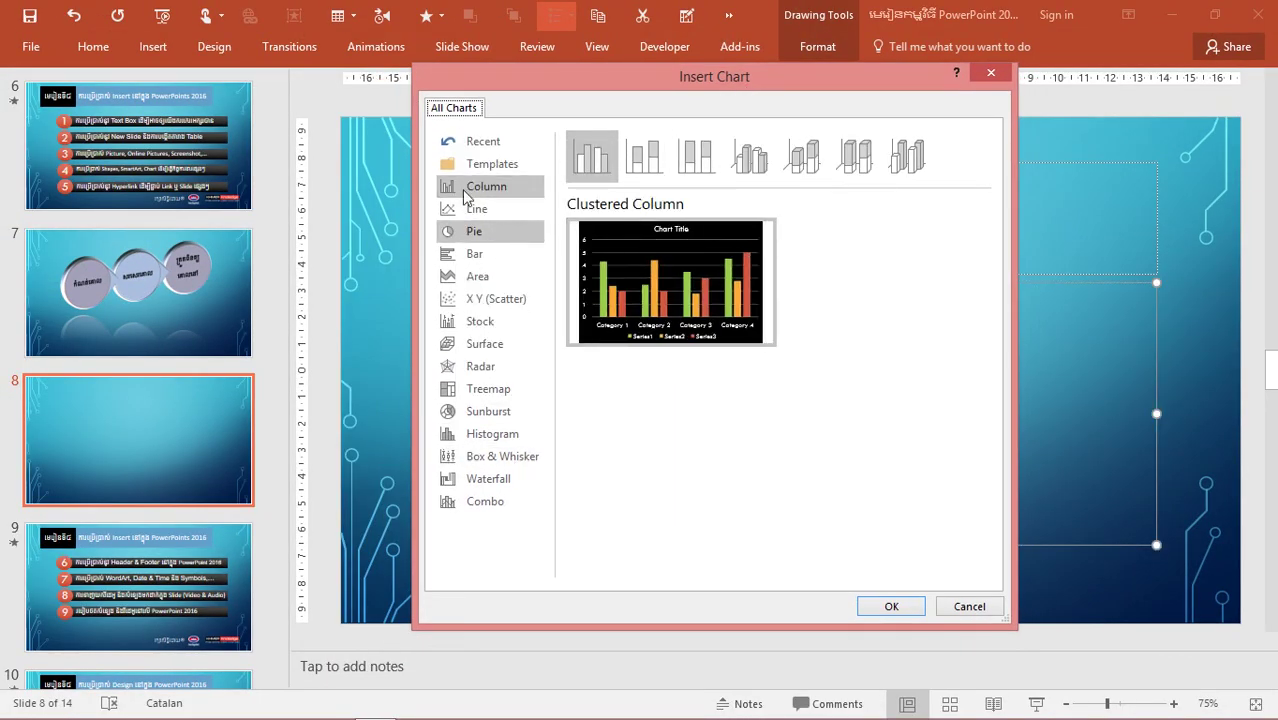
click(484, 143)
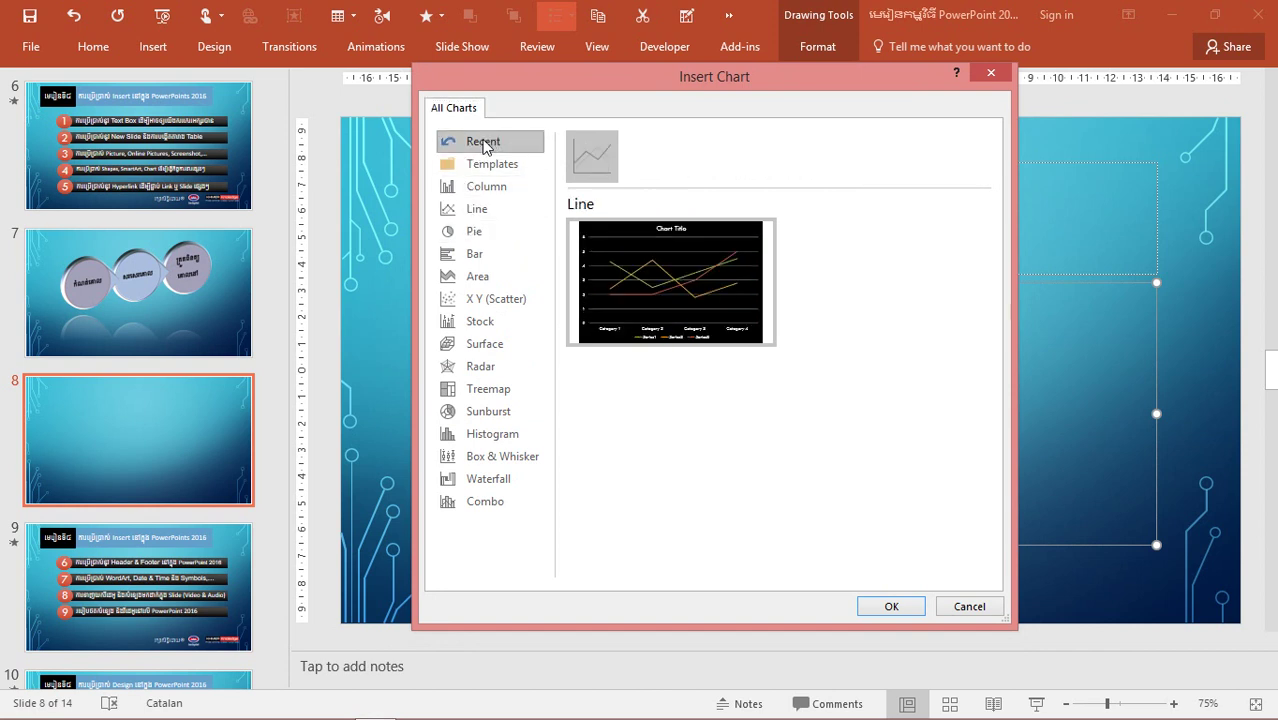
click(482, 164)
click(478, 209)
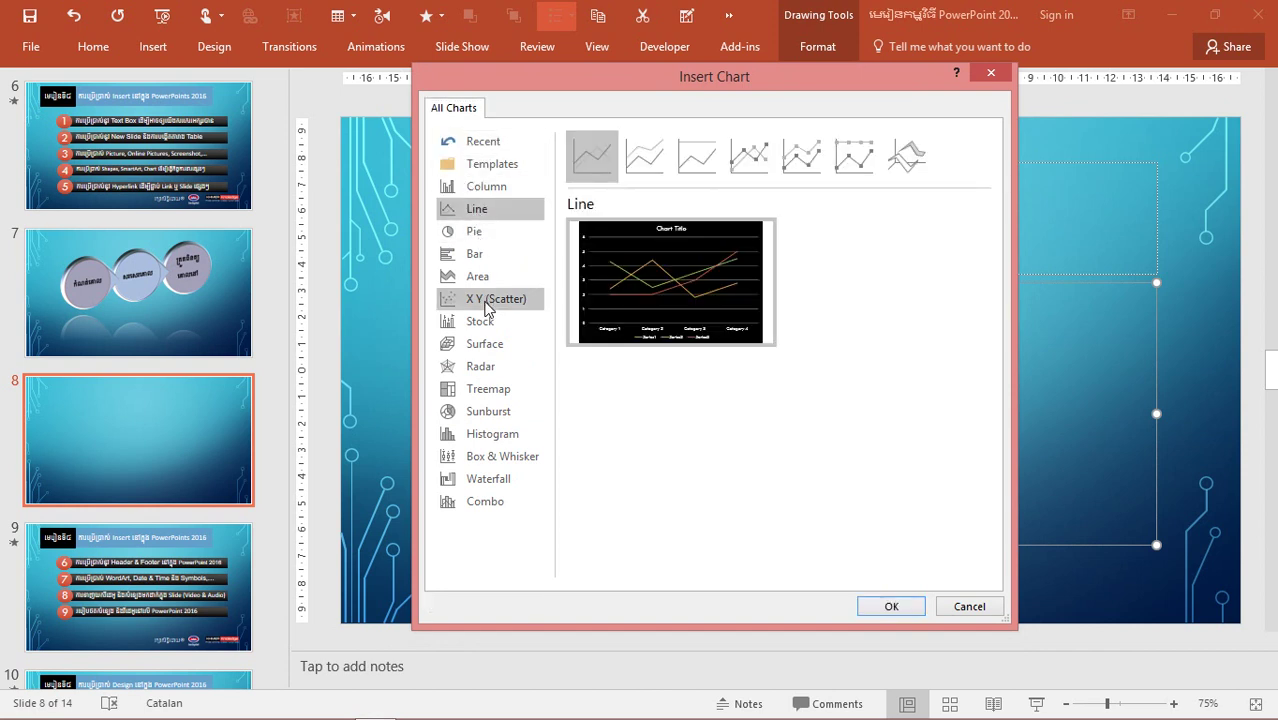
click(484, 389)
click(484, 478)
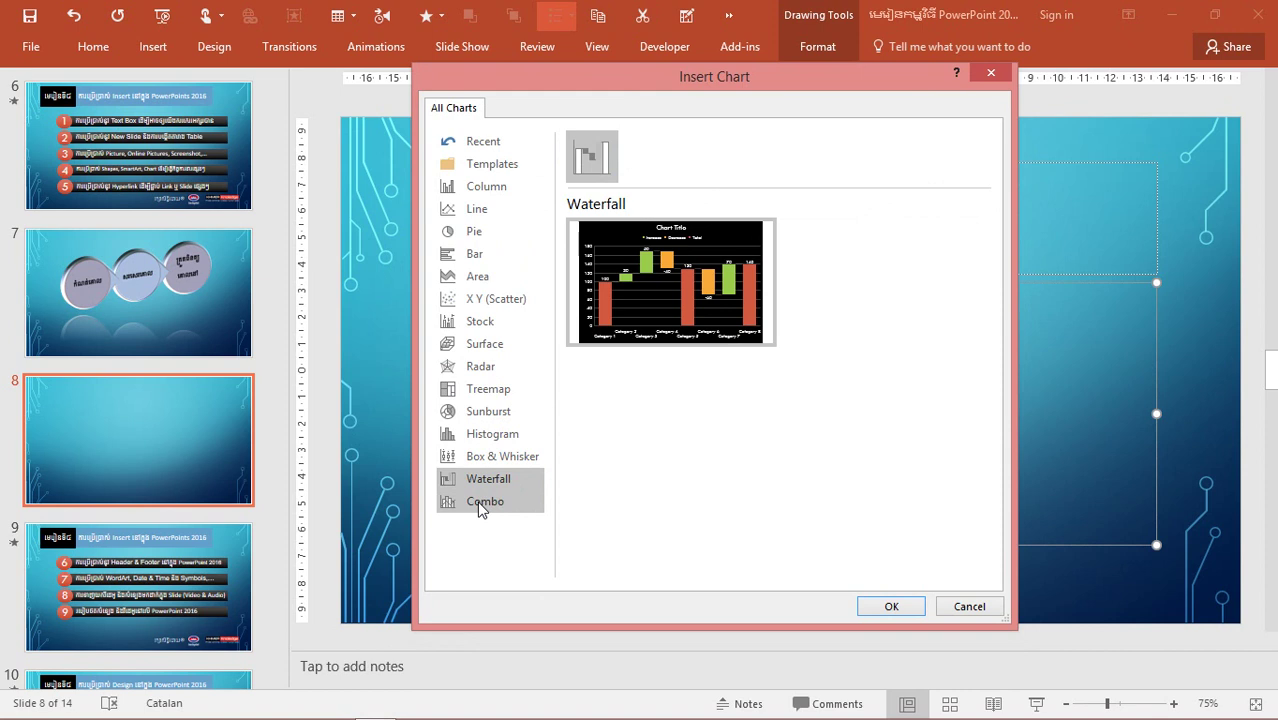
click(484, 436)
click(486, 411)
click(482, 344)
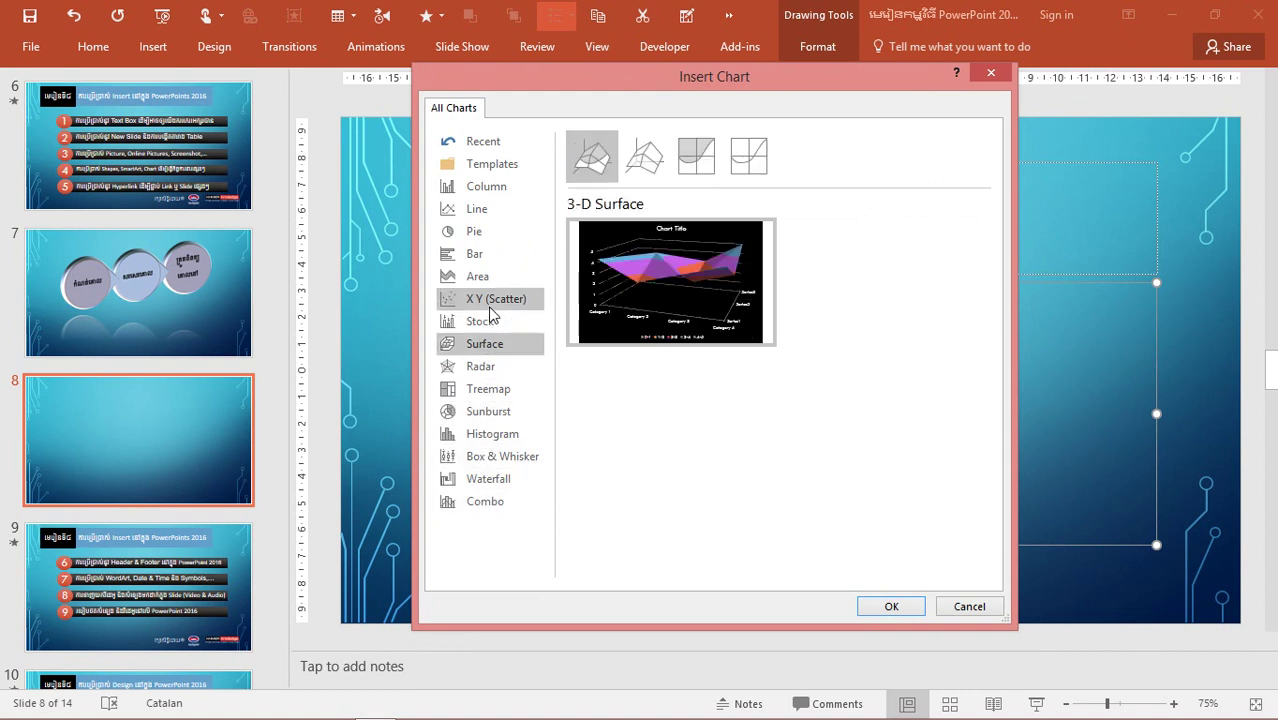
click(990, 74)
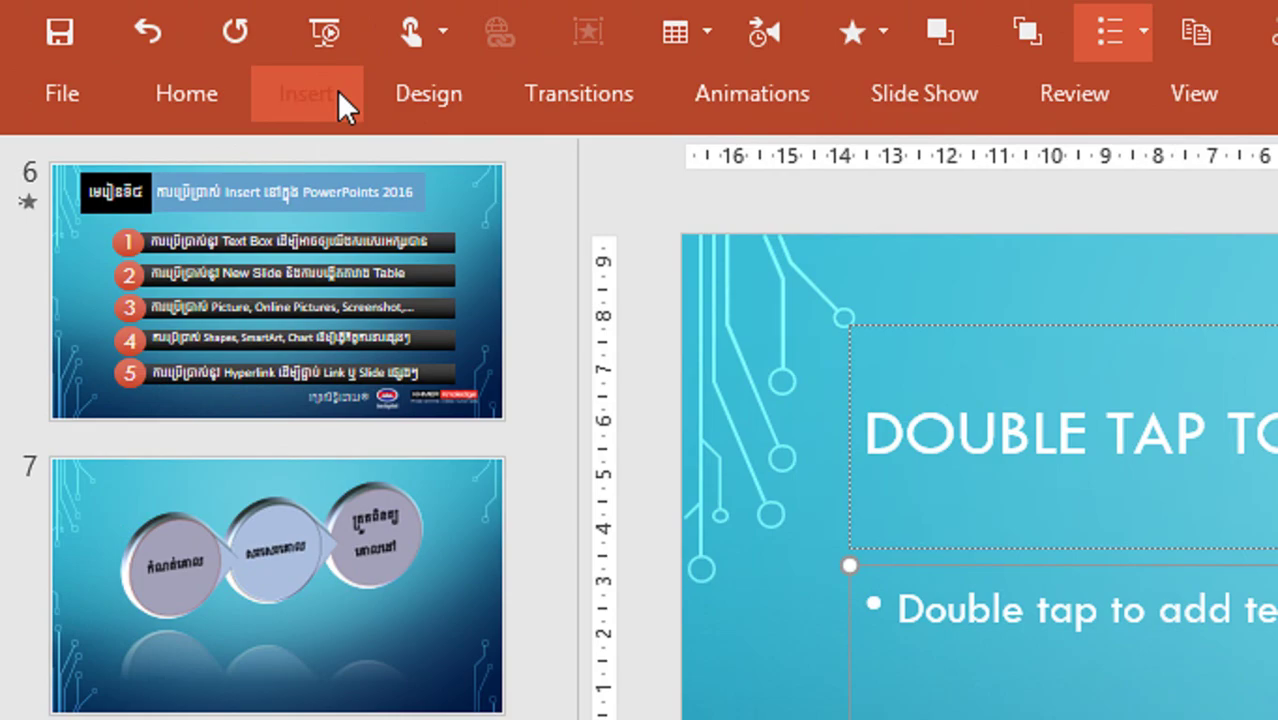
- Reopen the chart chooser from Insert and preview line, pie, bar, area, surface, box and radar types
click(334, 92)
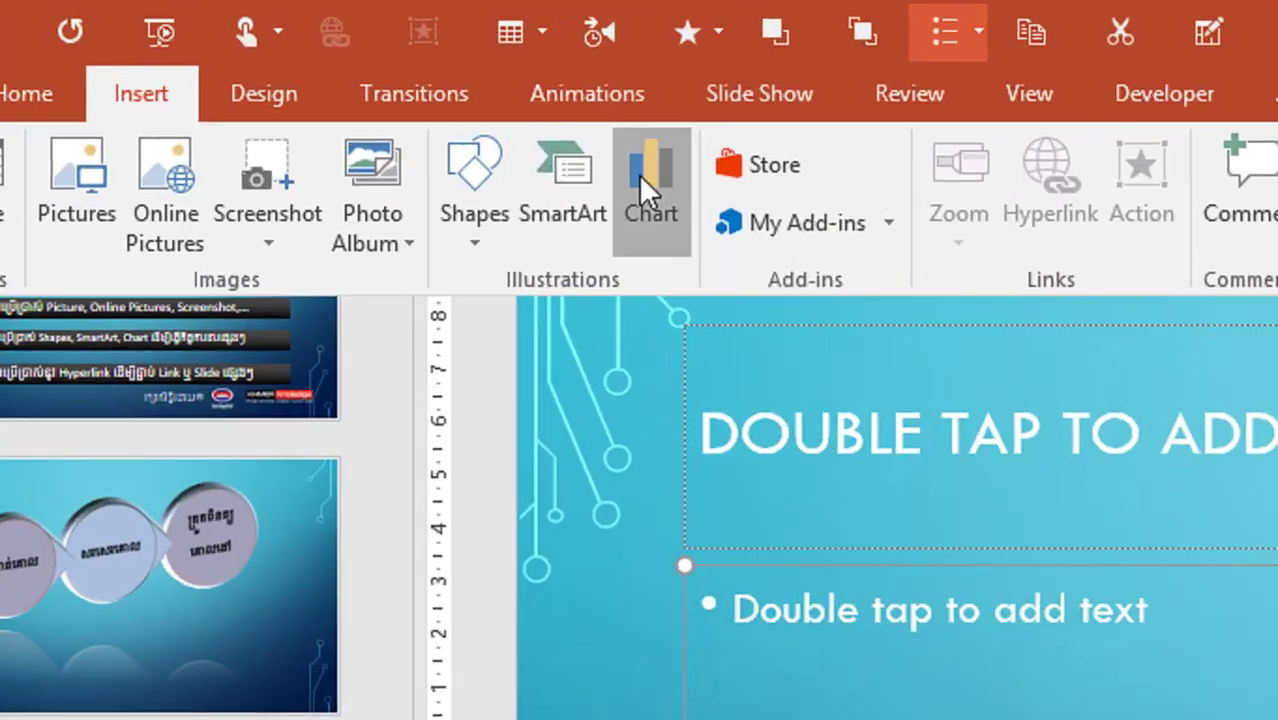
click(642, 180)
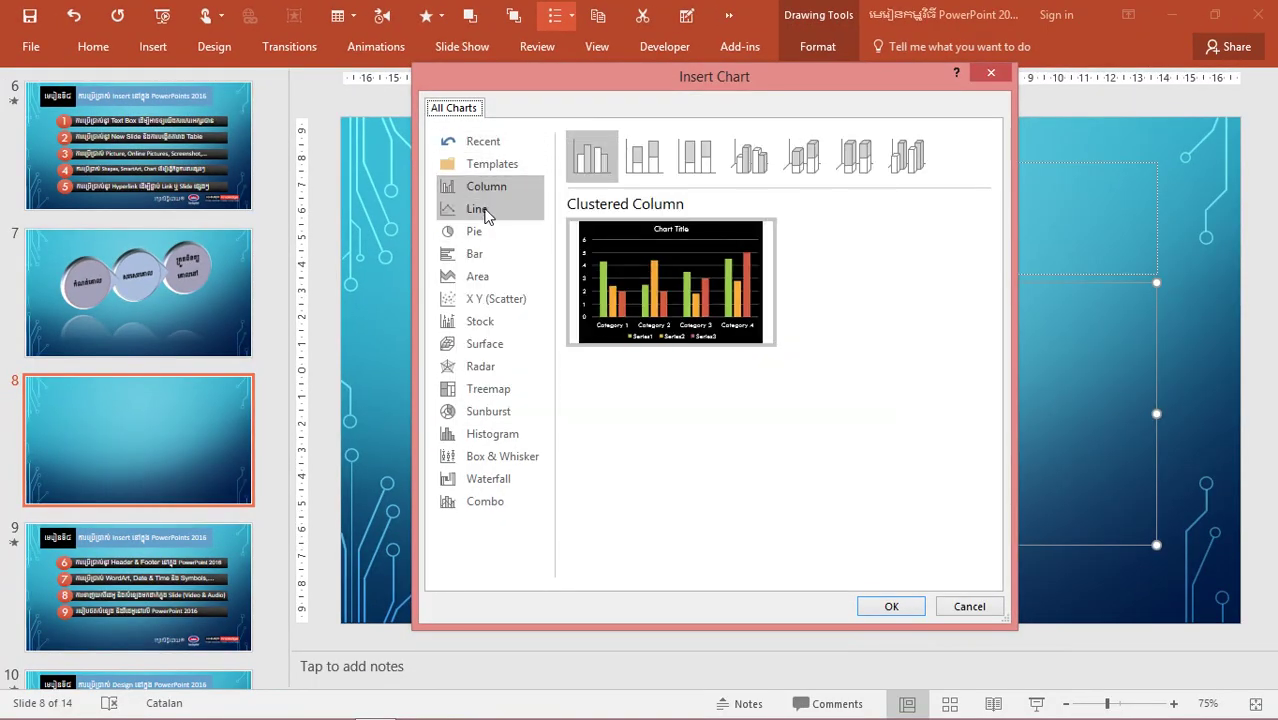
click(480, 210)
click(476, 232)
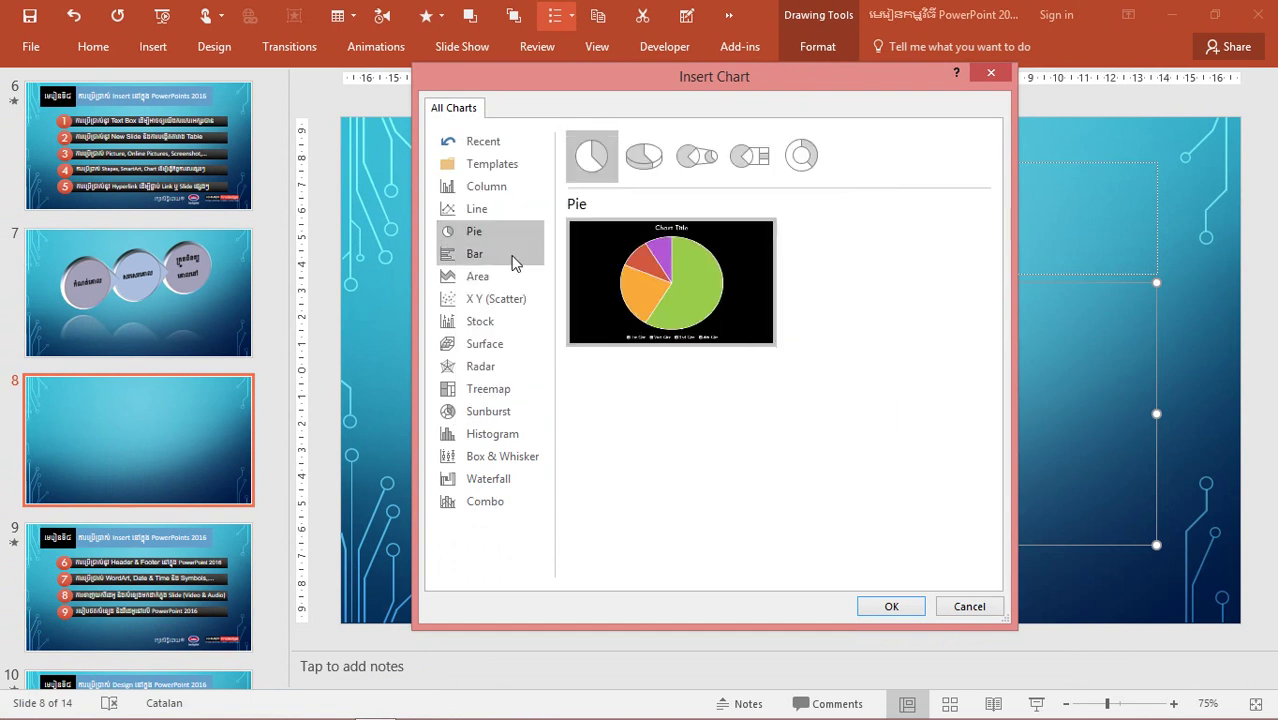
click(476, 256)
click(476, 276)
click(474, 345)
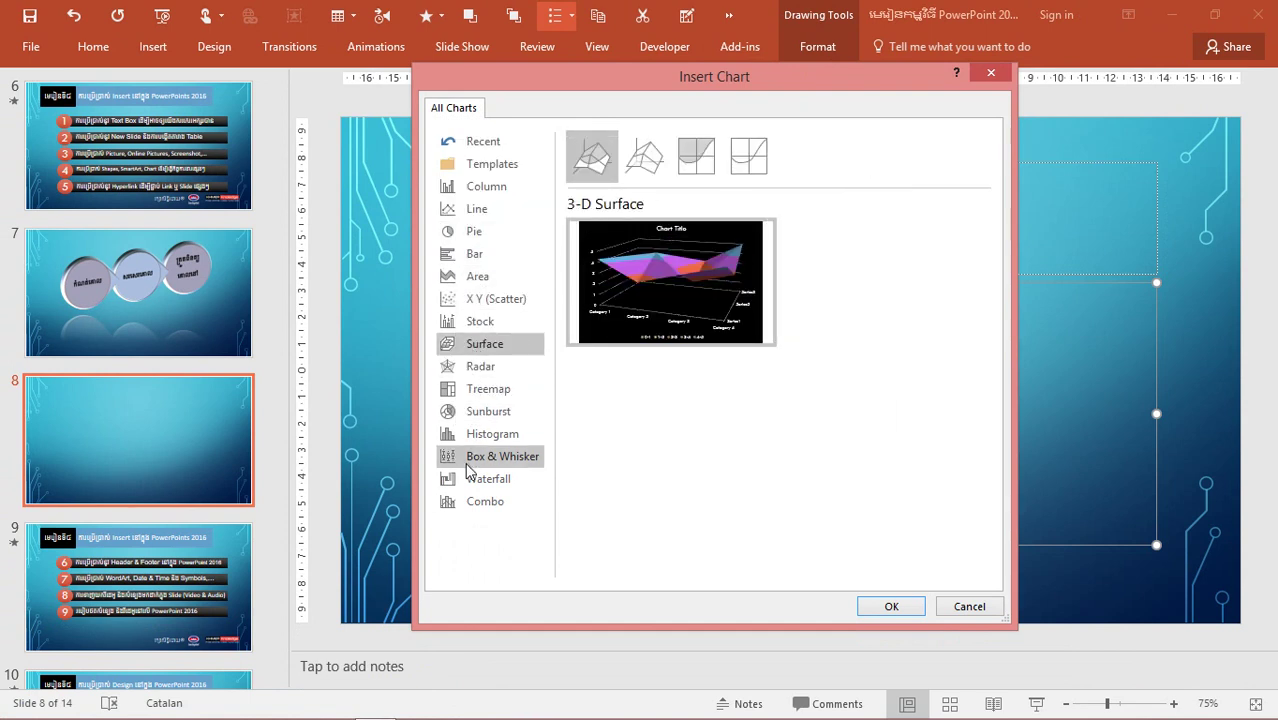
click(470, 456)
click(468, 366)
- Insert a 3-D Pie chart onto slide 8
click(466, 256)
click(463, 212)
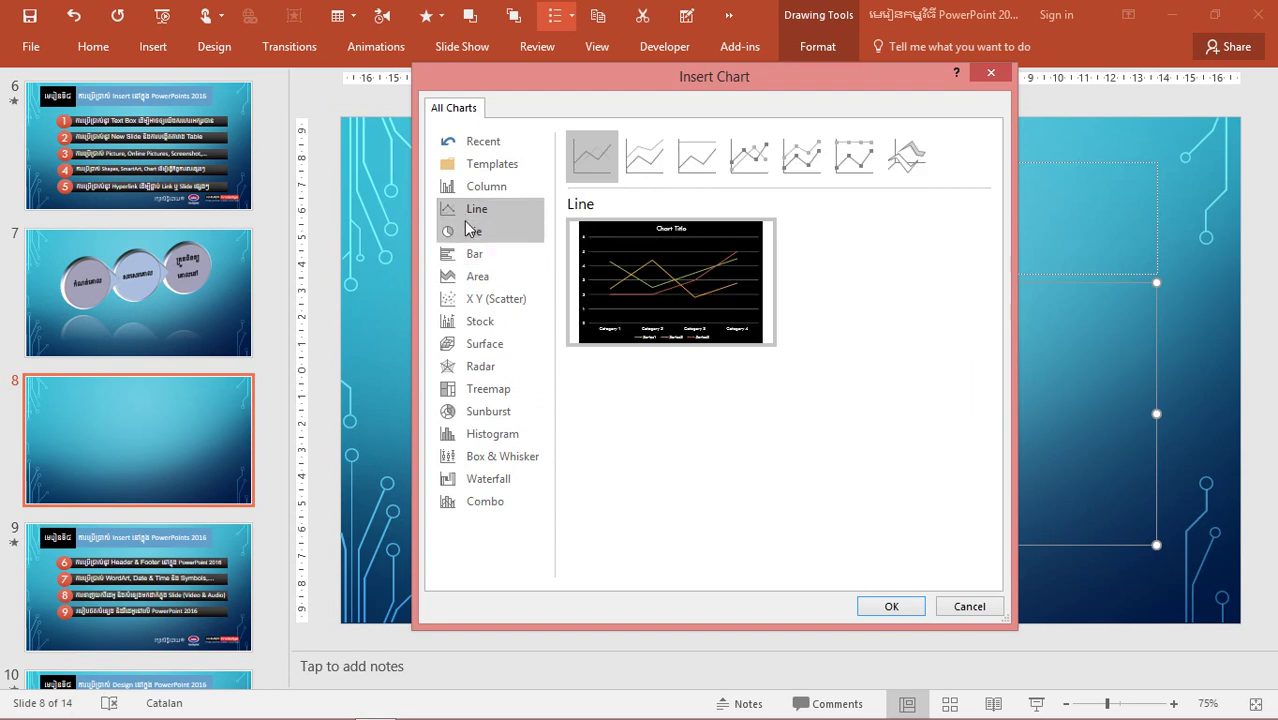
click(482, 231)
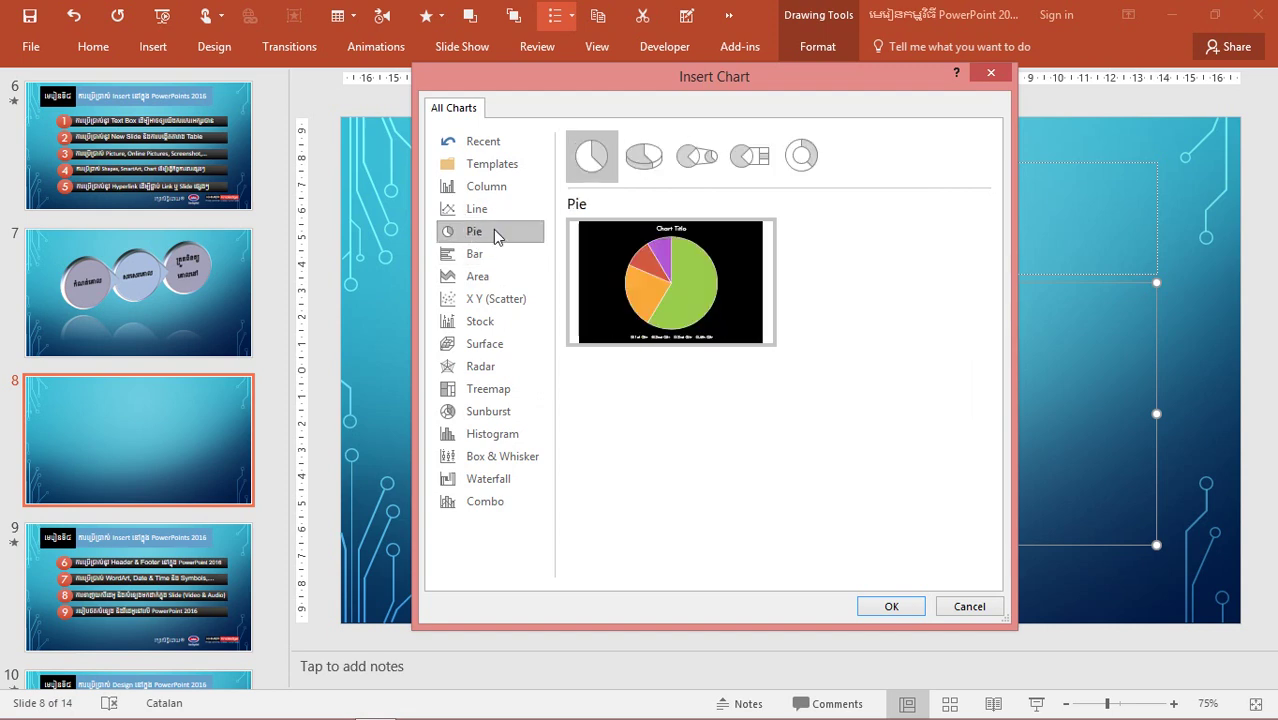
click(655, 165)
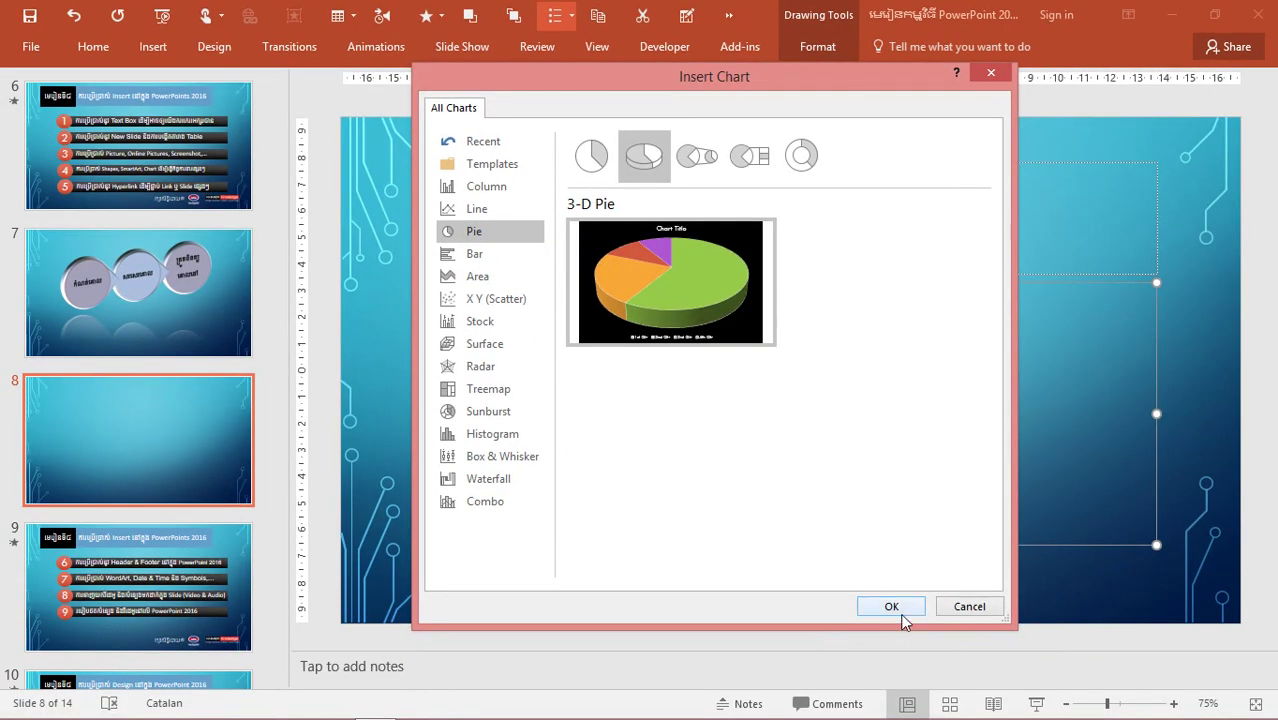
click(900, 613)
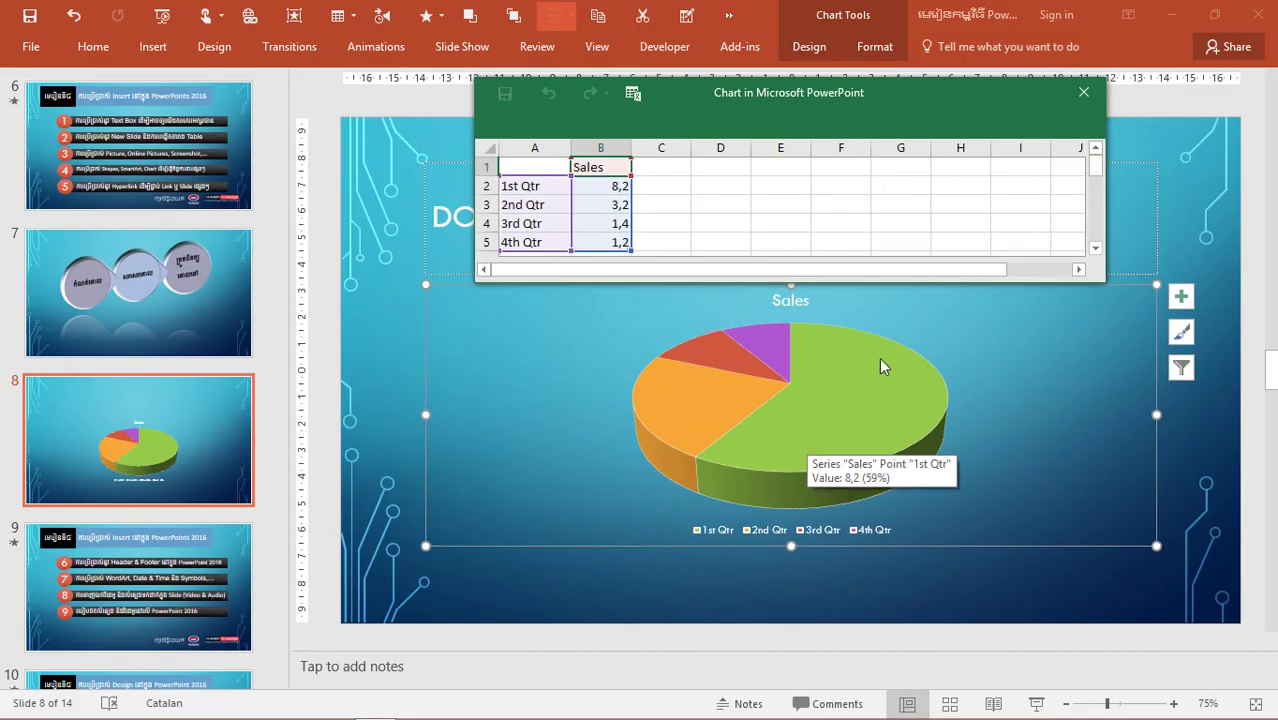
- Move the chart data sheet up near the slide top and shrink it so the pie shows
drag(674, 106, 646, 155)
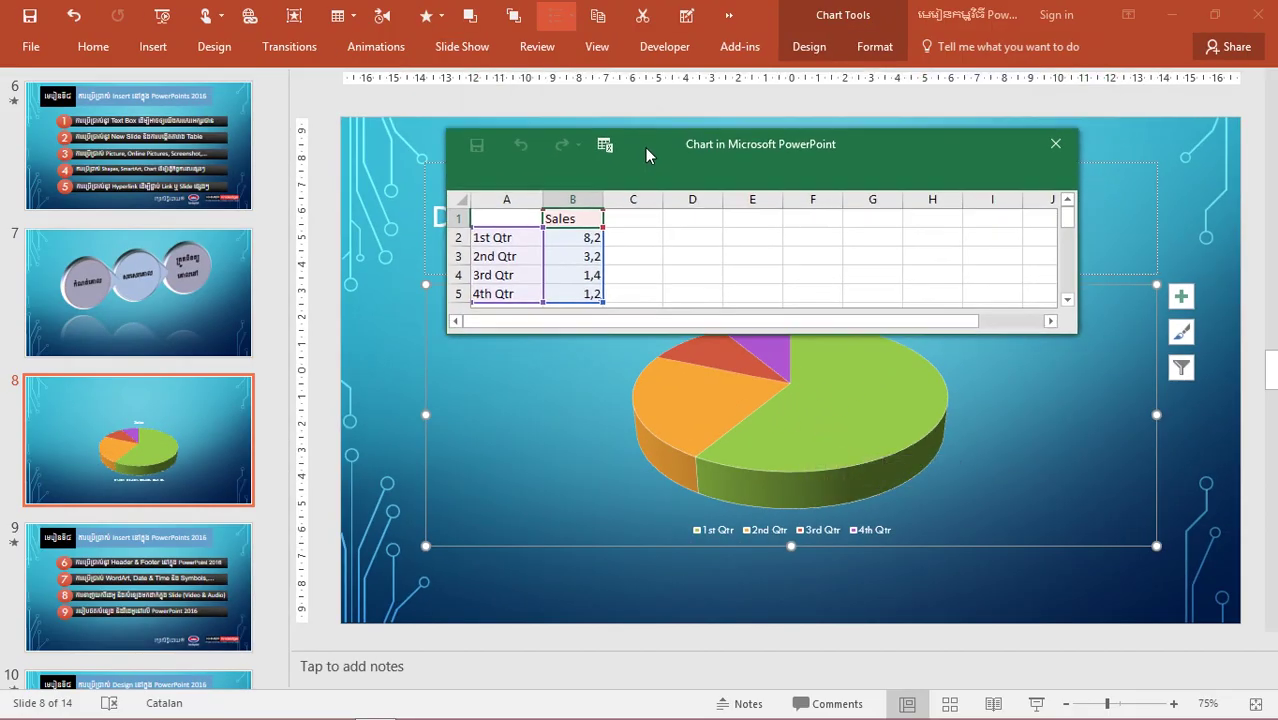
click(1139, 444)
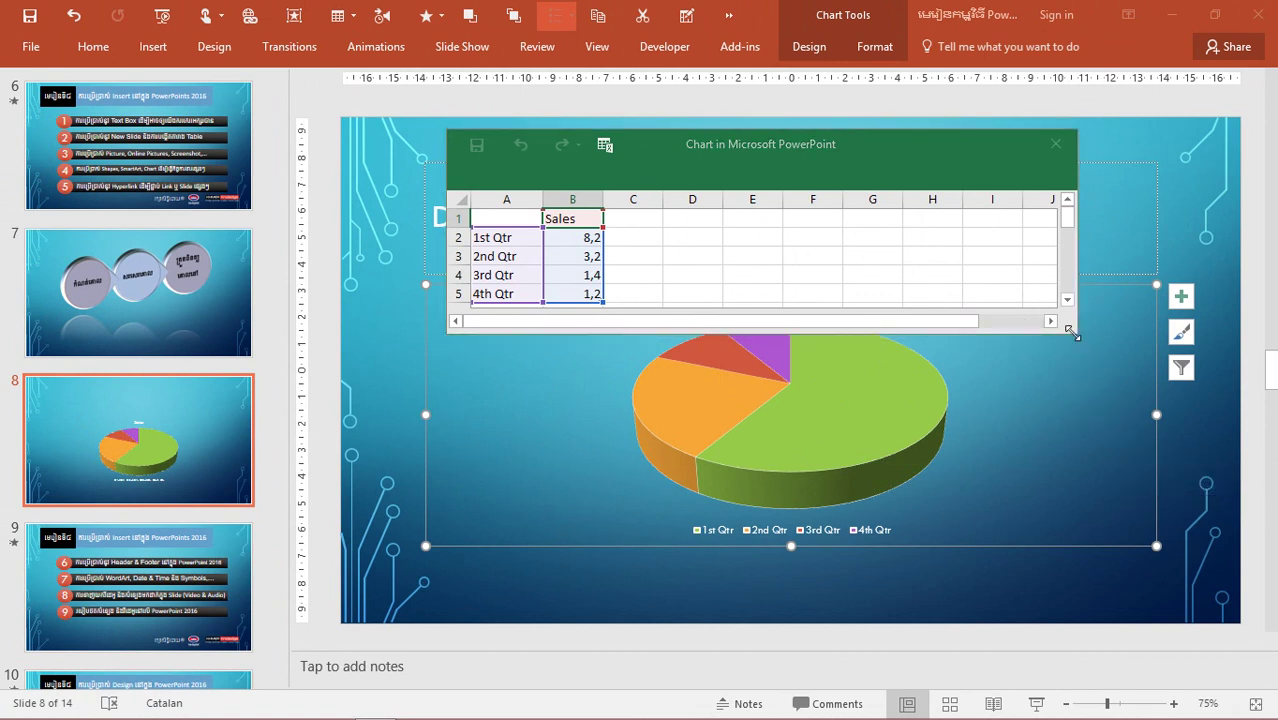
drag(1075, 333, 1137, 446)
drag(776, 172, 680, 103)
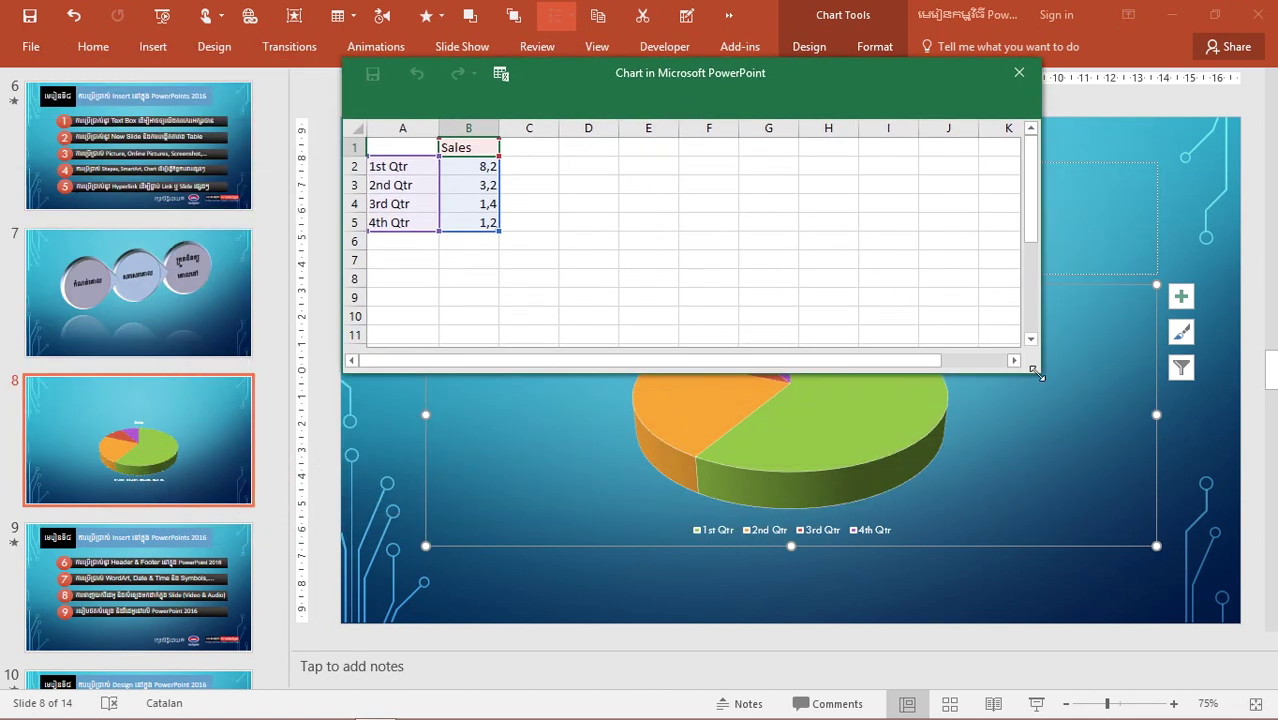
drag(1027, 371, 957, 262)
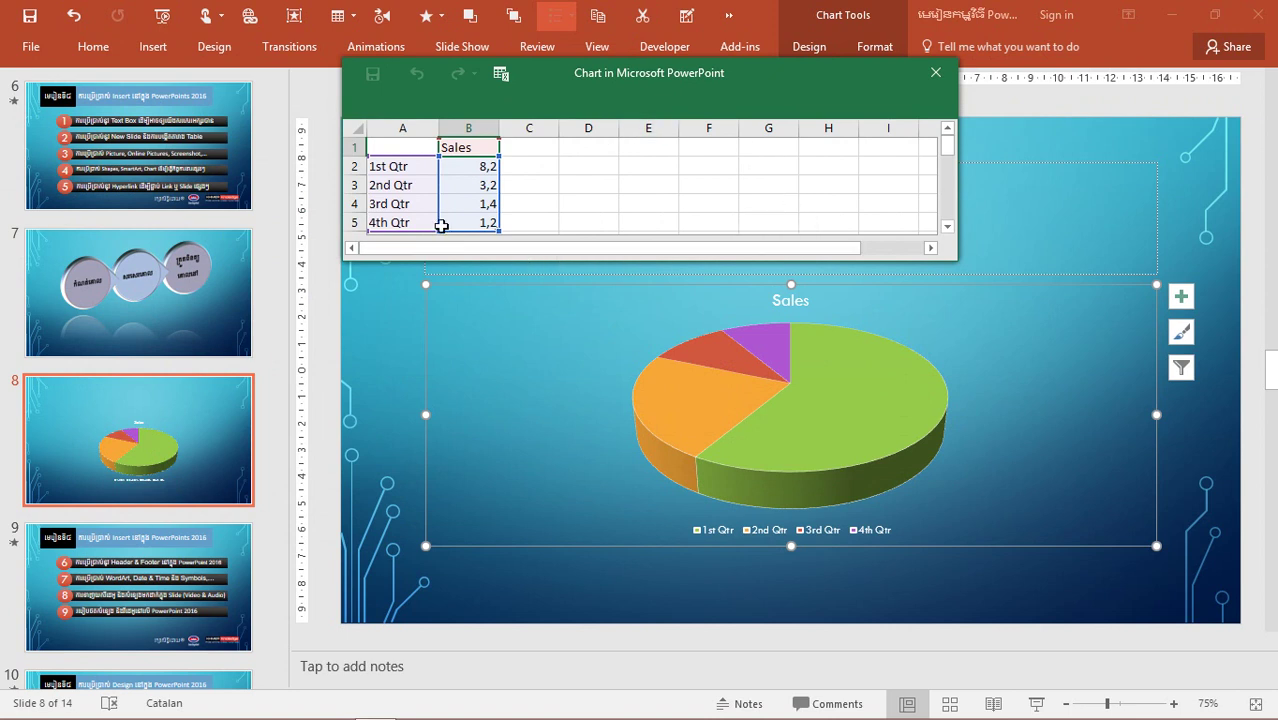
- Check the 1st Qtr to 3rd Qtr category cells, then select the pie chart's legend
click(410, 168)
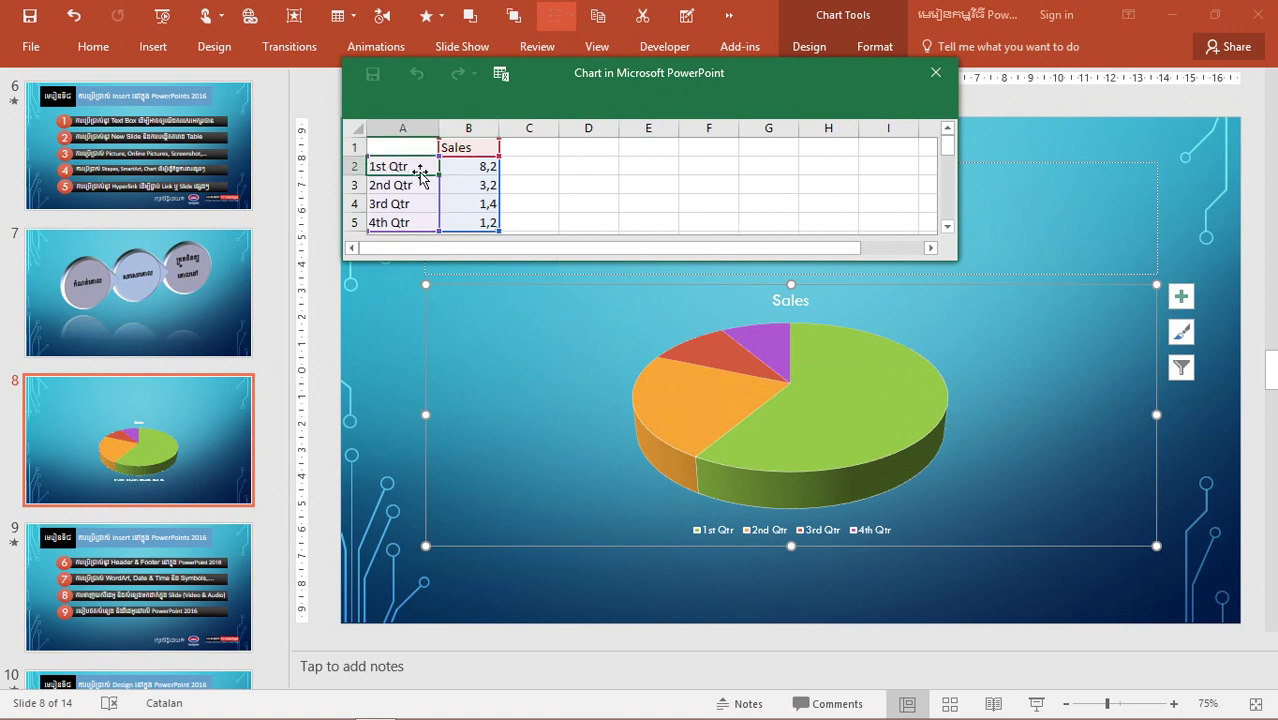
click(398, 184)
click(393, 203)
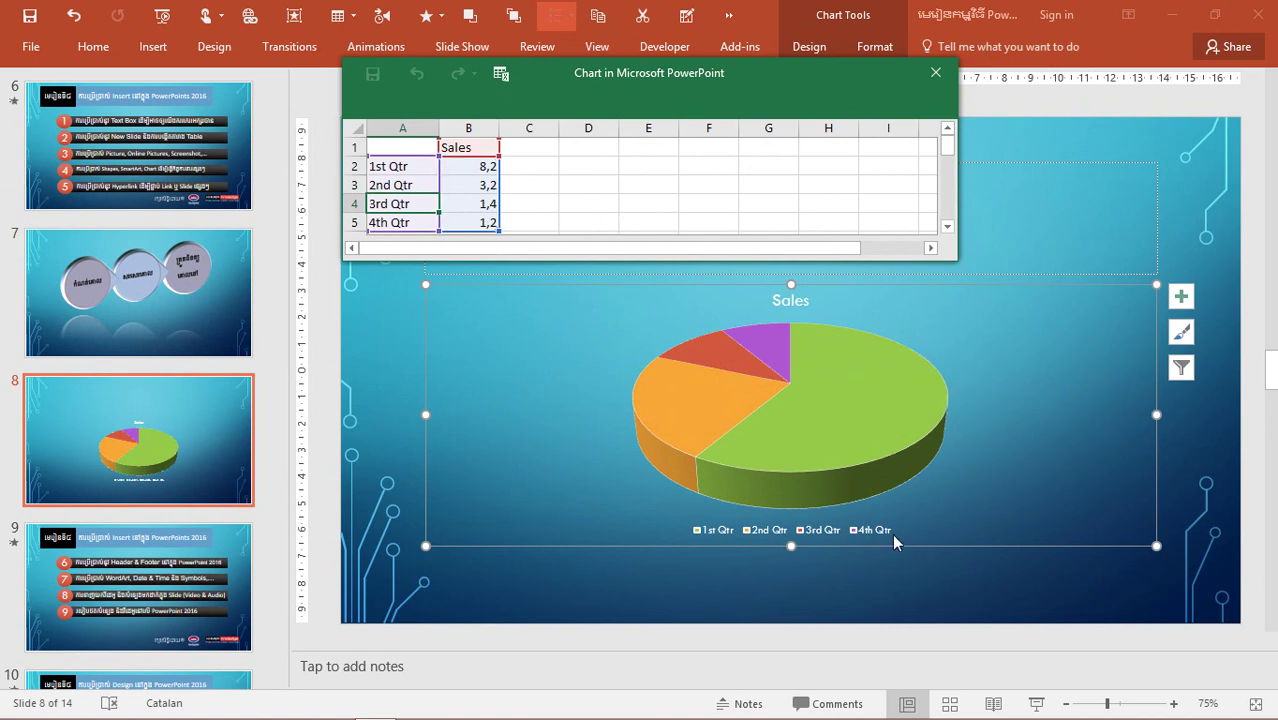
mouse_move(757, 550)
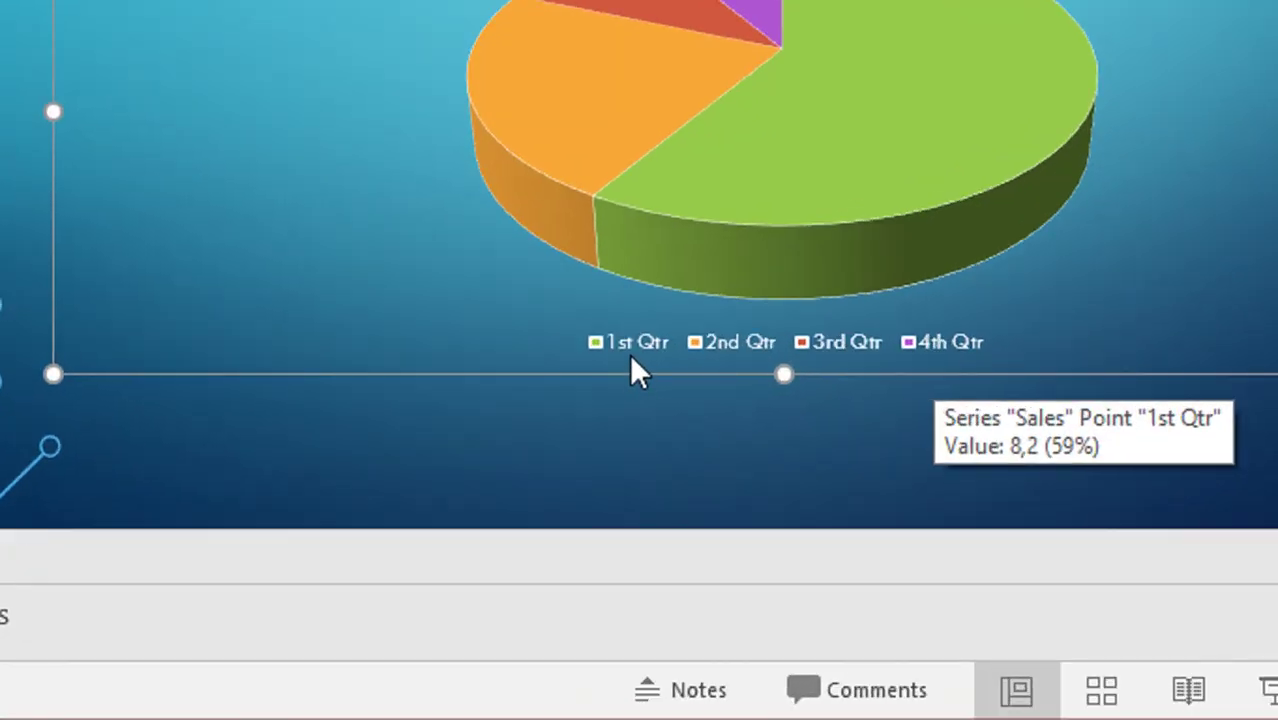
click(717, 535)
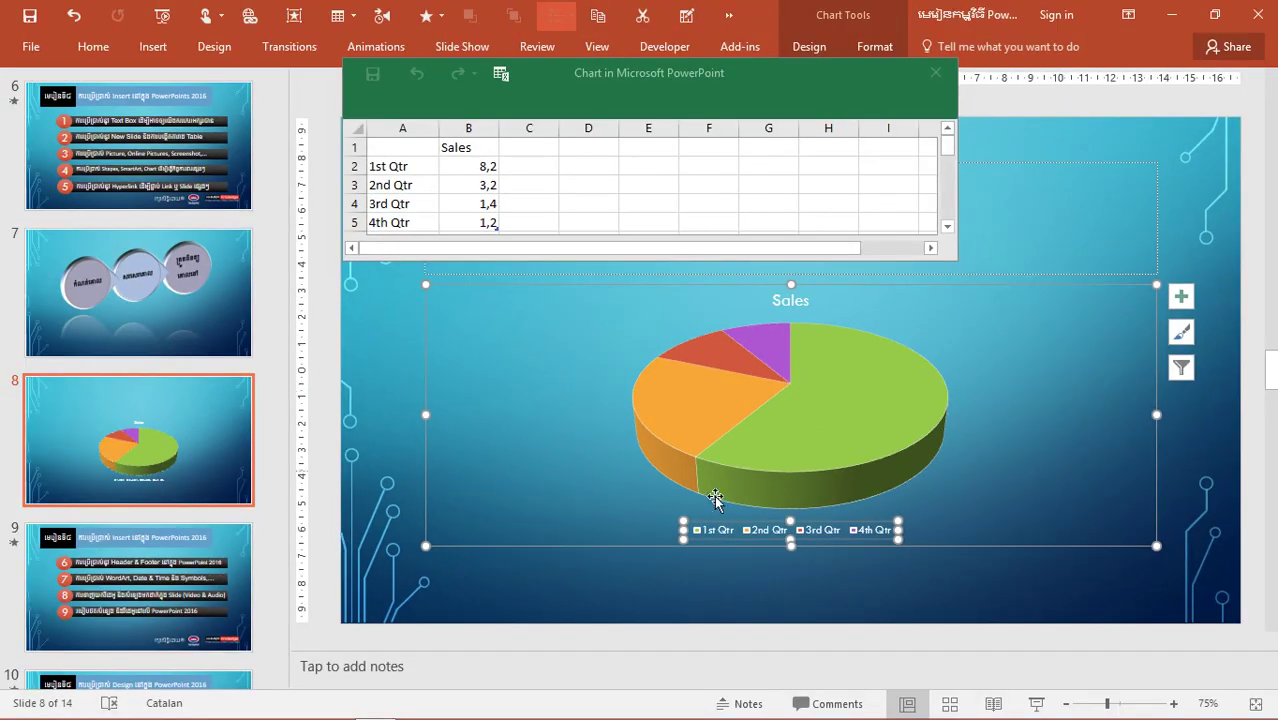
click(699, 533)
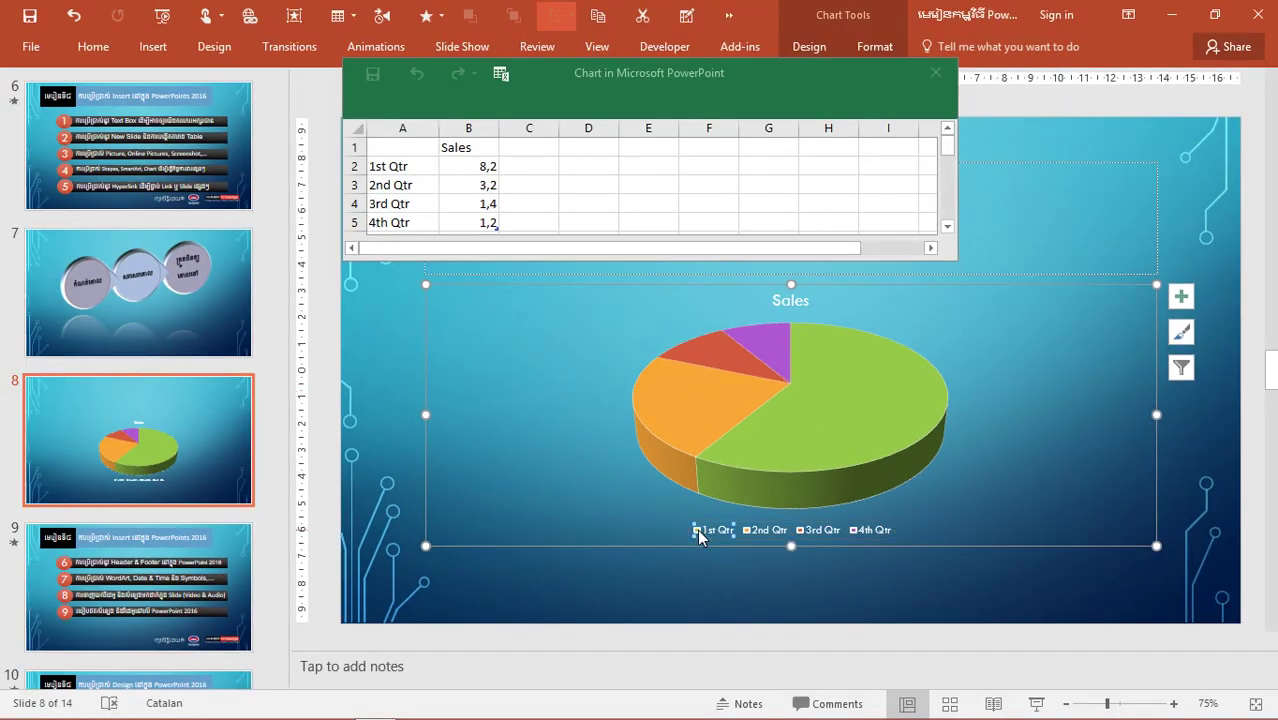
click(793, 533)
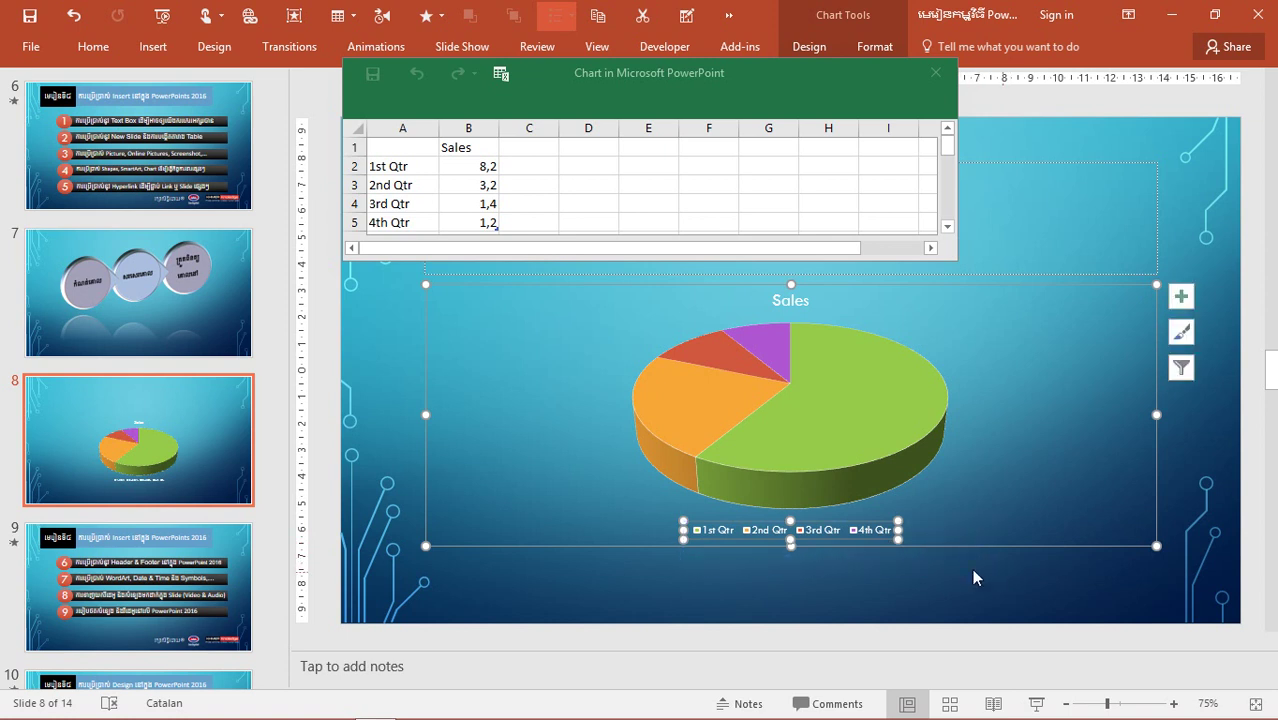
- Stretch the legend wider and higher beneath the pie, then close its Format pane
drag(898, 540, 1010, 546)
drag(684, 521, 549, 462)
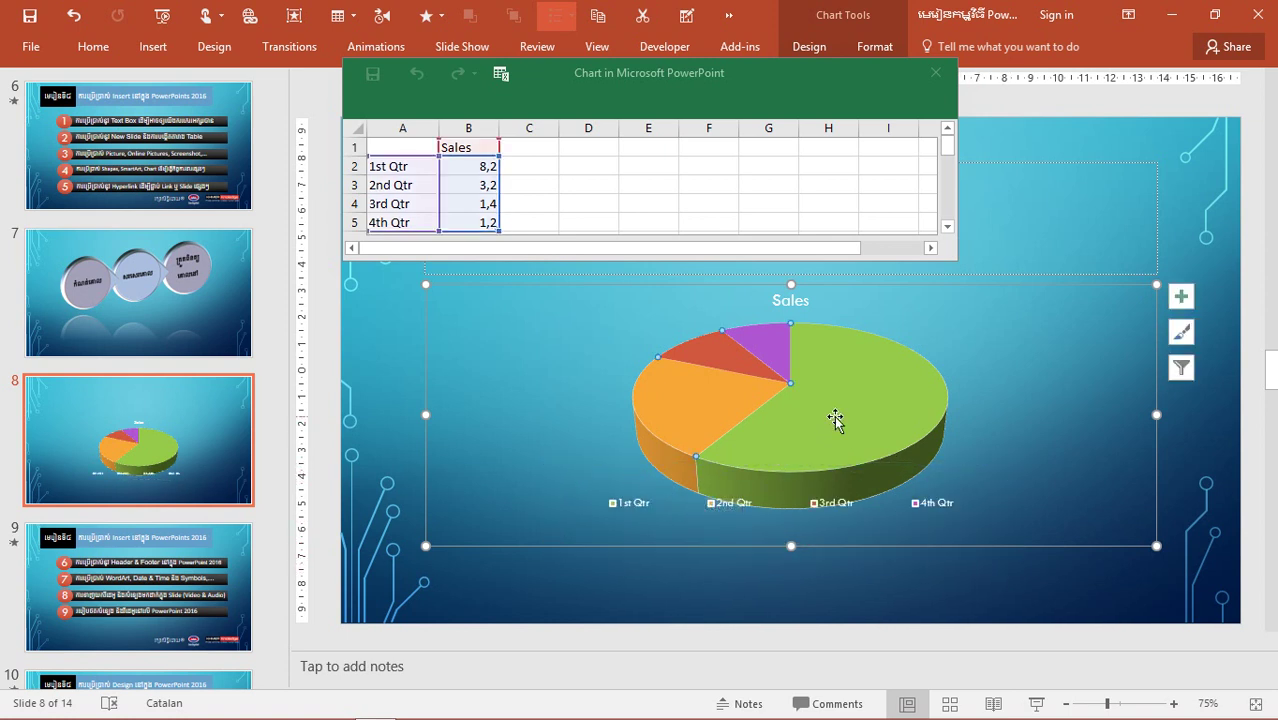
double_click(882, 515)
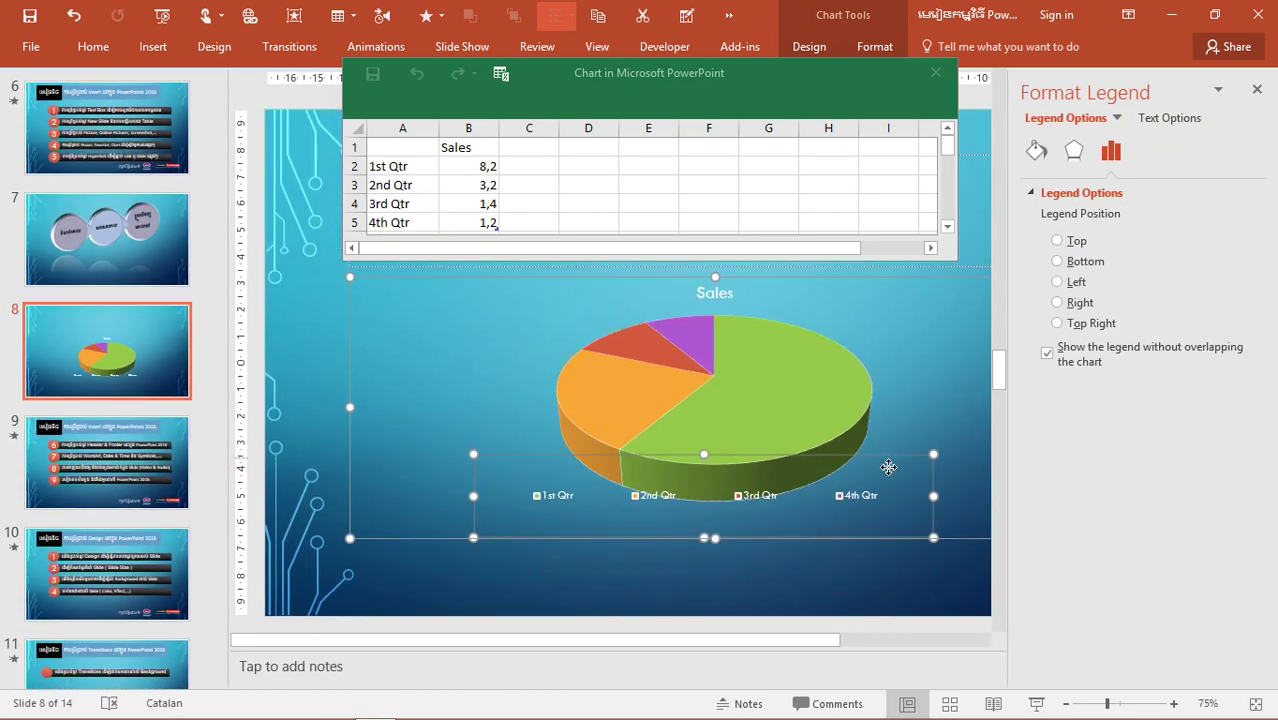
click(932, 460)
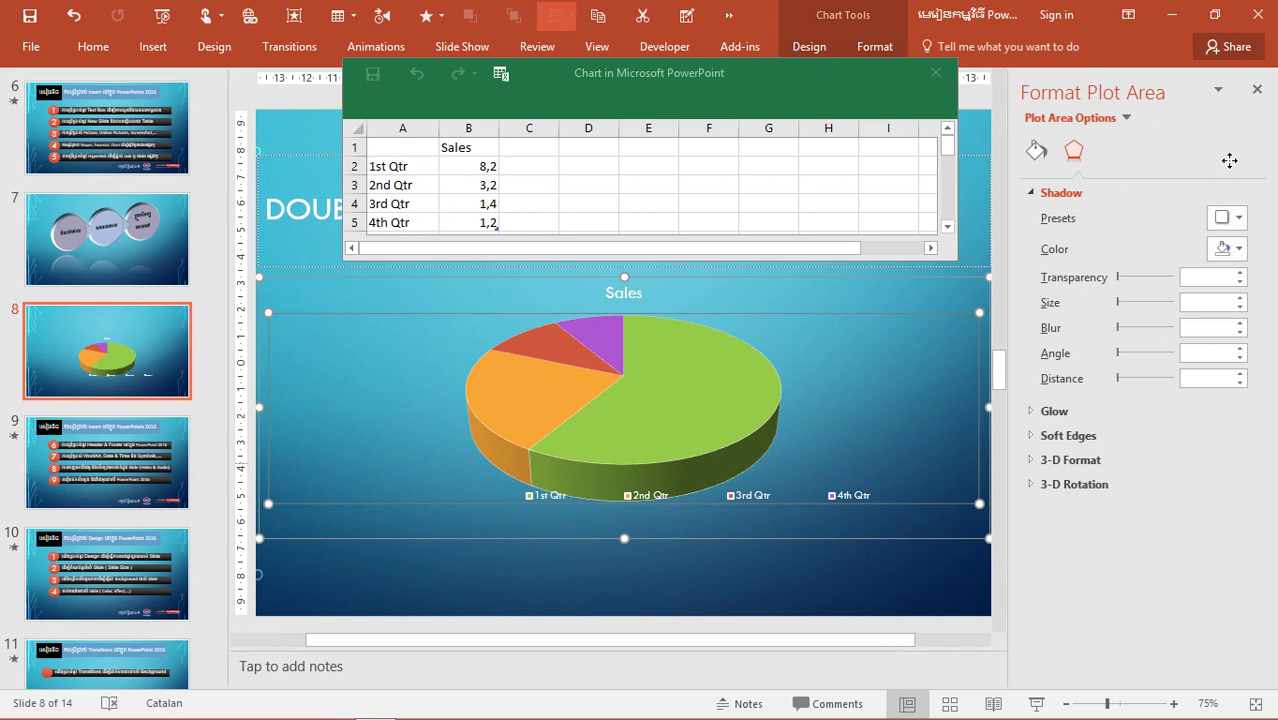
click(1256, 92)
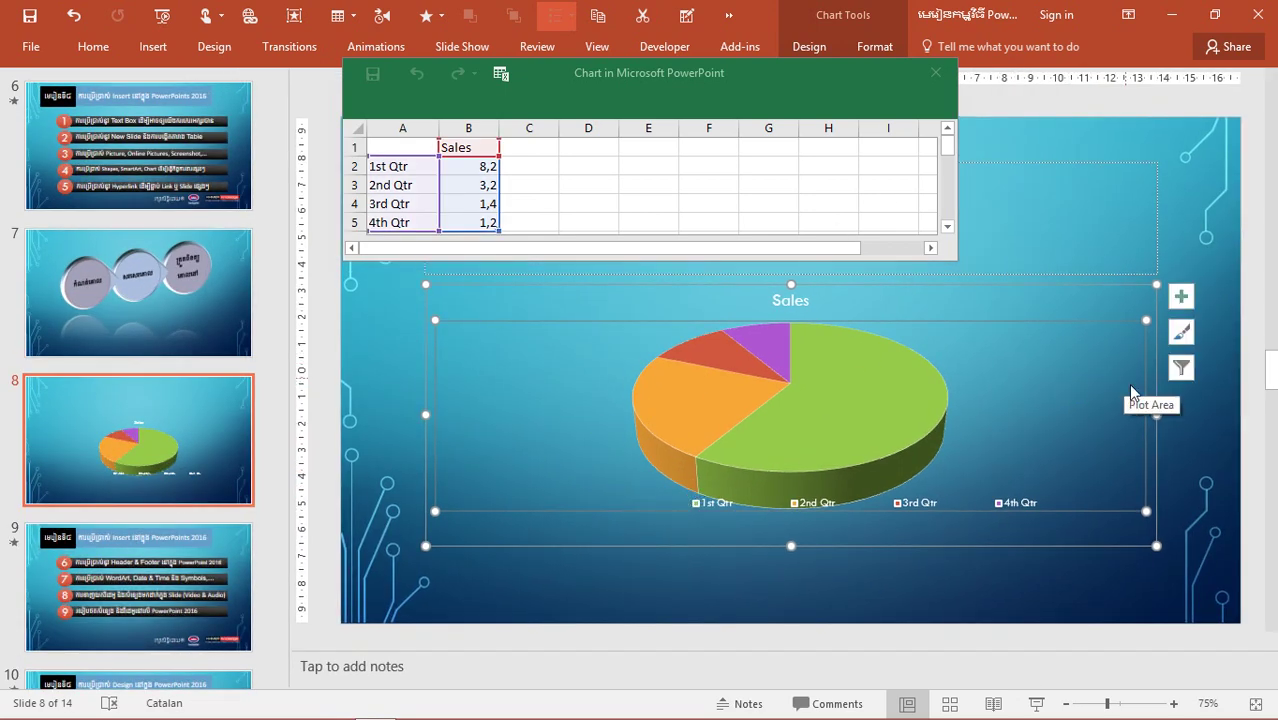
- Select the '1st Qtr' text in cell A2 of the chart data sheet
click(975, 505)
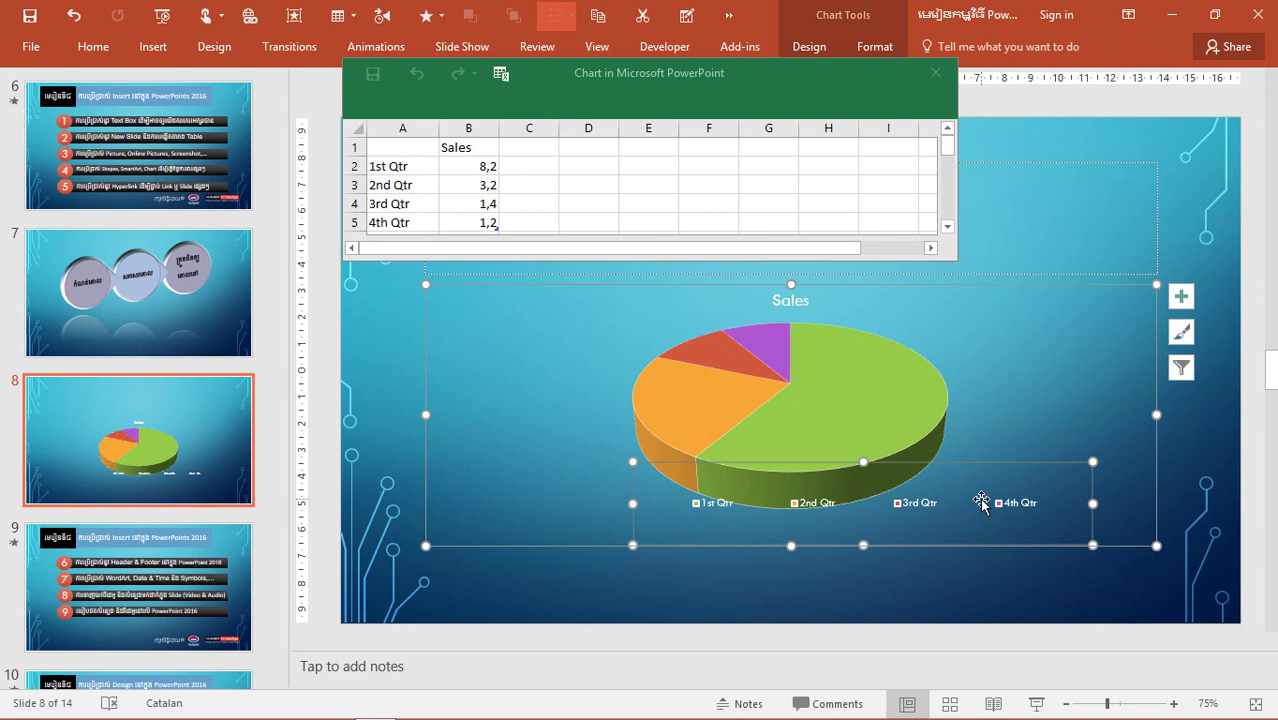
click(404, 168)
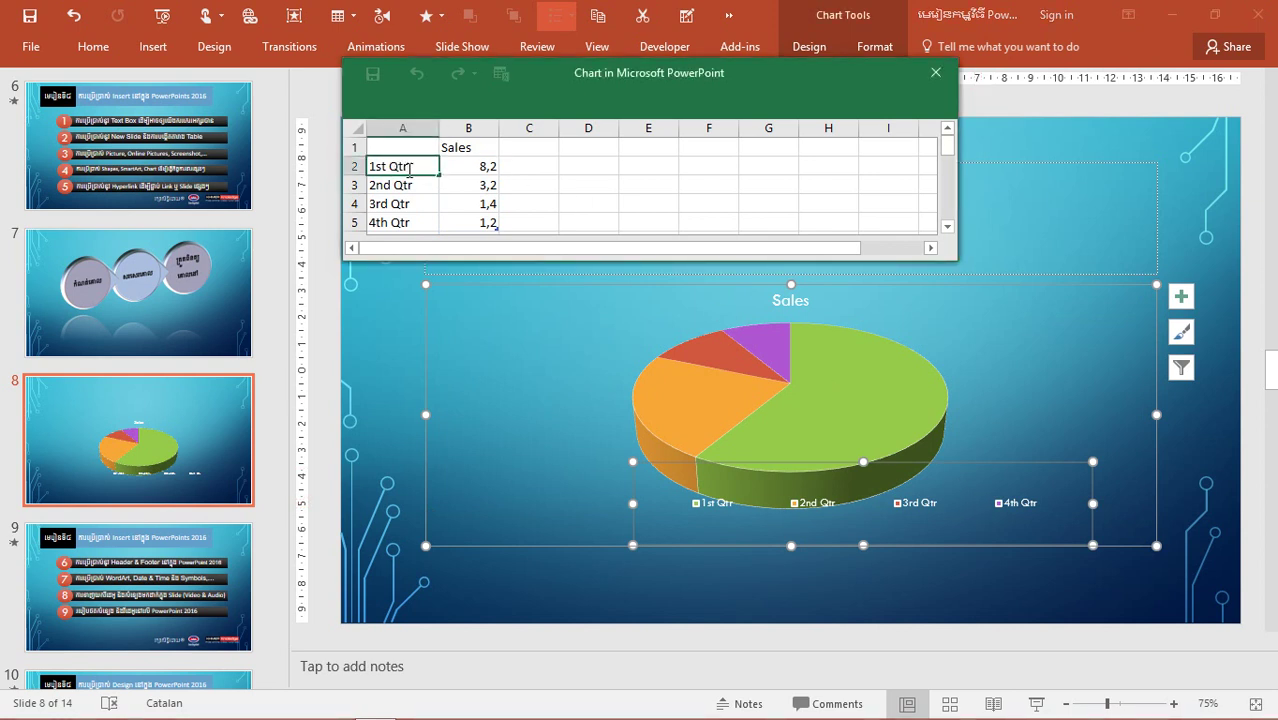
drag(409, 168, 362, 168)
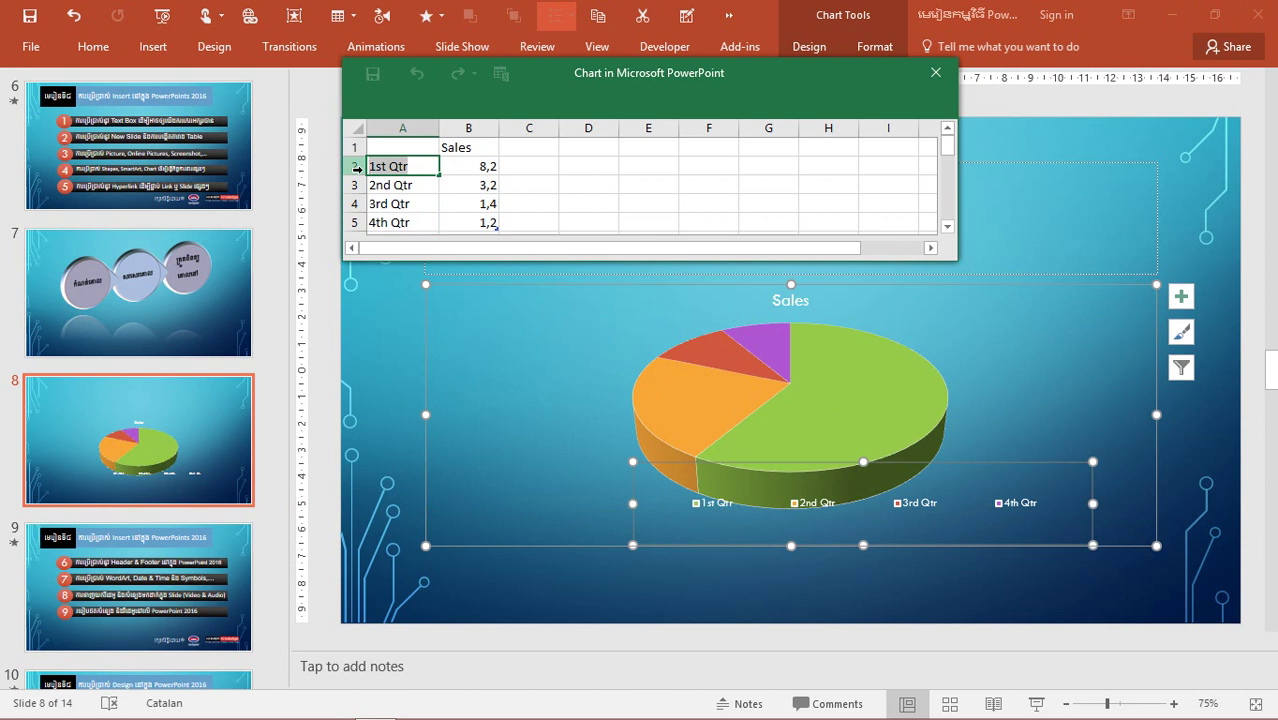
- Switch to the Khmer keyboard and start typing the new category label
text(n)
key(alt)
key(n)
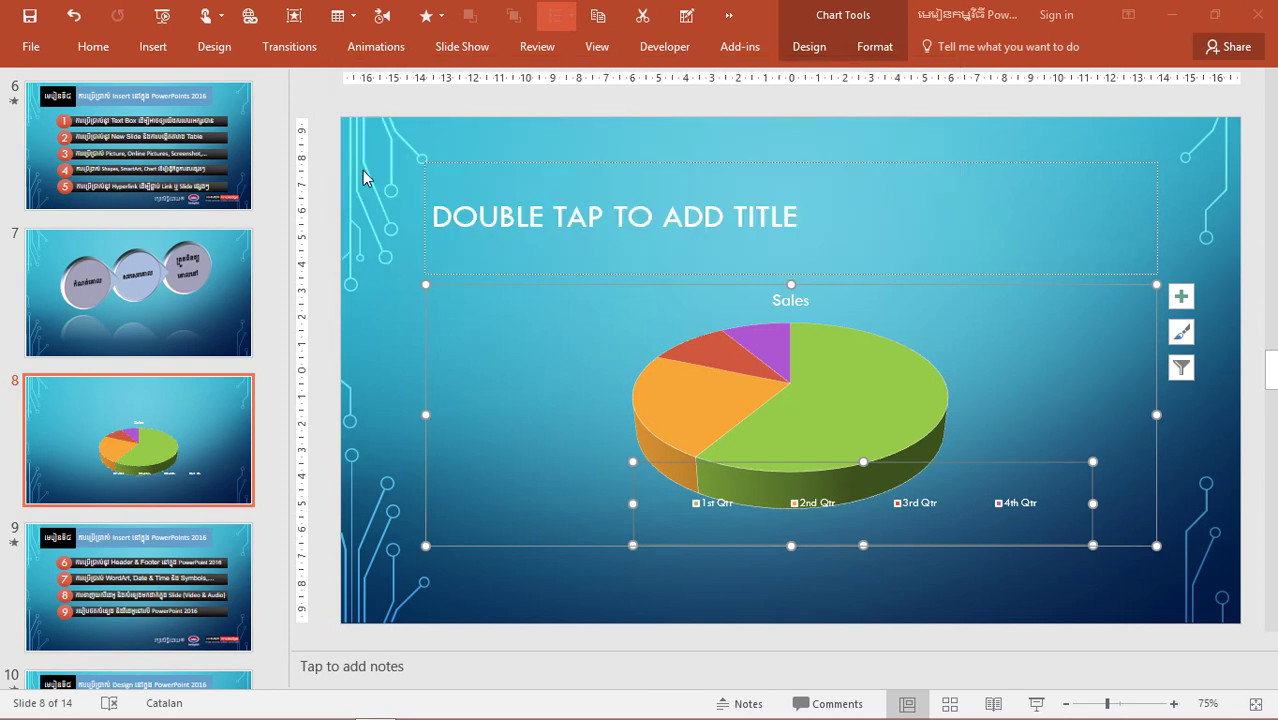
key(u)
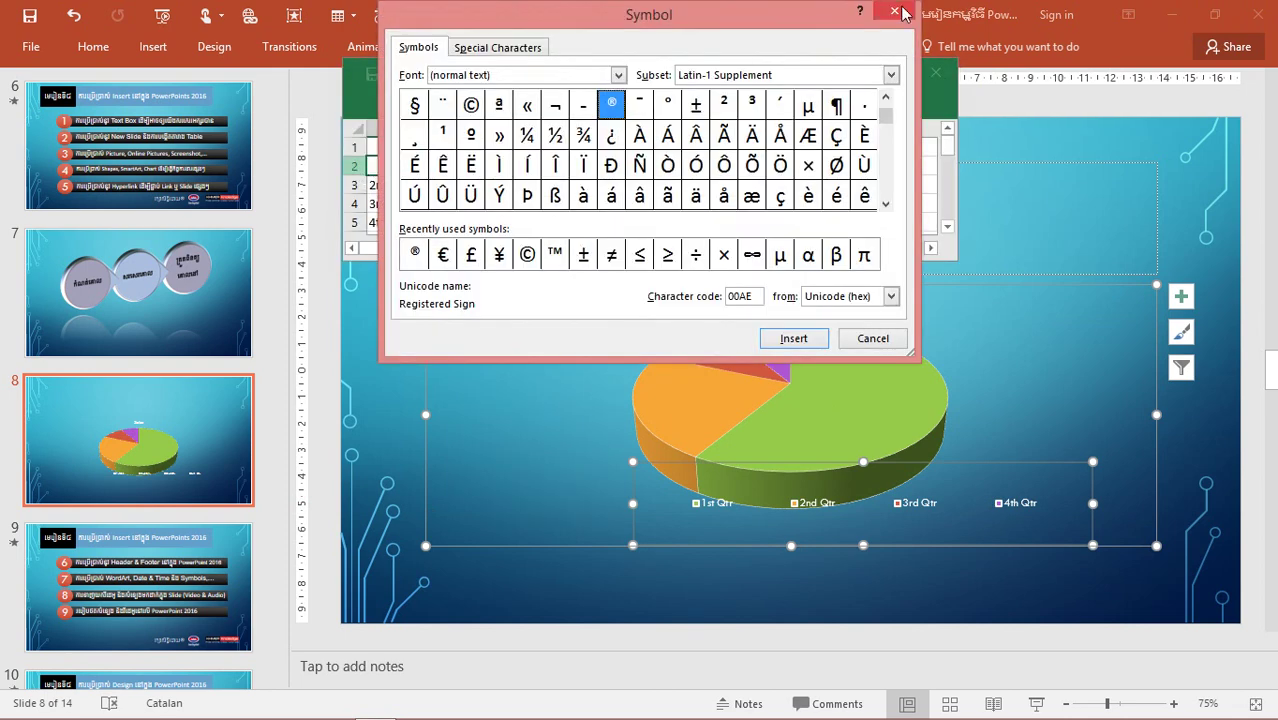
click(900, 12)
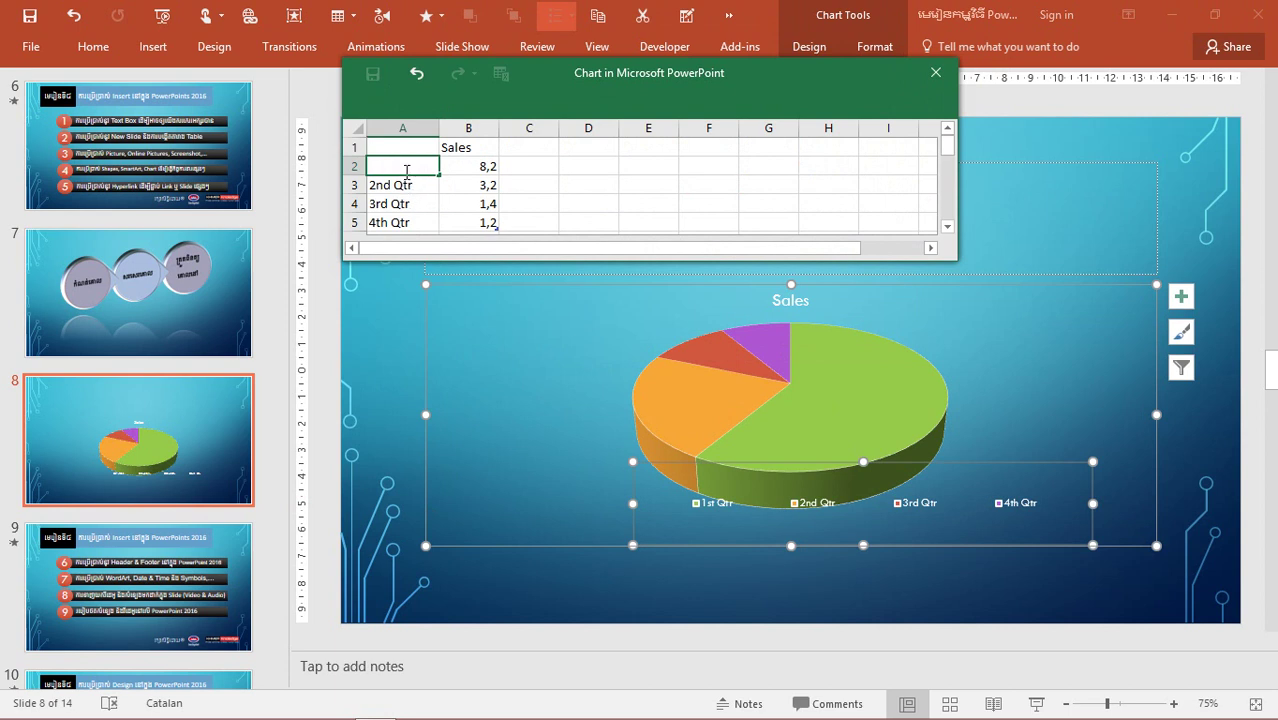
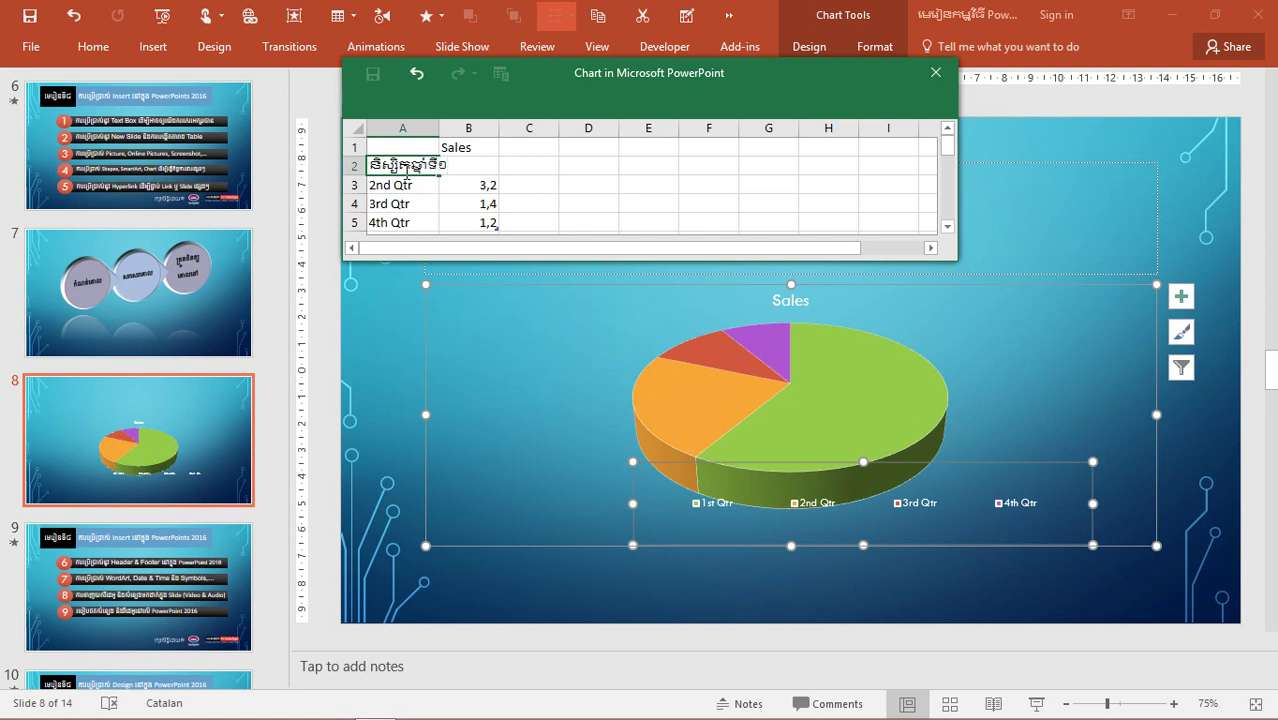
- Commit the Khmer label for the first quarter and select its legend entry on its own
click(405, 184)
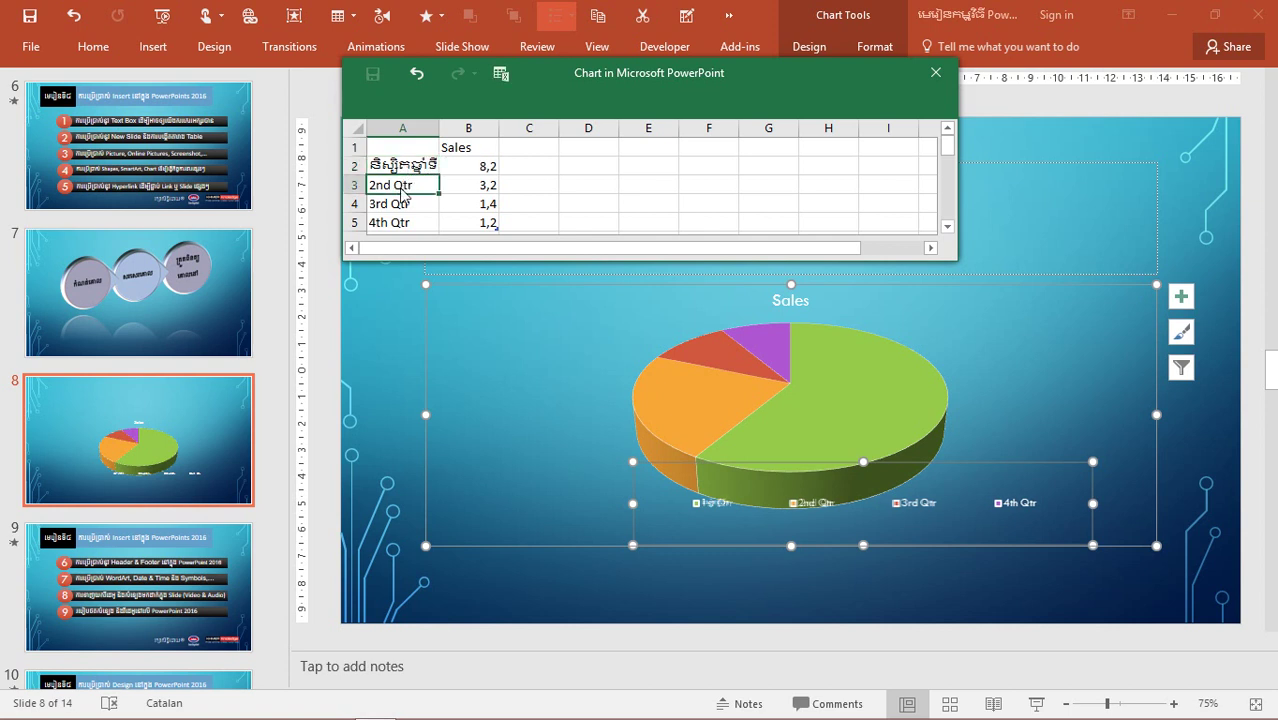
click(700, 503)
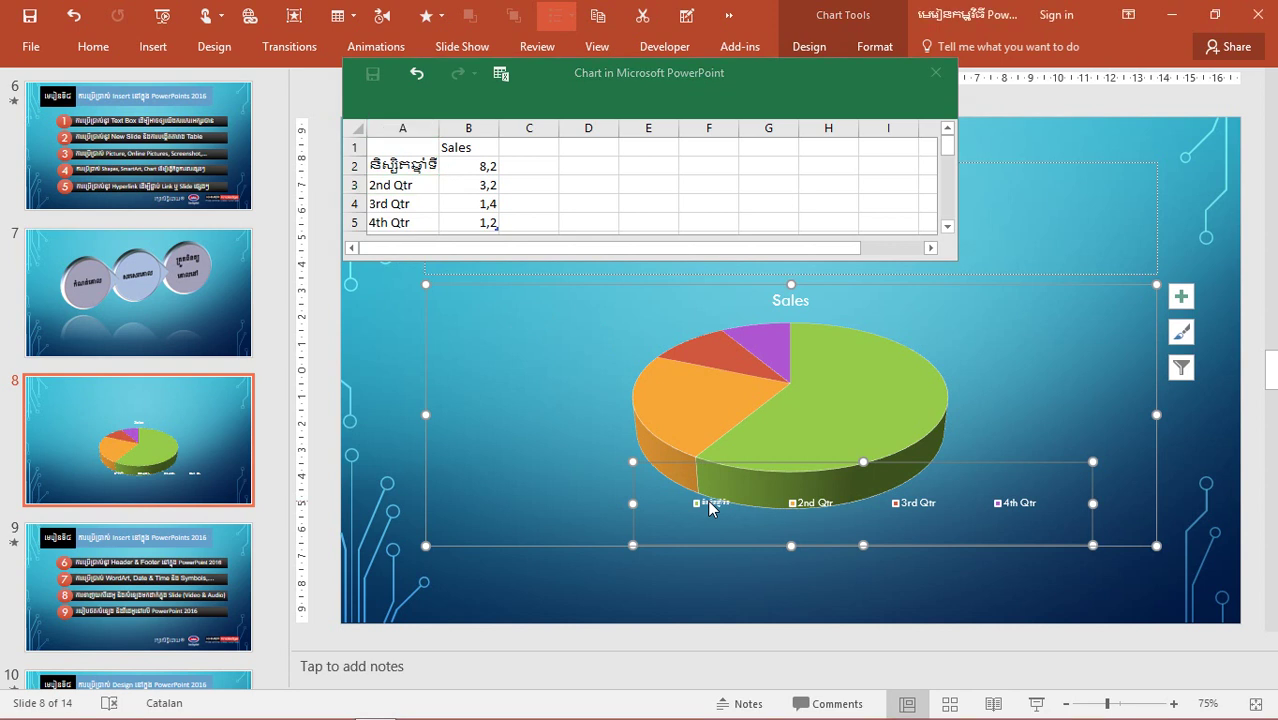
click(698, 507)
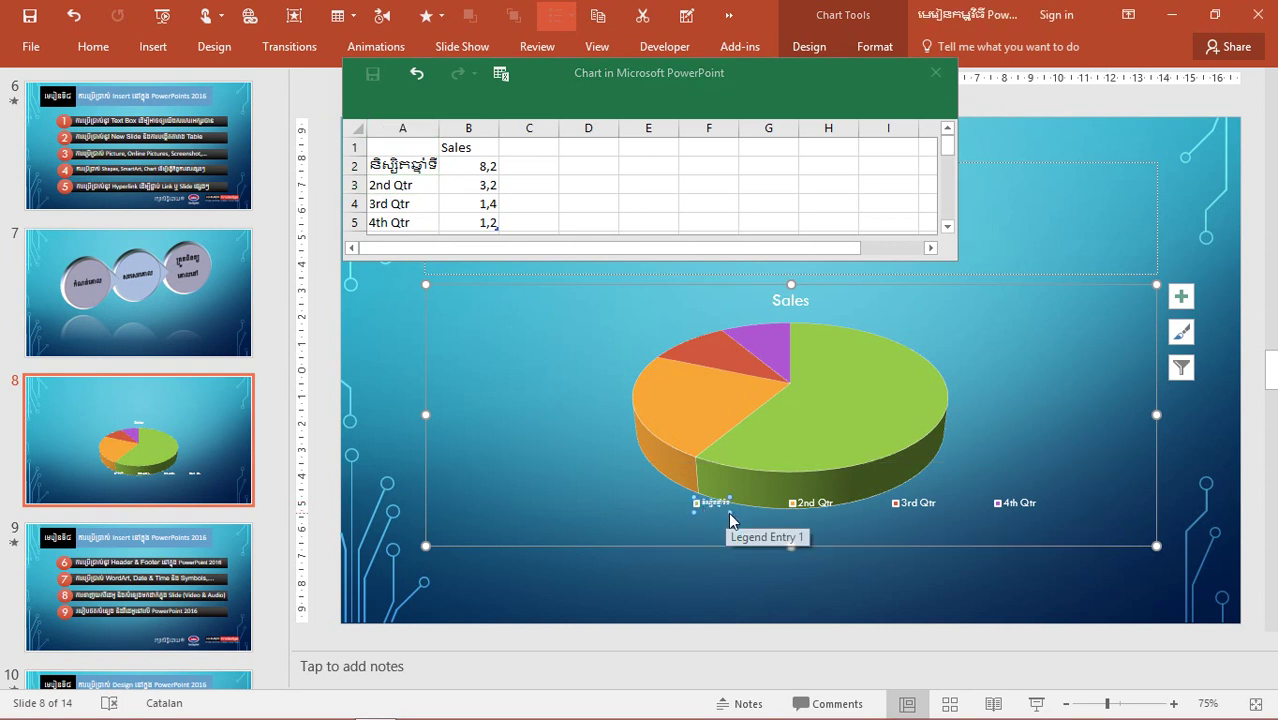
ctrl+scroll(728, 513, up, 3)
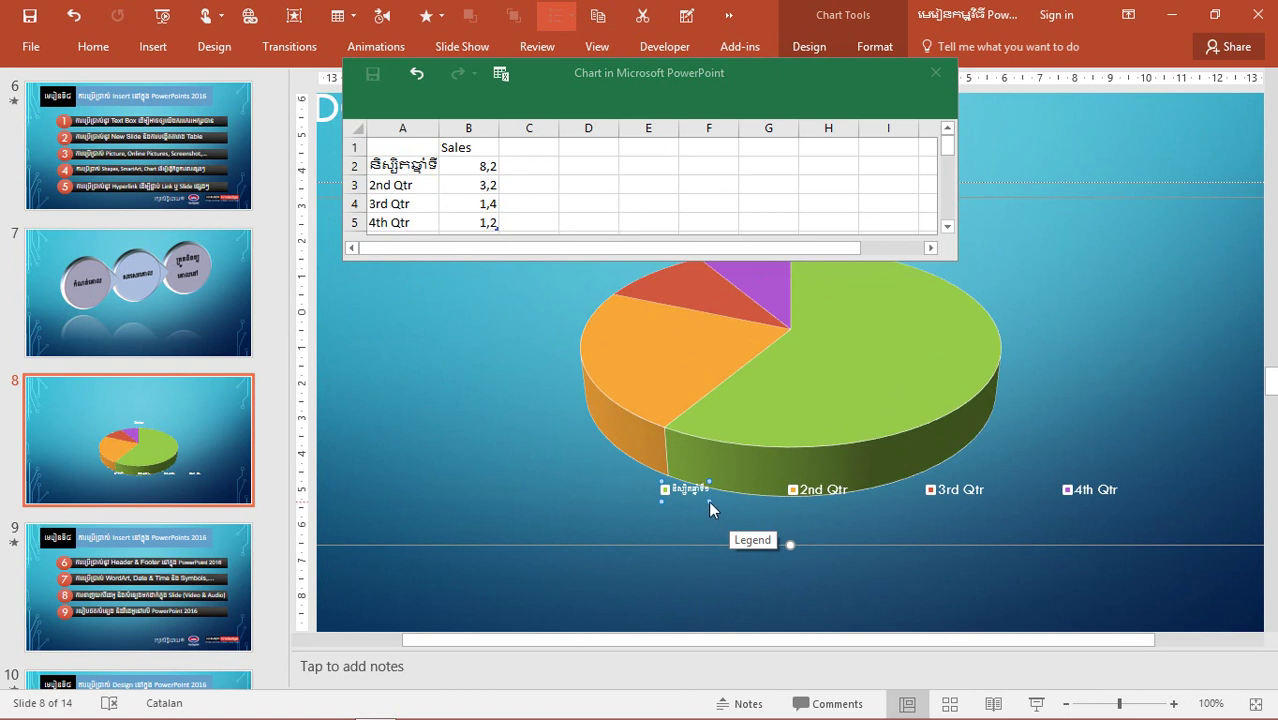
scroll(718, 512, down, 1)
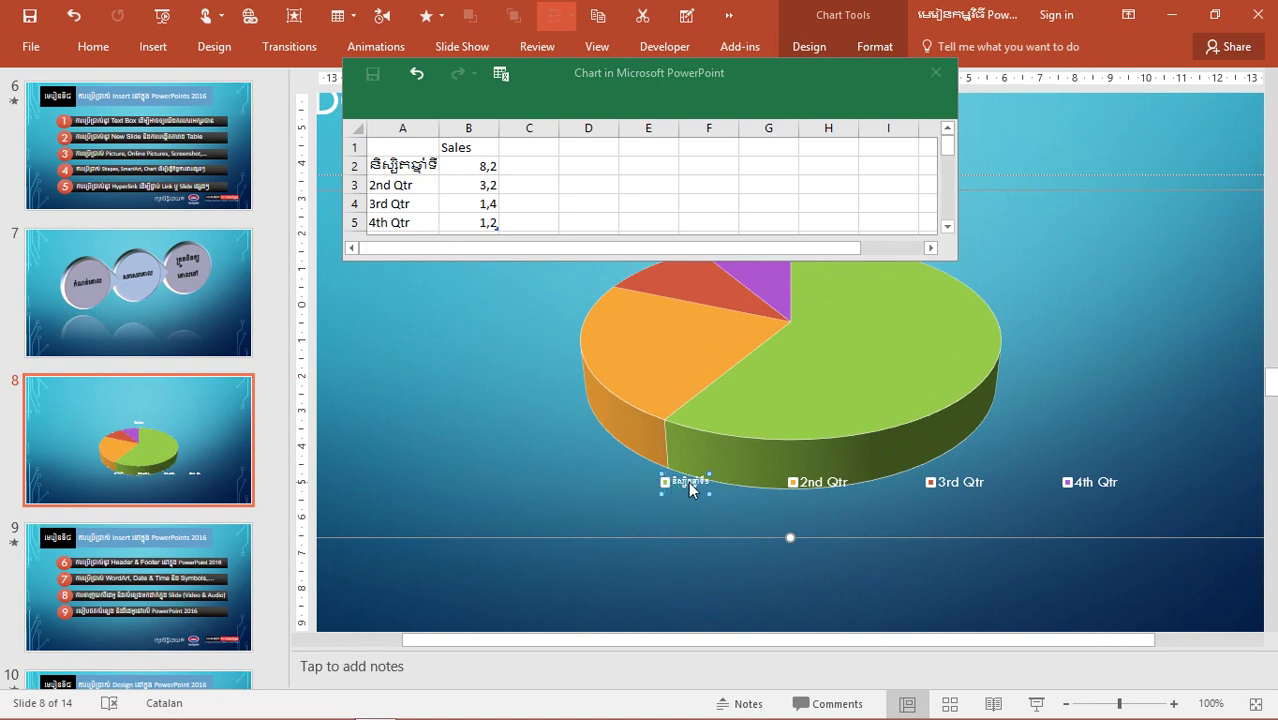
- Check the legend entry's font settings without changes, then return to the chart data sheet
key(ctrl+shift+f)
click(845, 202)
click(949, 259)
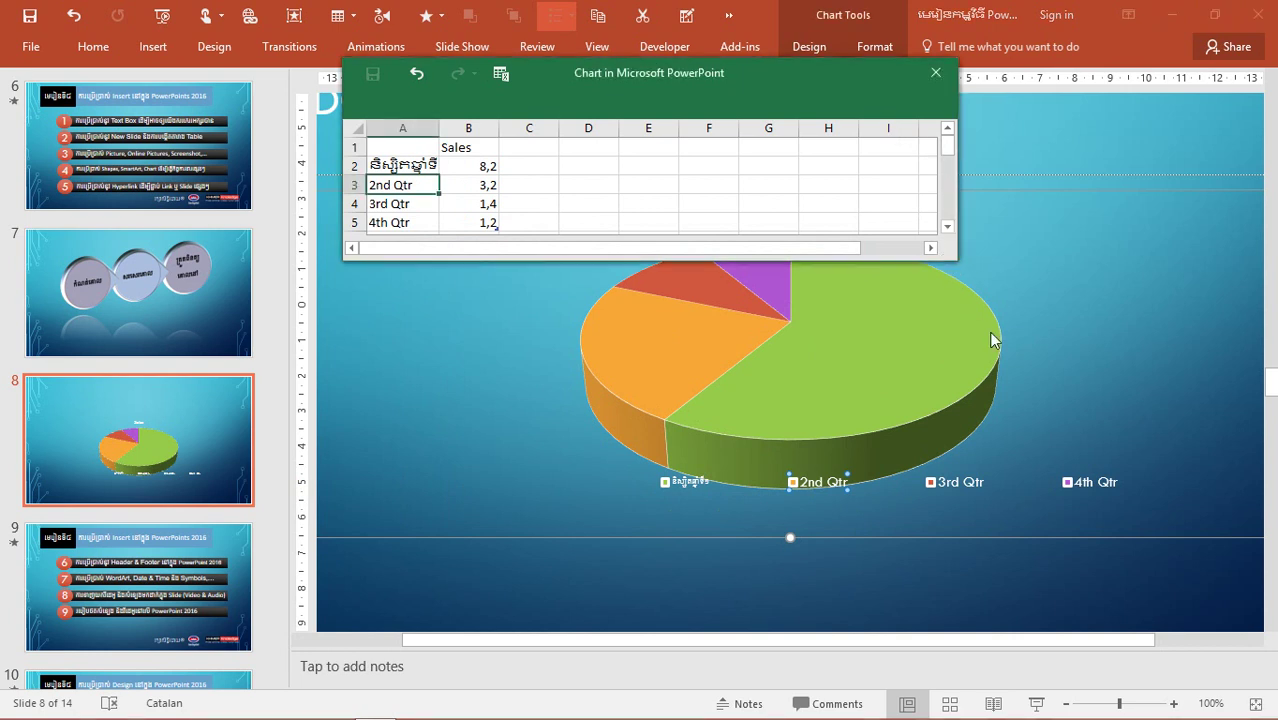
click(410, 172)
click(893, 480)
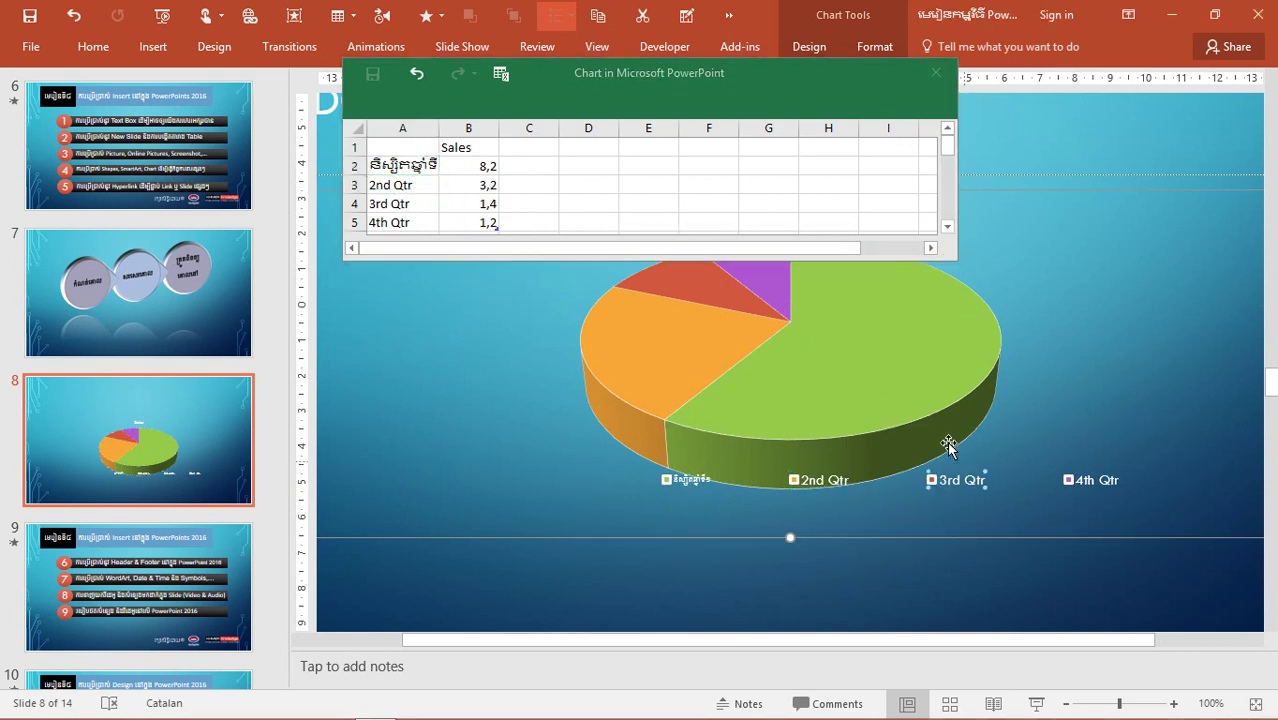
click(608, 322)
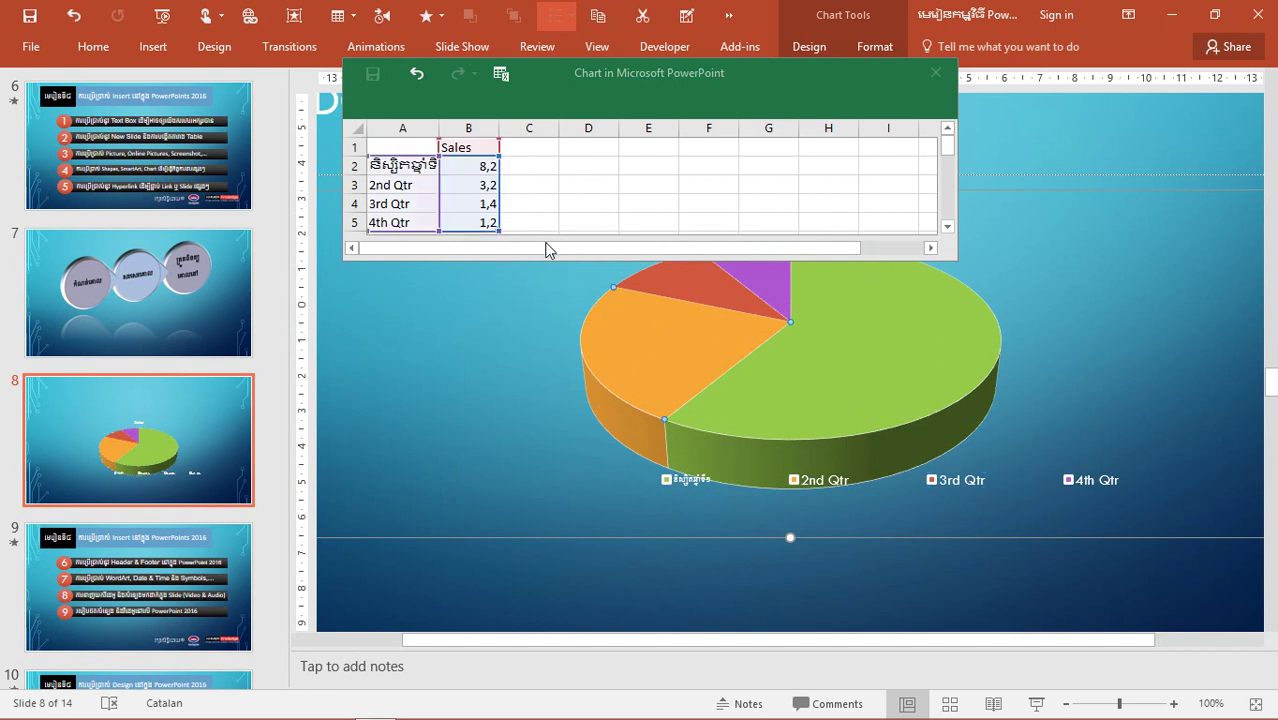
click(481, 168)
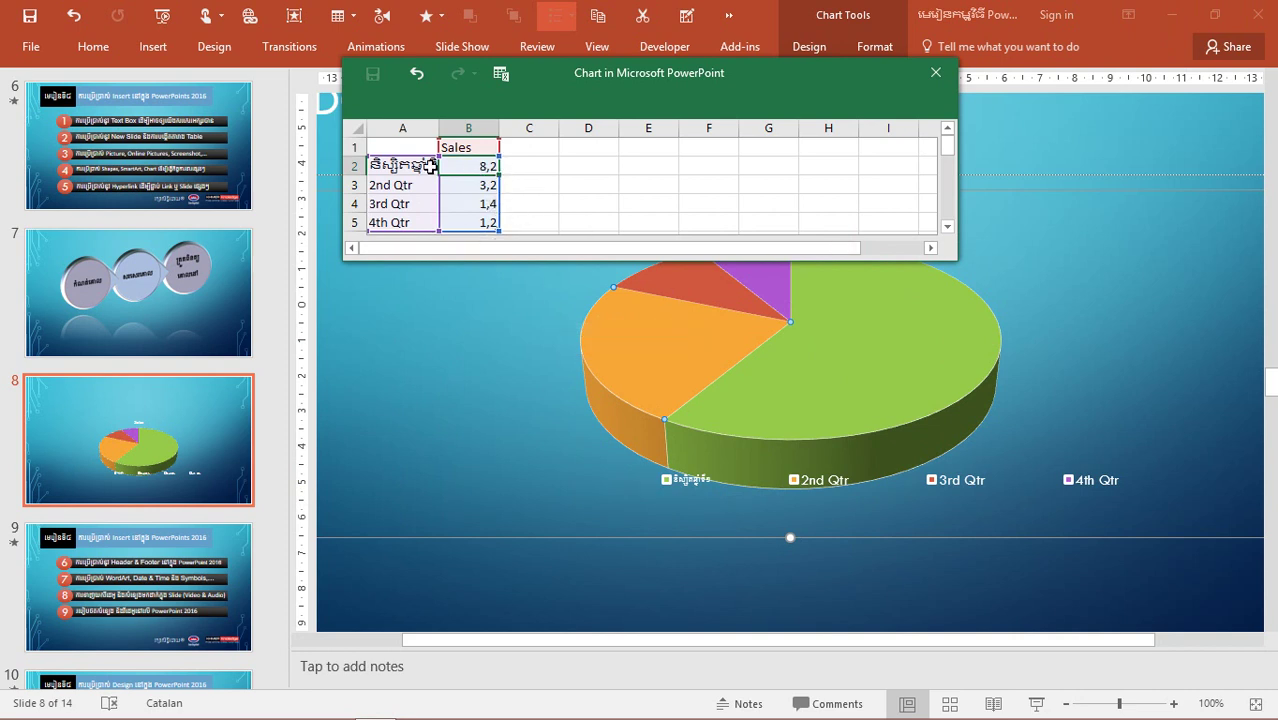
click(476, 194)
key(Down)
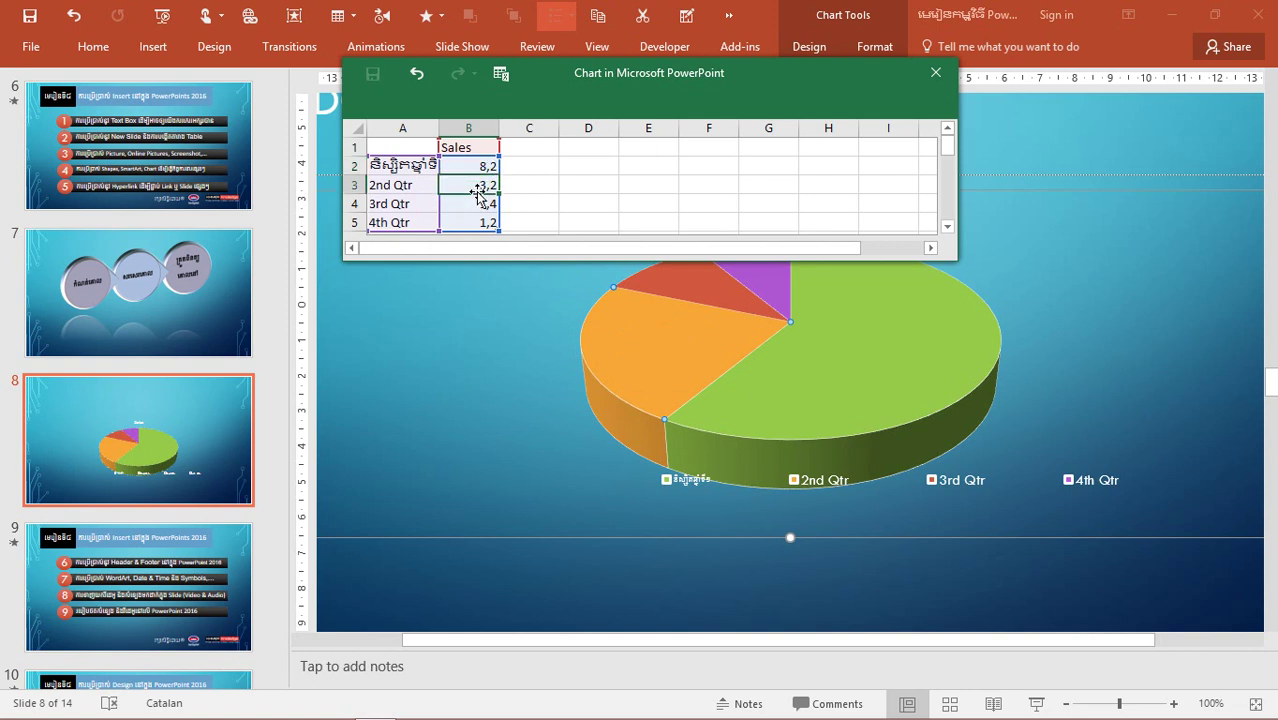
key(Down)
click(813, 484)
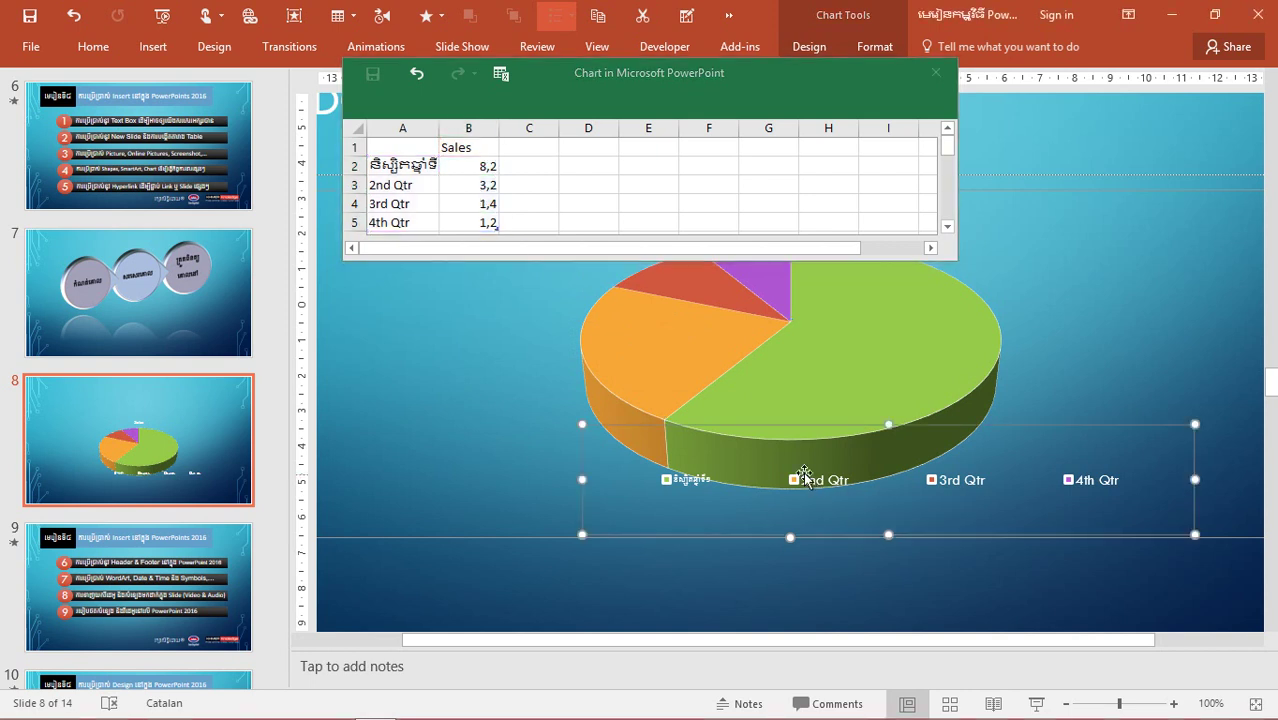
click(474, 203)
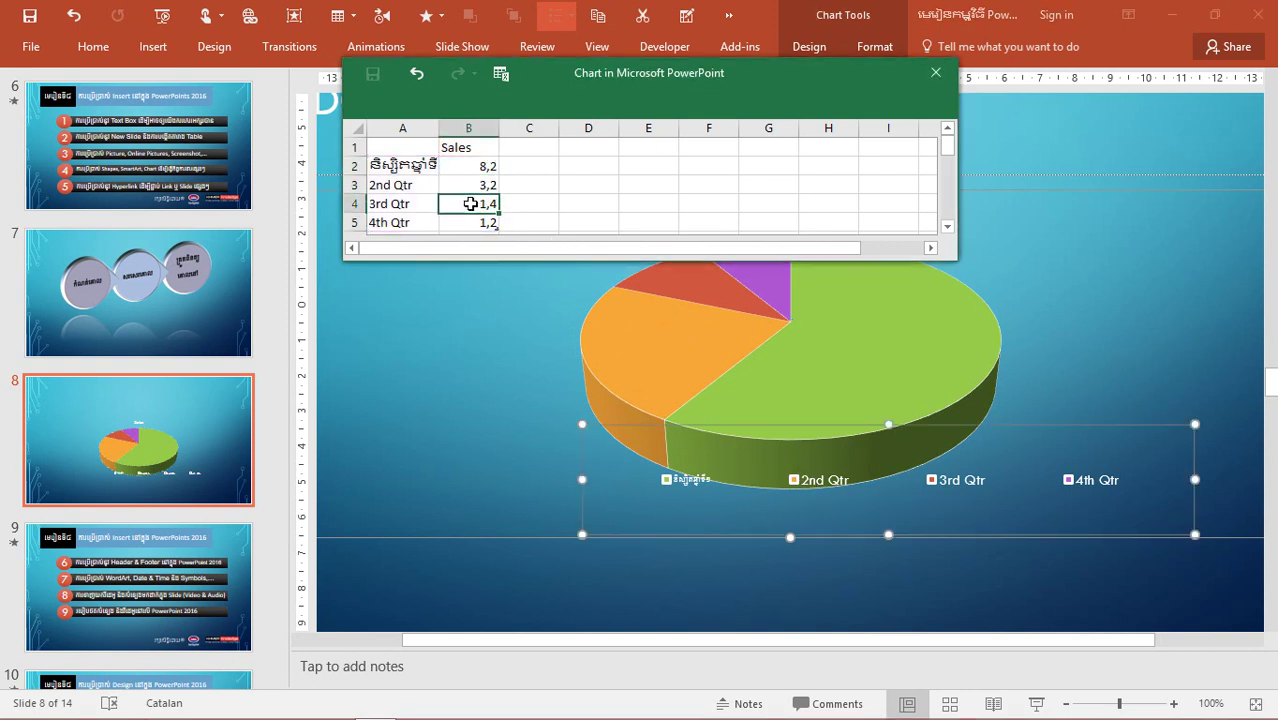
click(409, 204)
click(420, 186)
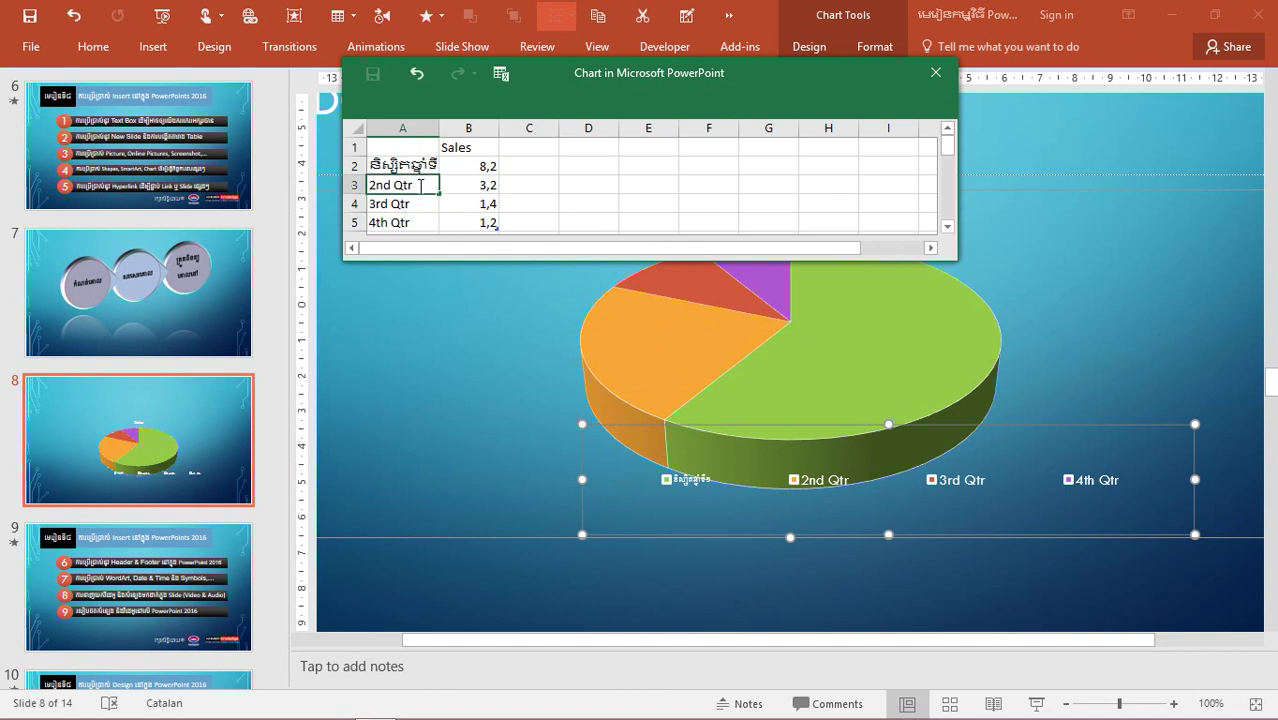
double_click(420, 185)
click(471, 193)
click(488, 168)
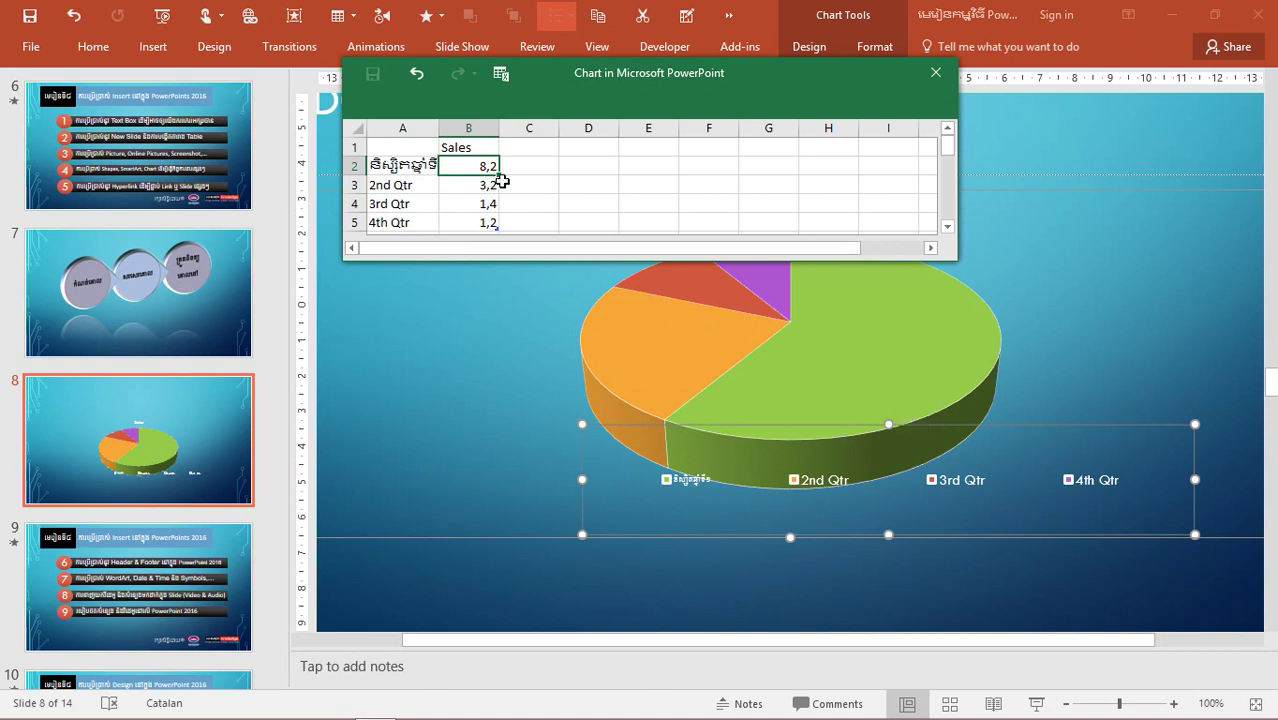
- Enter 4,05 as the 2nd Qtr sales value in B3, then close the chart data sheet
click(480, 190)
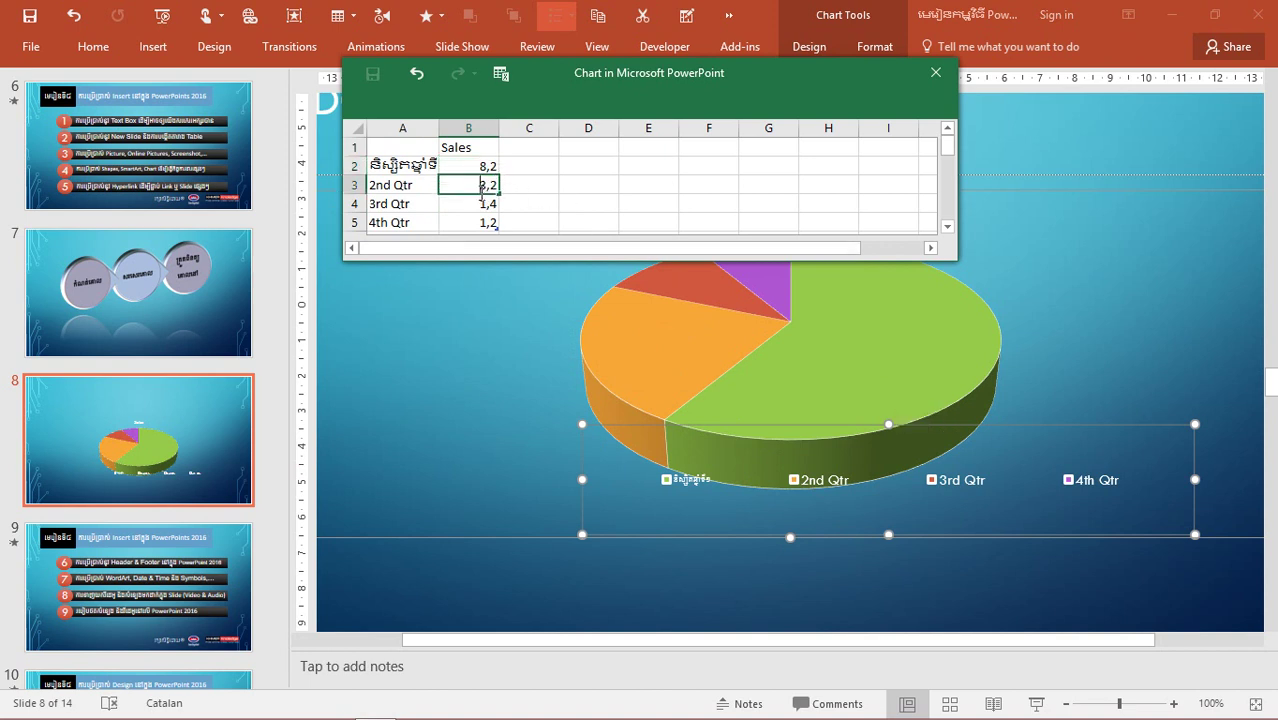
text(4,0)
text(5)
key(Return)
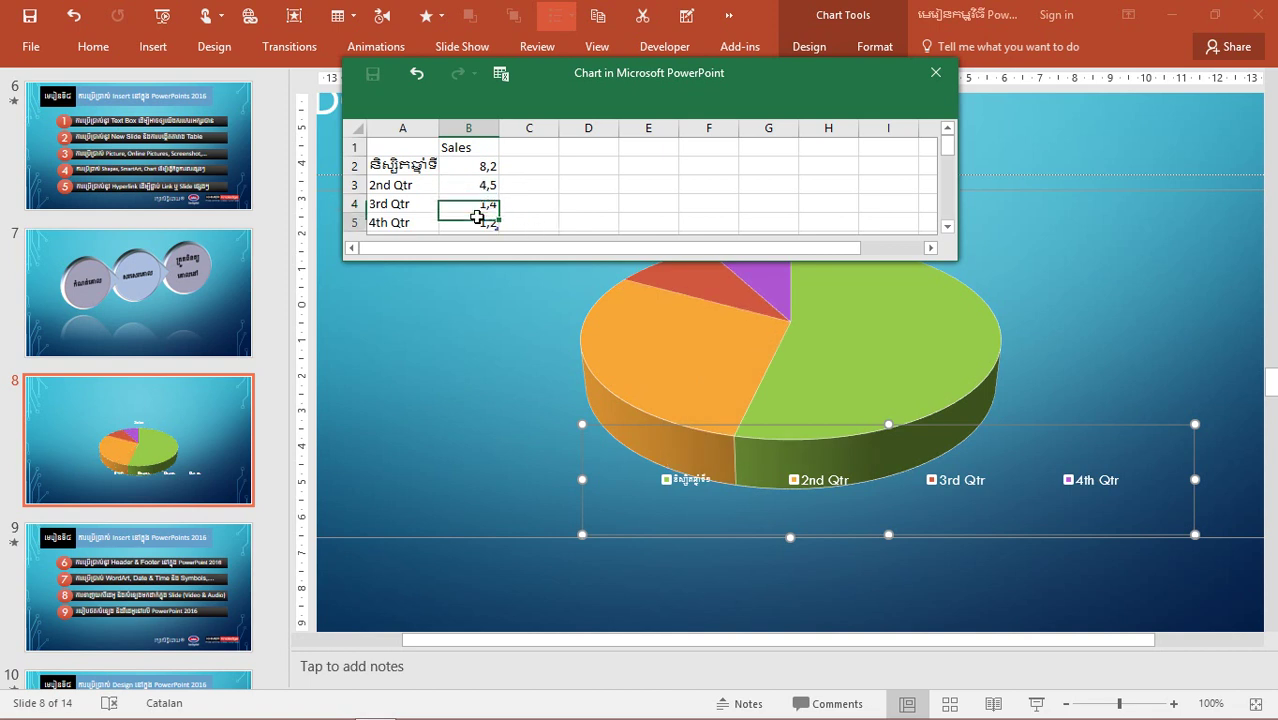
click(477, 217)
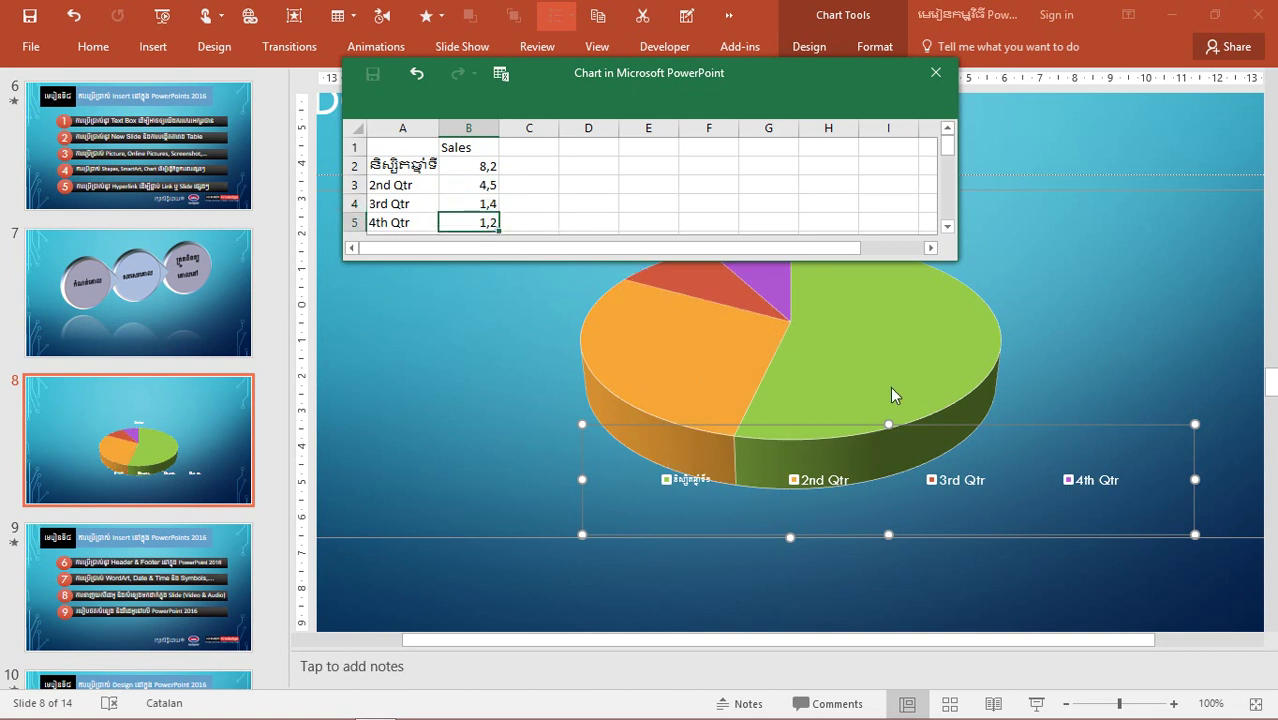
click(936, 73)
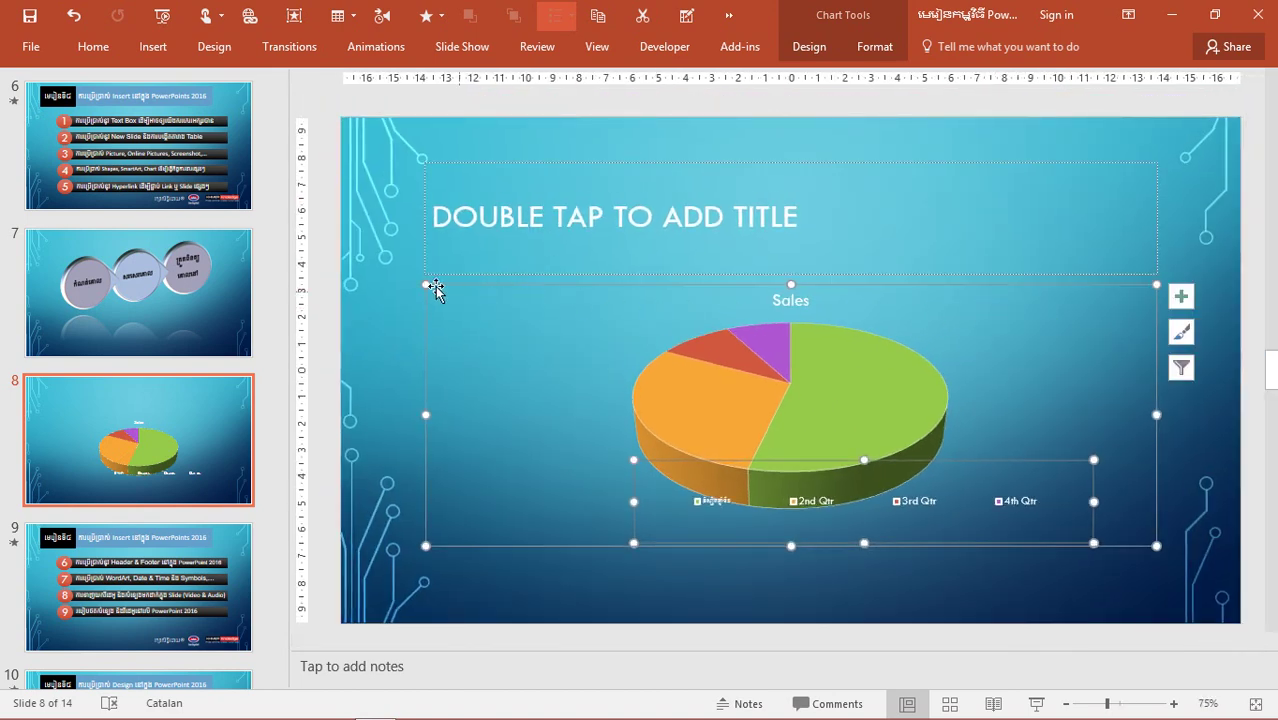
- Delete the Sales pie chart from slide 8, dismissing the SmartArt choices without inserting
click(488, 288)
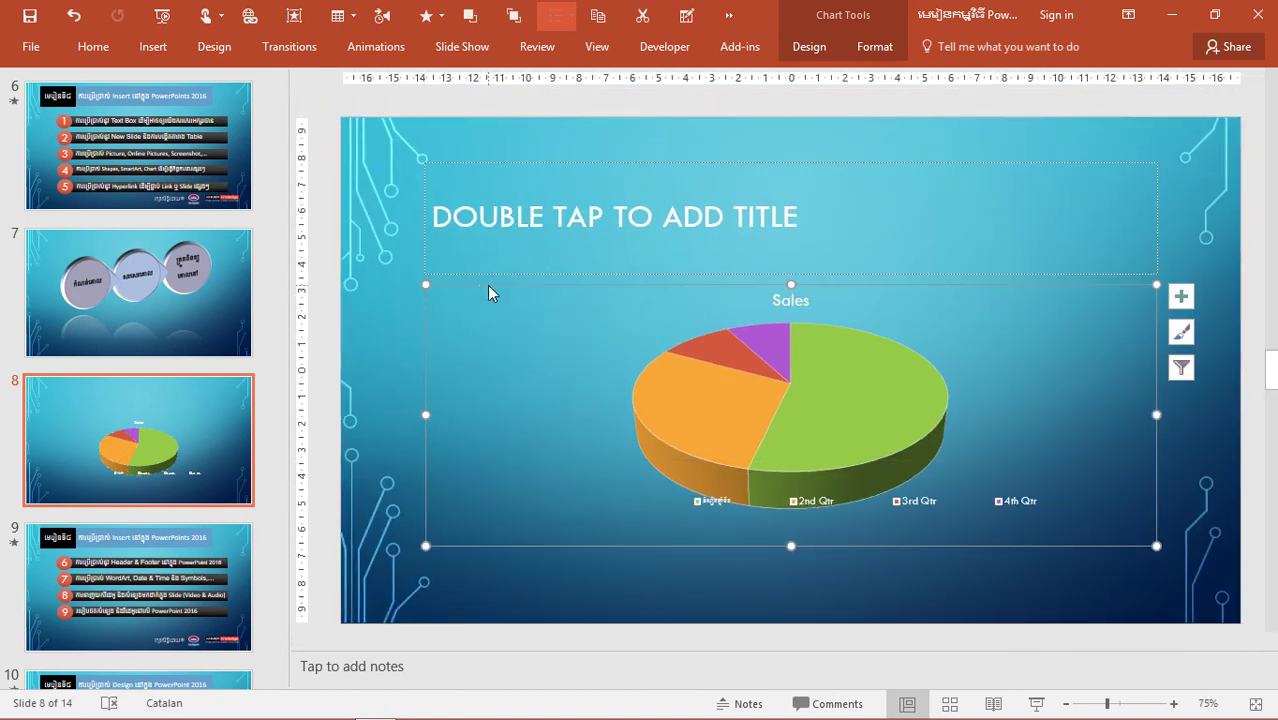
key(Delete)
click(170, 47)
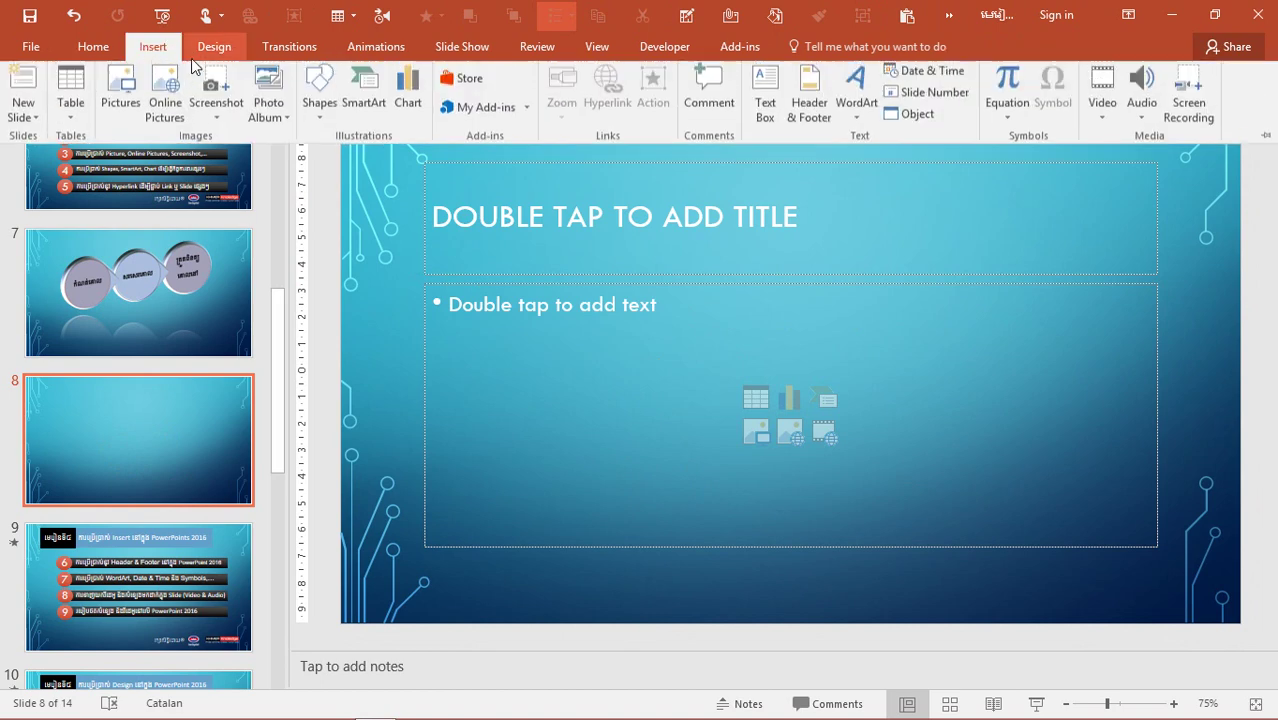
click(377, 110)
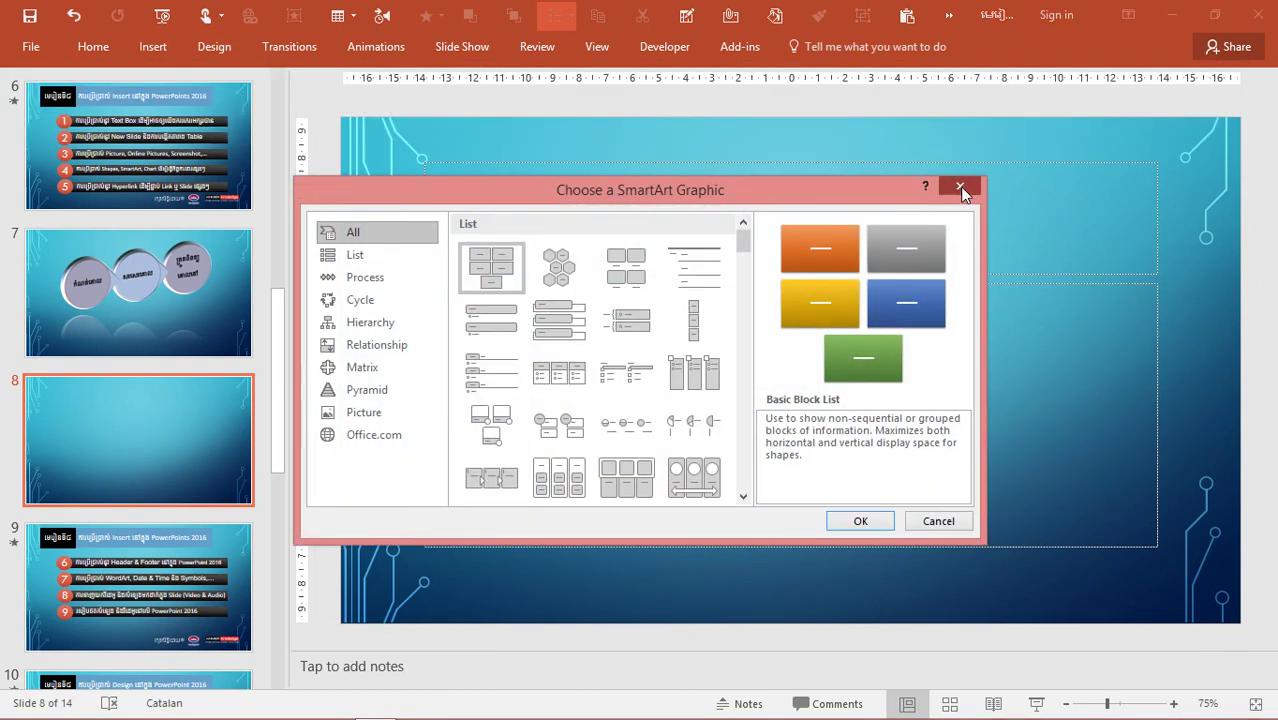
click(960, 188)
- Start inserting a new chart and pick the Stacked Column type
click(153, 47)
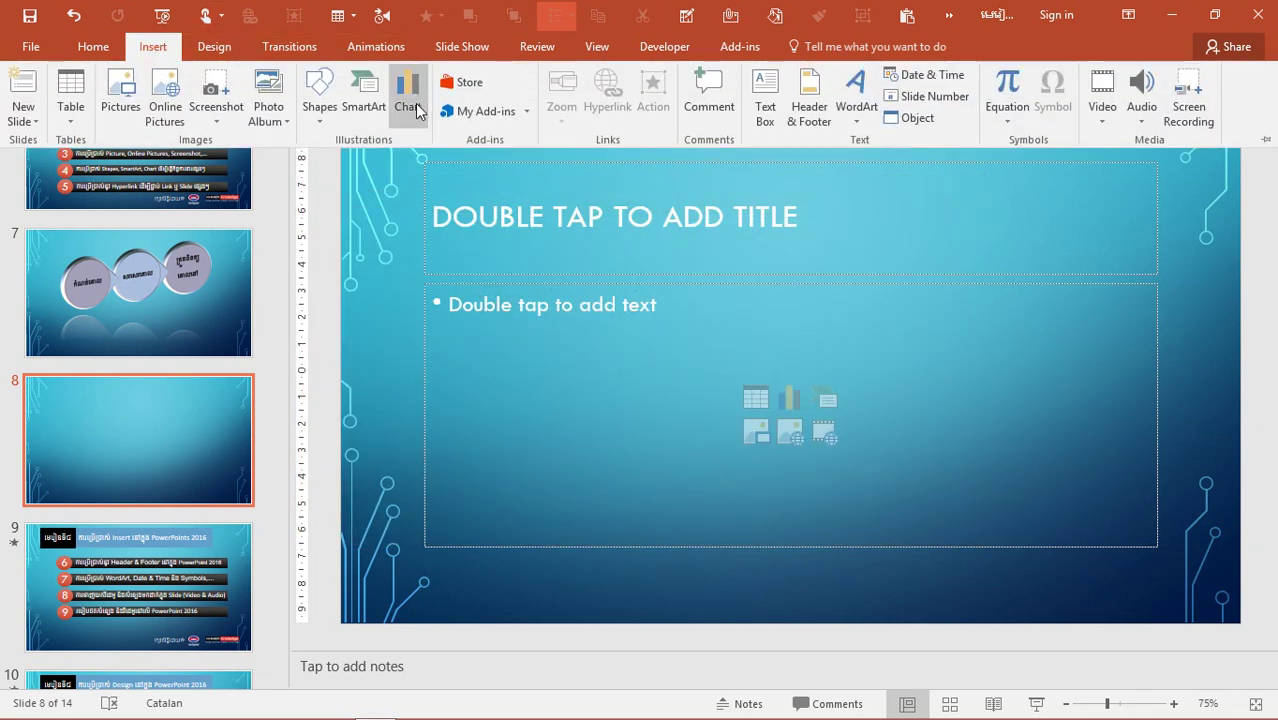
click(415, 108)
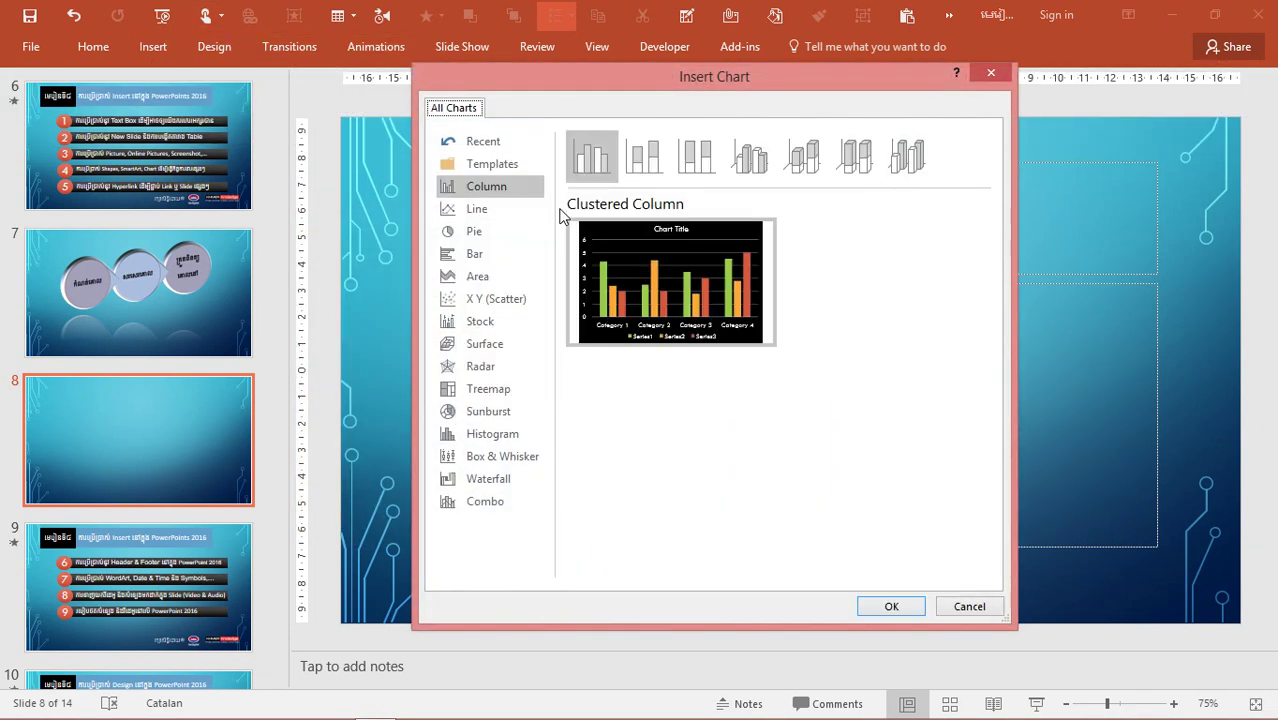
click(643, 155)
- Insert the Stacked Column chart and view its Chart Filters, Chart Elements and Chart Styles options
click(905, 607)
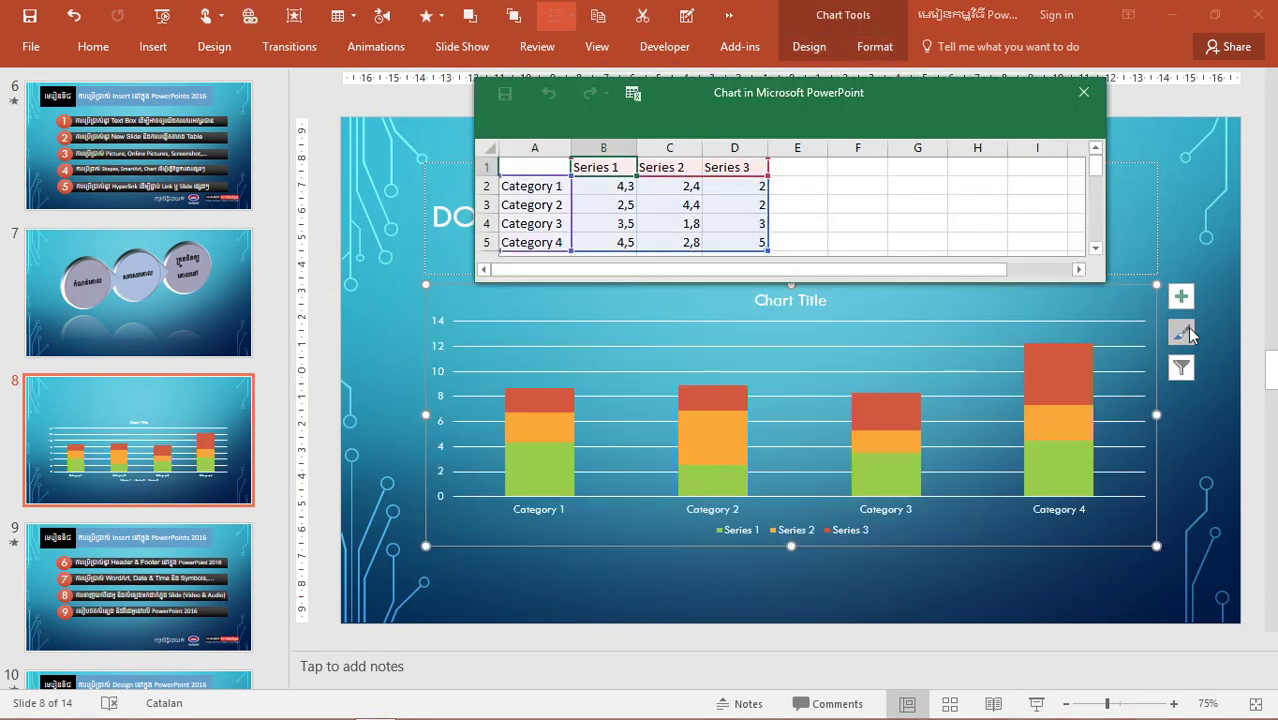
click(1182, 370)
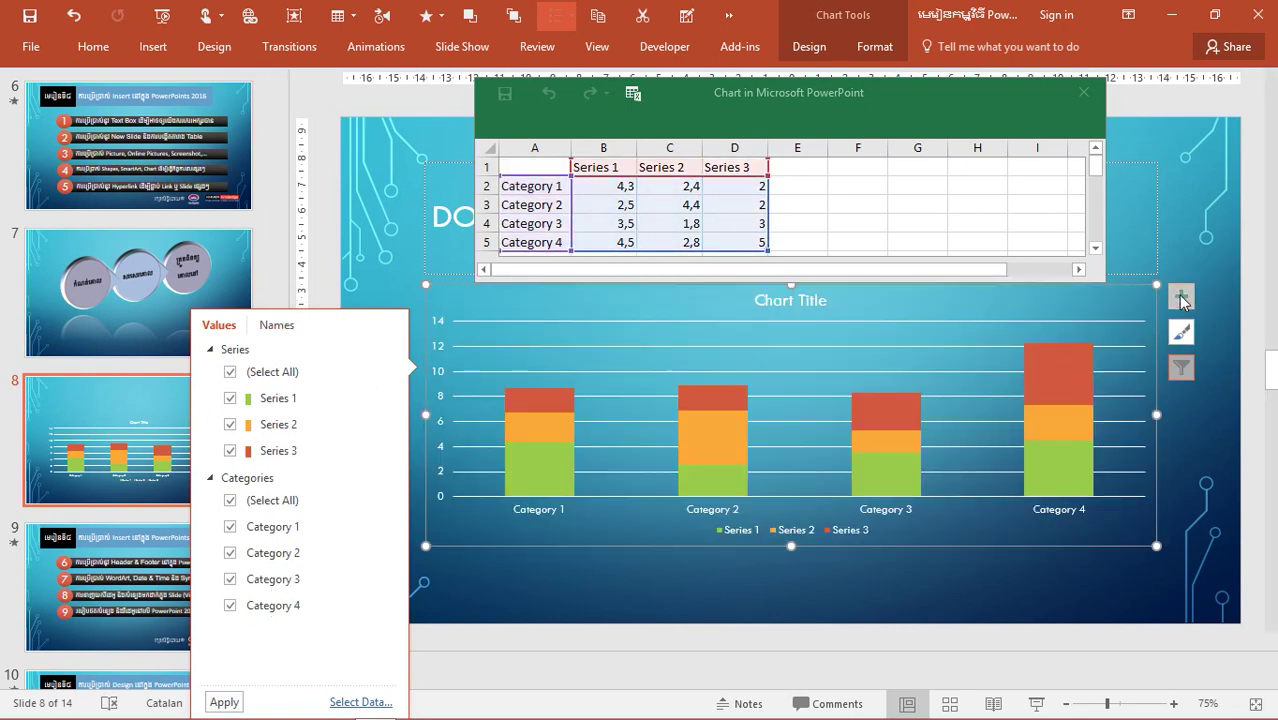
click(1181, 298)
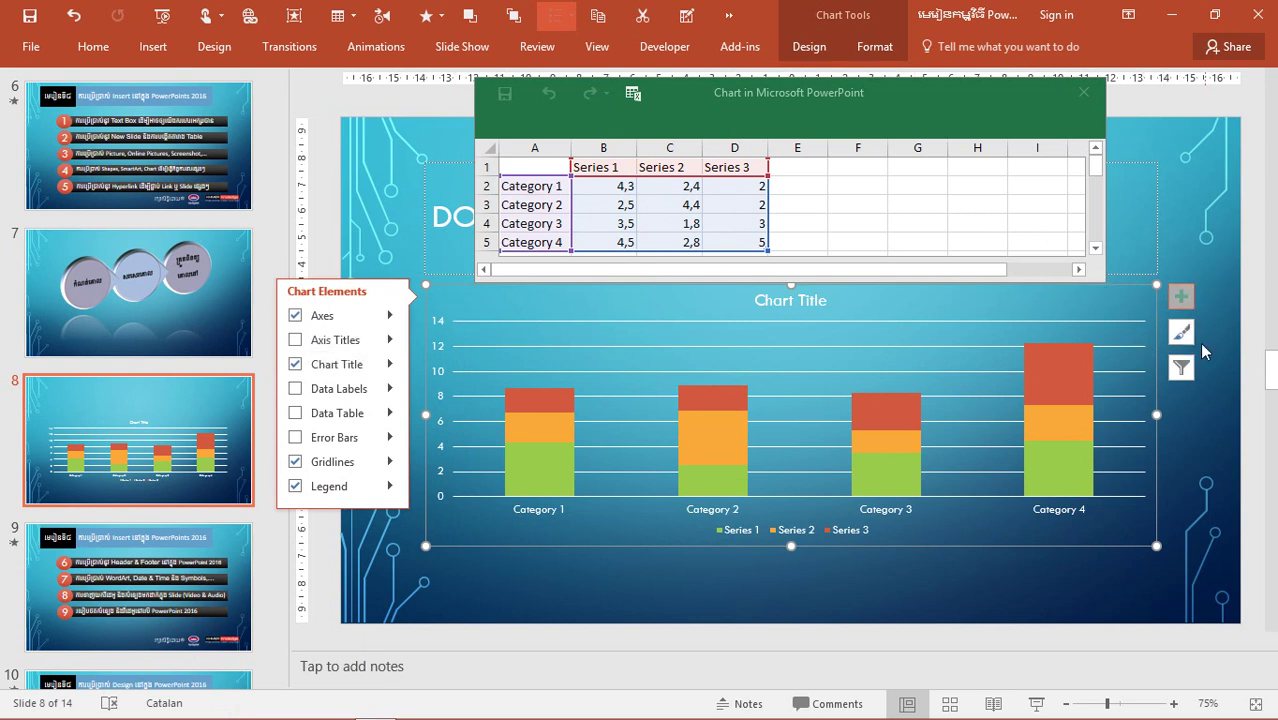
click(1180, 336)
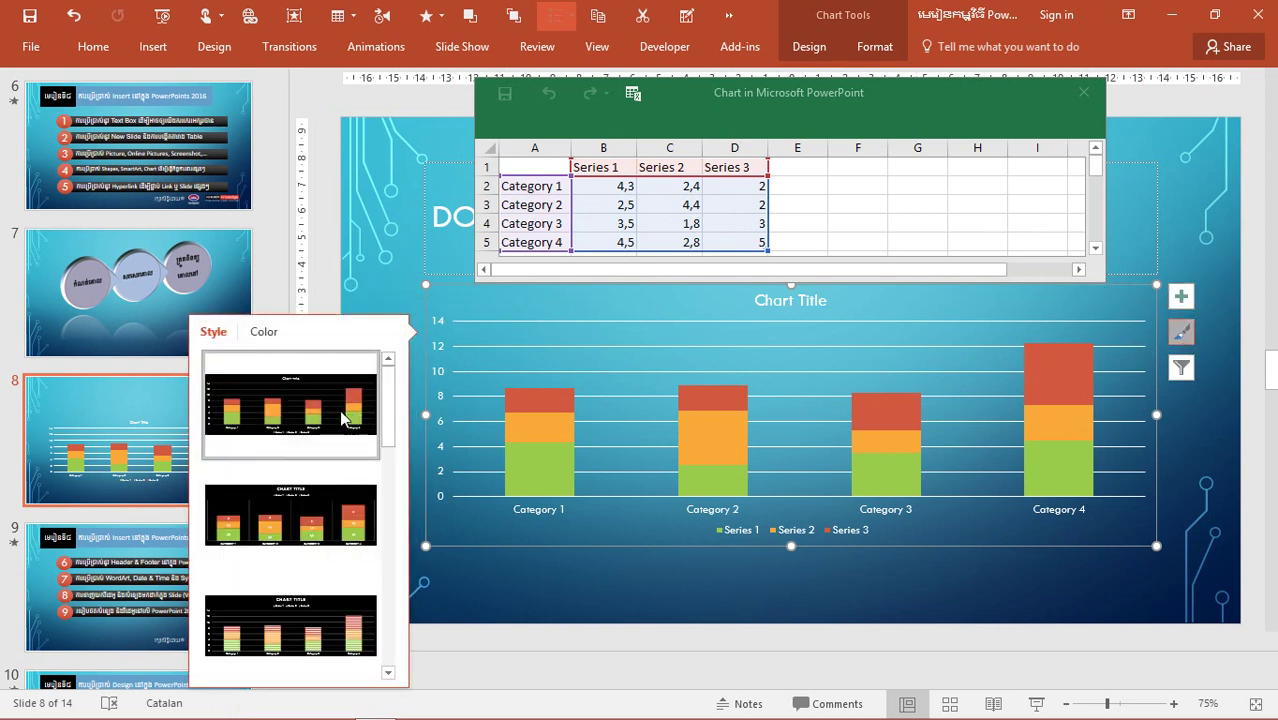
- Apply a chart style with value labels on each segment and close the chart data window
scroll(300, 625, down, 2)
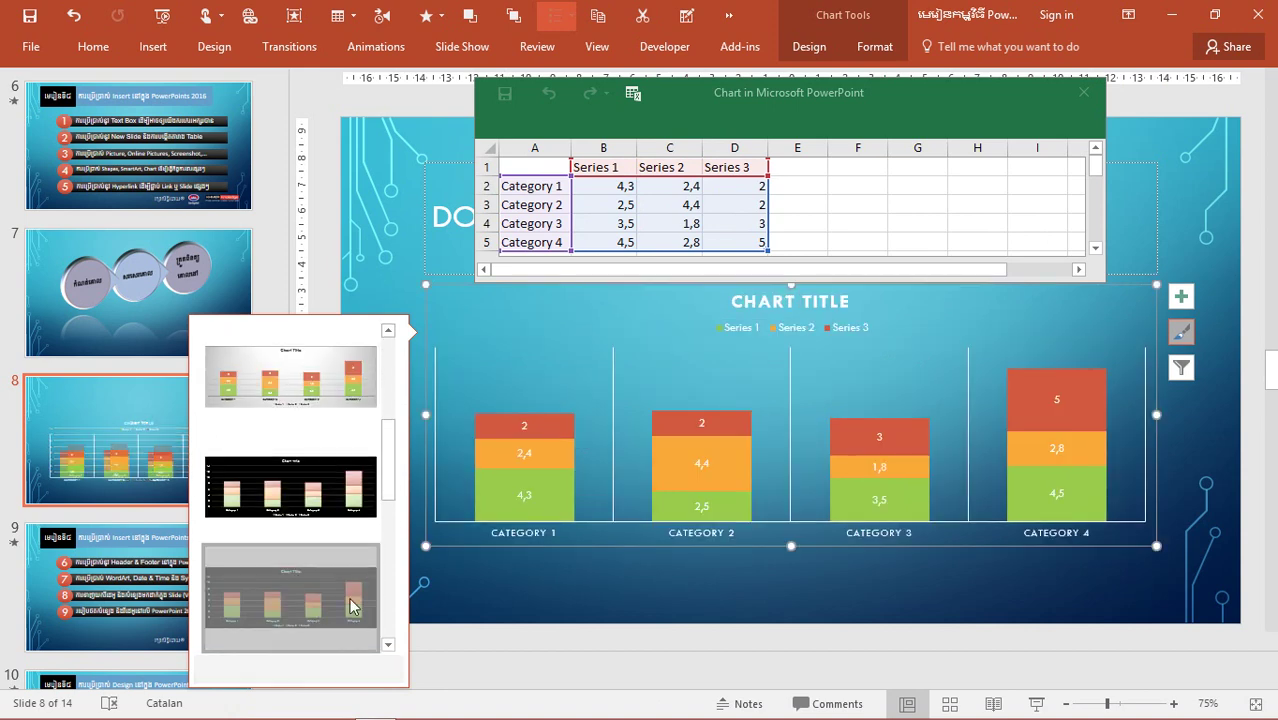
click(300, 625)
click(1180, 370)
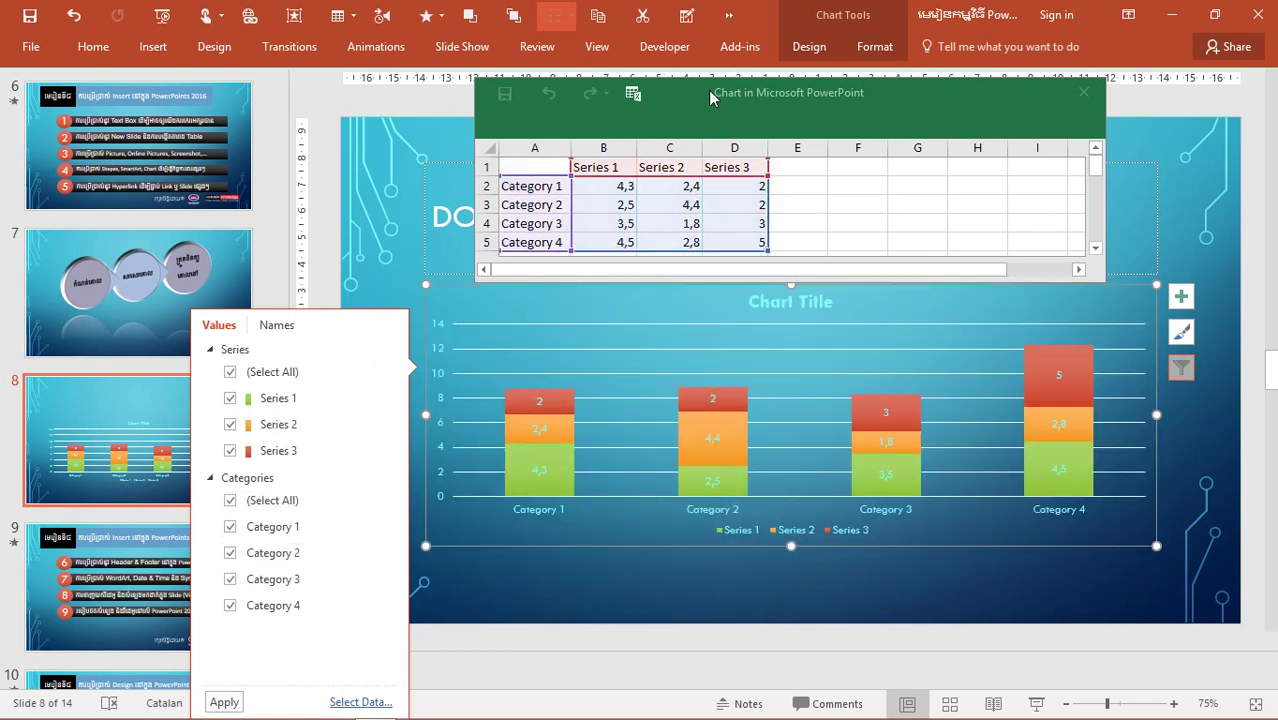
double_click(708, 90)
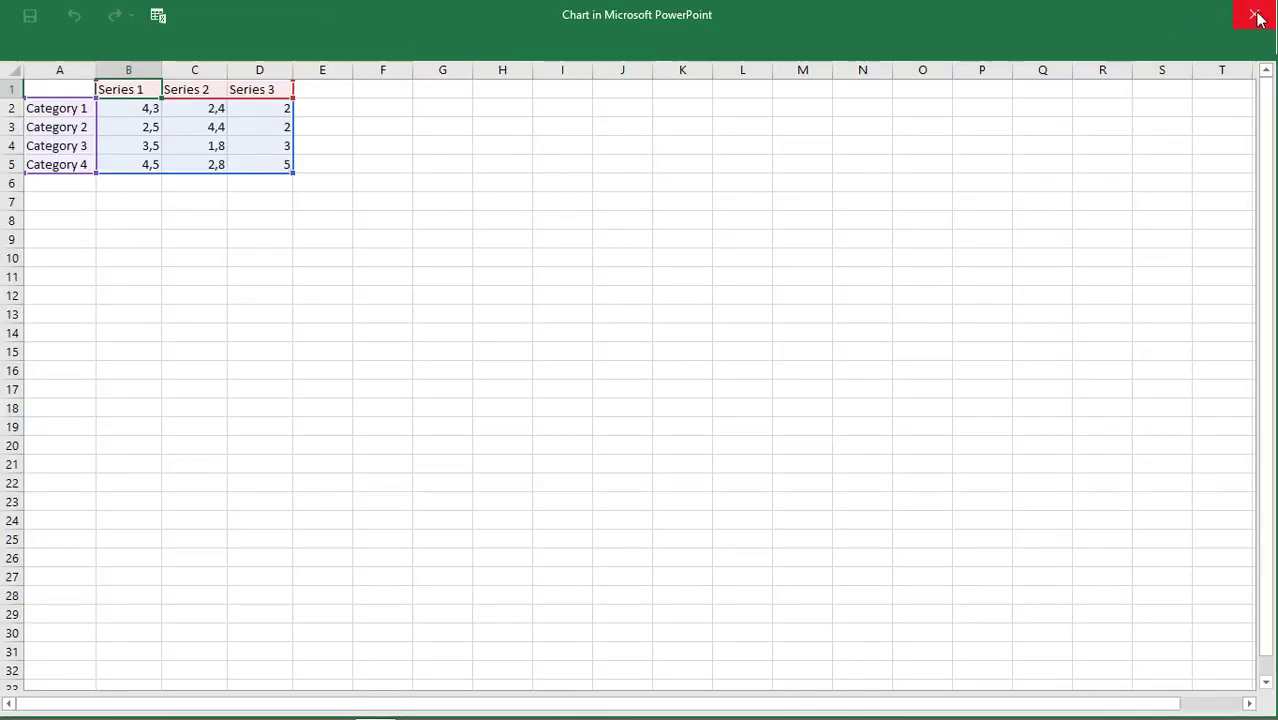
click(1256, 16)
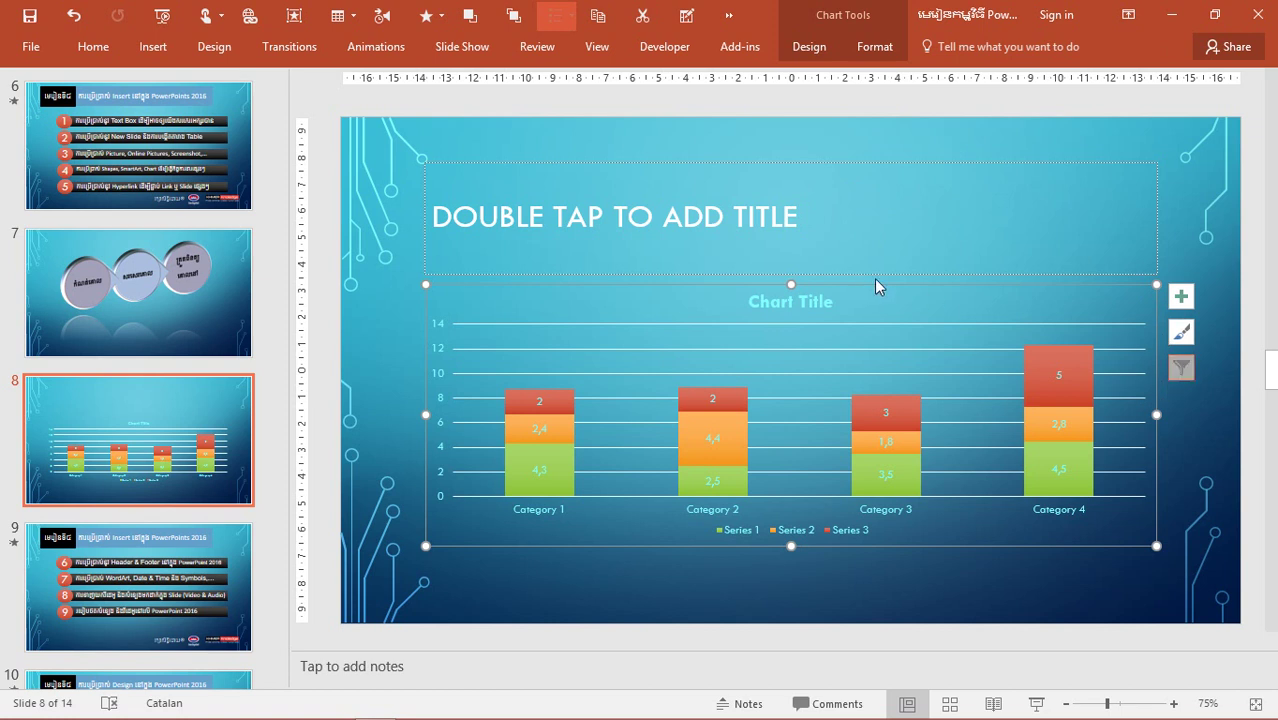
- Apply the pale chart style to the stacked column chart
click(1181, 367)
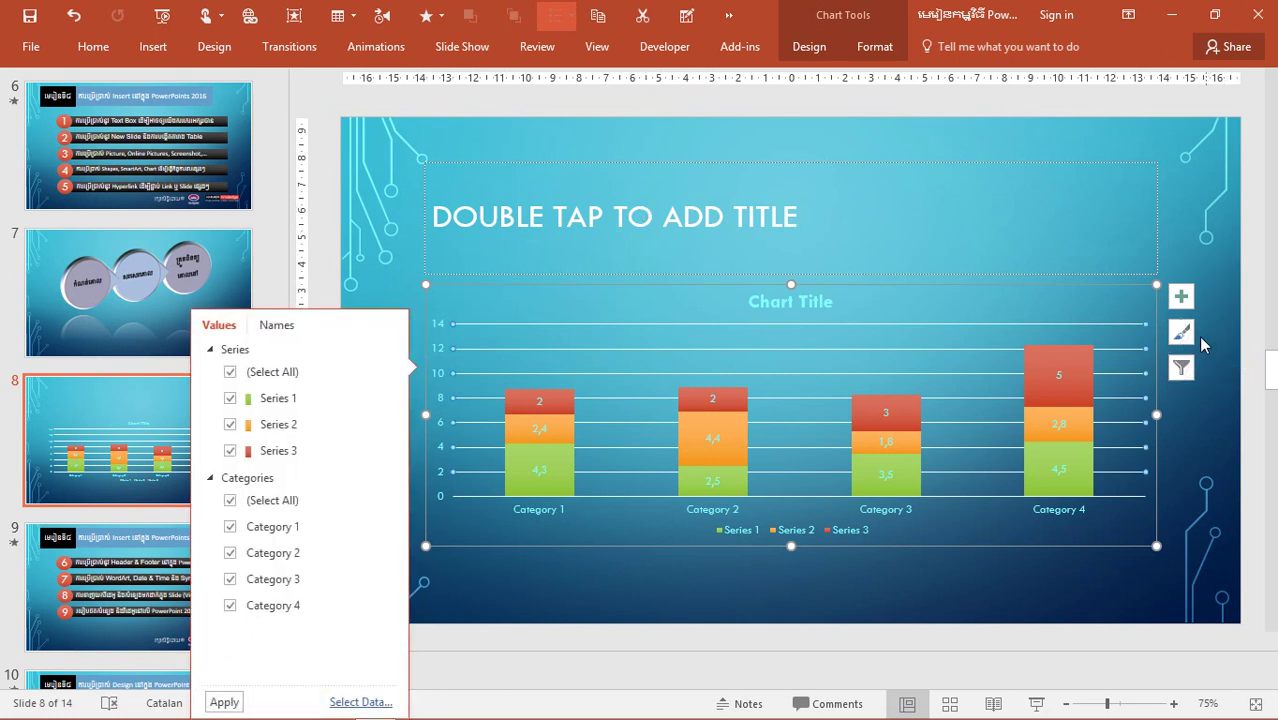
click(1181, 333)
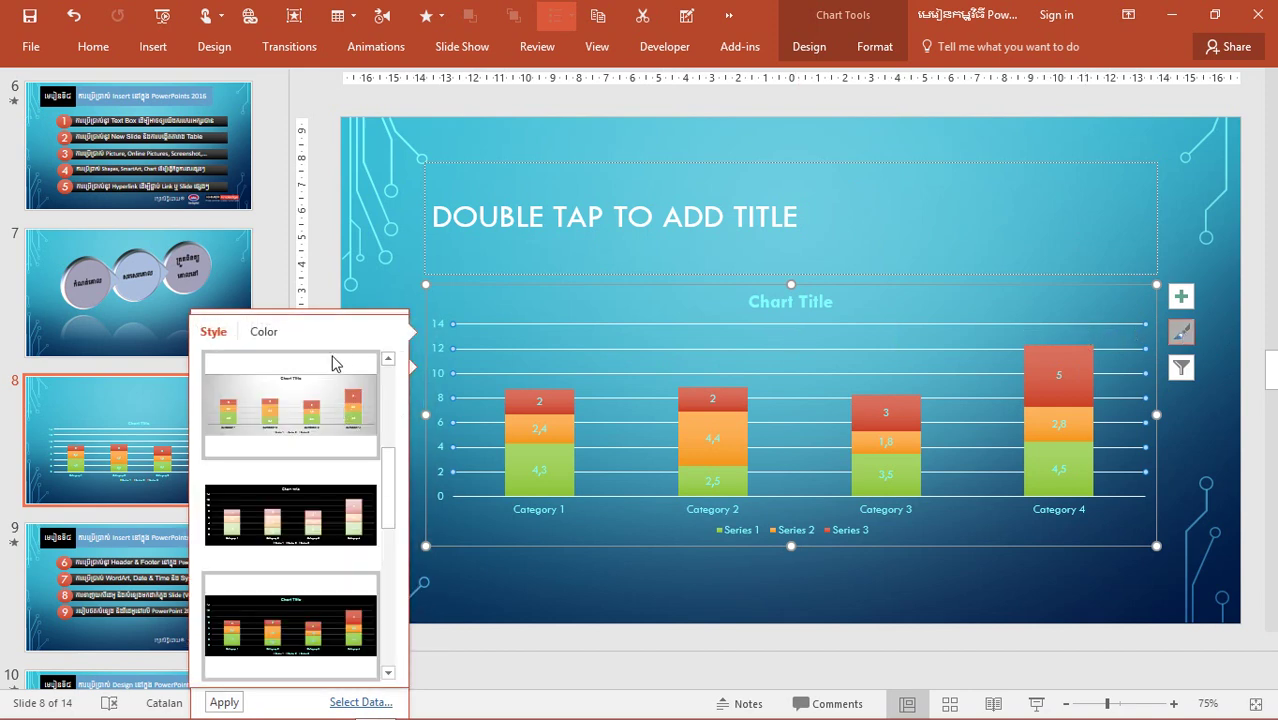
click(322, 555)
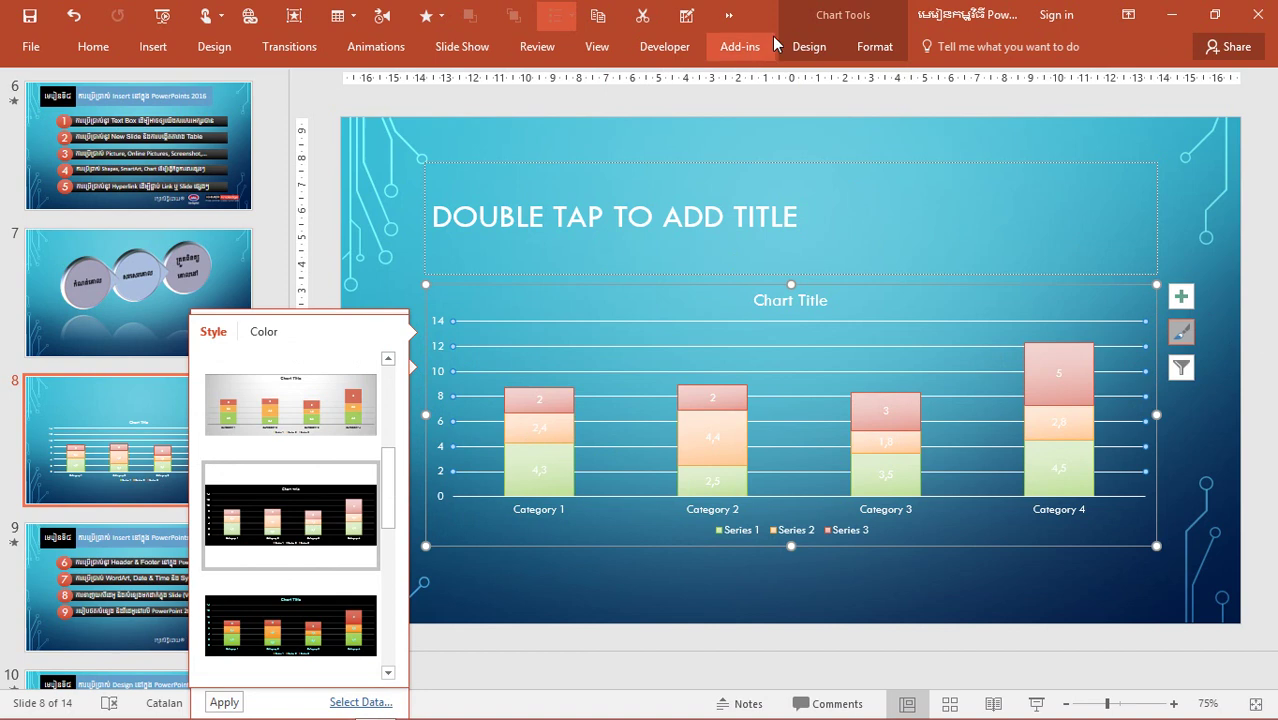
click(805, 48)
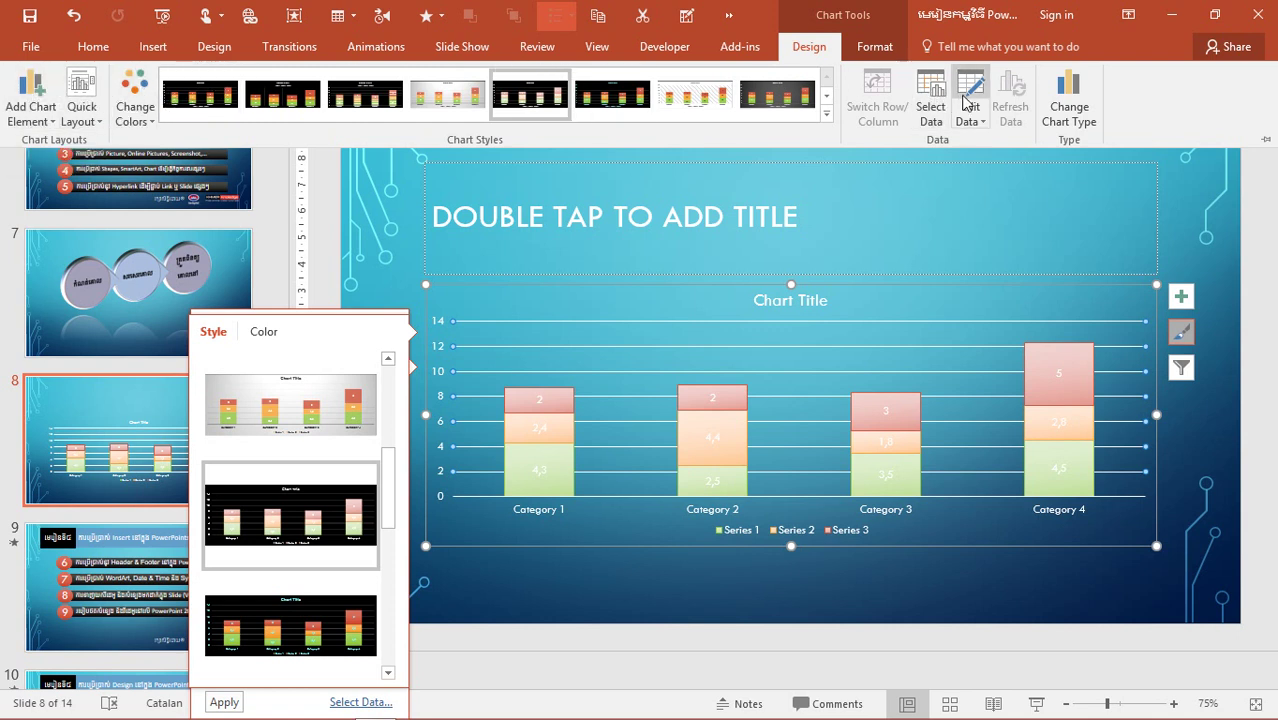
- Reopen the chart's data sheet with Edit Data and drag it left, clear of the chart
click(974, 106)
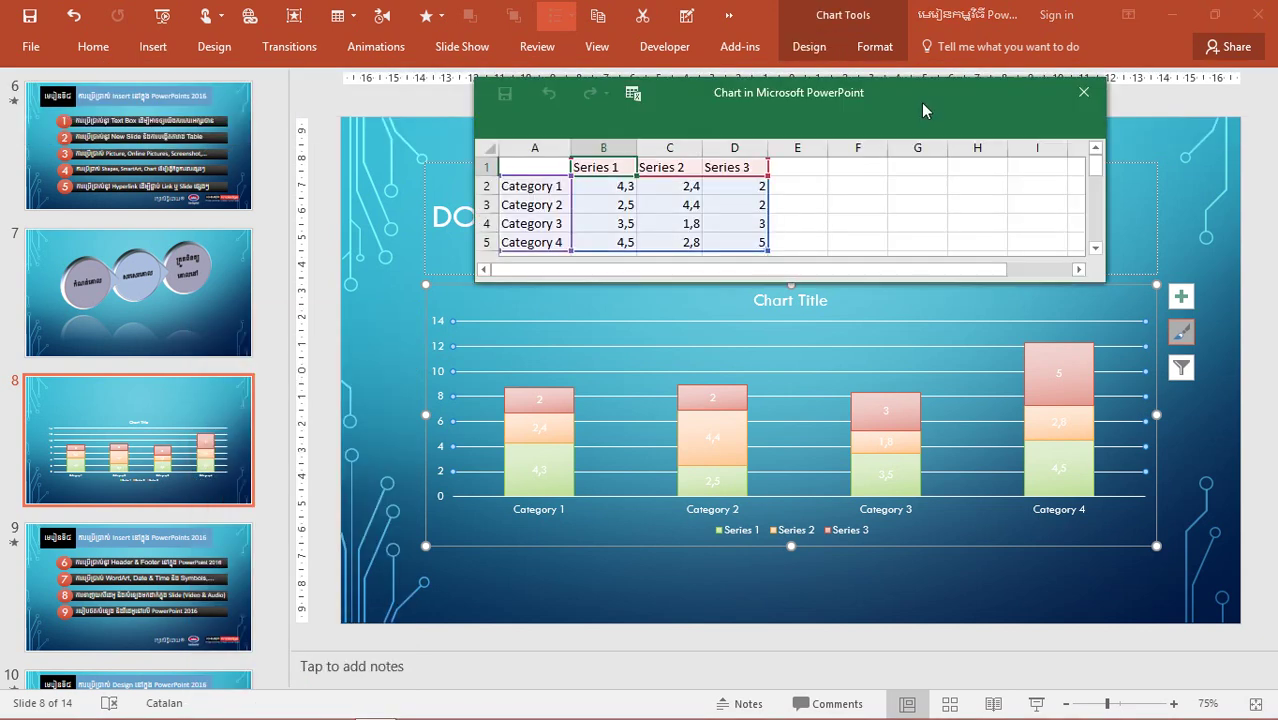
drag(921, 102, 421, 224)
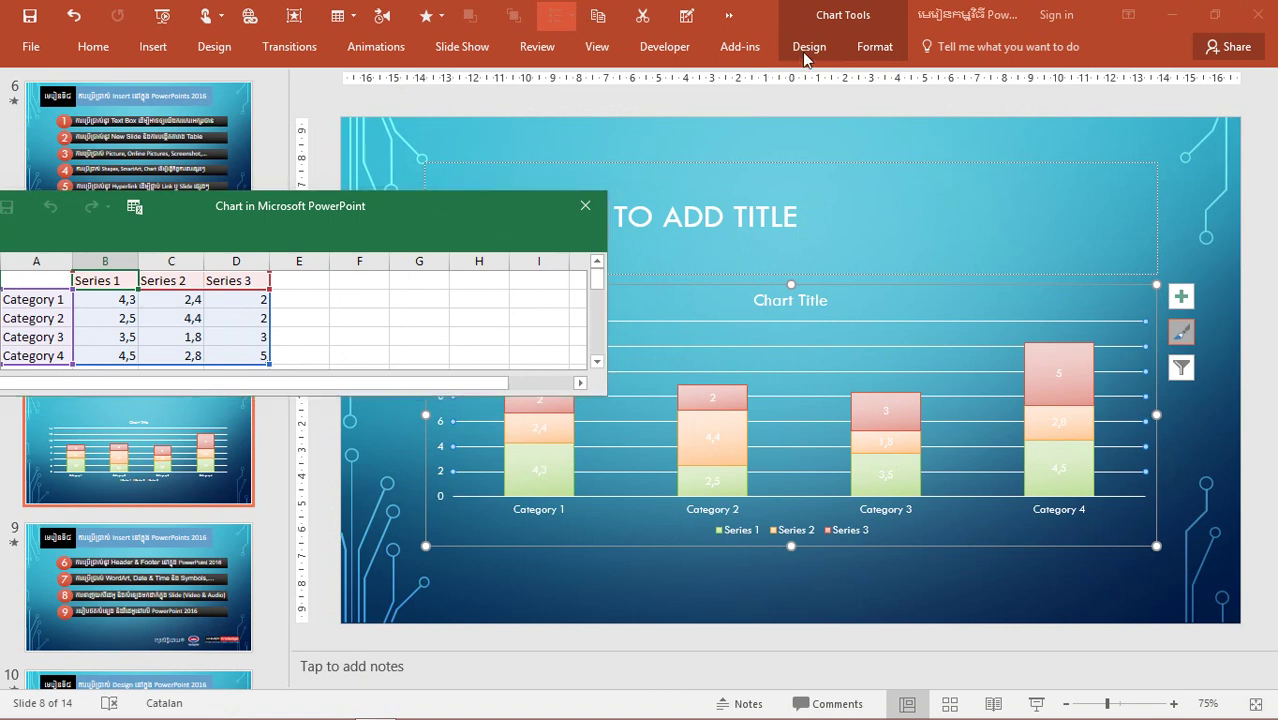
click(806, 50)
click(804, 56)
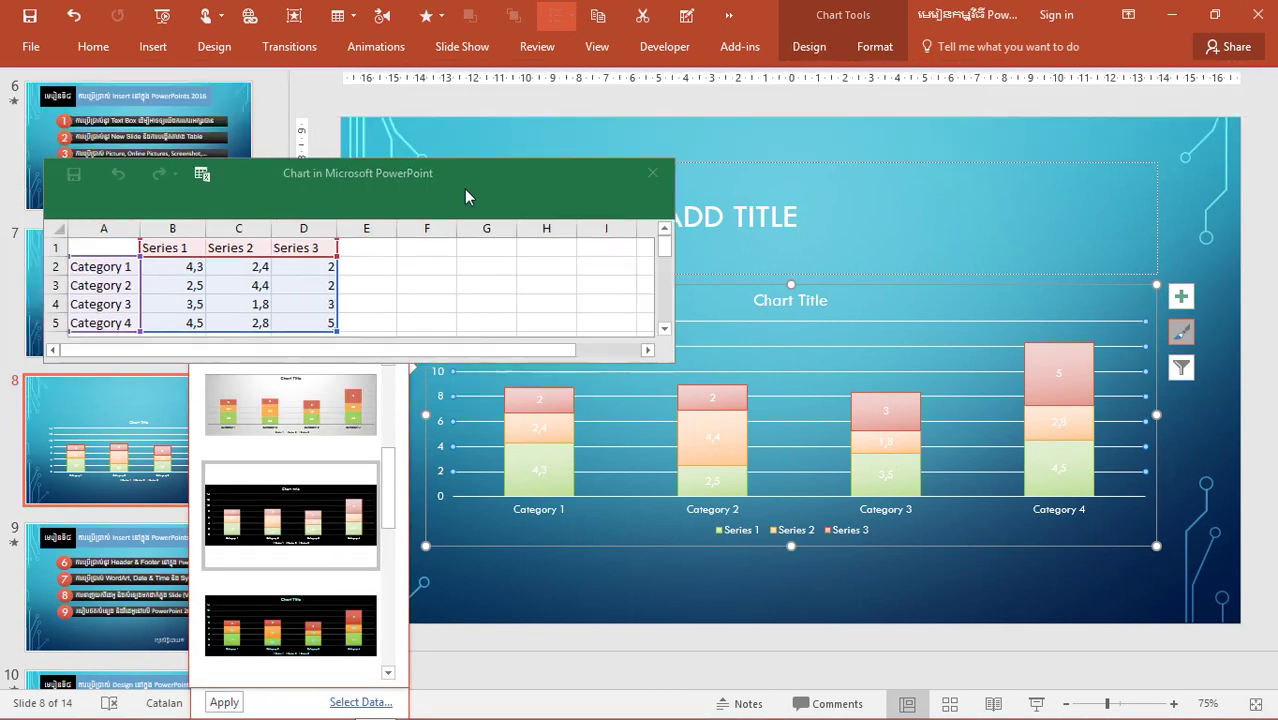
click(807, 49)
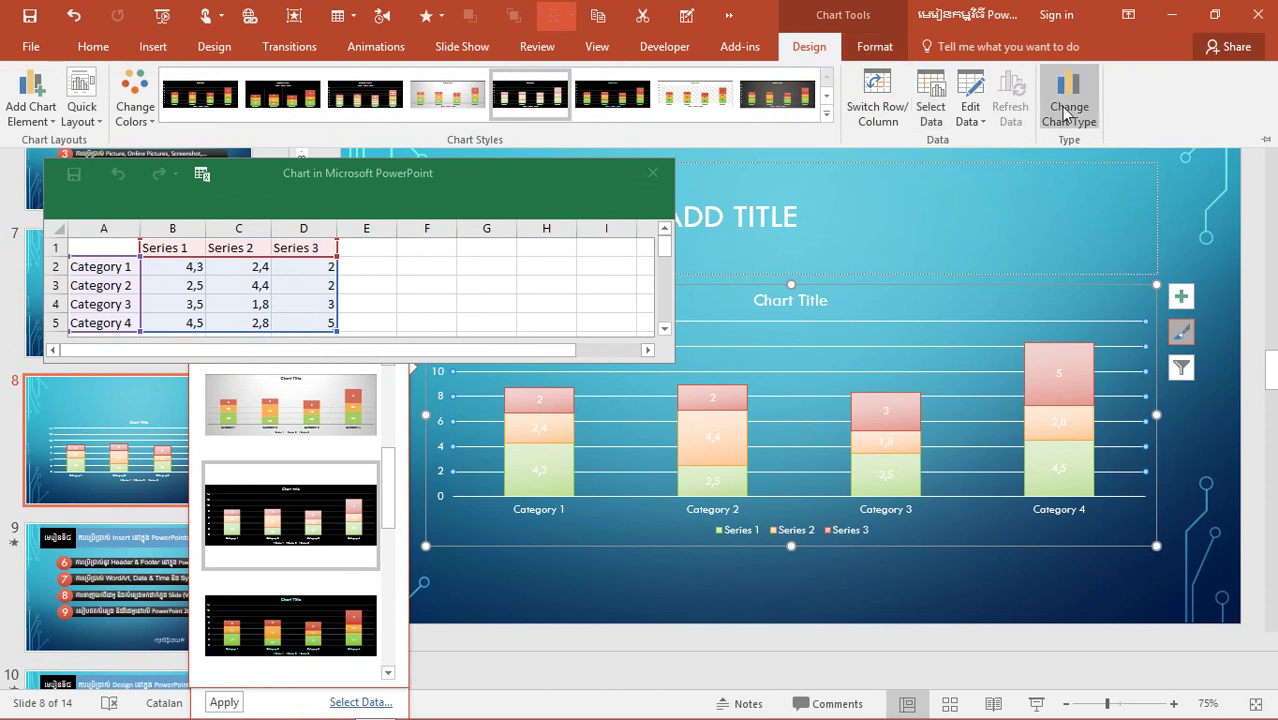
- Change the chart type to 3-D Surface and close the data sheet window
click(1066, 112)
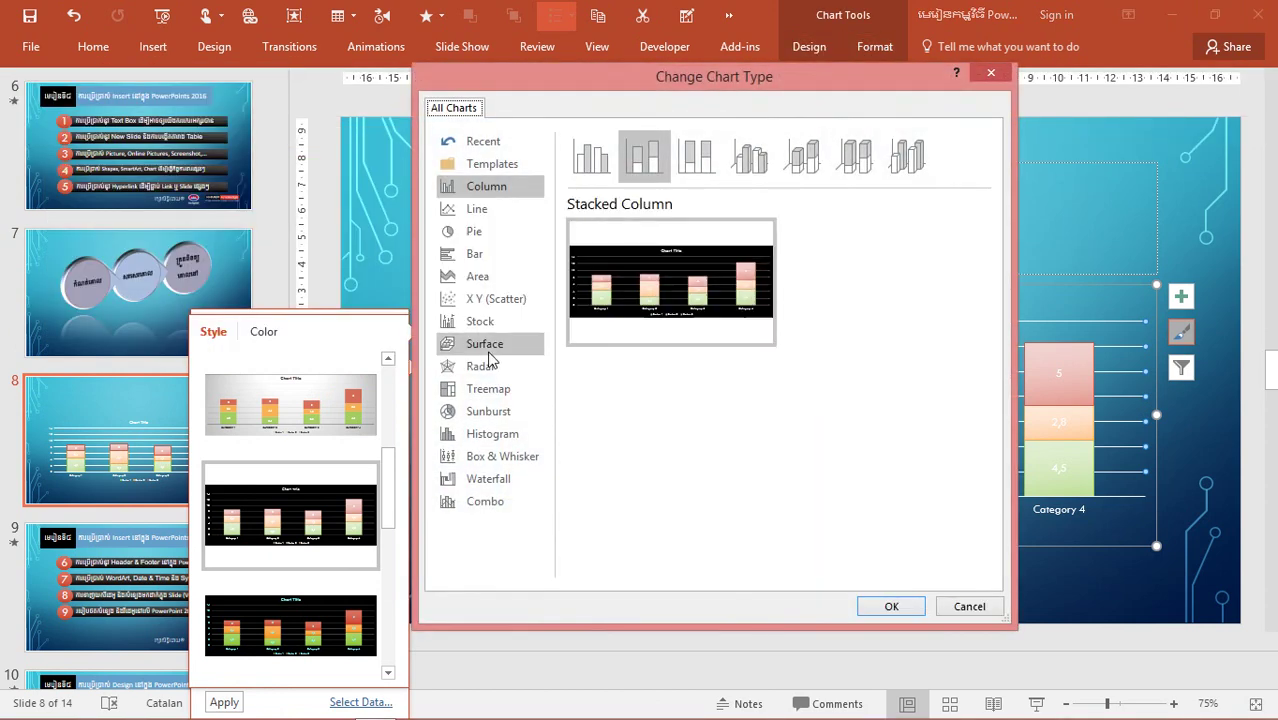
click(488, 352)
click(891, 606)
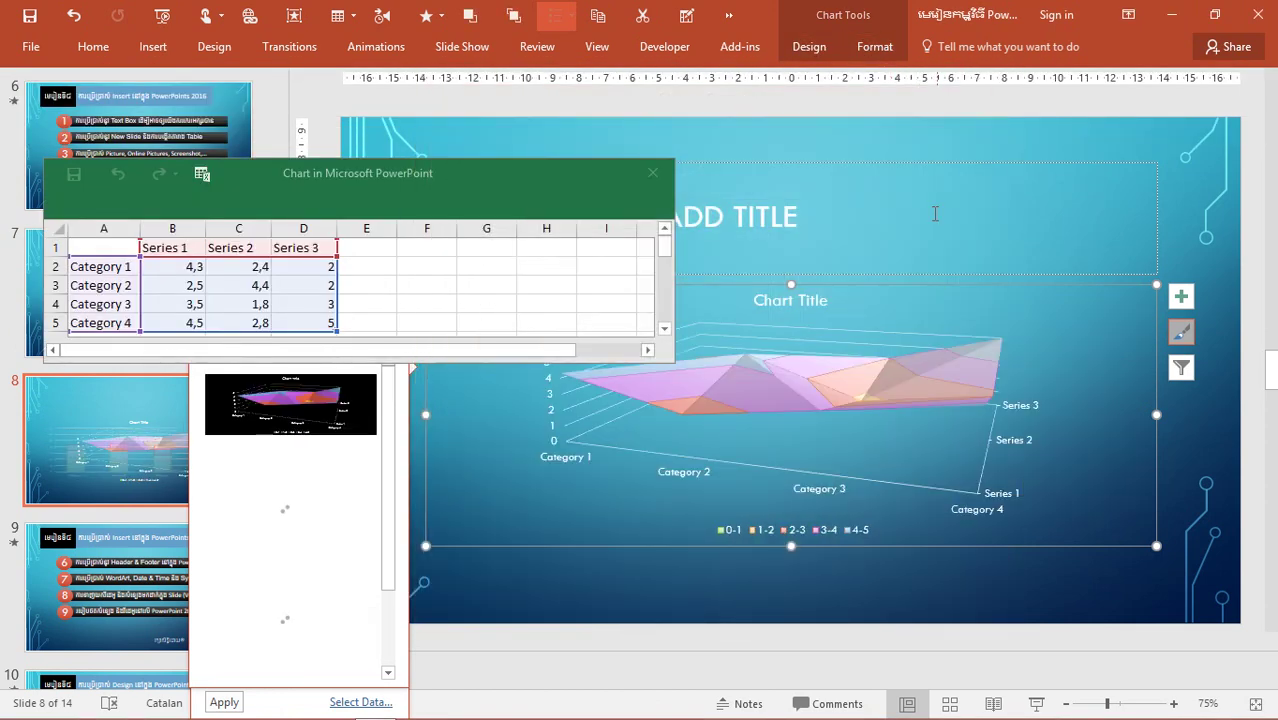
double_click(545, 200)
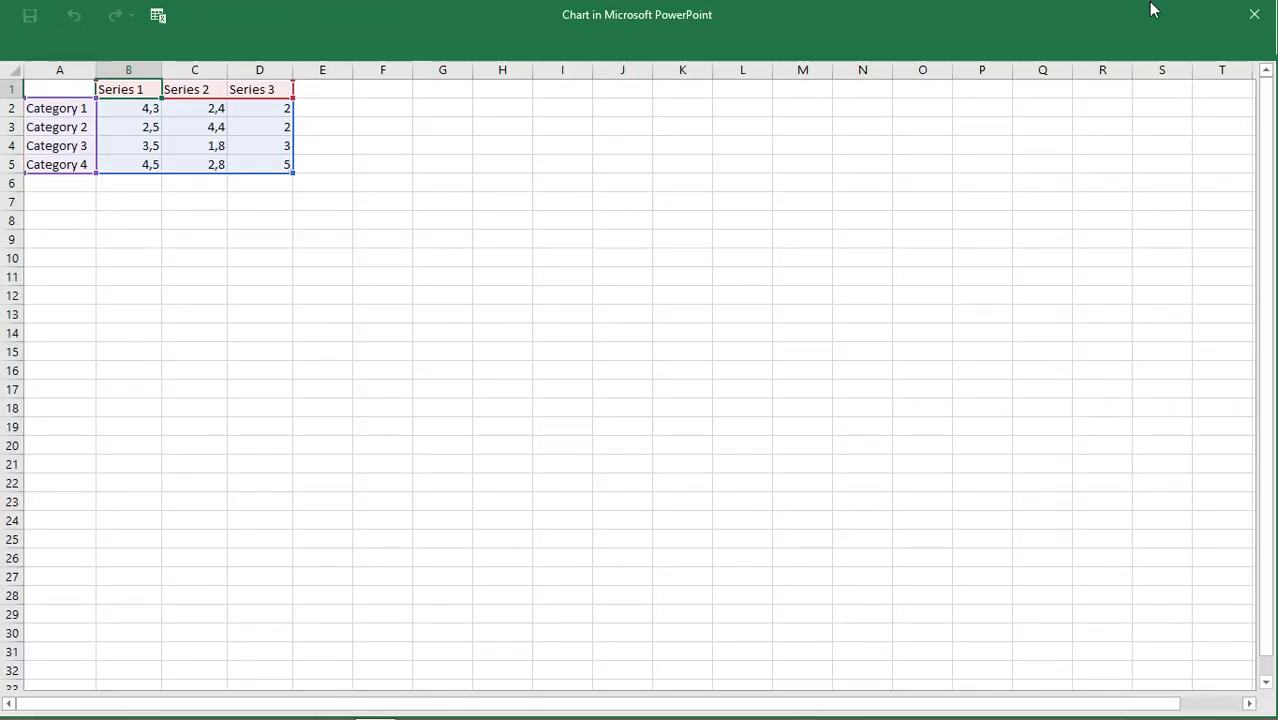
click(1253, 15)
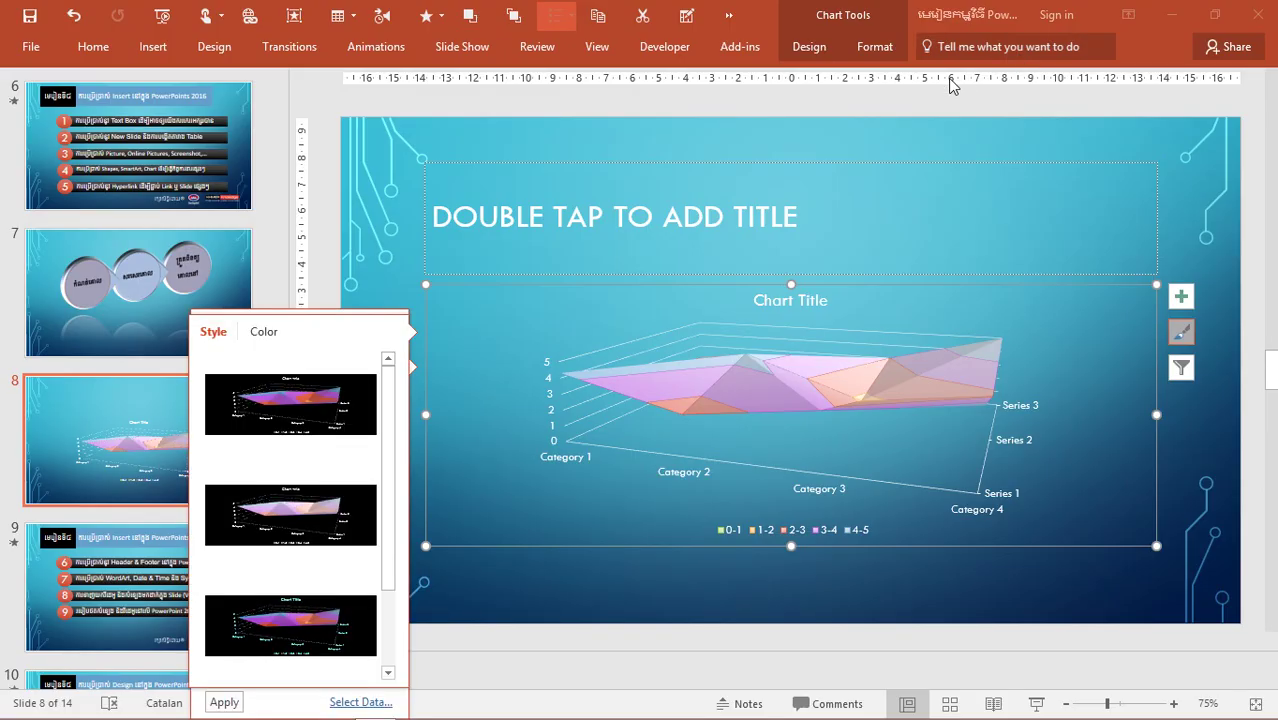
click(809, 46)
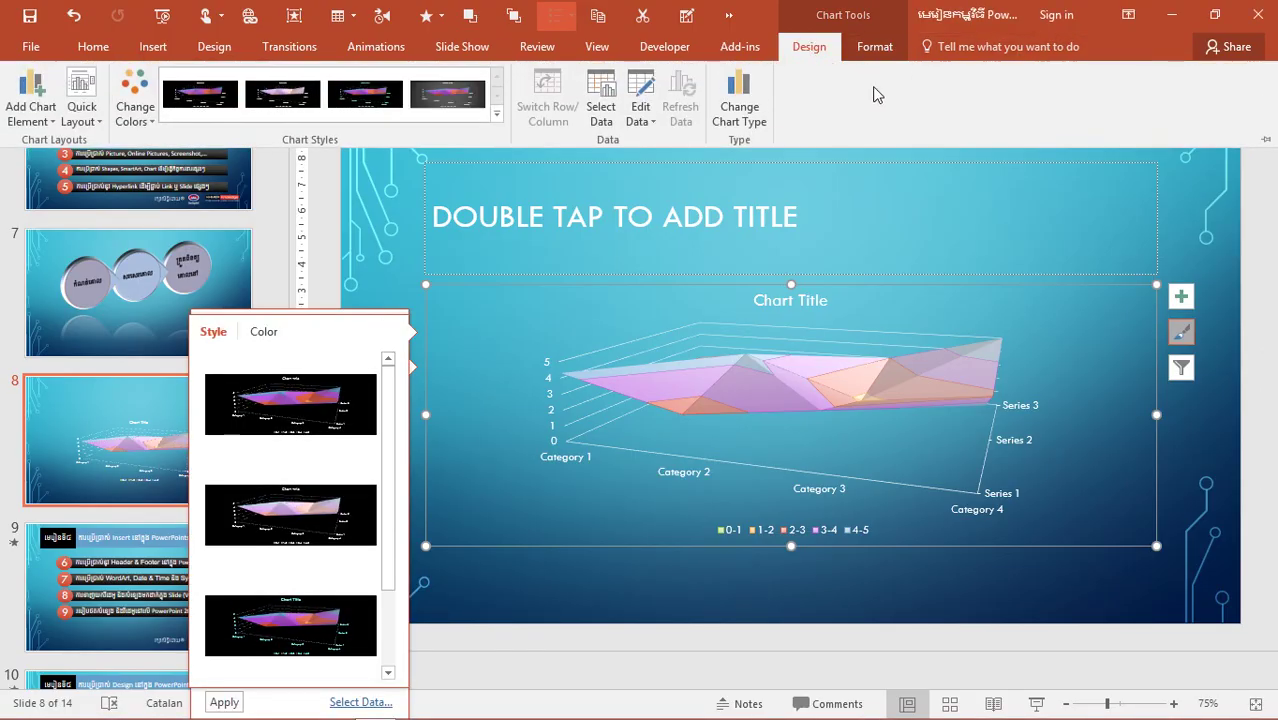
click(638, 98)
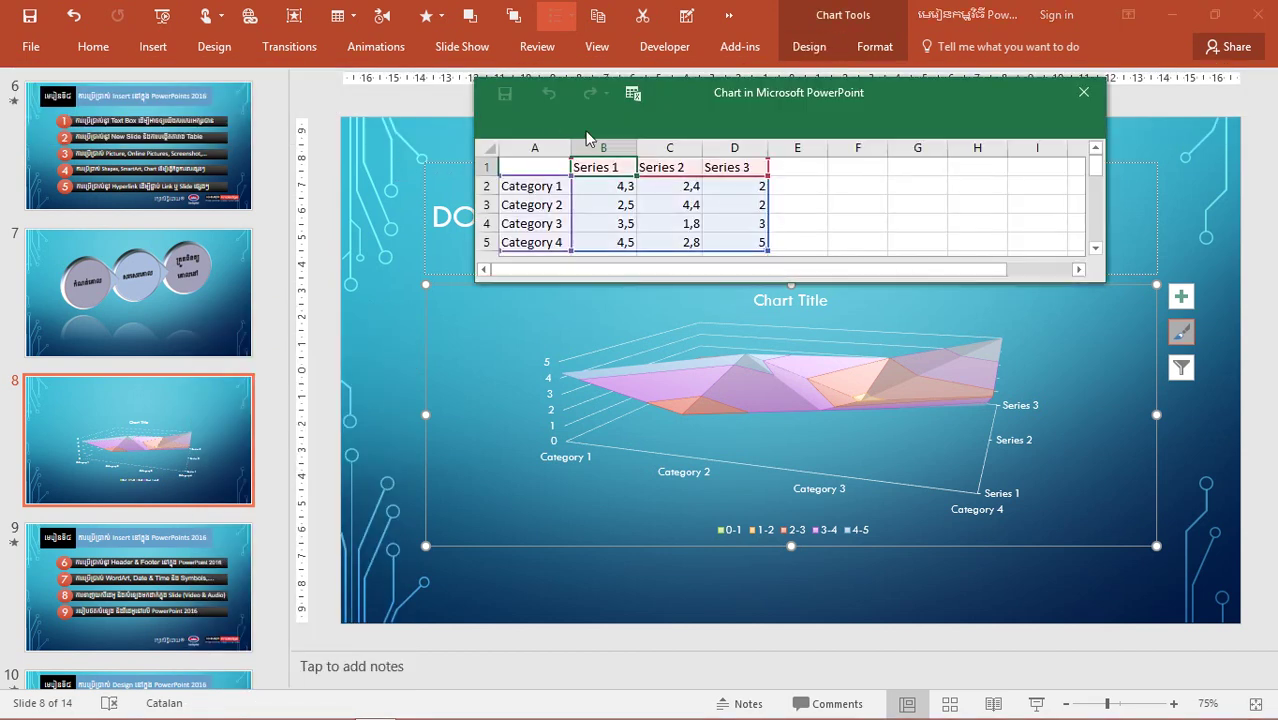
drag(830, 117, 370, 187)
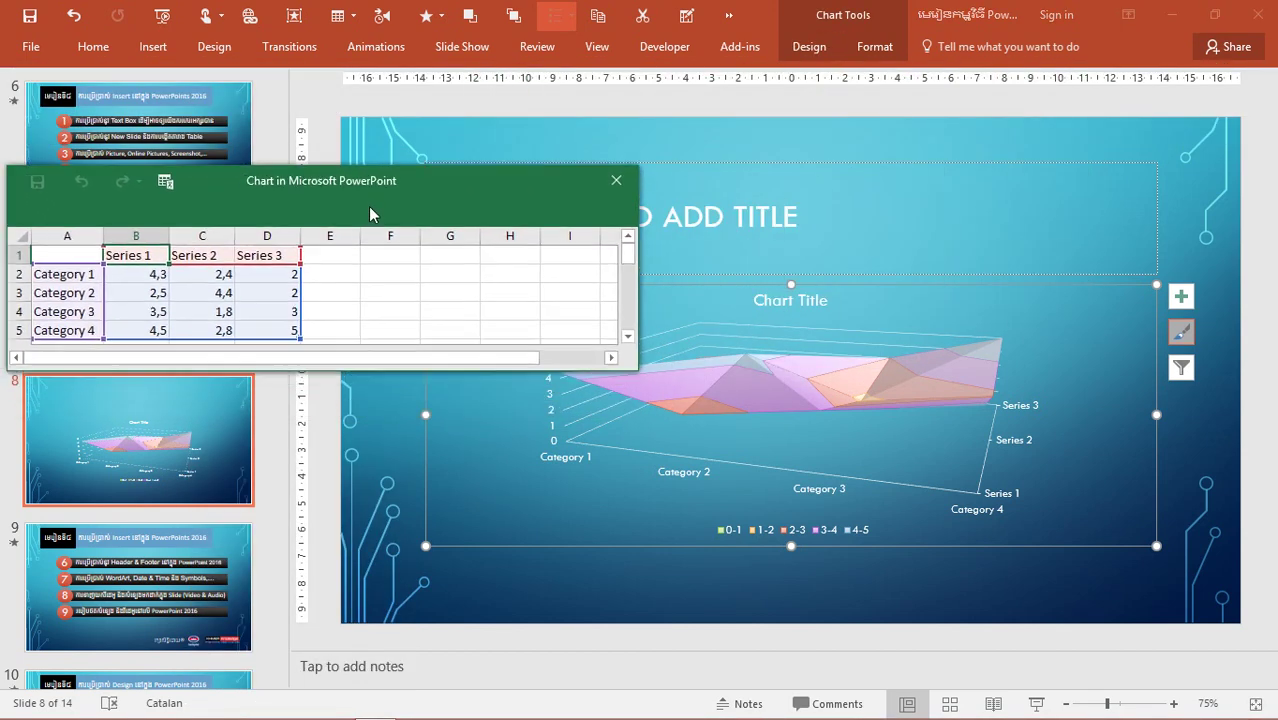
click(731, 392)
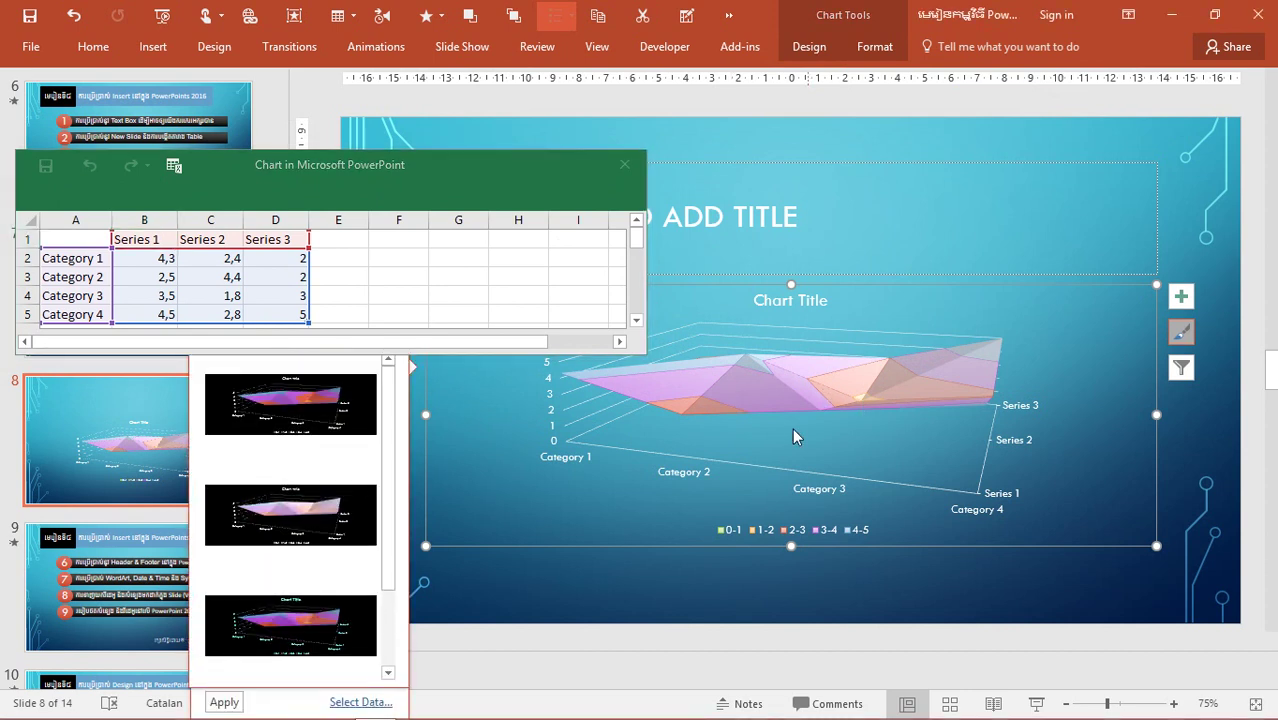
drag(448, 162, 483, 164)
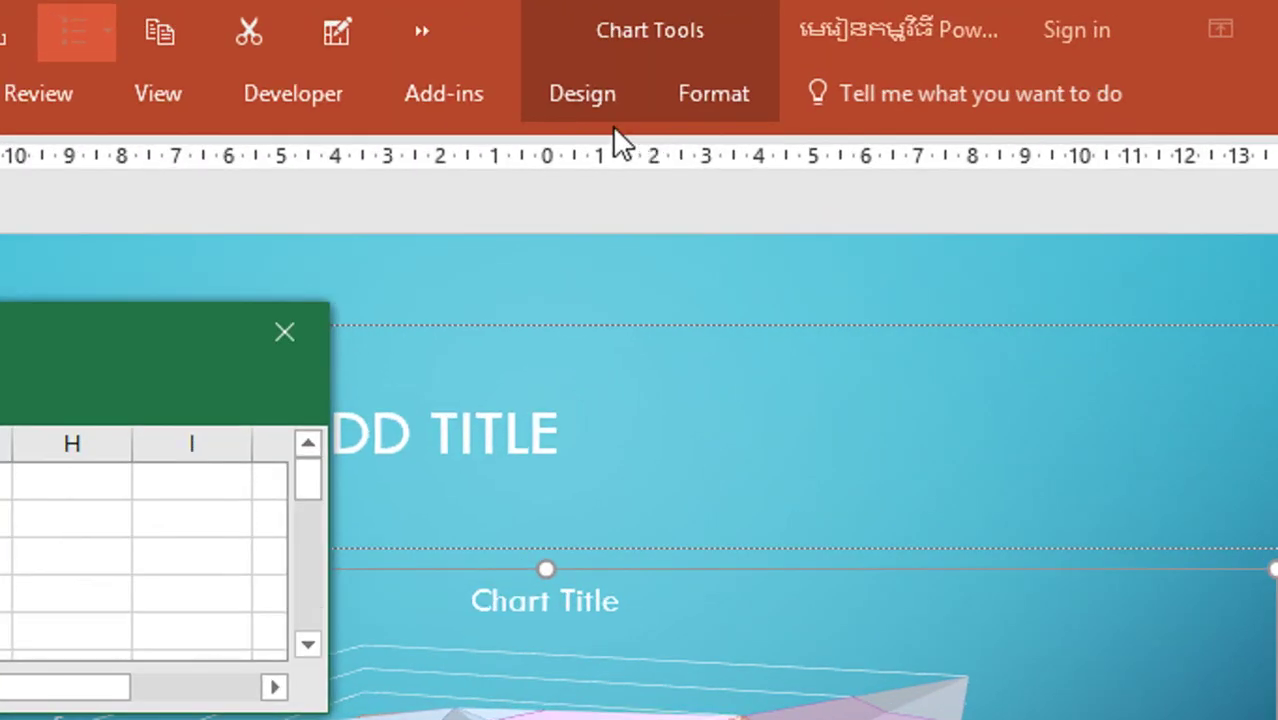
click(599, 108)
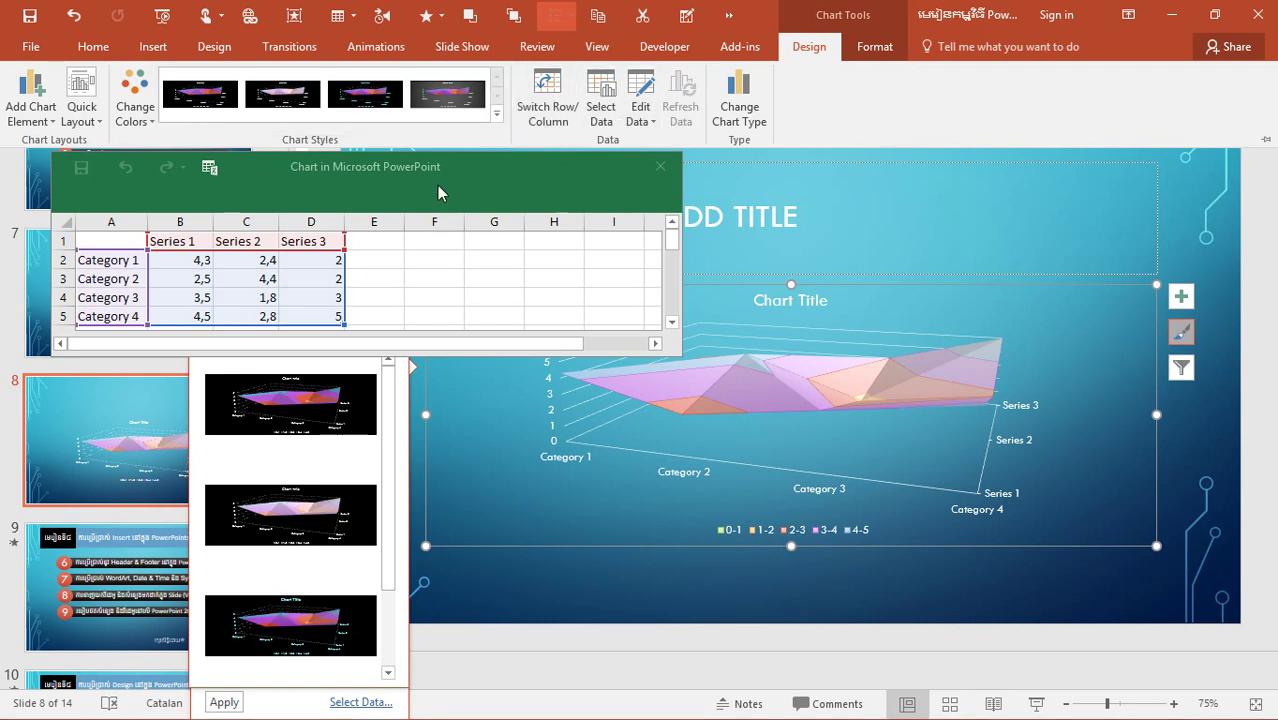
drag(497, 182, 635, 210)
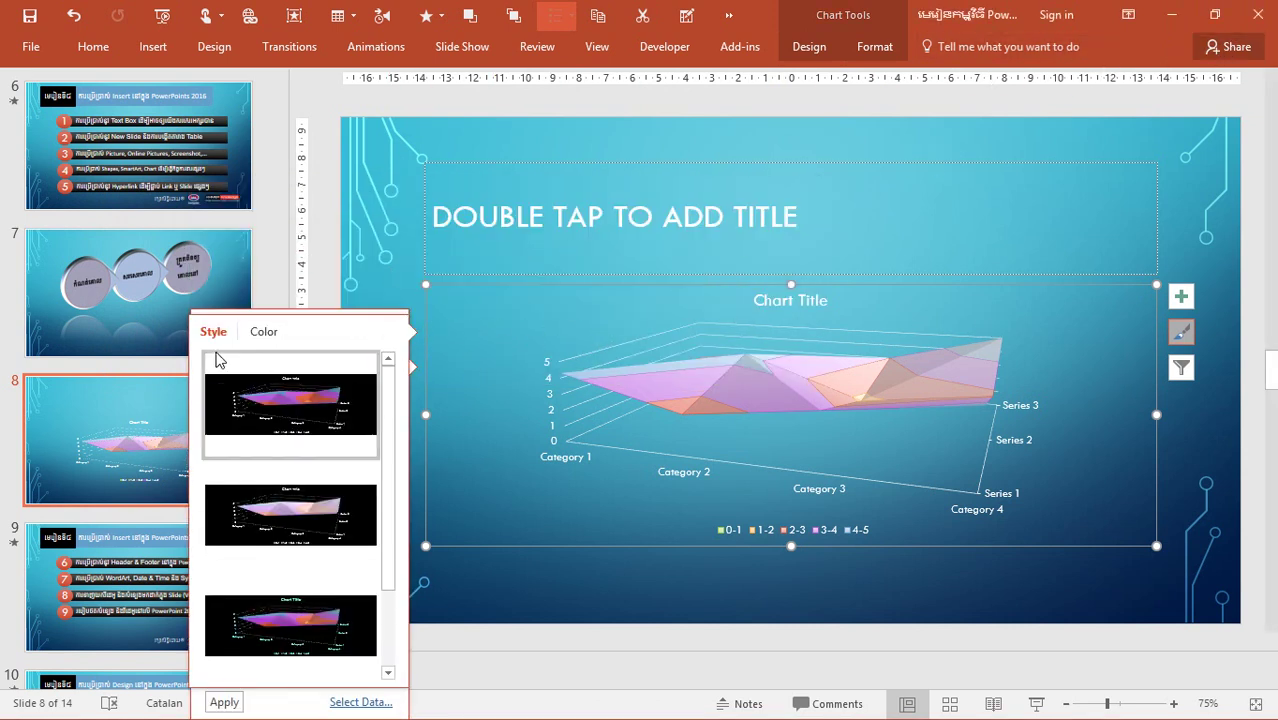
click(136, 294)
- Go to slide 6's Insert lessons overview and display the KeyTips
click(158, 178)
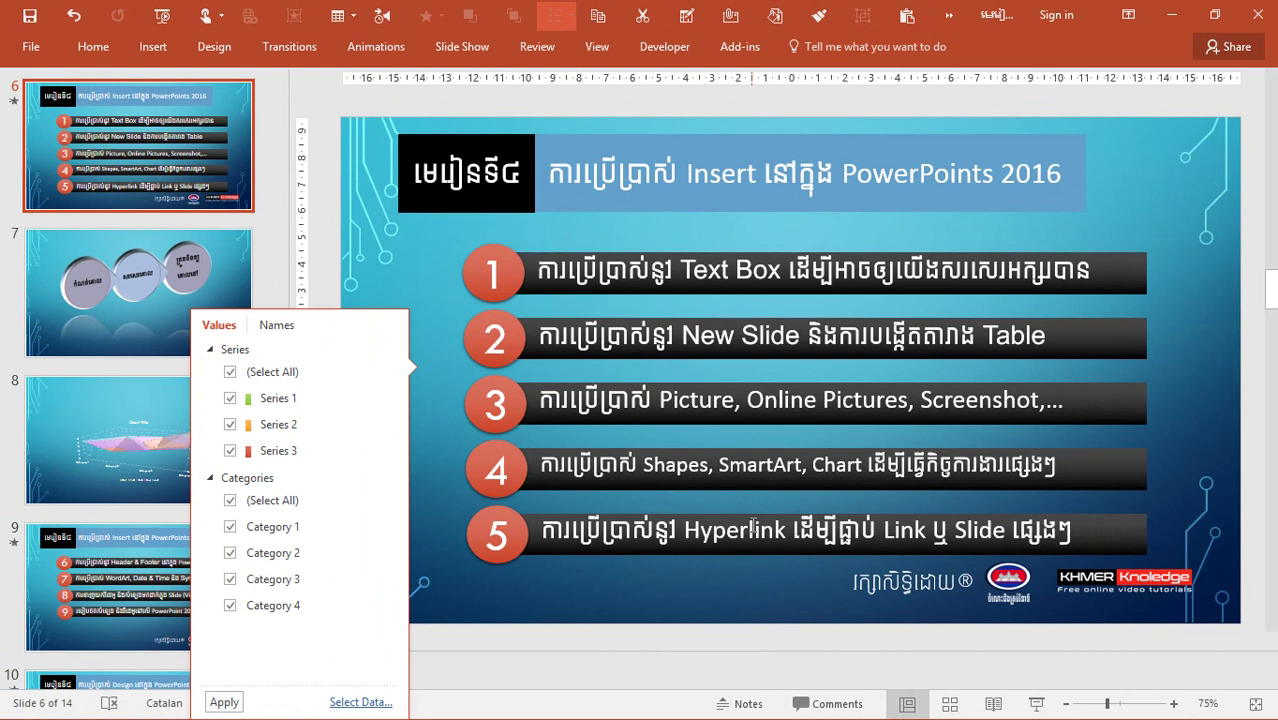
key(alt)
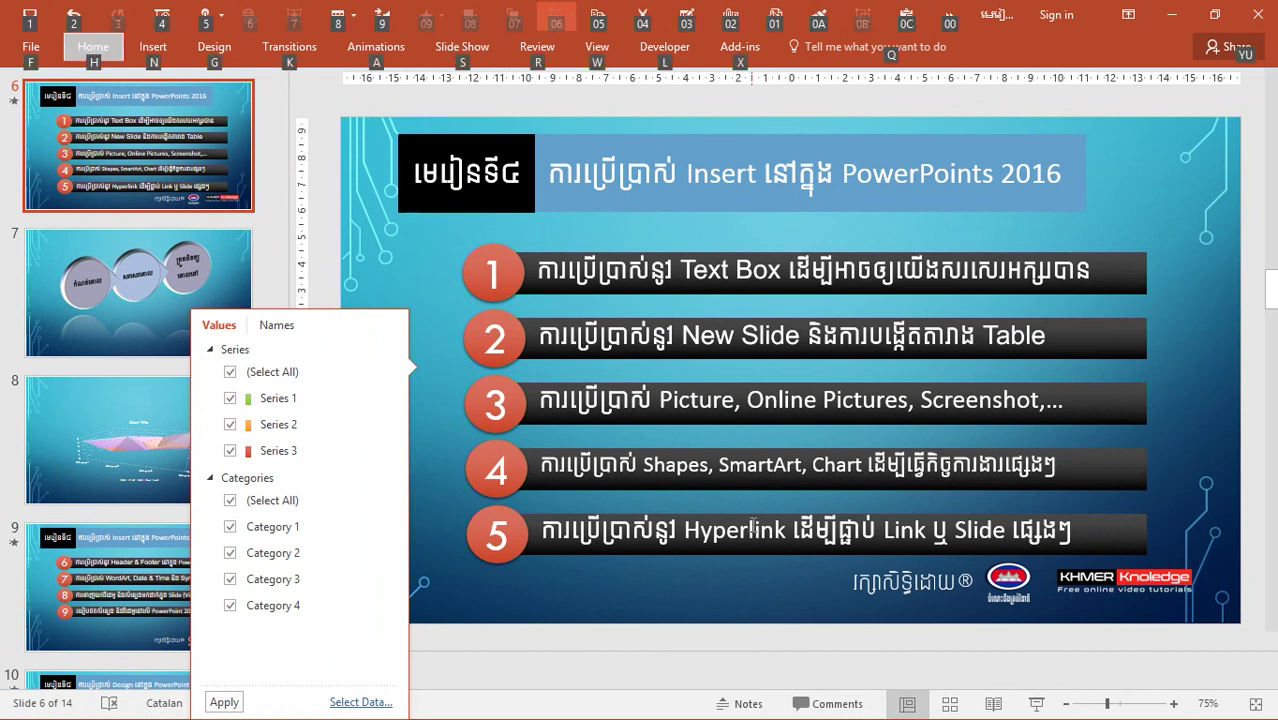